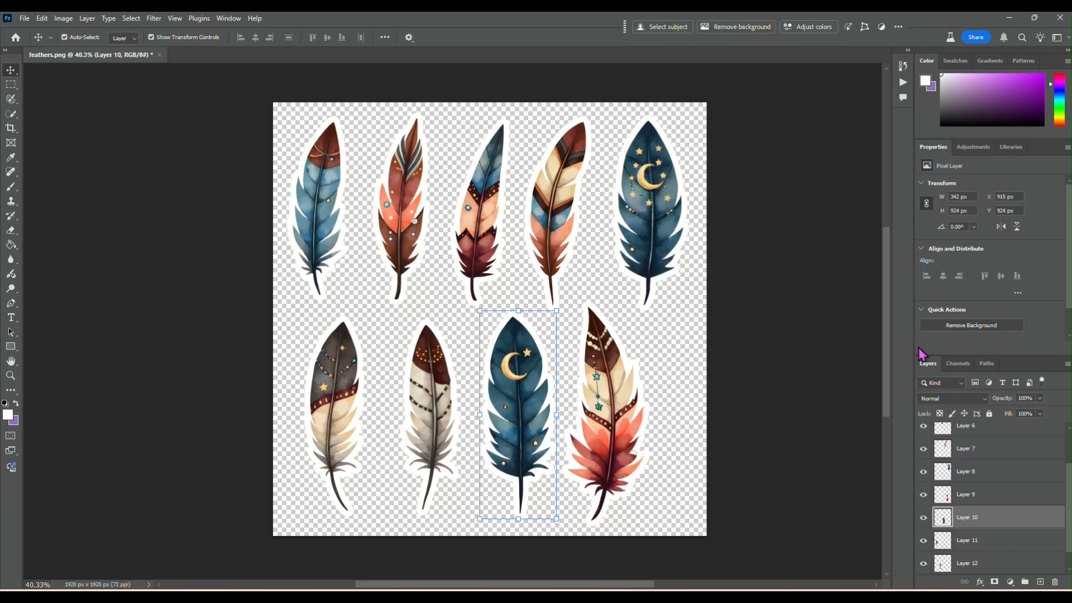
pyautogui.click(983, 430)
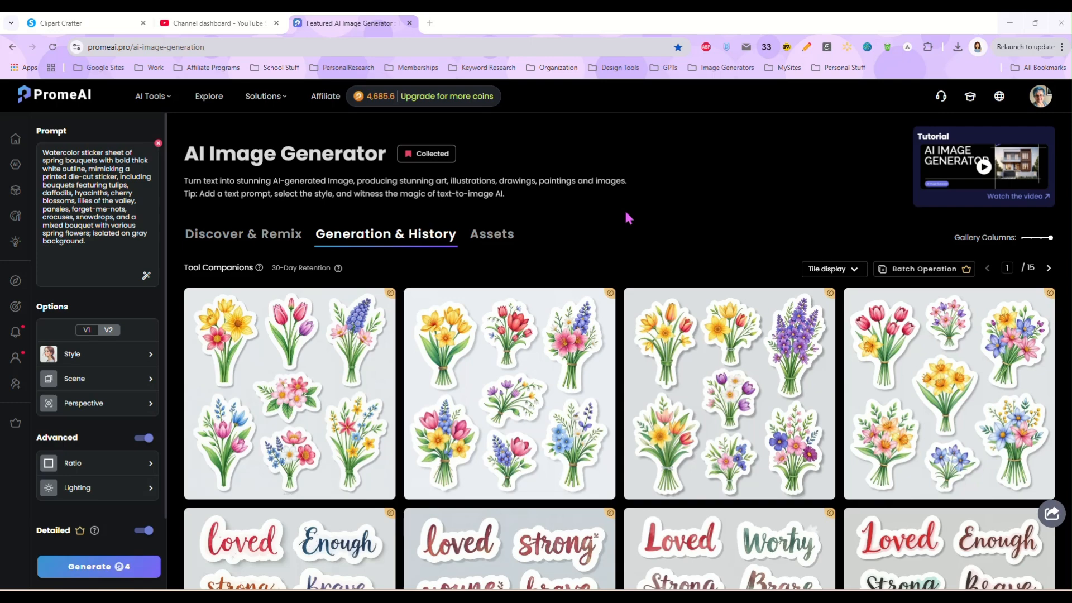
# View the second generated spring bouquet sticker sheet enlarged, and return to the generation history
pyautogui.scroll(-1, 628, 218)
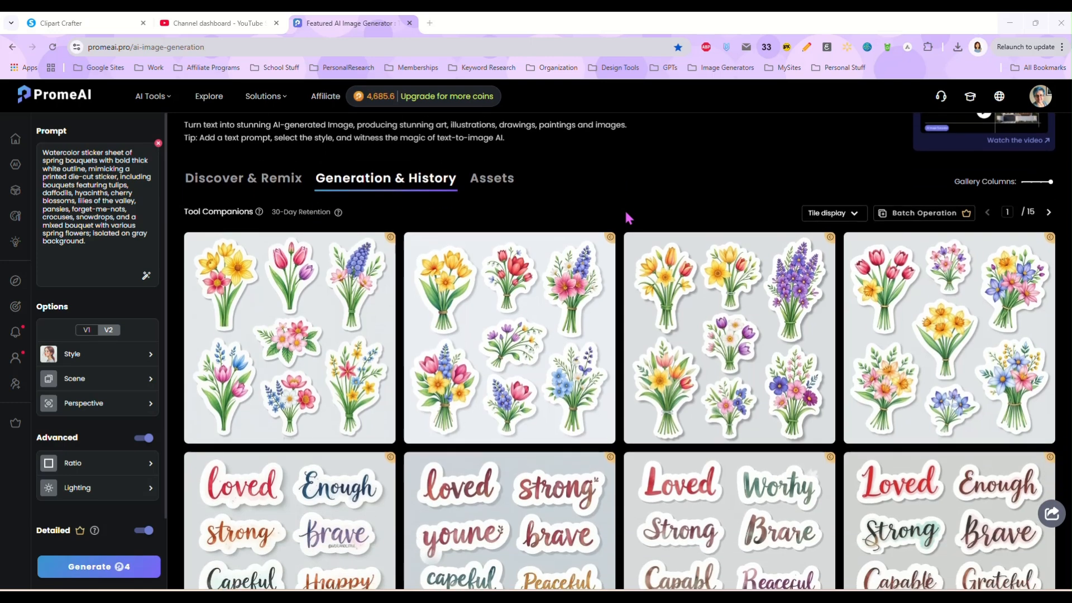
pyautogui.moveTo(511, 362)
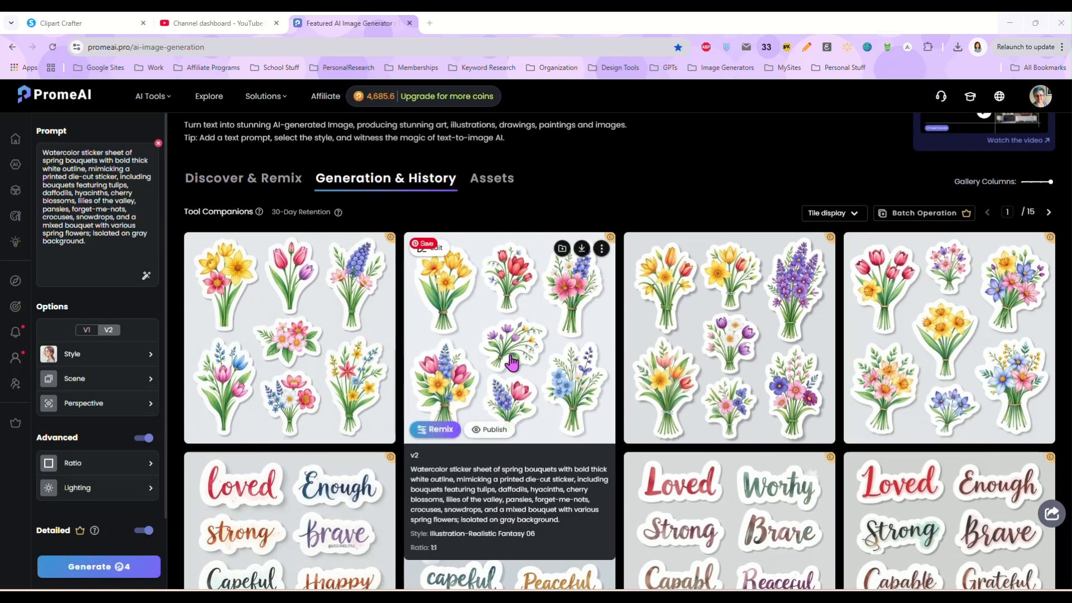
pyautogui.click(510, 363)
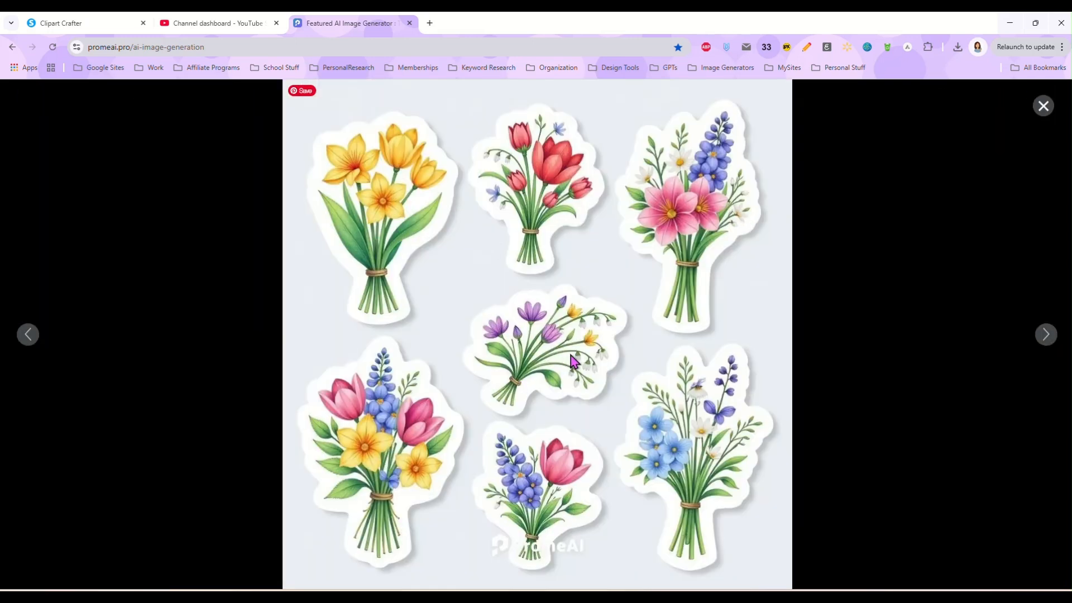
pyautogui.click(1044, 105)
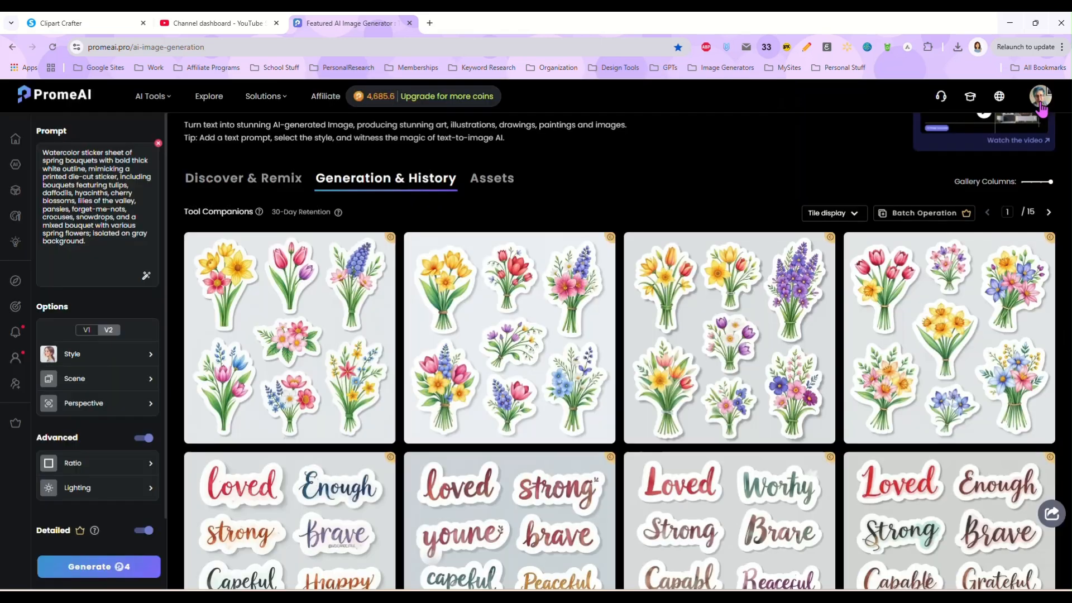
pyautogui.moveTo(371, 310)
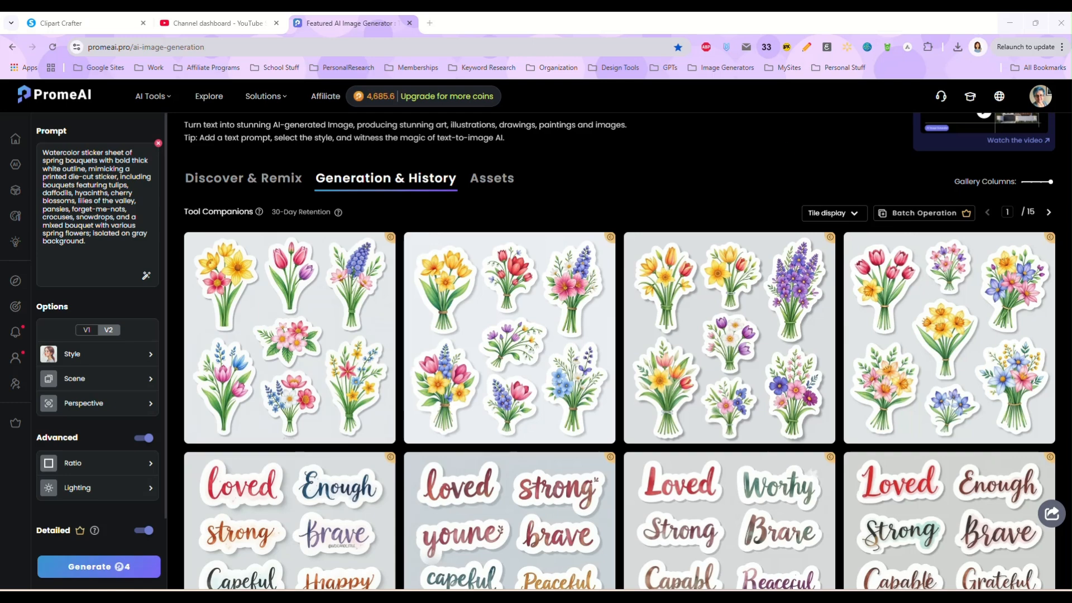
# Replace the prompt with the watercolor boho mushroom clipart collection prompt with die-cut white outlines on a gray background, and generate the images
pyautogui.tripleClick(61, 237)
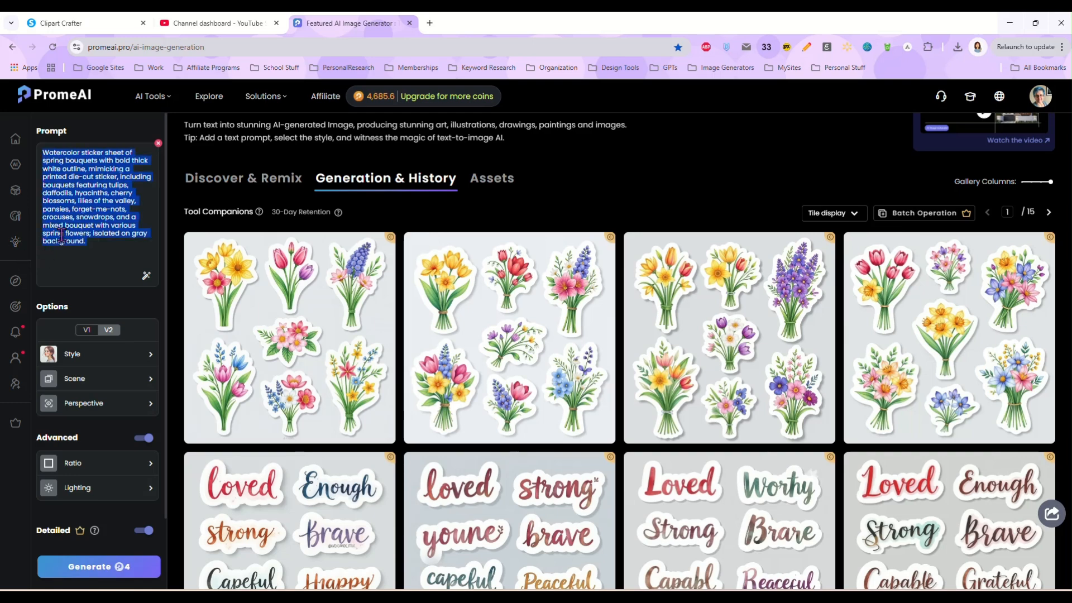
pyautogui.hotkey('ctrl', 'v')
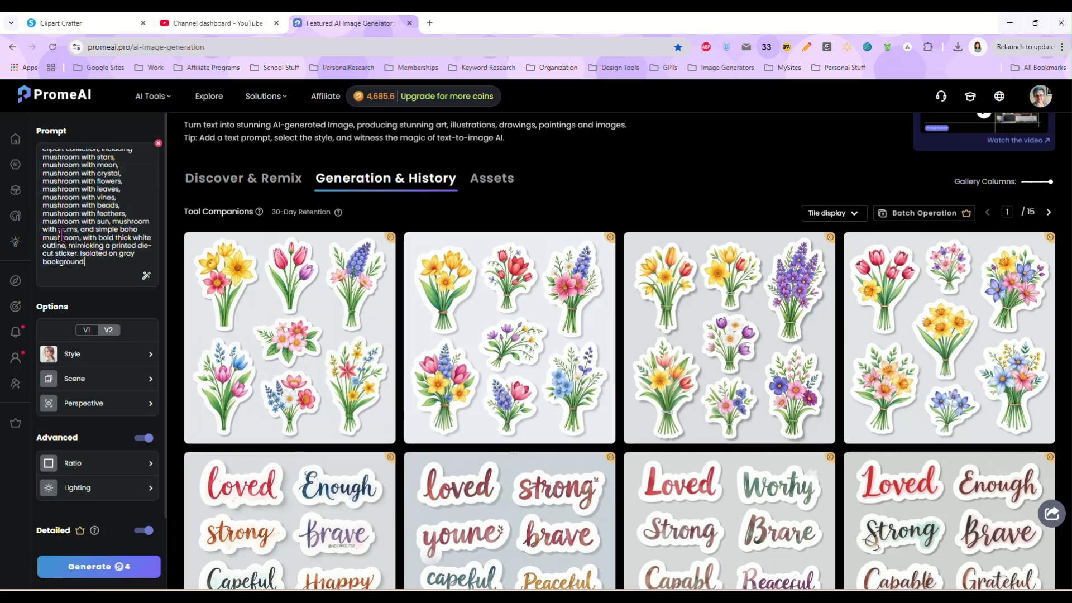
pyautogui.click(122, 573)
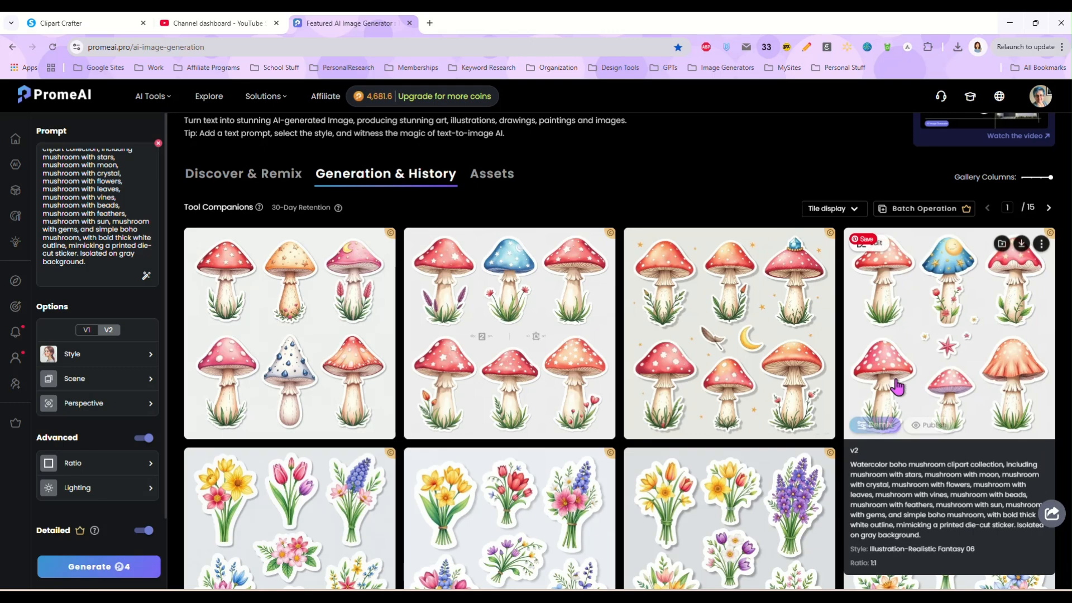
# Look through the four generated mushroom sticker sheets at full size and return to the generation history
pyautogui.click(306, 363)
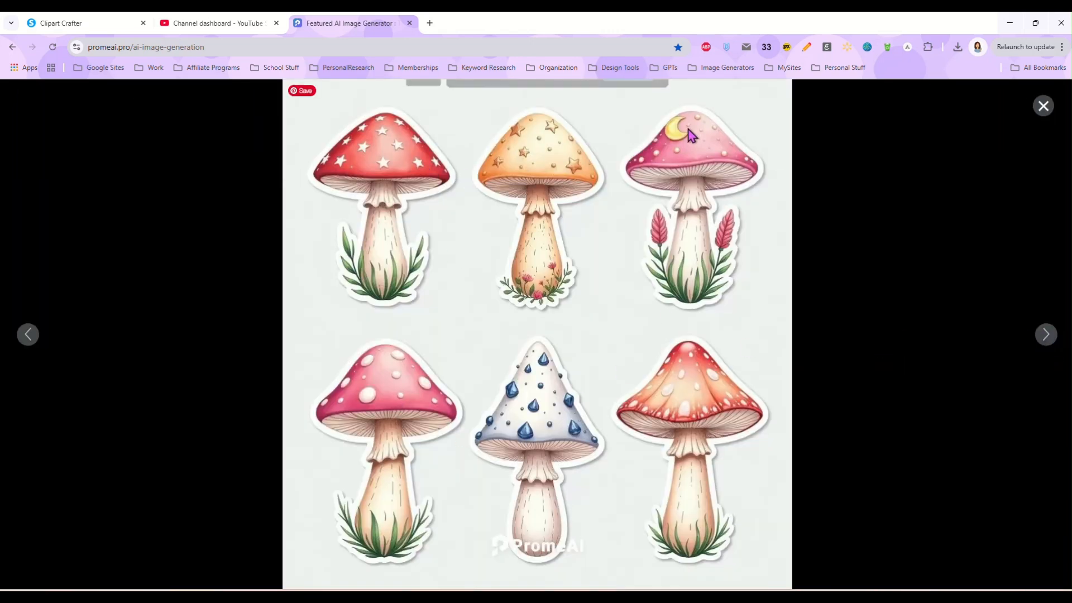
pyautogui.click(1043, 337)
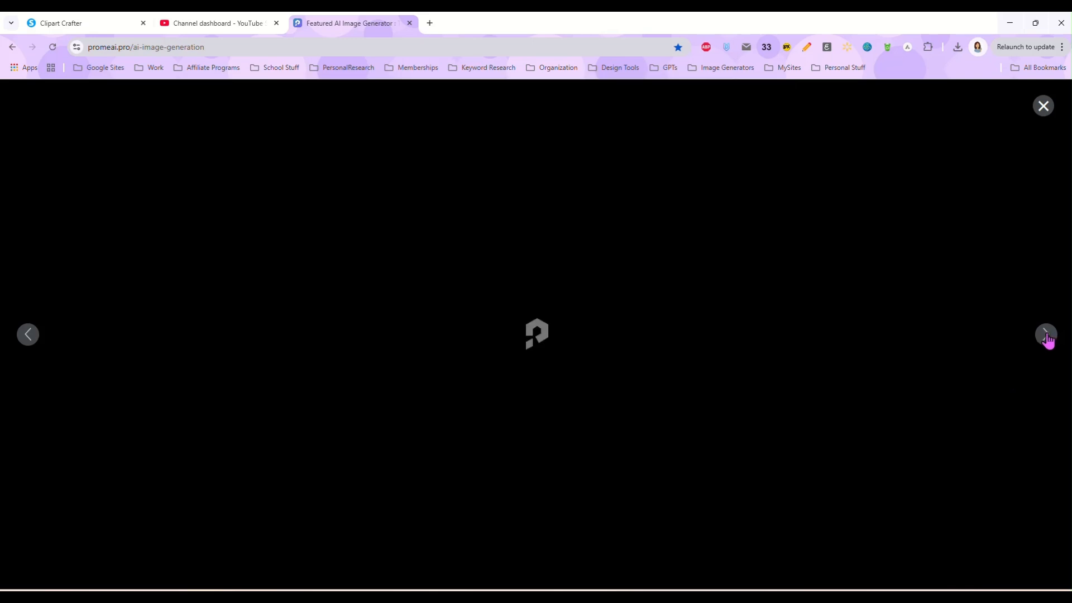
pyautogui.click(1045, 336)
pyautogui.click(1046, 336)
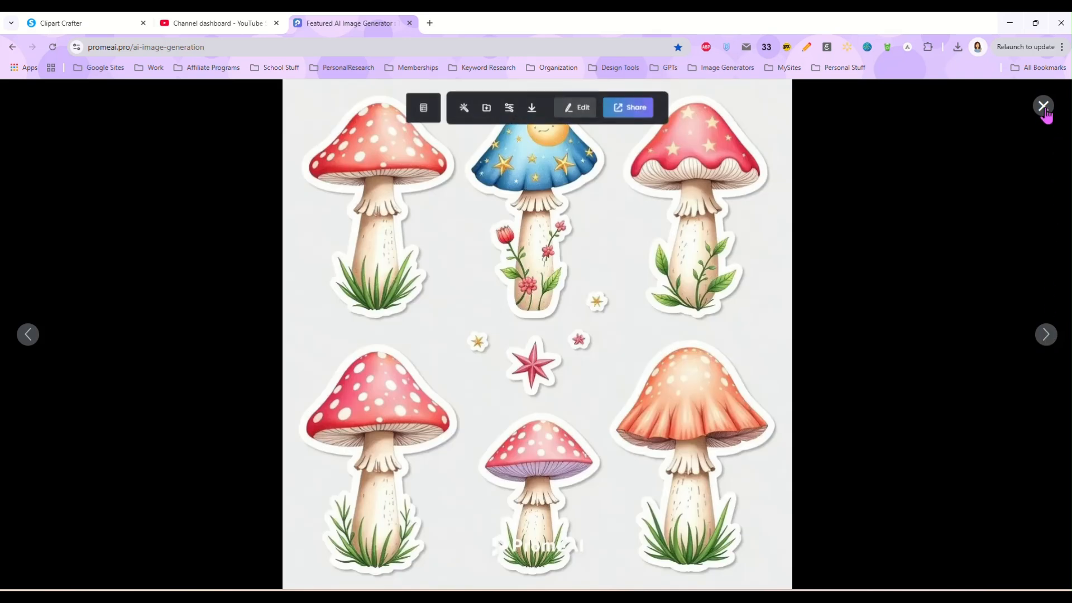
pyautogui.click(1043, 105)
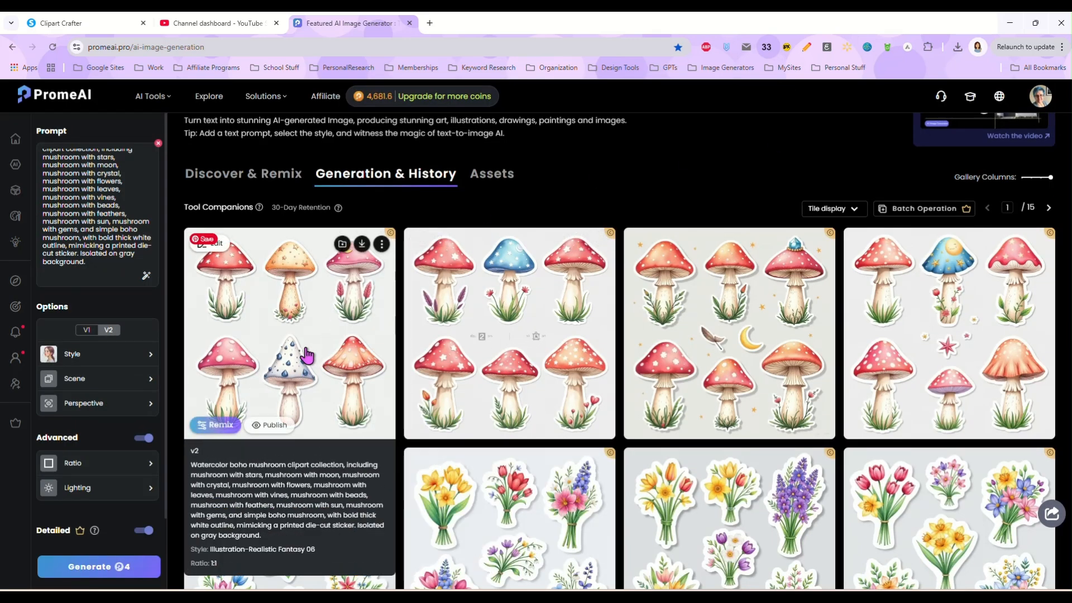
# Download the first mushroom sheet with the Normal 4x Upscaler (4096 x 4096), saving it as Mushrooms in the StickerSheets folder under WIPTEMP
pyautogui.click(288, 331)
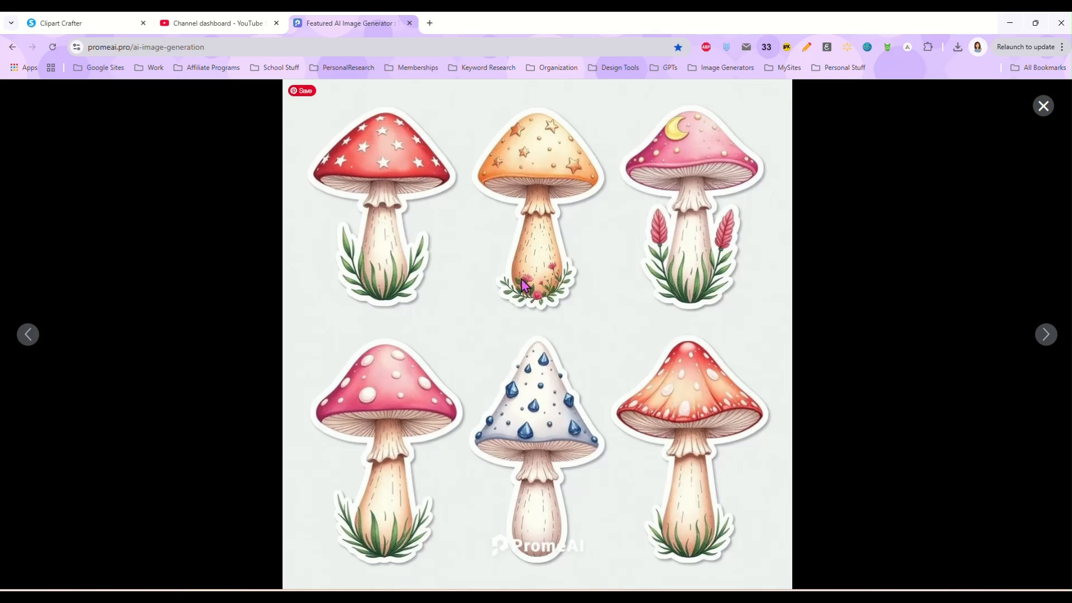
pyautogui.click(529, 111)
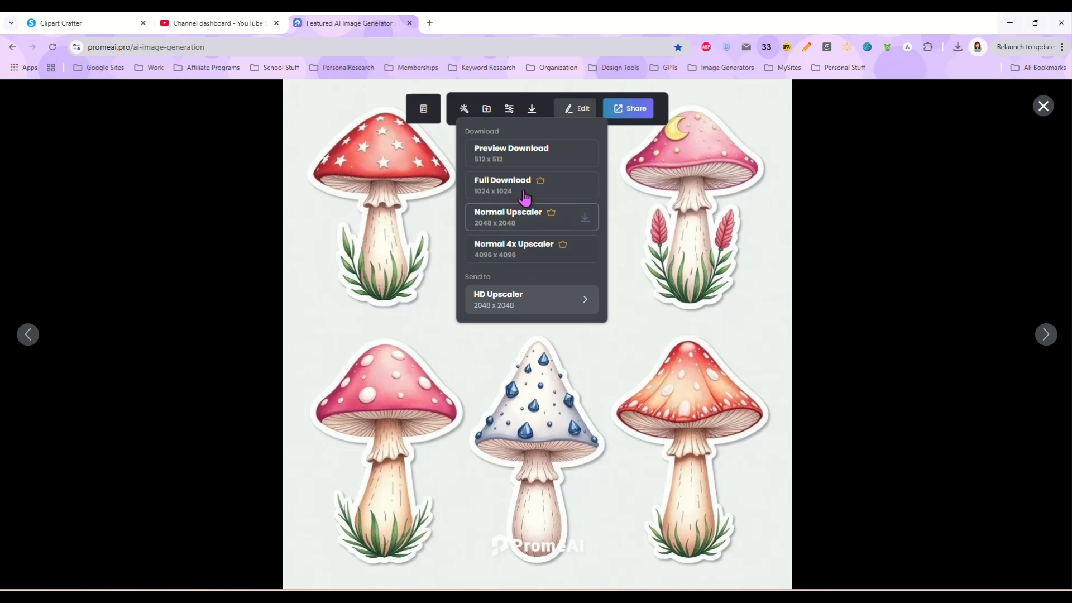
pyautogui.click(528, 255)
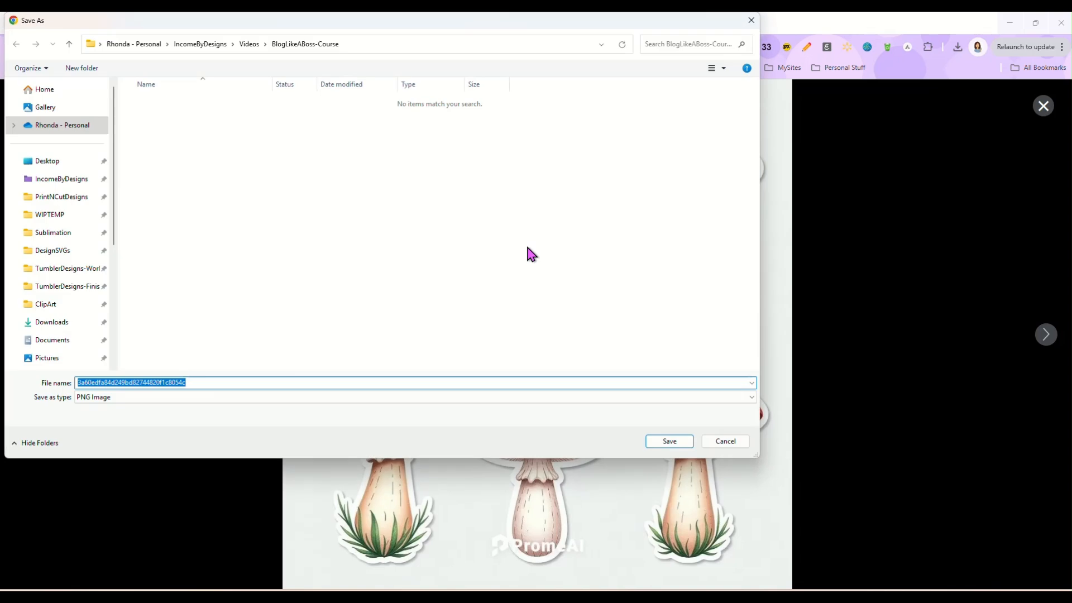
pyautogui.click(56, 215)
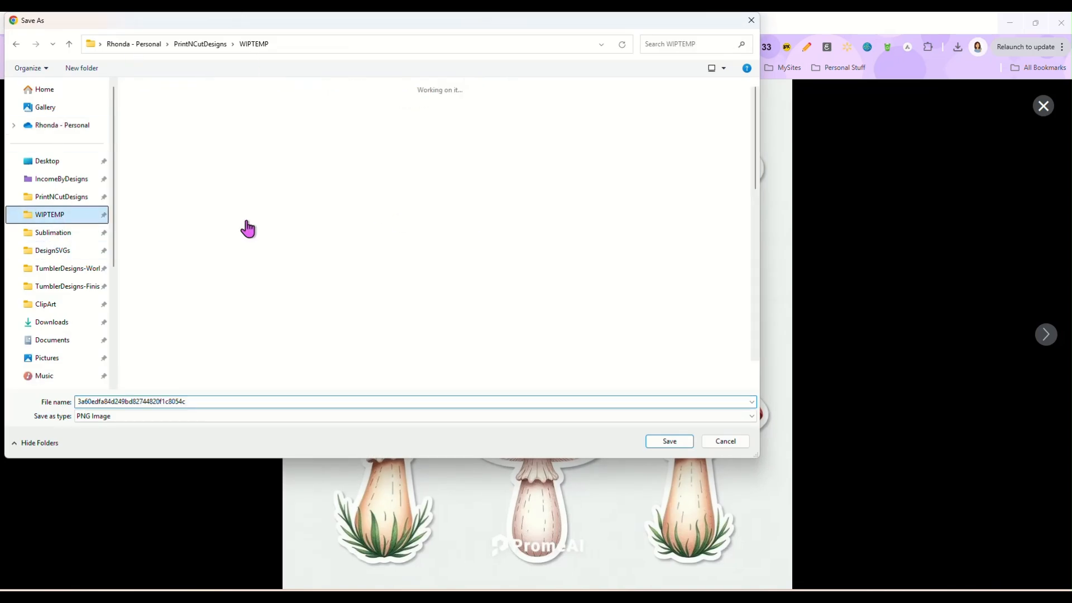
pyautogui.doubleClick(540, 250)
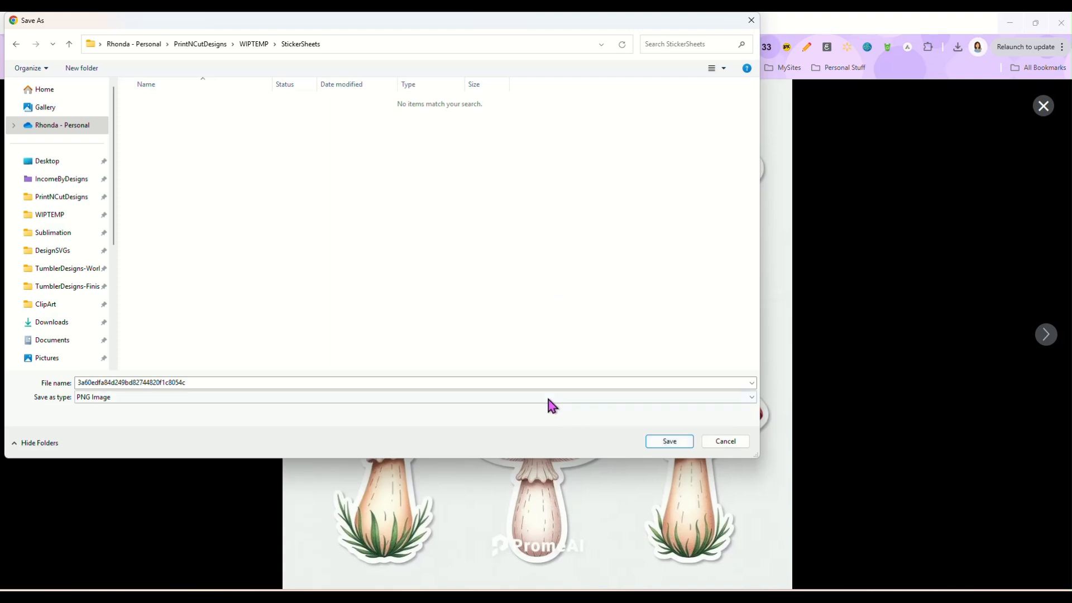
pyautogui.doubleClick(526, 380)
pyautogui.write('Muys')
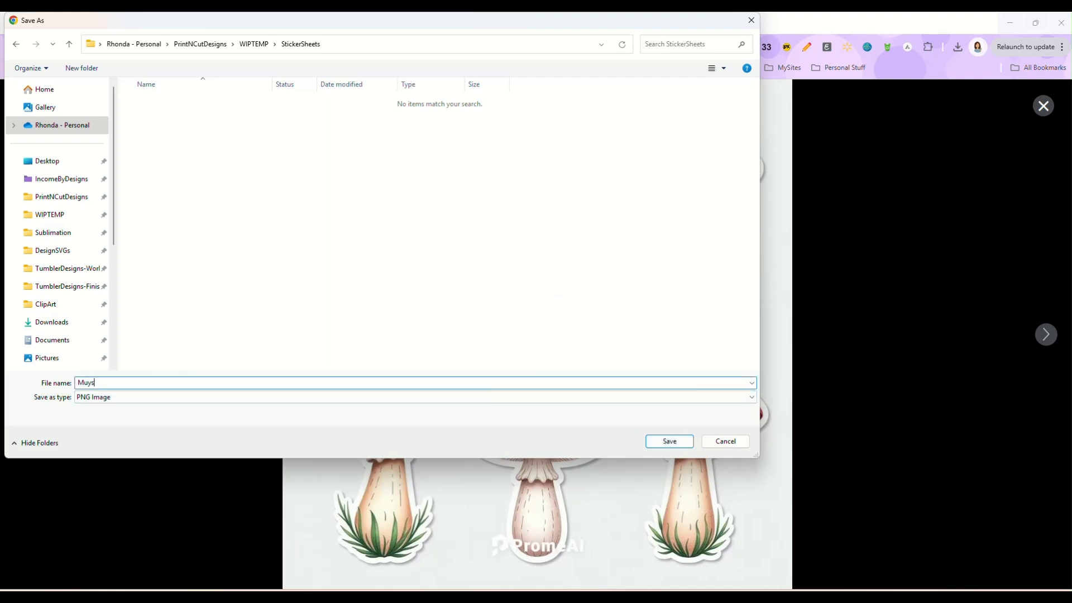
pyautogui.write('rooms')
pyautogui.press('Return')
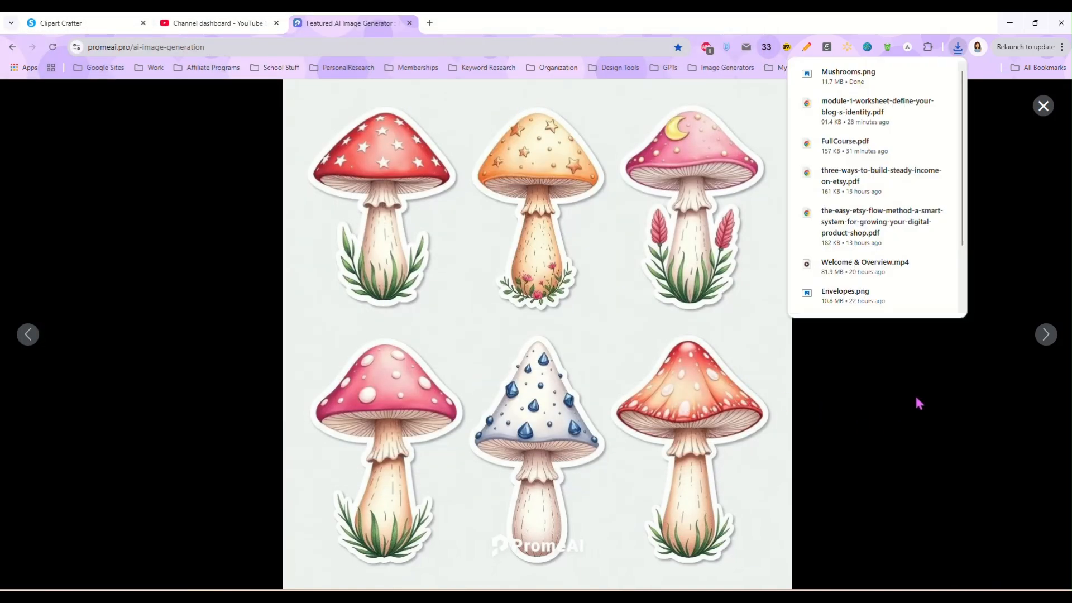
pyautogui.click(1041, 105)
# Download the third spring bouquet sheet with the Normal 4x Upscaler (4096 x 4096), saving it as flowers in the StickerSheets folder
pyautogui.scroll(-2, 712, 159)
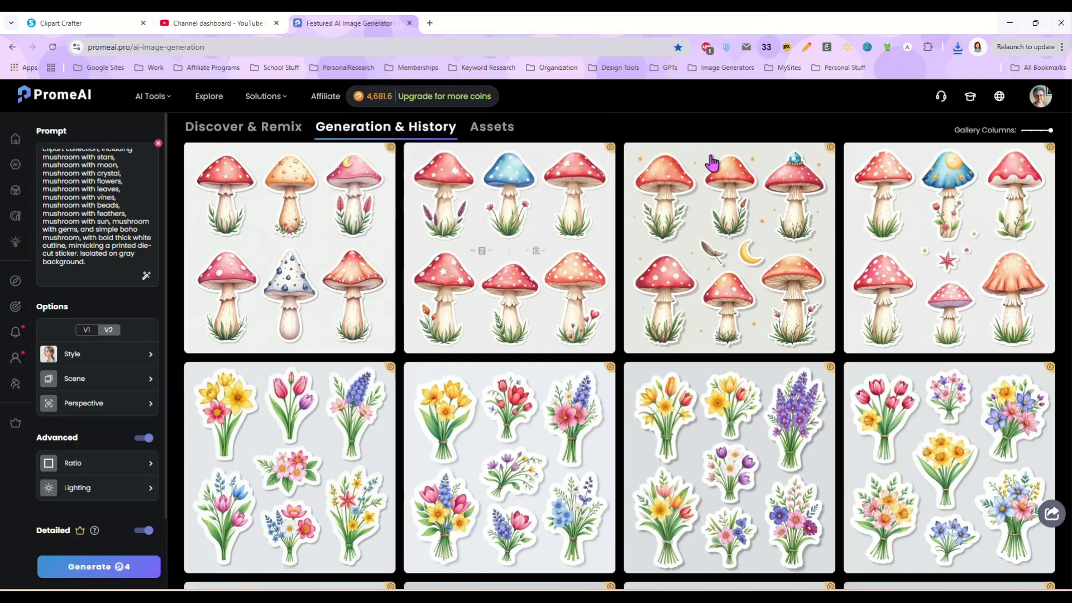
pyautogui.scroll(-3, 711, 163)
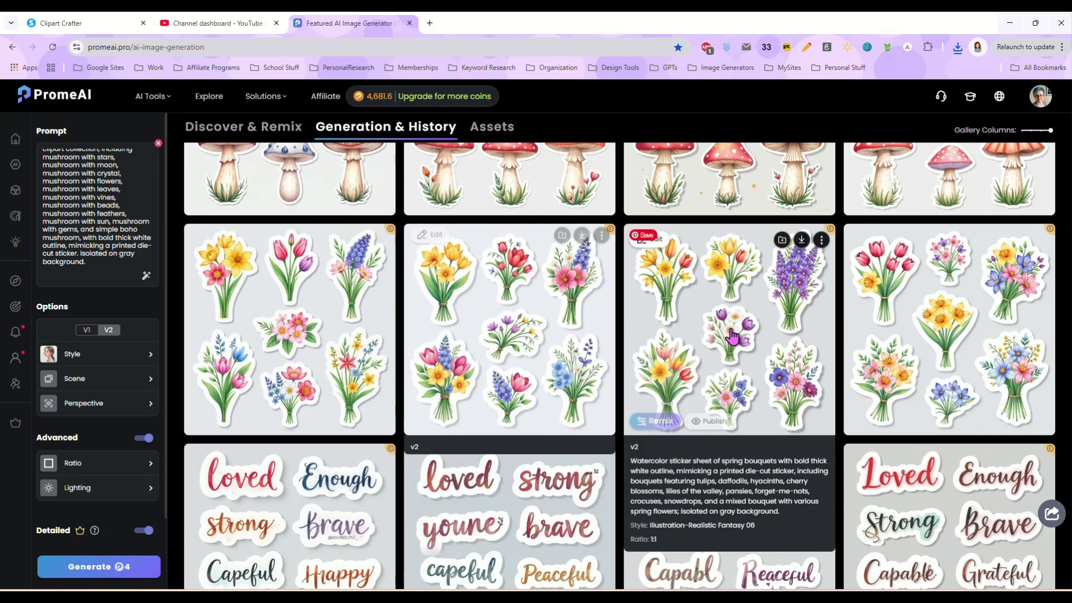
pyautogui.click(735, 334)
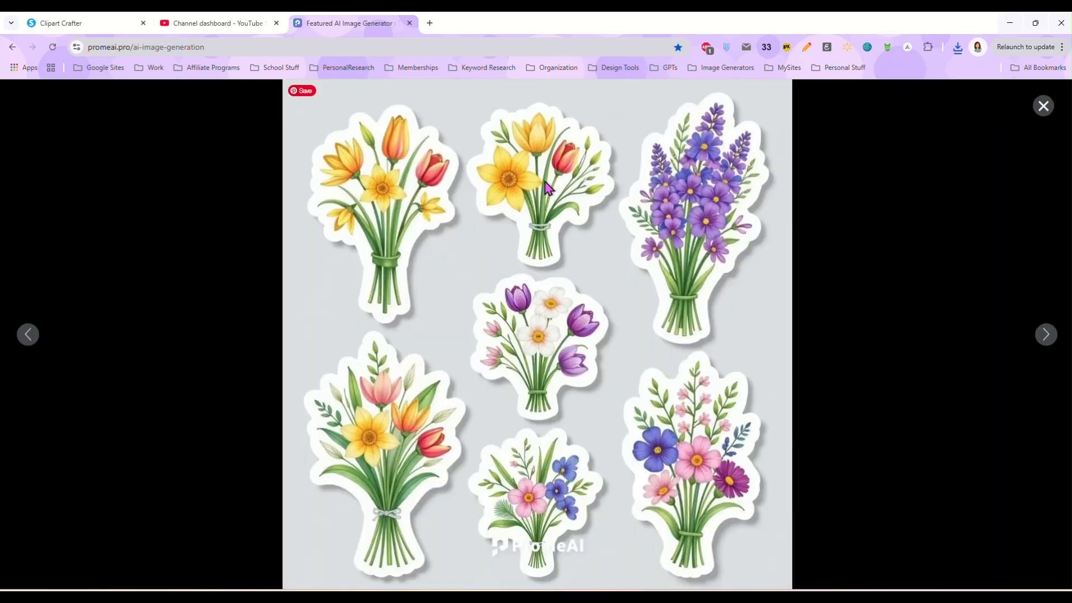
pyautogui.moveTo(533, 109)
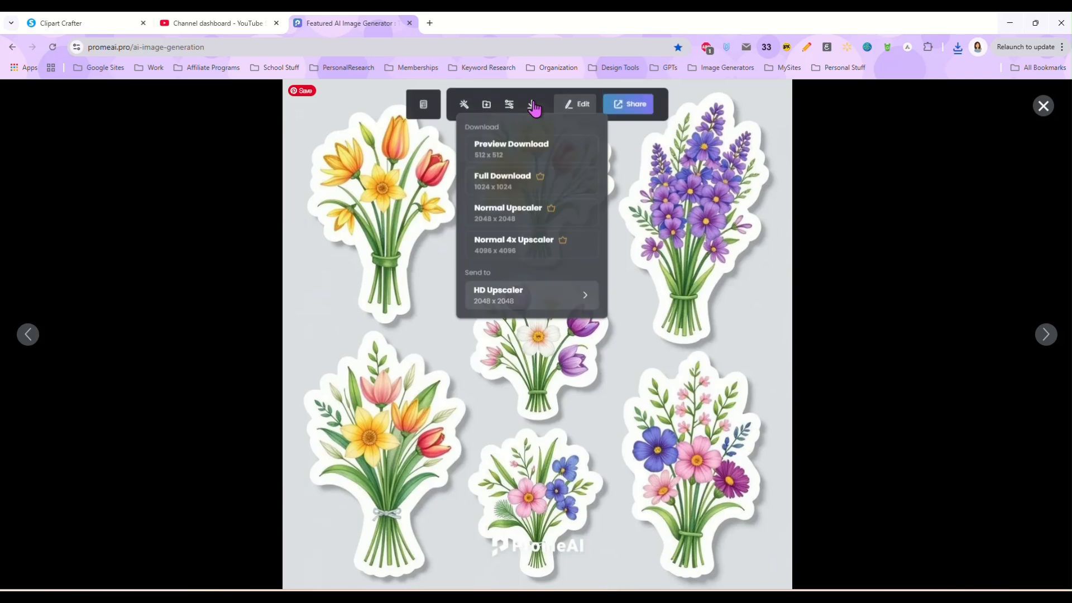
pyautogui.click(528, 254)
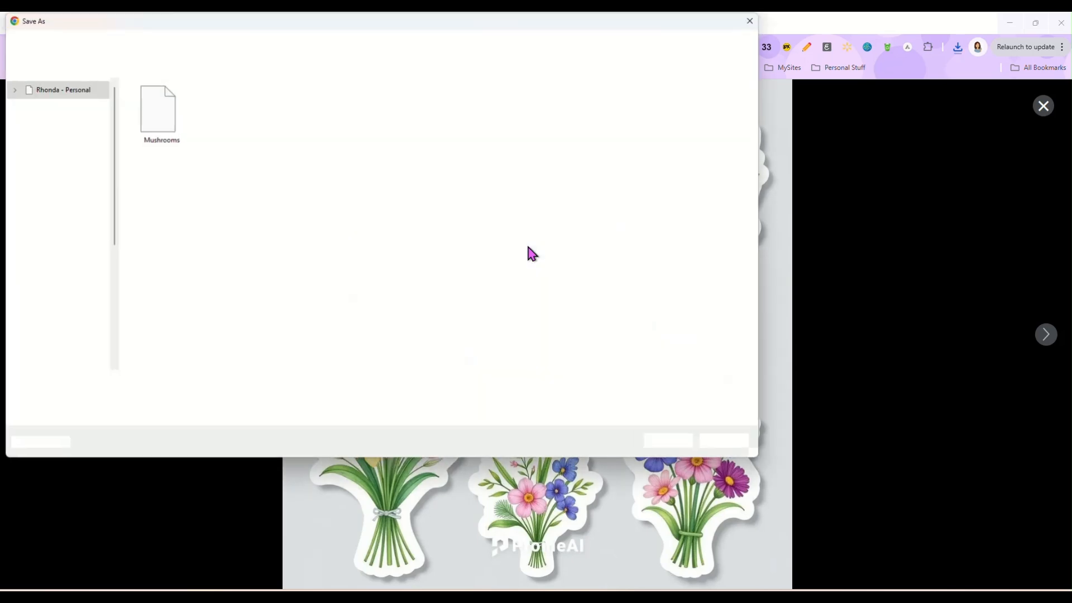
pyautogui.write('fl')
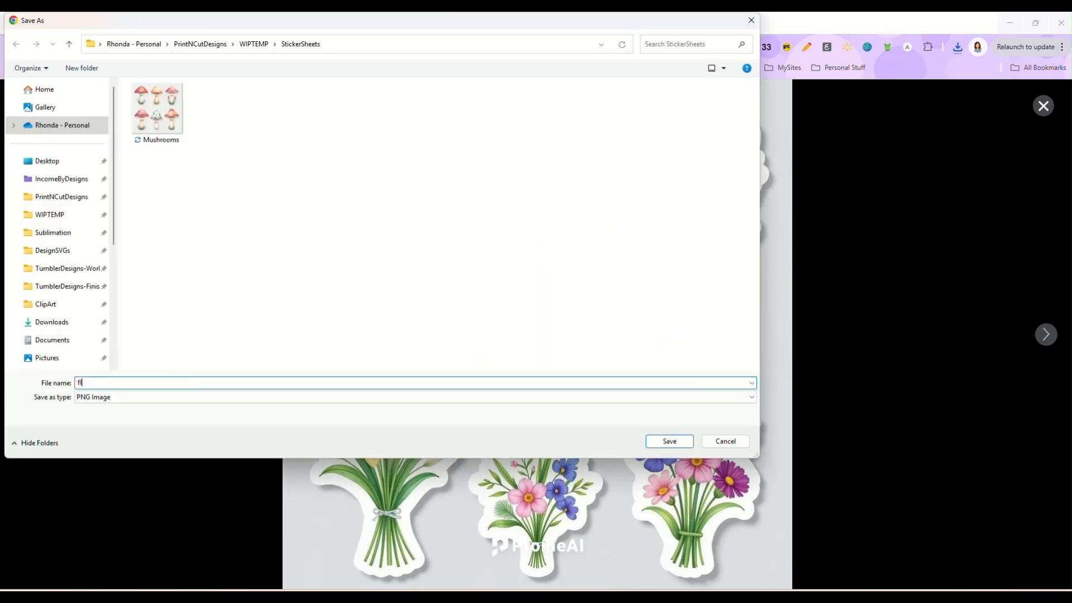
pyautogui.write('owers')
pyautogui.press('Return')
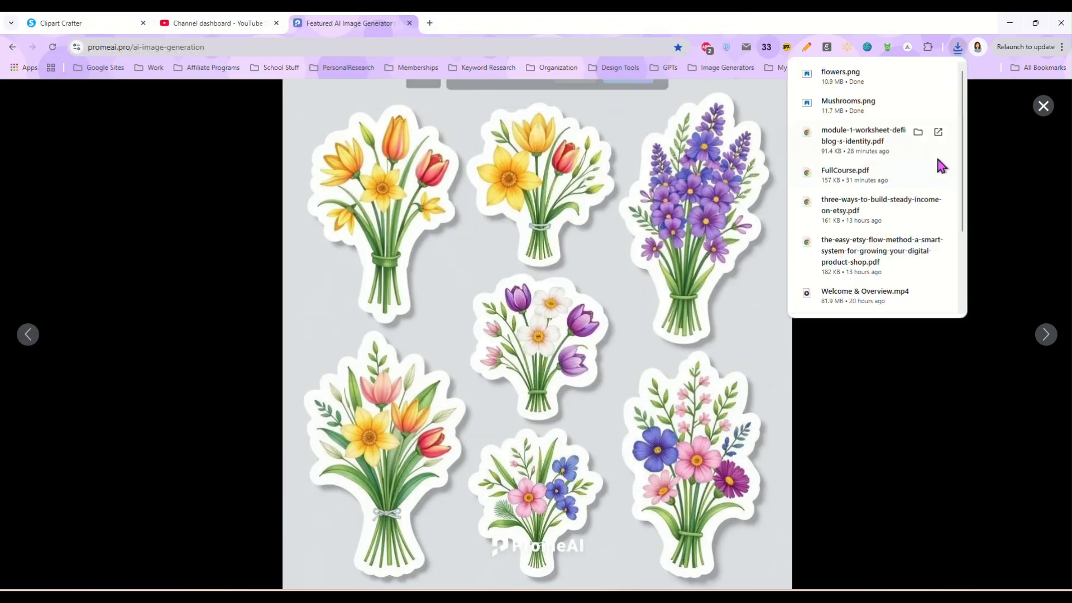
pyautogui.click(1041, 107)
# Replace the prompt with the cute raccoon die-cut sticker prompt with 10 additional elements on a gray background, and generate the images
pyautogui.scroll(5, 352, 255)
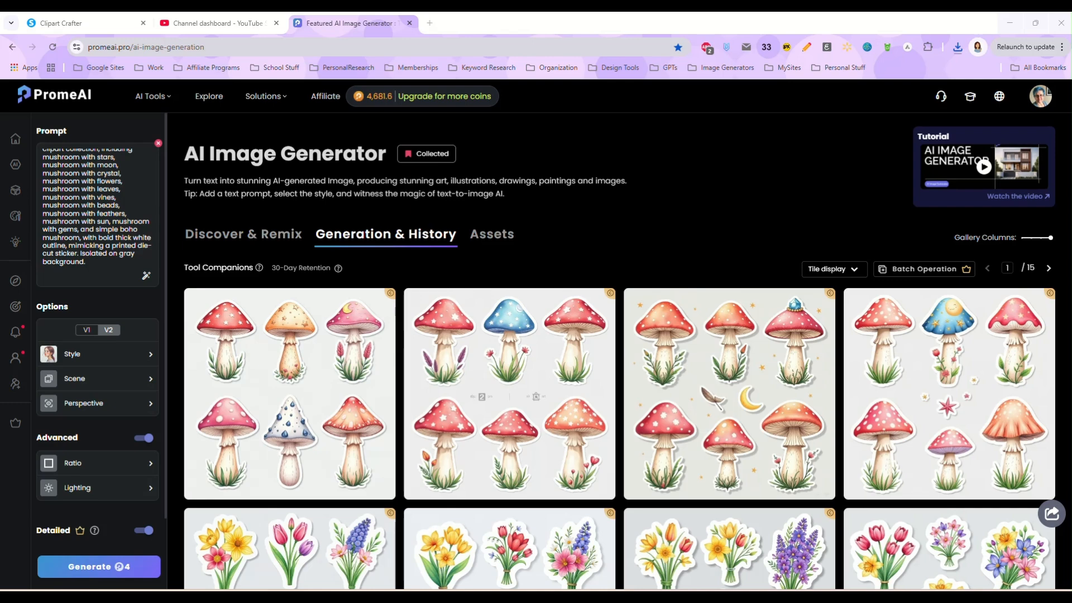
pyautogui.hotkey('ctrl', 'a')
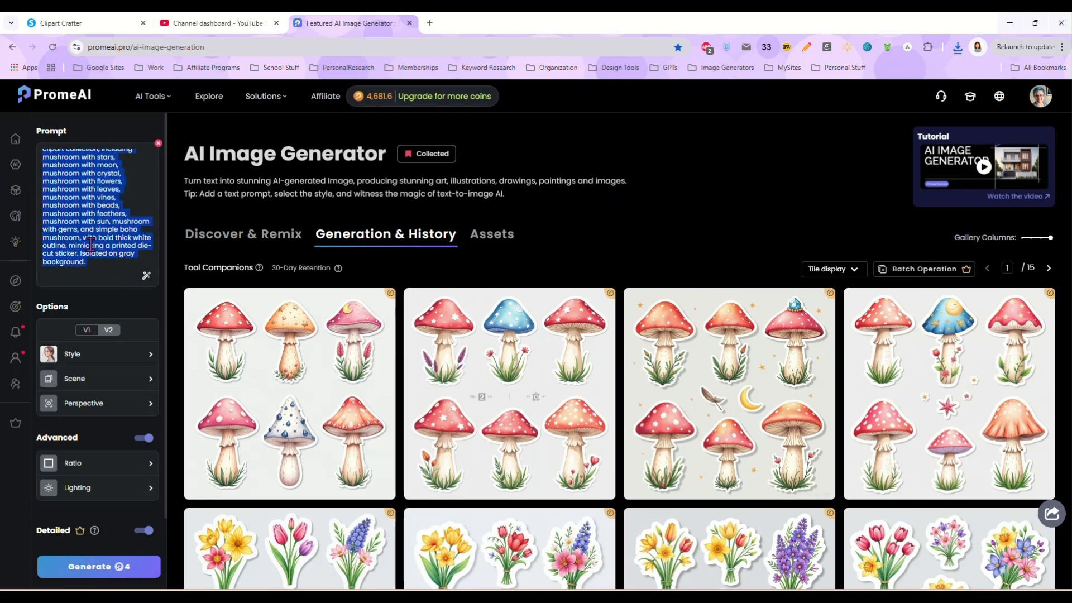
pyautogui.hotkey('ctrl', 'v')
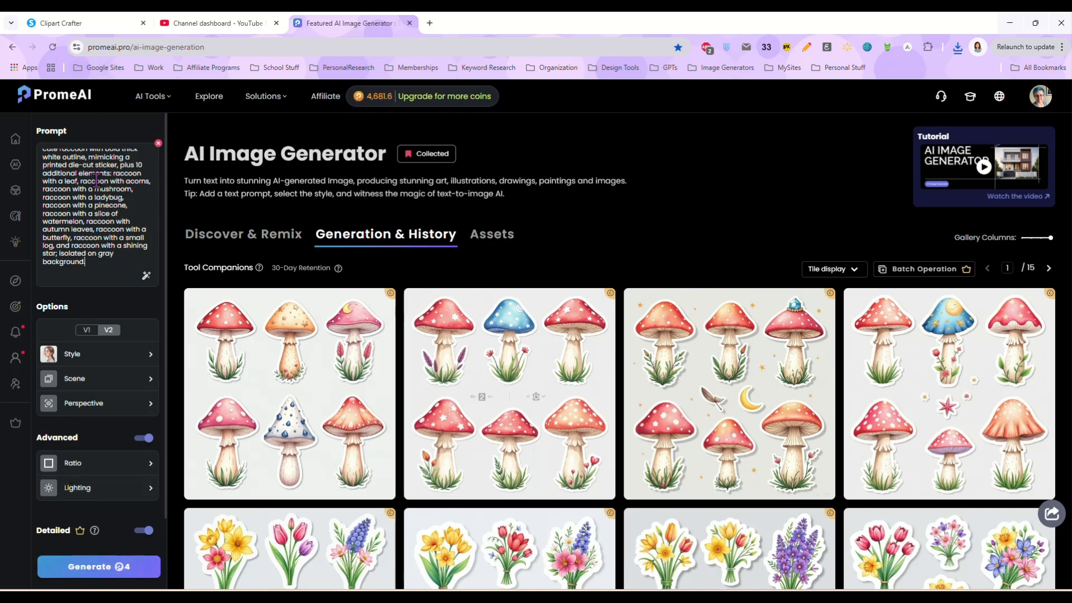
pyautogui.click(87, 567)
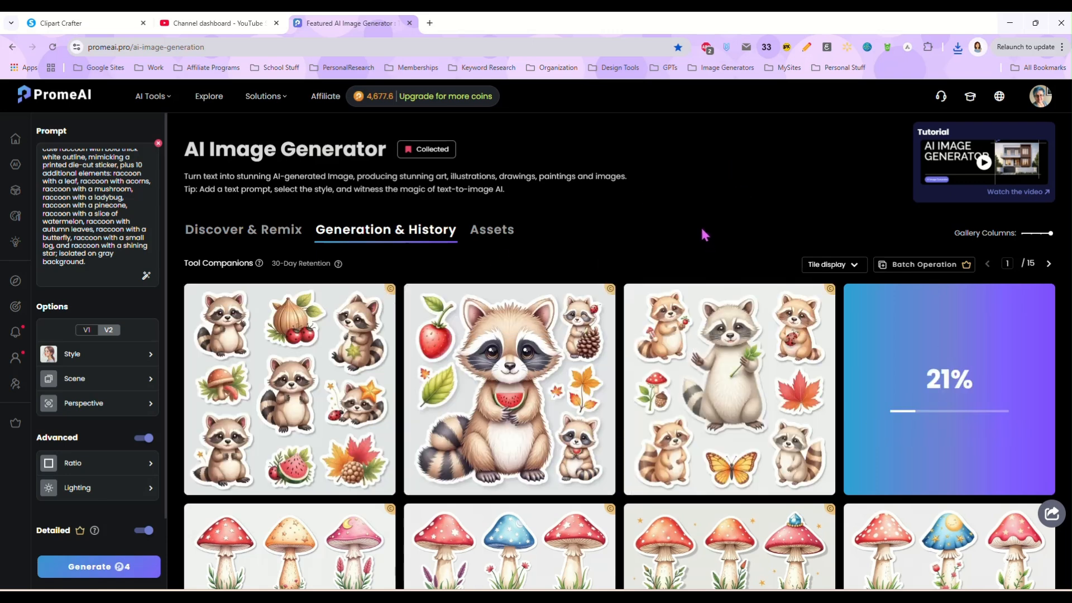
# Look through the four generated raccoon sticker sheets at full size
pyautogui.click(361, 411)
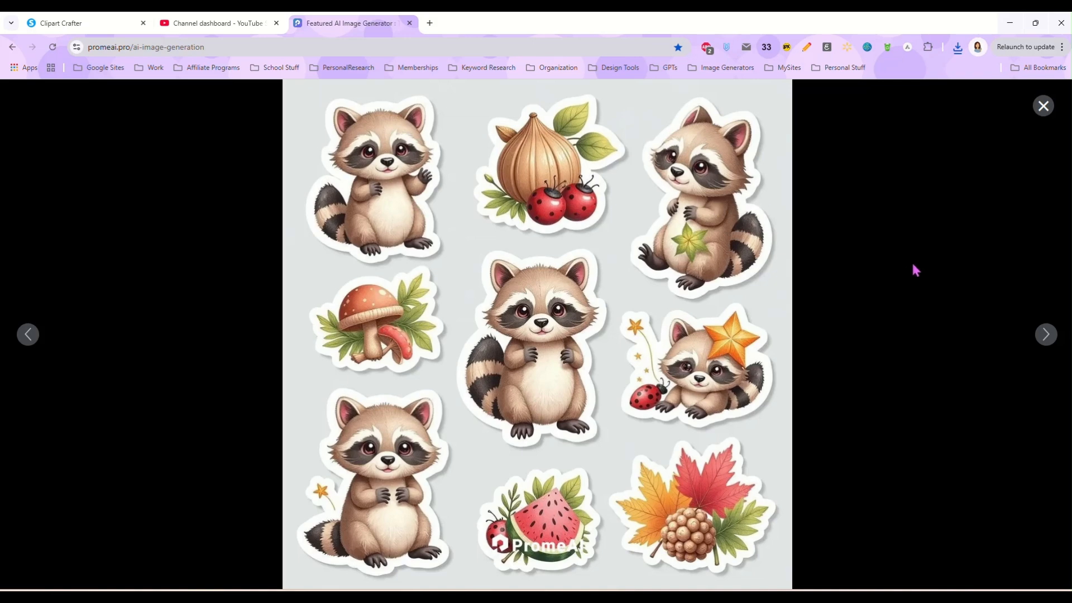
pyautogui.click(1046, 334)
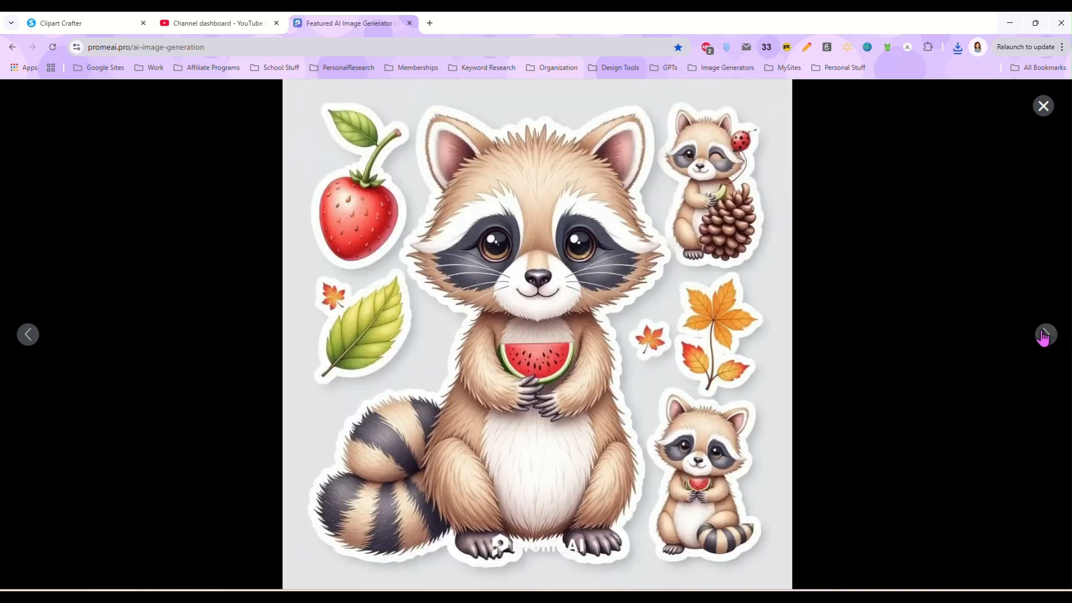
pyautogui.click(1045, 336)
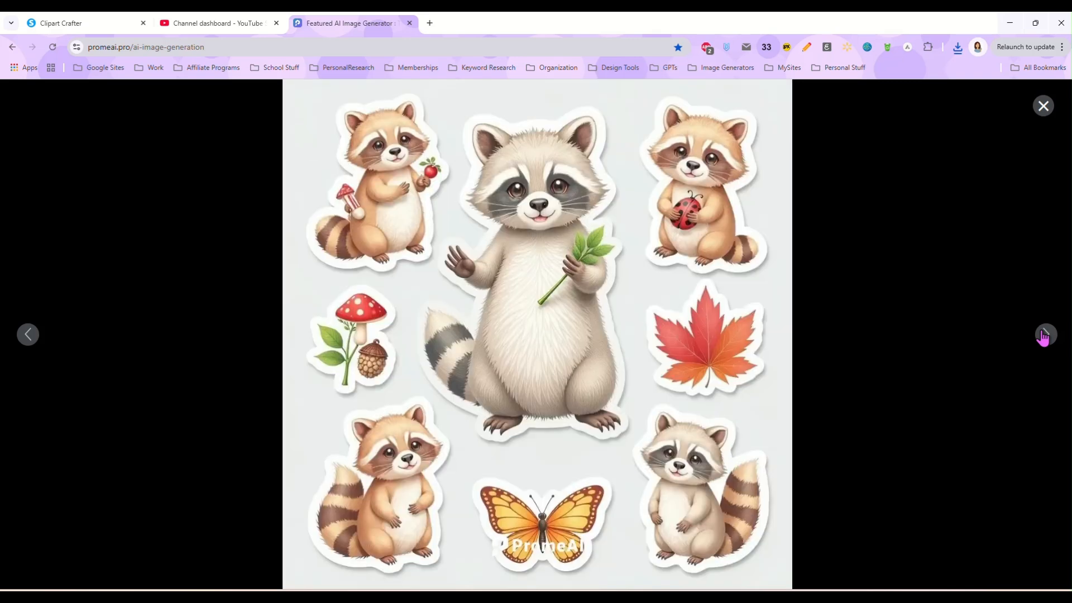
pyautogui.click(1044, 335)
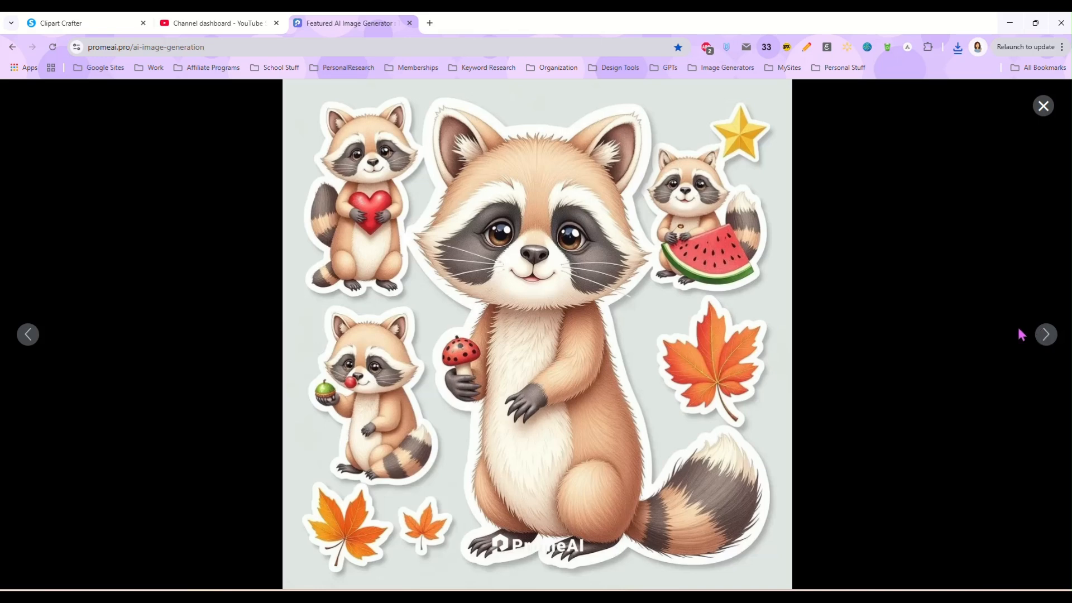
# Download the first raccoon sheet with the Normal 4x Upscaler (4096 x 4096), saving it as raccoons1 in the StickerSheets folder
pyautogui.click(1044, 107)
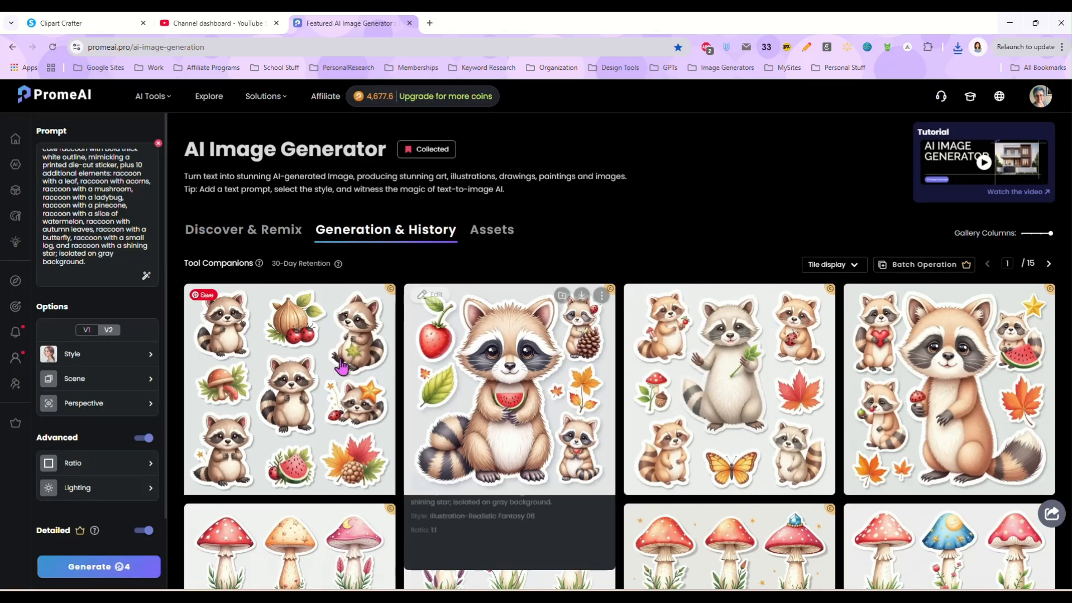
pyautogui.click(299, 386)
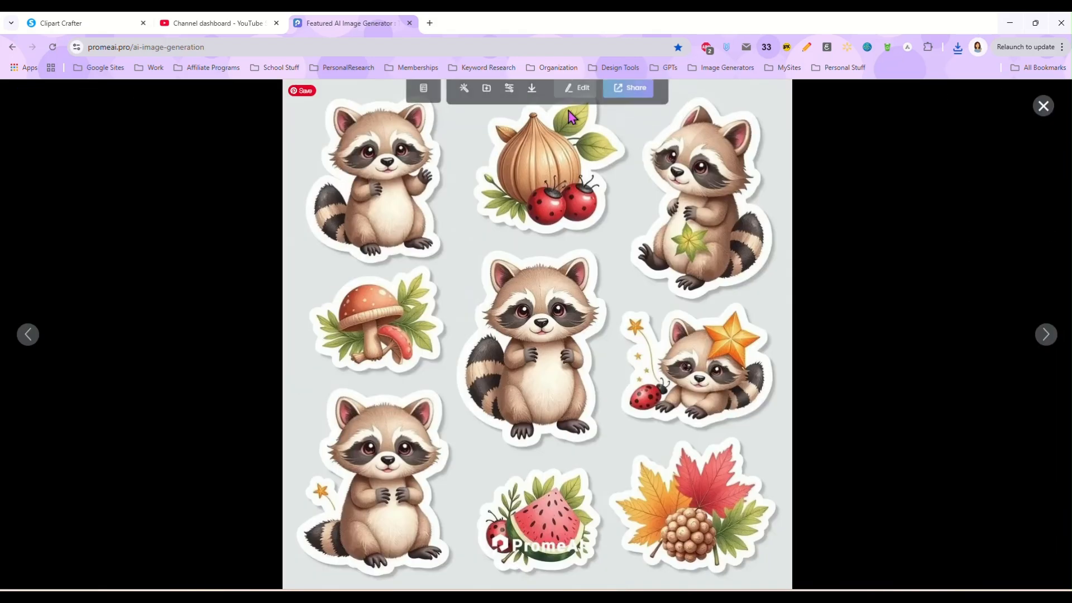
pyautogui.click(532, 108)
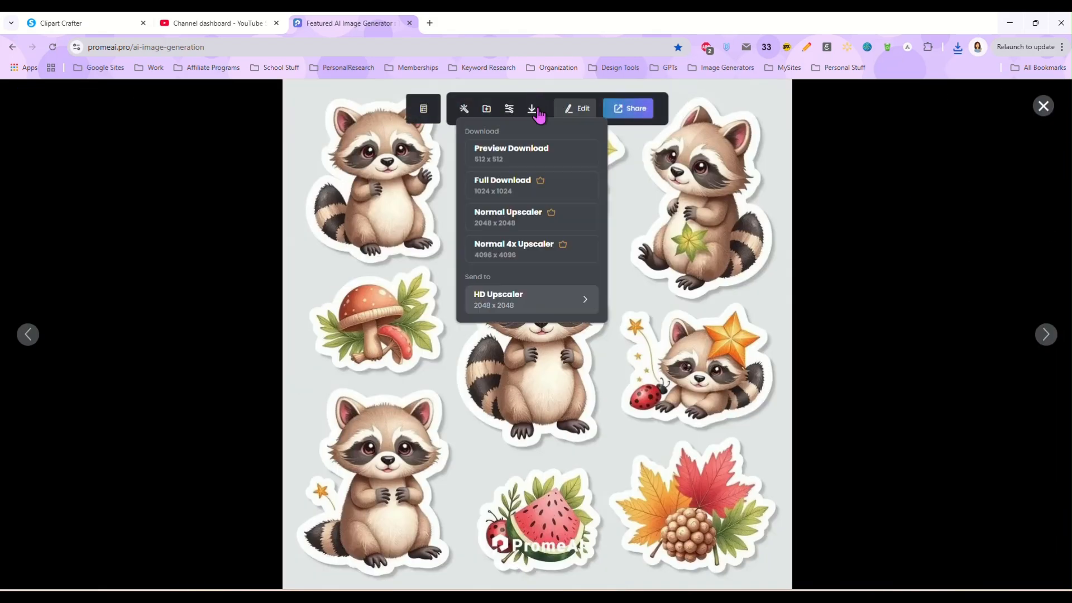
pyautogui.click(532, 250)
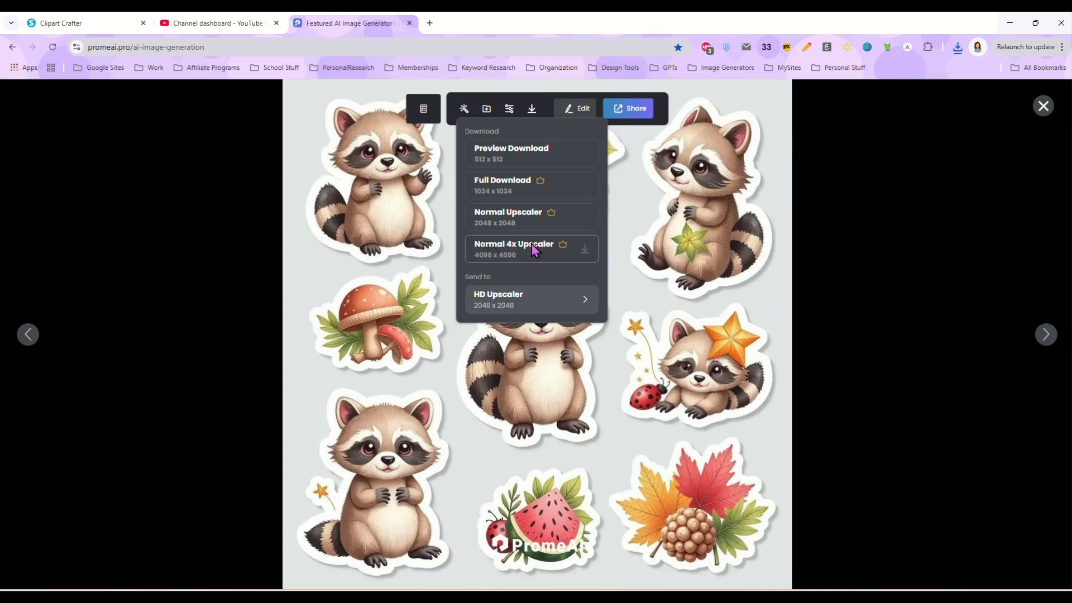
pyautogui.write('f')
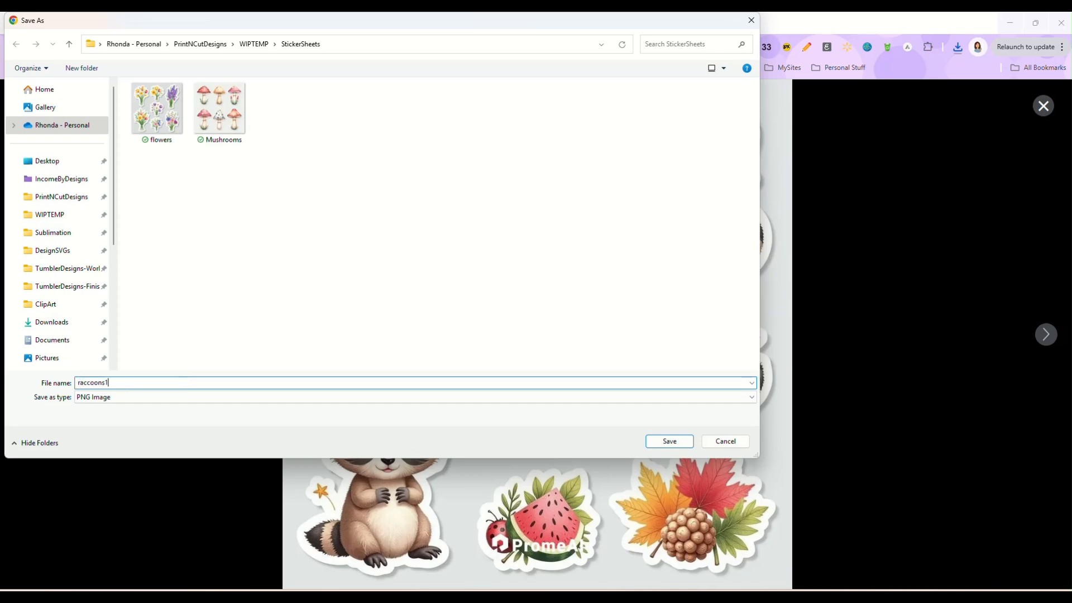
pyautogui.write('accoons1')
pyautogui.press('Return')
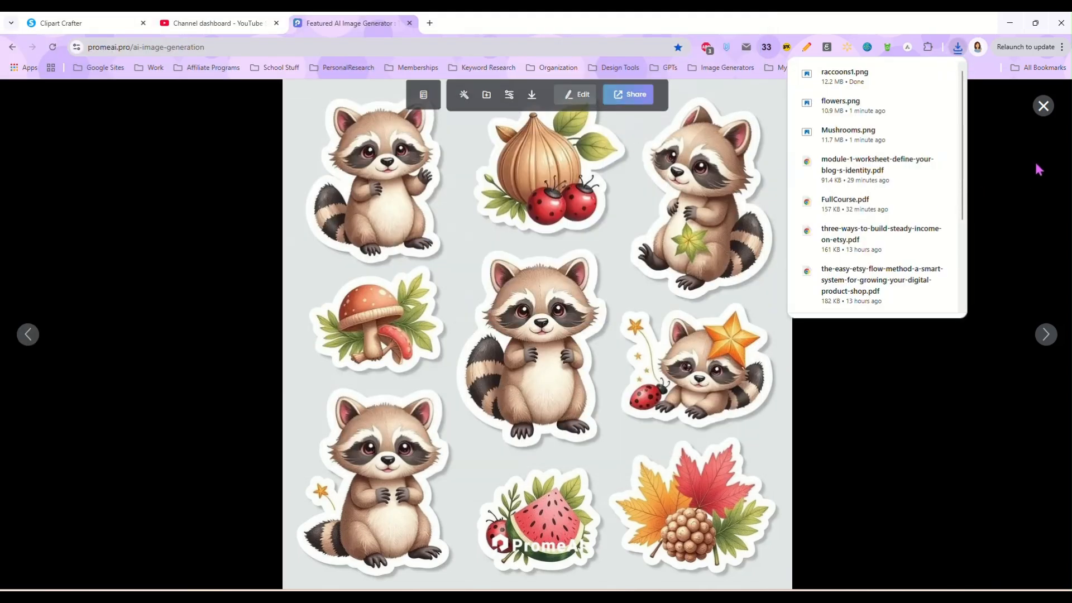
pyautogui.click(1043, 106)
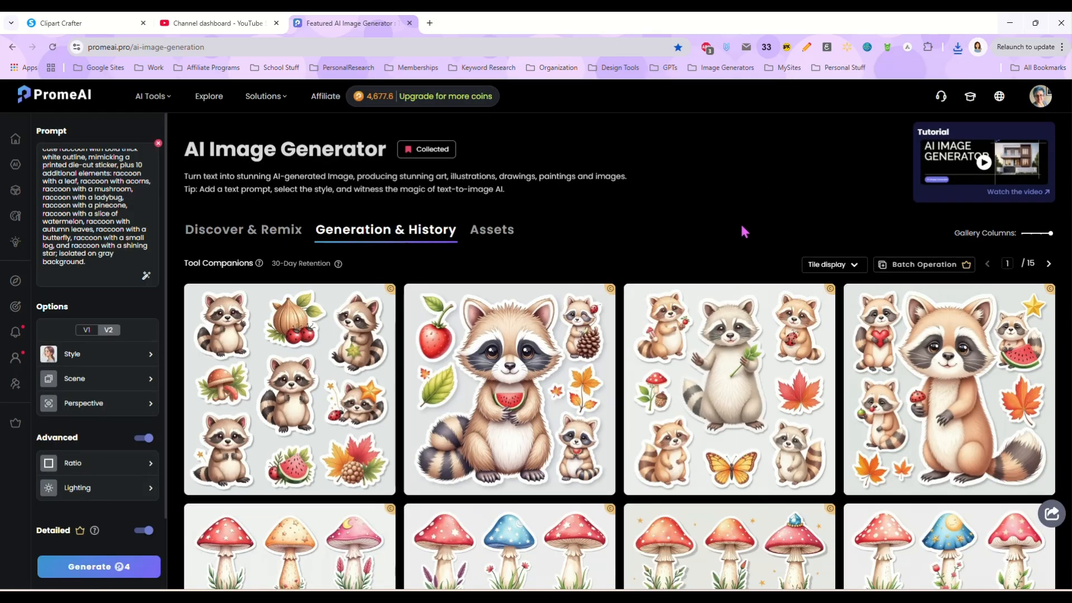
# Download the fourth raccoon sheet with the Normal 4x Upscaler (4096 x 4096), saving it as raccoons2 in the StickerSheets folder
pyautogui.scroll(-1, 728, 222)
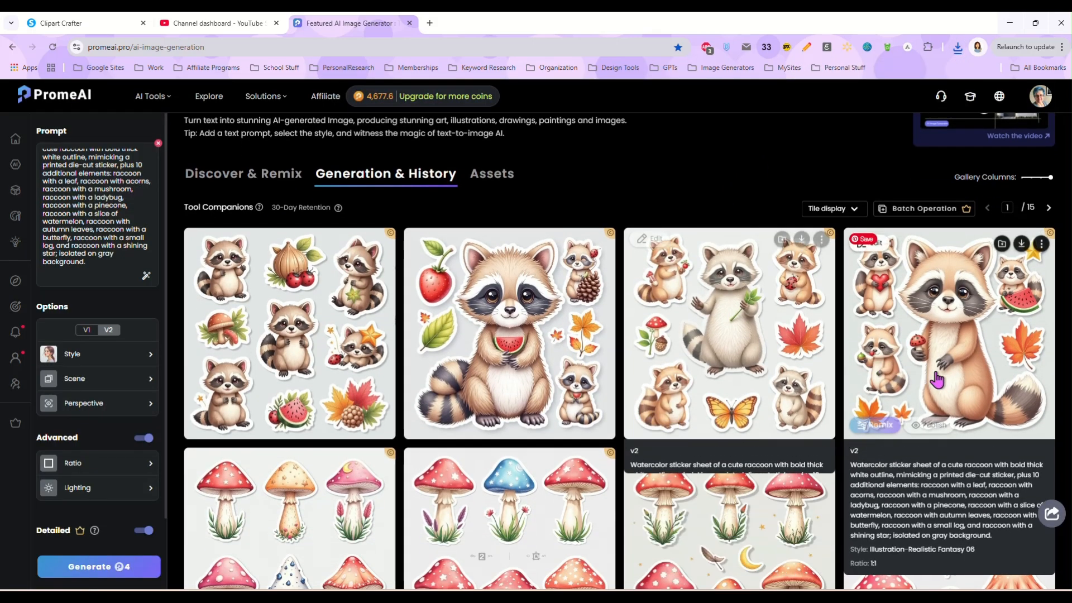
pyautogui.click(956, 376)
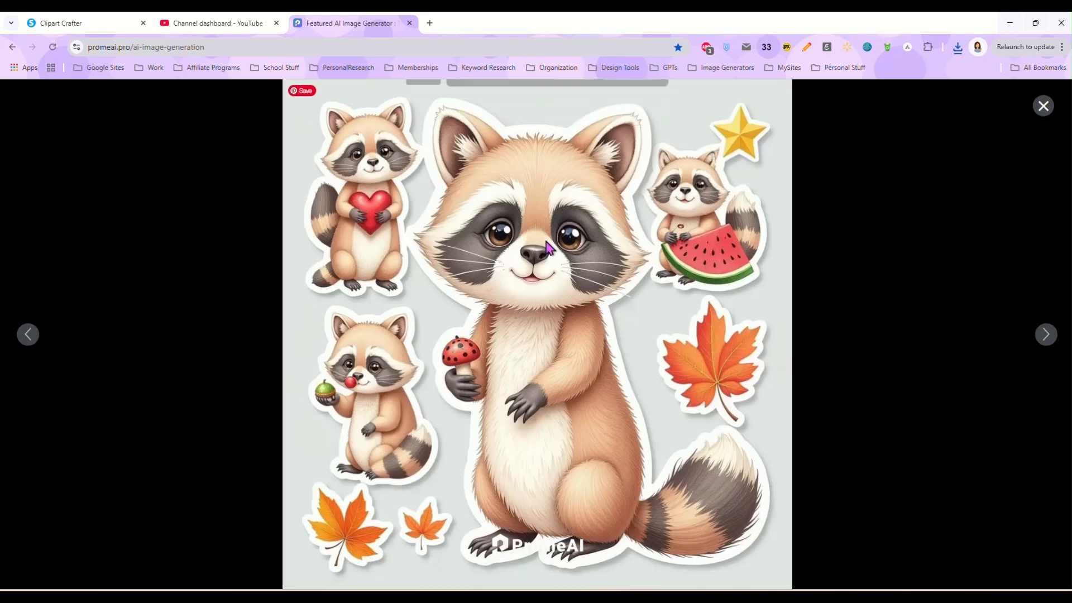
pyautogui.click(532, 108)
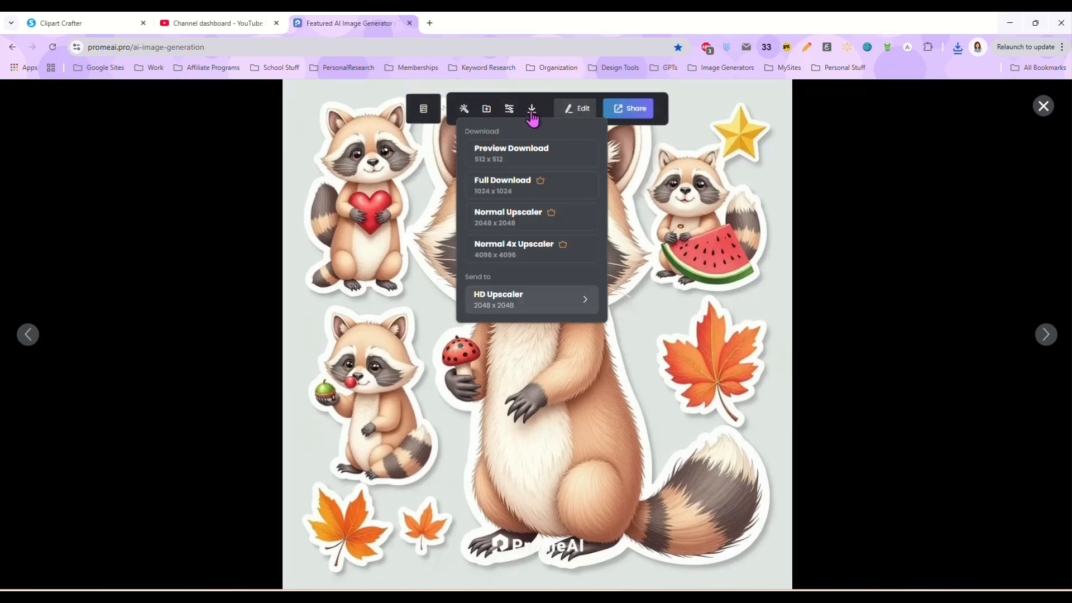
pyautogui.click(525, 253)
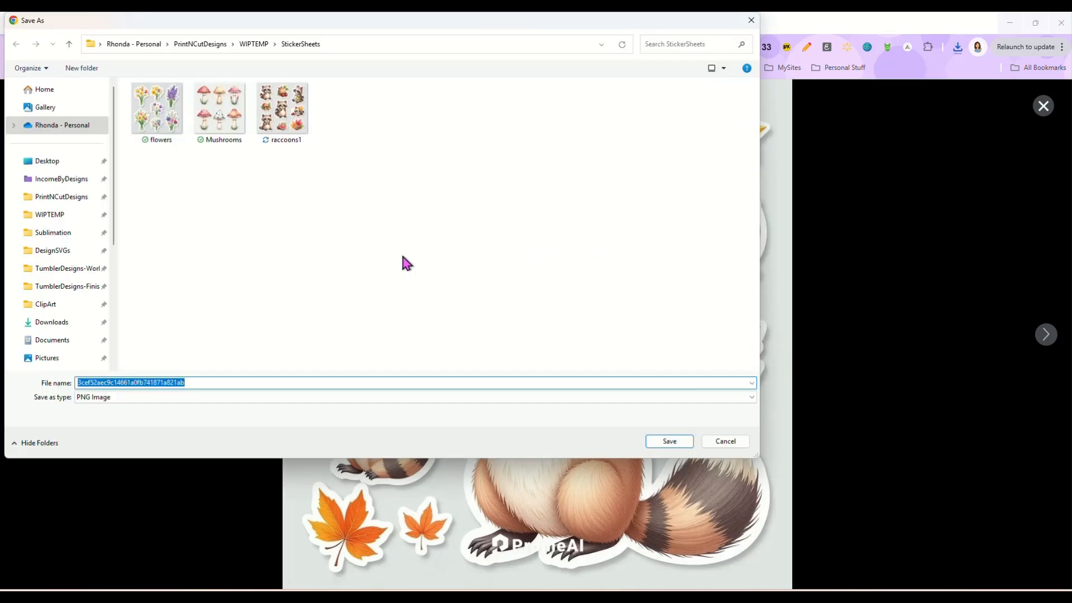
pyautogui.write('racco')
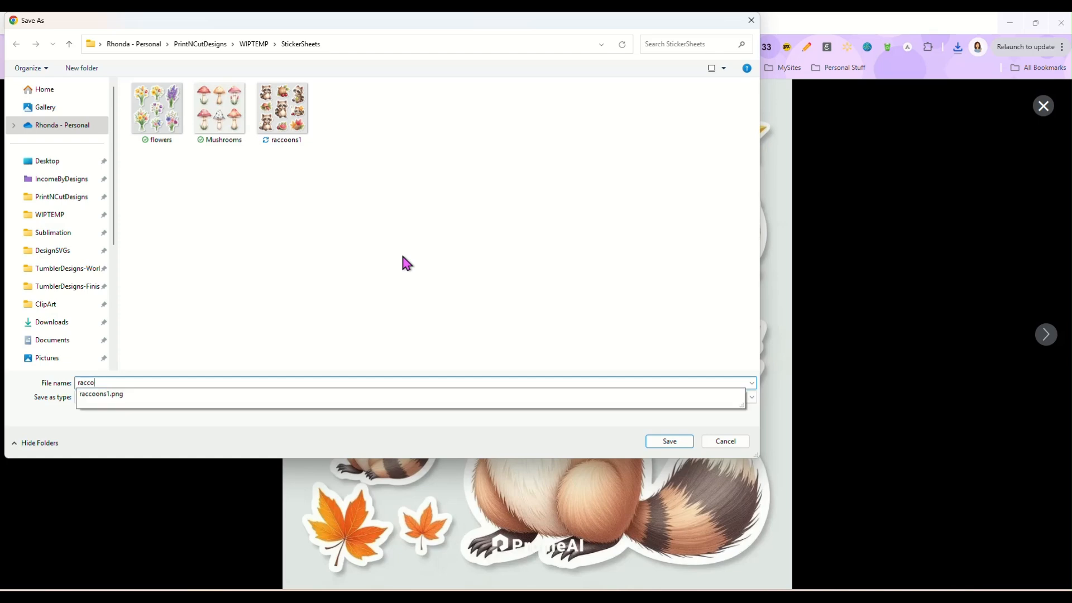
pyautogui.write('ons2')
pyautogui.press('Return')
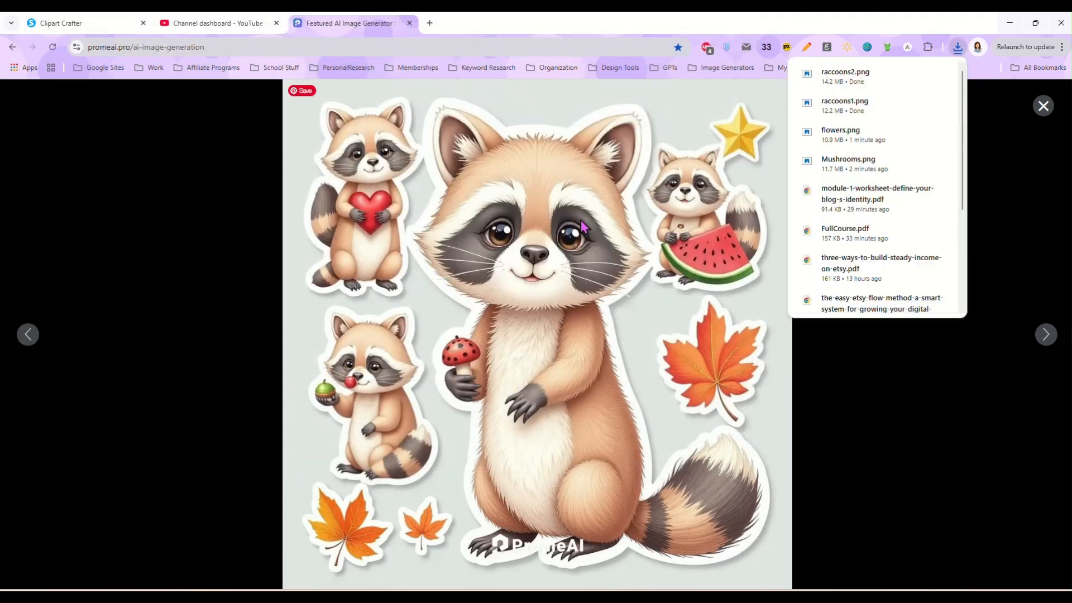
pyautogui.click(1042, 106)
# Download the first magical crystal sheet from the generation history with the Normal 4x Upscaler (4096 x 4096), saving it as crystals
pyautogui.scroll(-1, 568, 206)
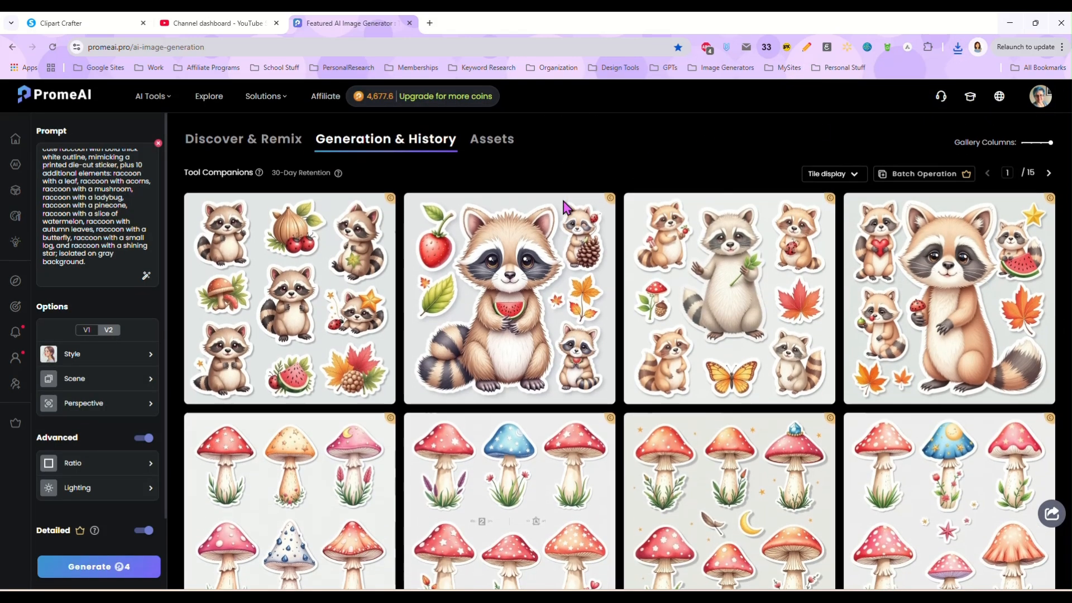
pyautogui.scroll(3, 758, 236)
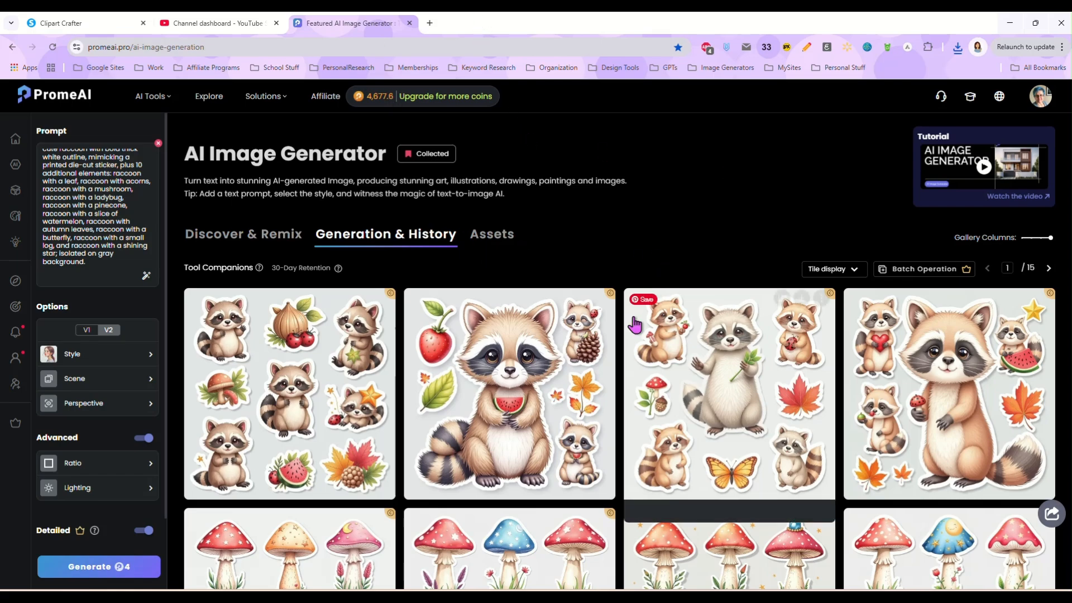
pyautogui.scroll(-3, 509, 385)
pyautogui.scroll(-15, 509, 386)
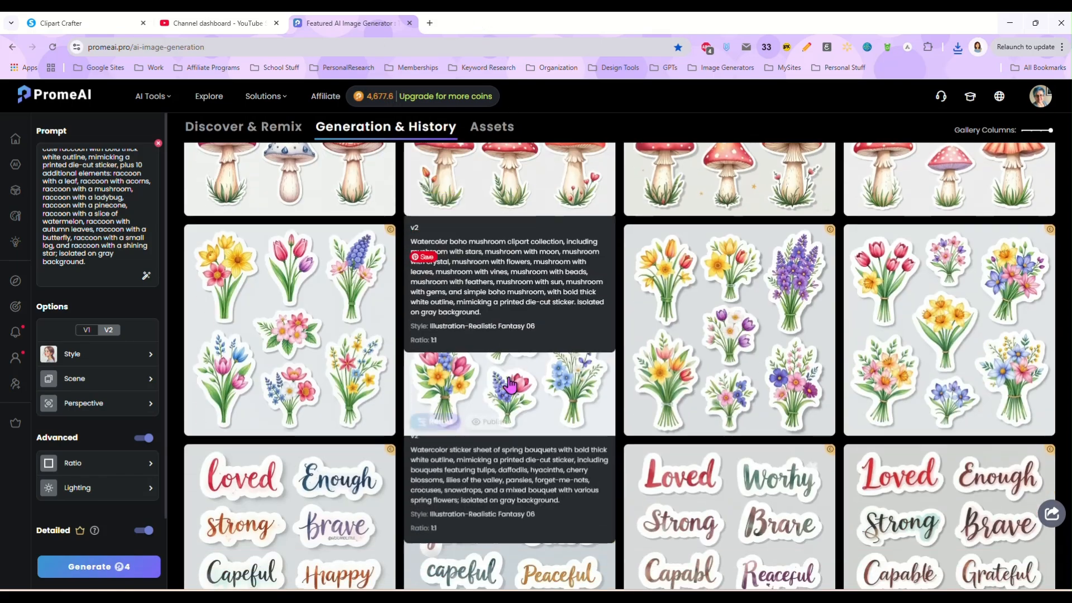
pyautogui.scroll(-20, 514, 380)
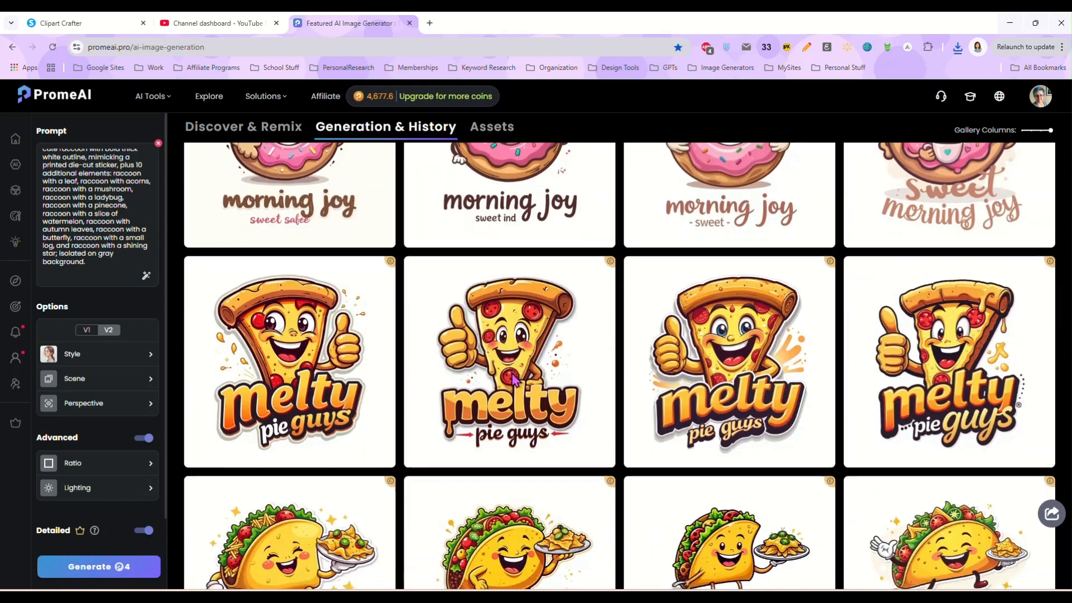
pyautogui.scroll(-15, 514, 380)
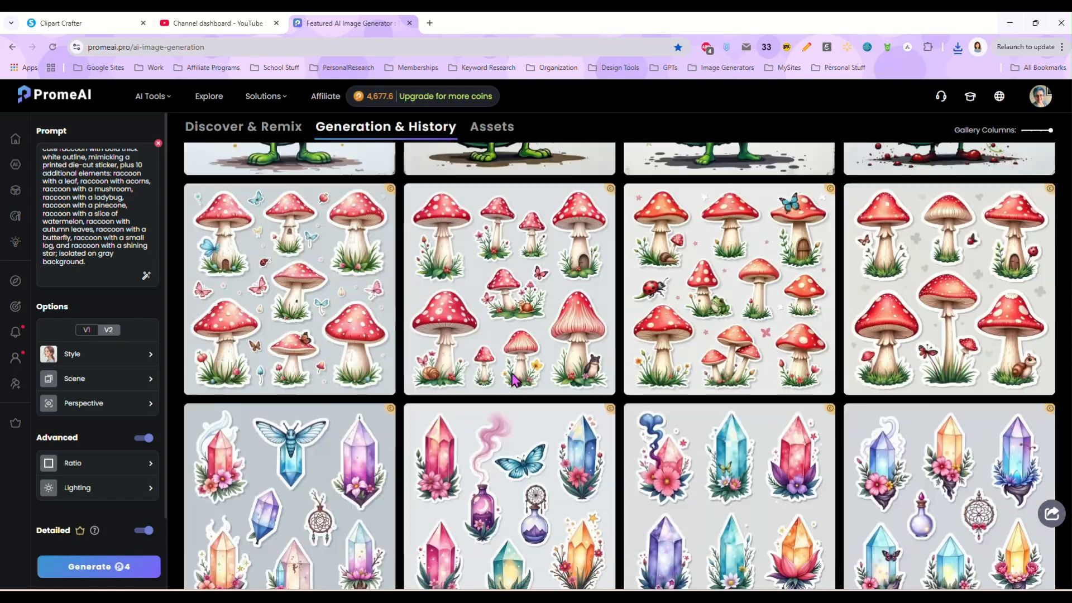
pyautogui.scroll(-1, 697, 363)
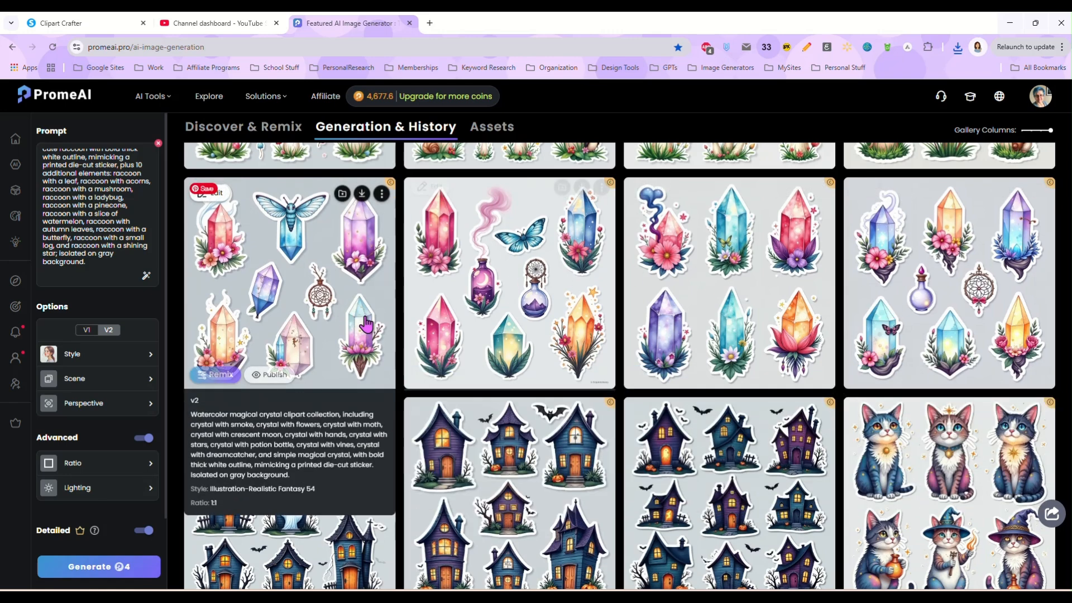
pyautogui.click(359, 318)
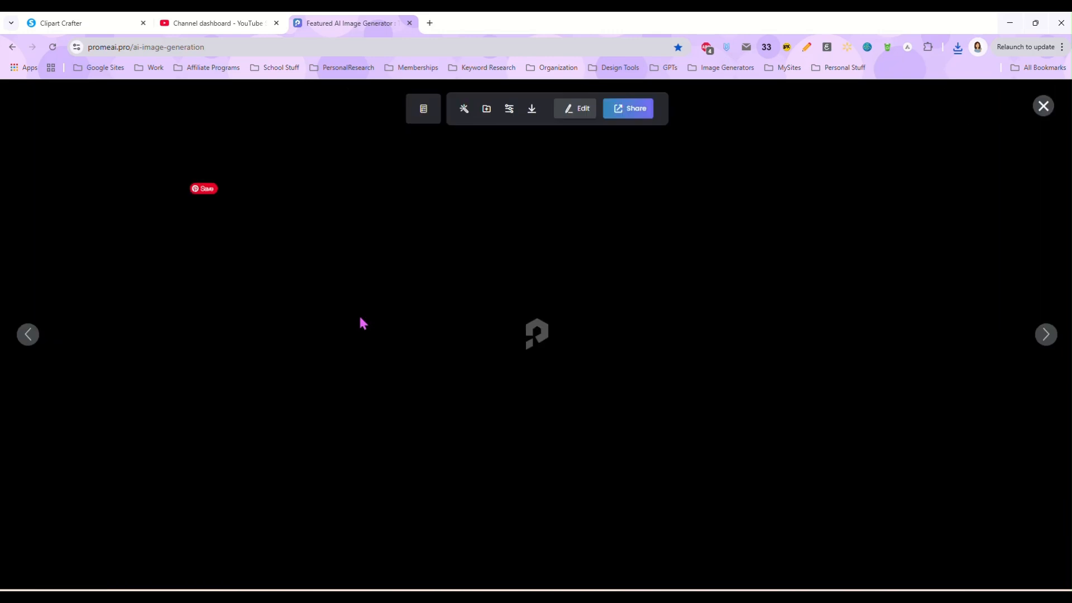
pyautogui.click(531, 109)
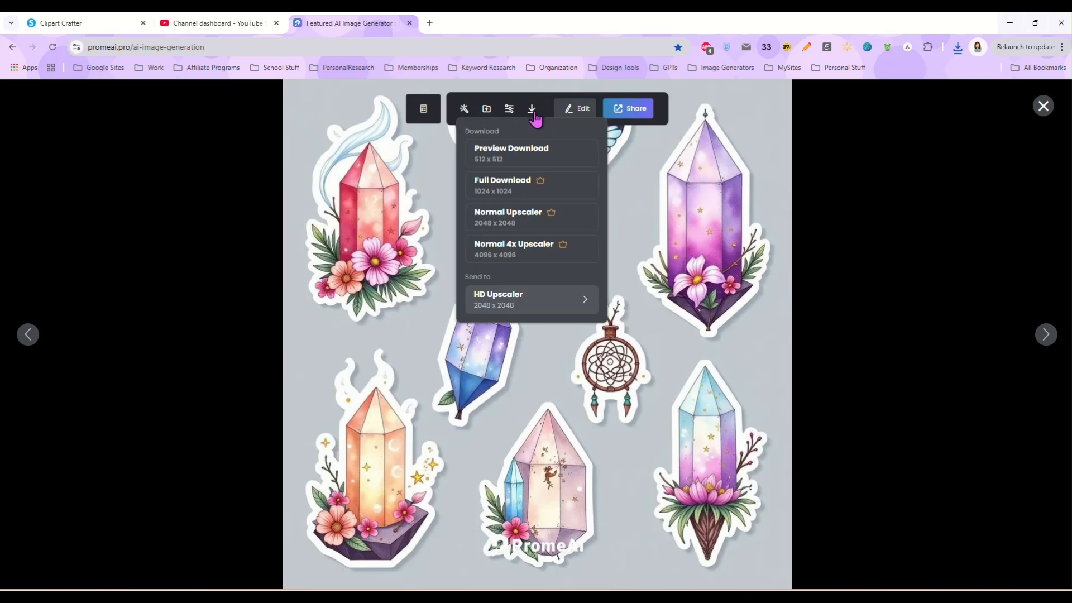
pyautogui.click(519, 257)
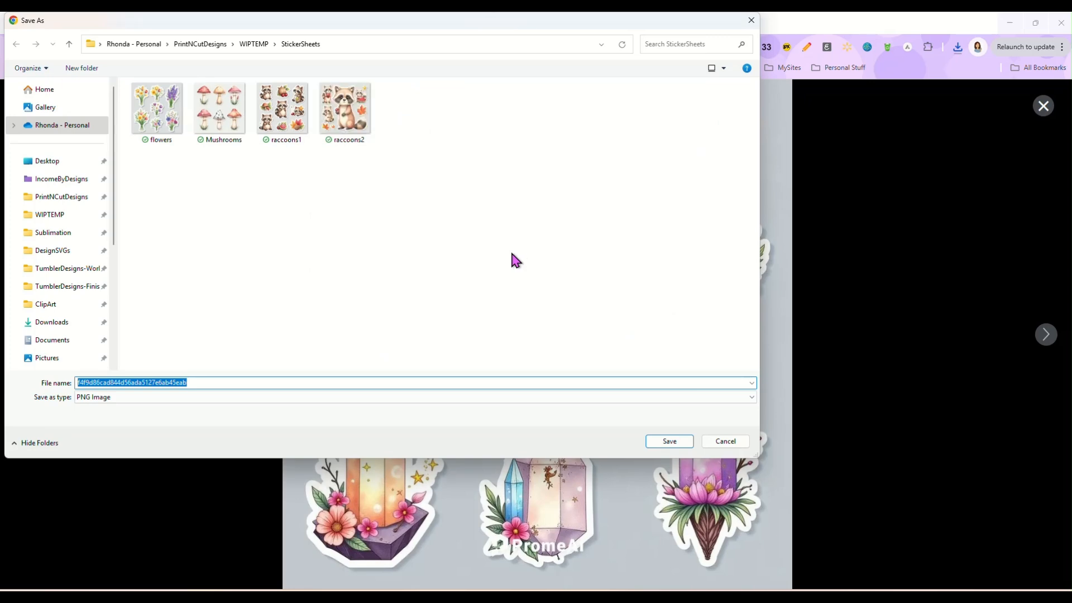
pyautogui.write('crystals')
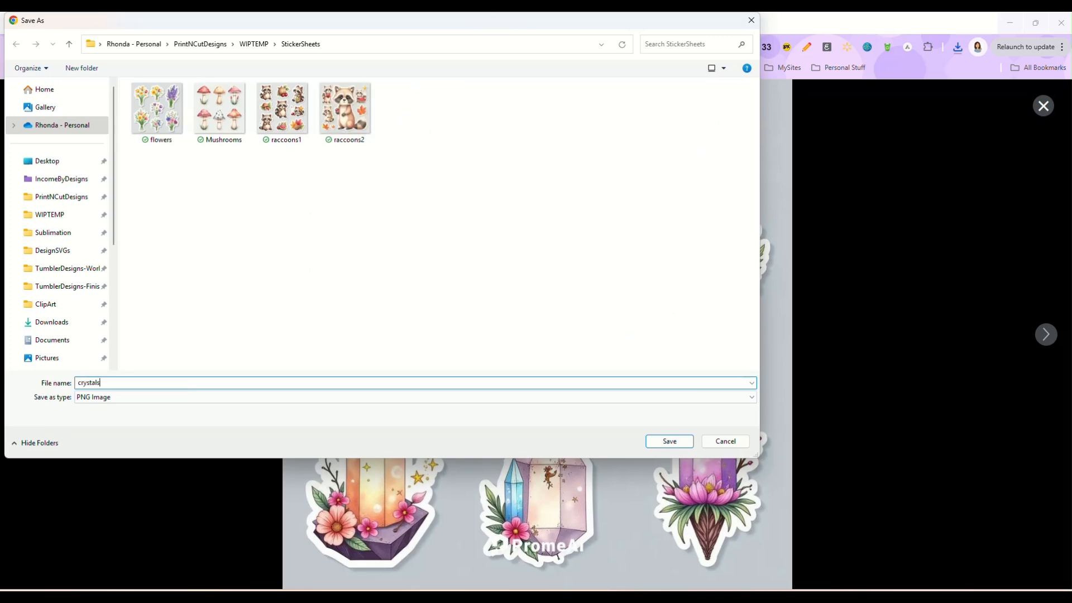
pyautogui.press('Return')
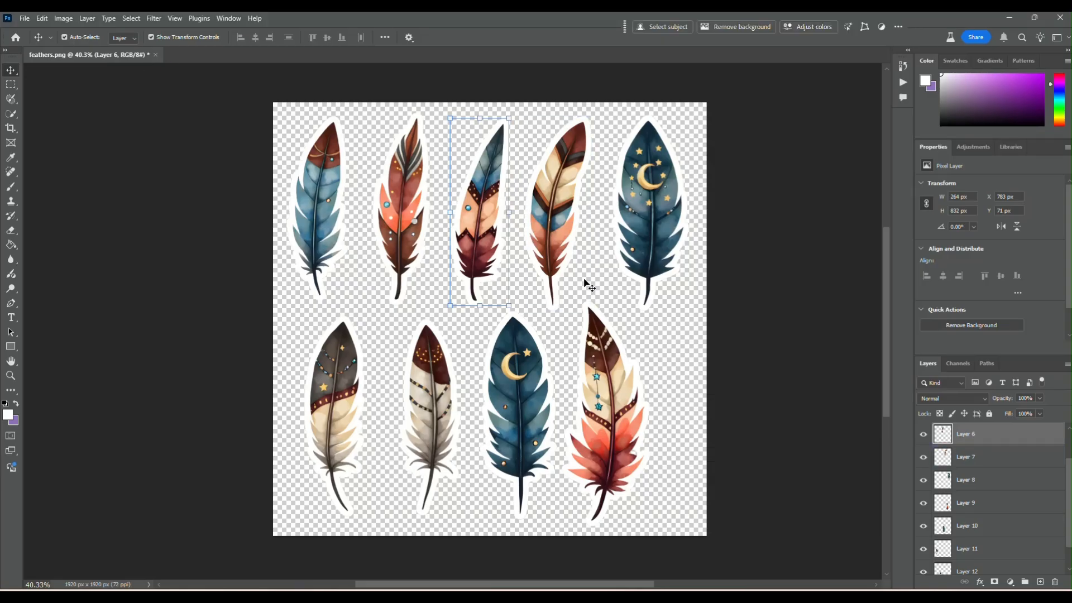
# In Photoshop, shift the coral-tipped, blue moon and white feathers of the lower row of feathers.png slightly upward
pyautogui.click(595, 433)
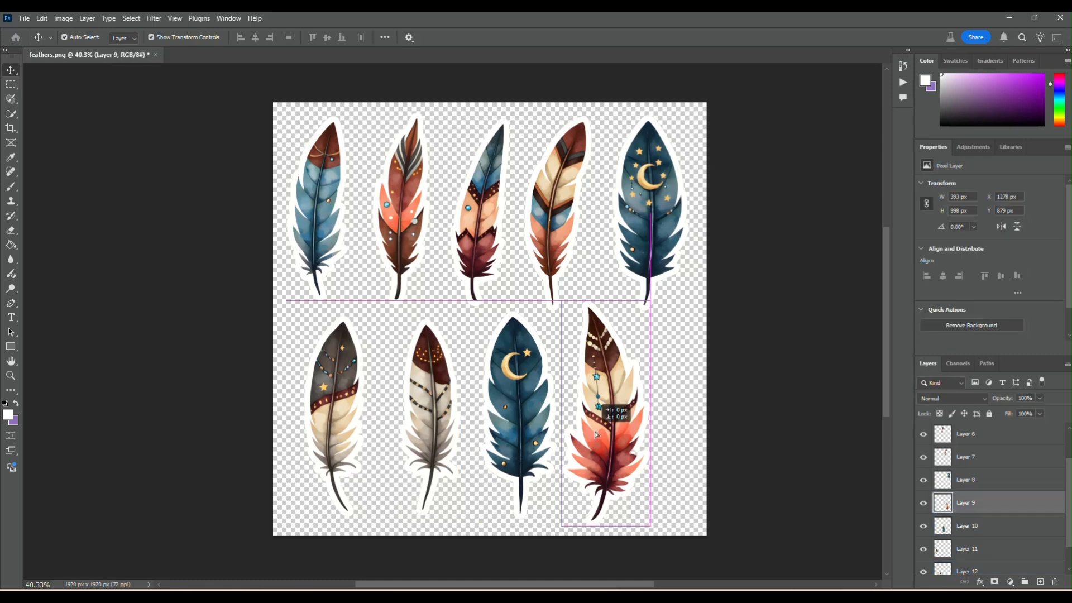
pyautogui.moveTo(595, 430); pyautogui.dragTo(602, 423)
pyautogui.moveTo(521, 394)
pyautogui.mouseDown()
pyautogui.moveTo(510, 366)
pyautogui.moveTo(523, 385)
pyautogui.mouseUp()
pyautogui.moveTo(431, 386); pyautogui.dragTo(432, 372)
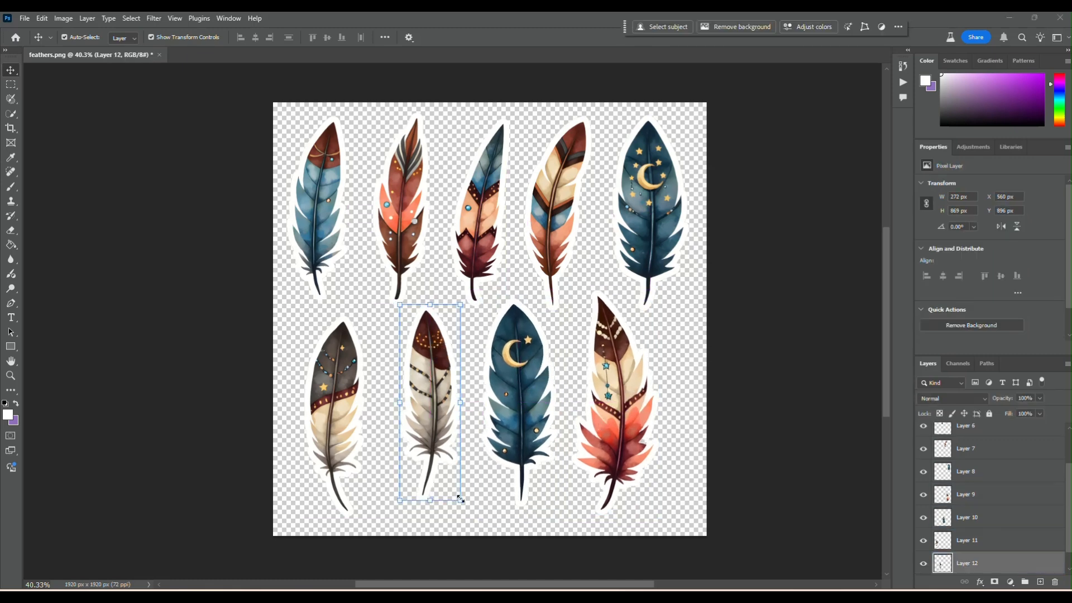
# Scale the white feather in the lower row to about 62%, rotate it about 4.8° and place it beside the grey feather
pyautogui.moveTo(460, 499); pyautogui.dragTo(437, 426)
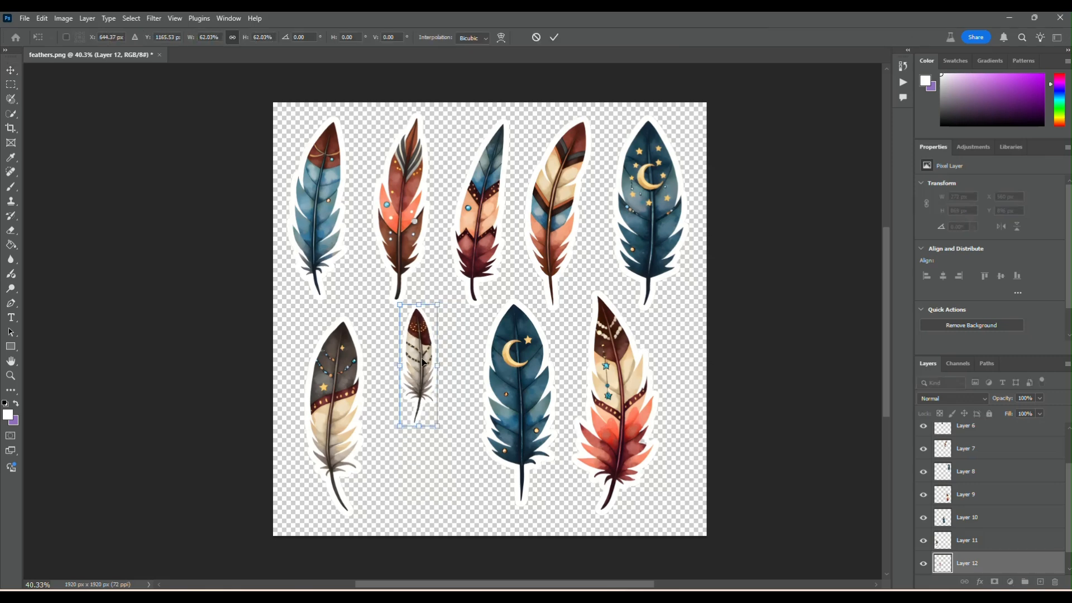
pyautogui.moveTo(424, 363); pyautogui.dragTo(402, 433)
pyautogui.moveTo(299, 372); pyautogui.dragTo(305, 364)
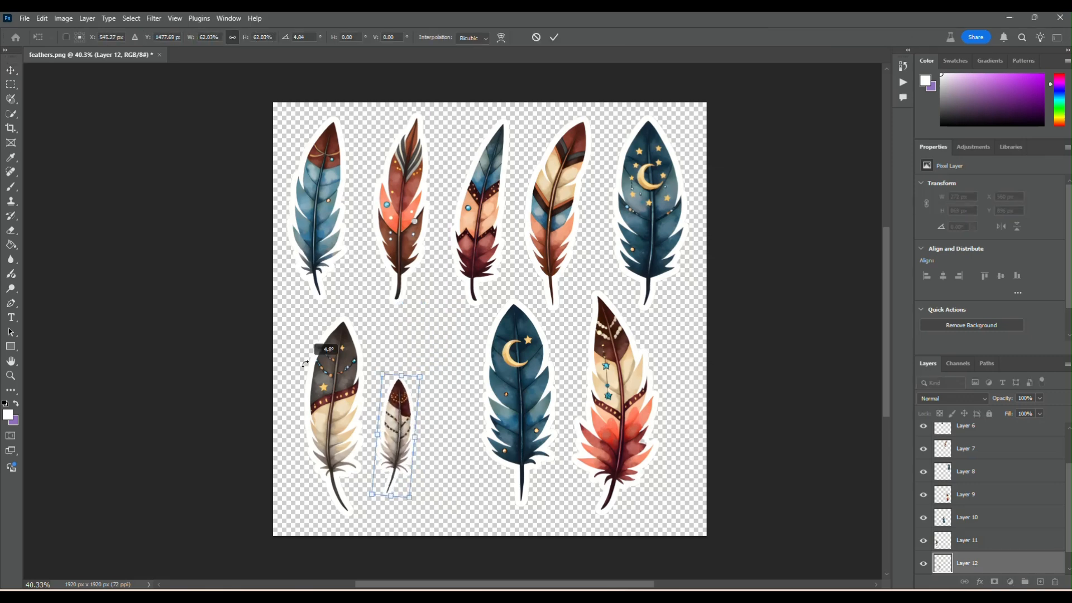
pyautogui.moveTo(402, 428); pyautogui.dragTo(414, 391)
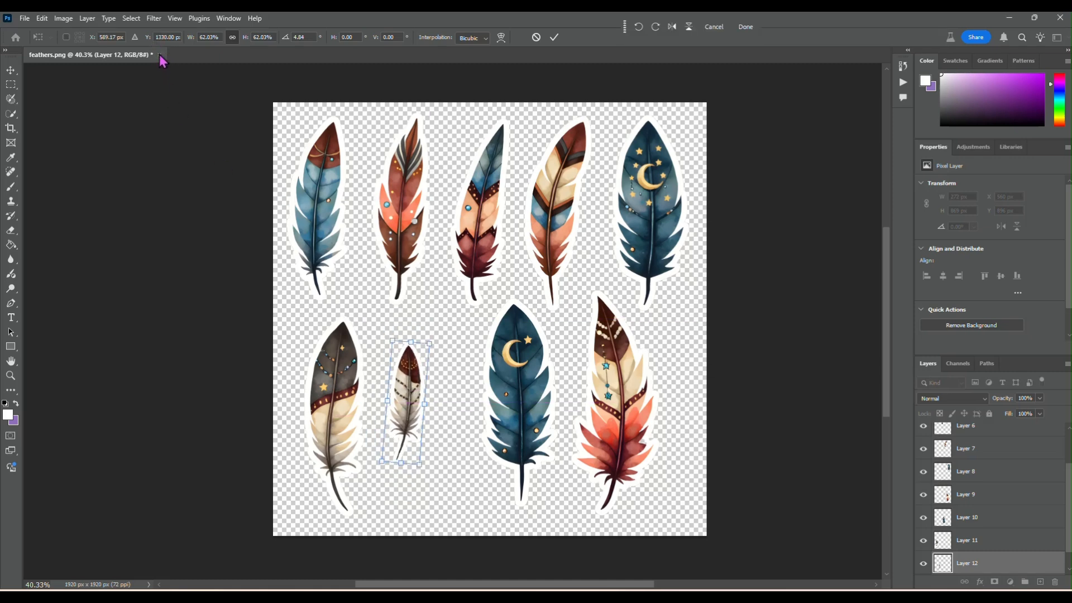
pyautogui.click(10, 69)
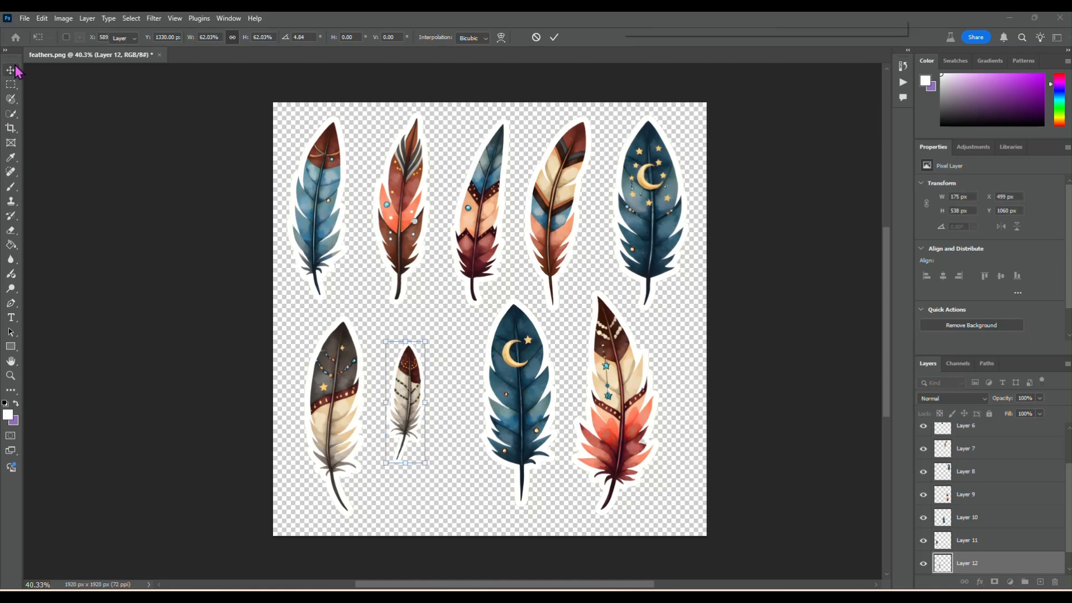
# Close the feathers document without saving and open Mushrooms.png in Photoshop
pyautogui.click(159, 56)
pyautogui.click(540, 231)
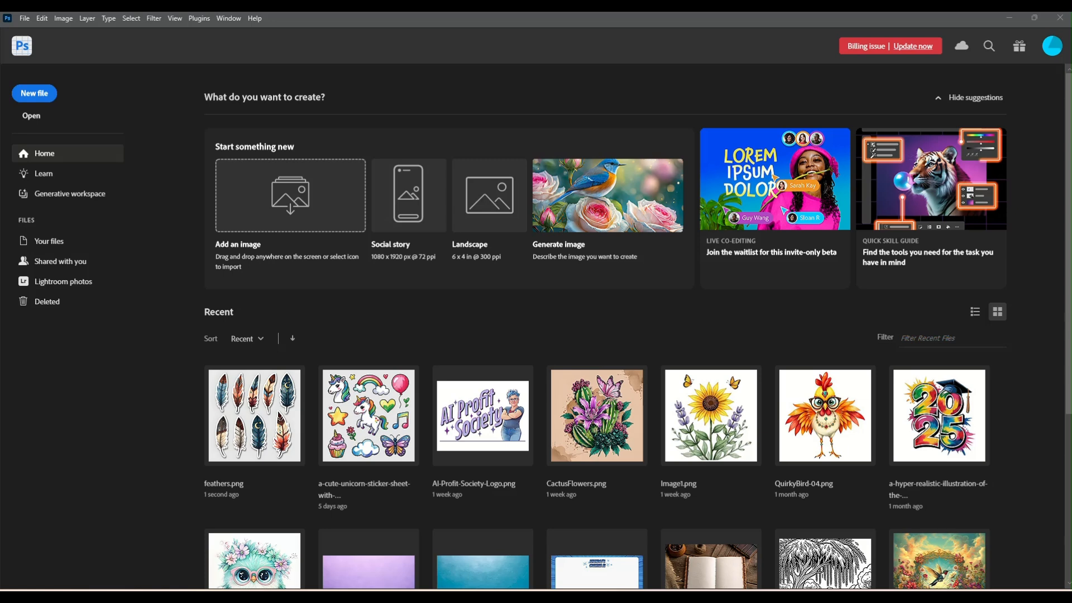
pyautogui.moveTo(1071, 279); pyautogui.dragTo(432, 76)
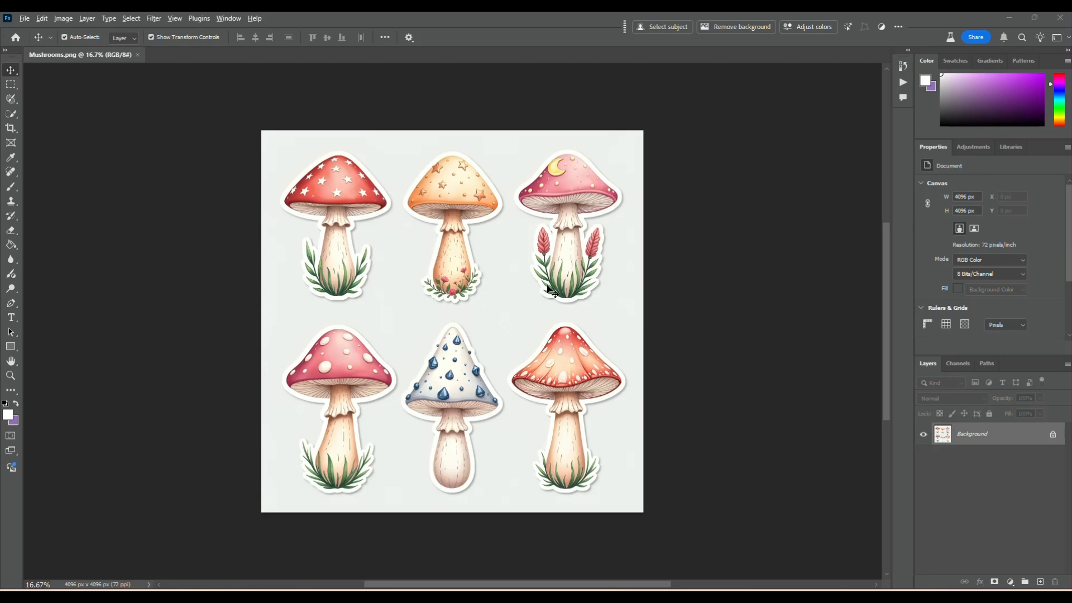
# Unlock the Background layer of the mushroom sheet so it becomes a regular layer
pyautogui.scroll(3, 548, 286)
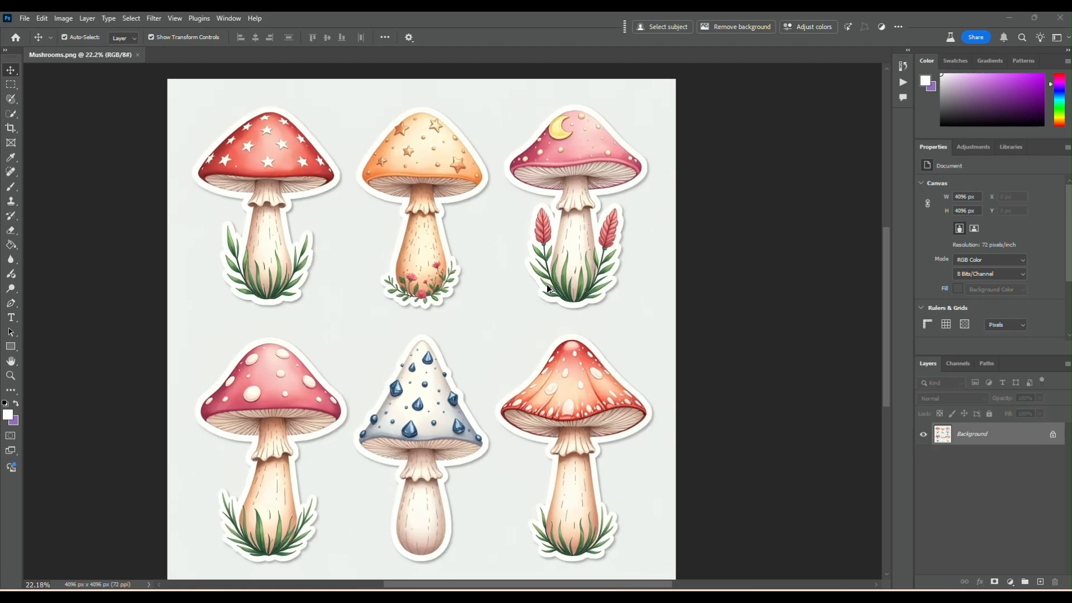
pyautogui.moveTo(656, 587); pyautogui.dragTo(636, 587)
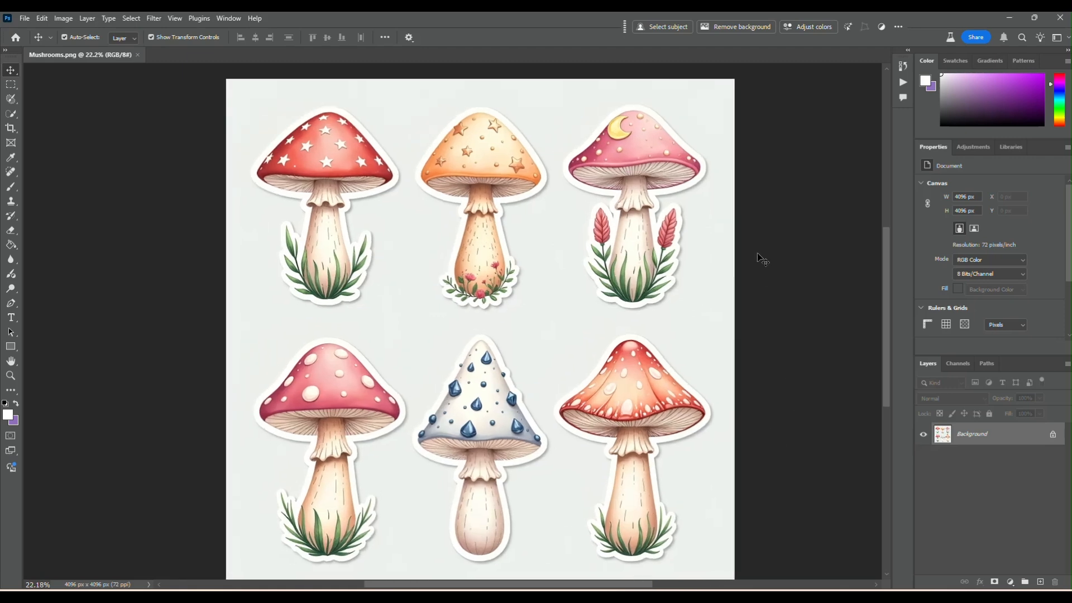
pyautogui.click(1052, 434)
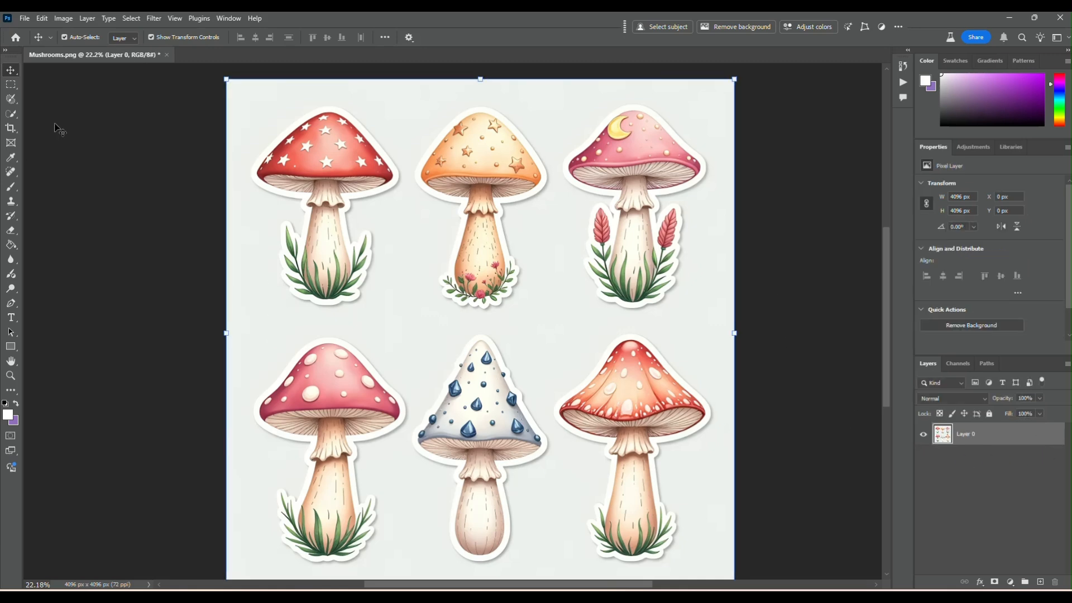
# Select the white borders around all six mushrooms using the Magic Wand in add-to-selection mode
pyautogui.click(12, 114)
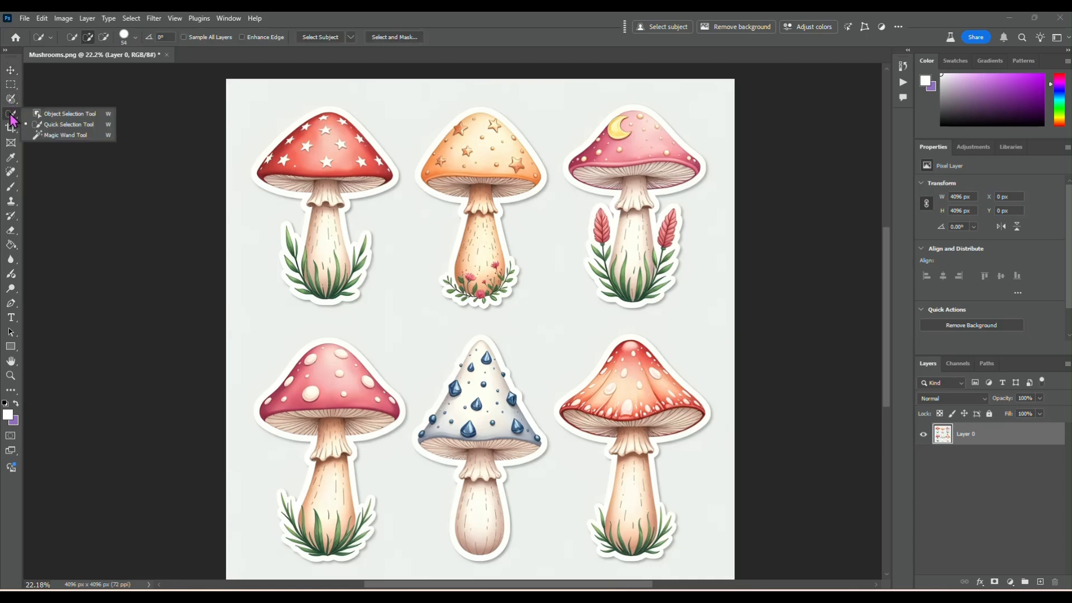
pyautogui.click(59, 135)
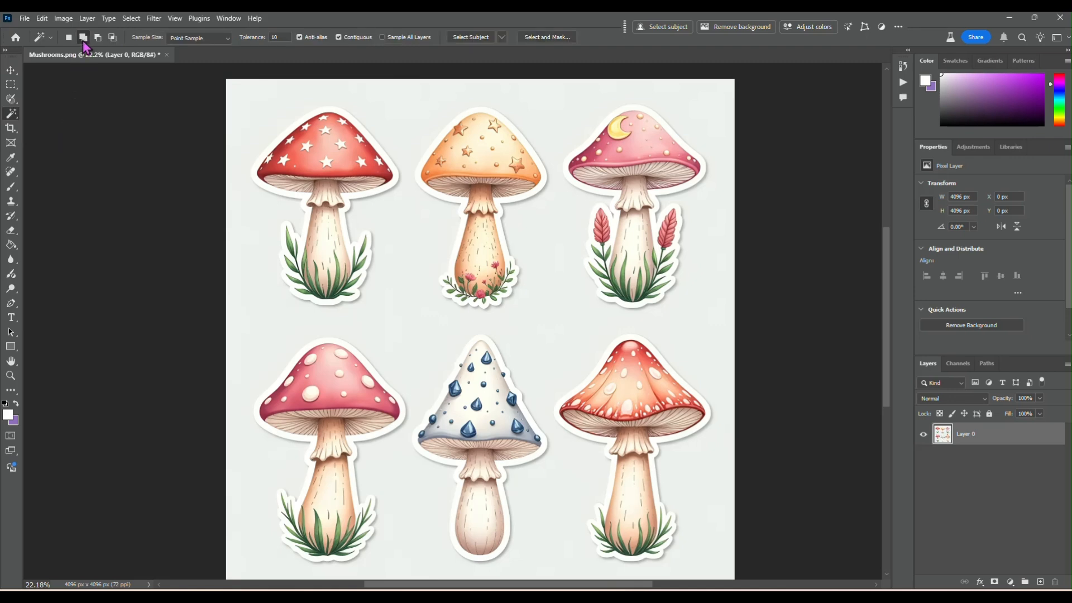
pyautogui.click(282, 37)
pyautogui.click(325, 45)
pyautogui.click(390, 165)
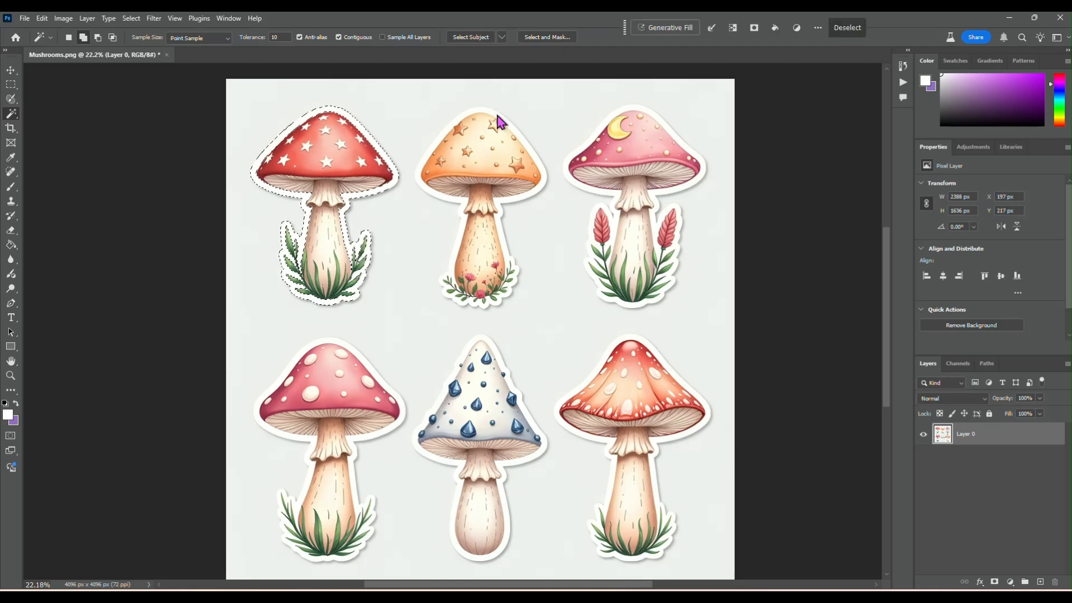
pyautogui.click(633, 116)
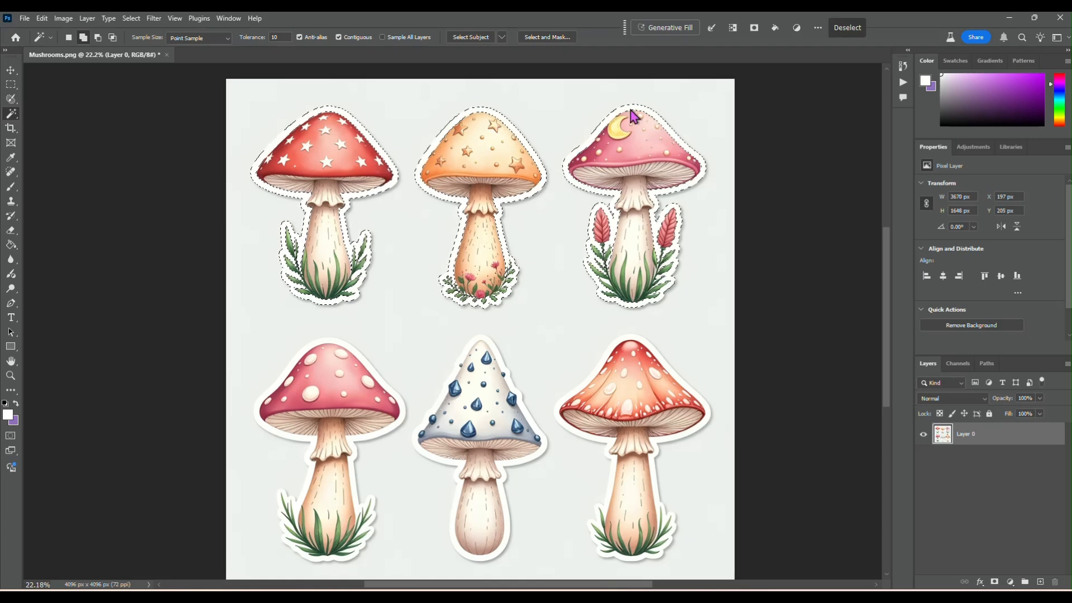
pyautogui.click(635, 346)
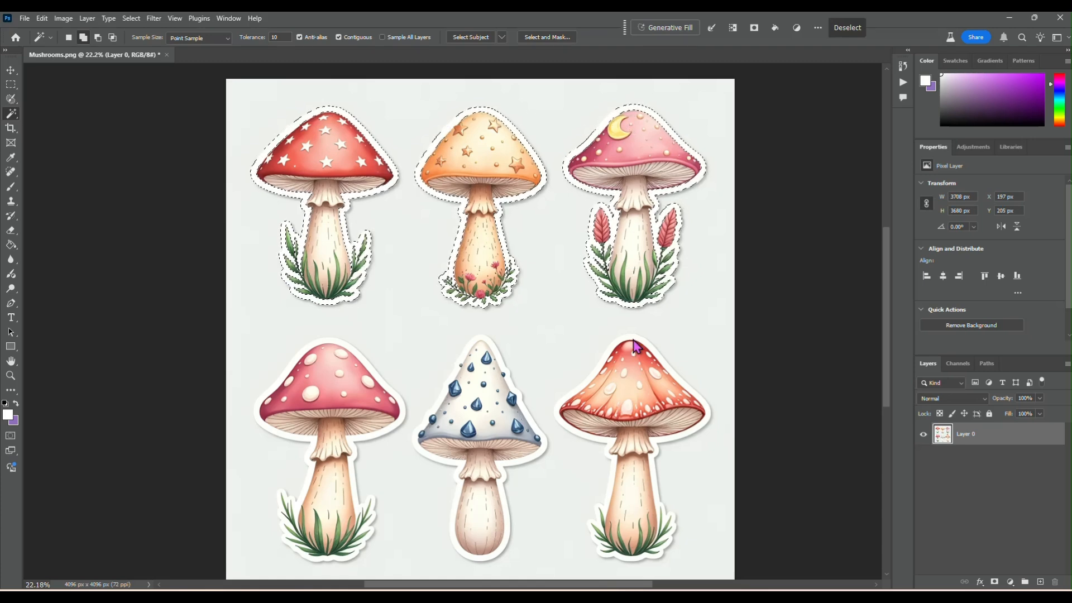
pyautogui.click(494, 350)
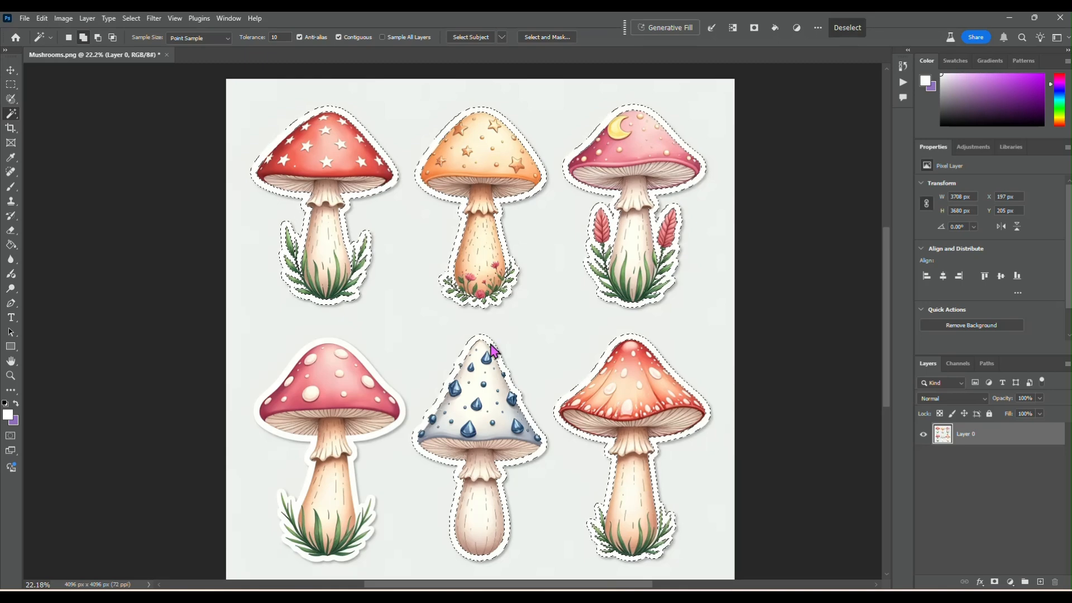
pyautogui.click(351, 355)
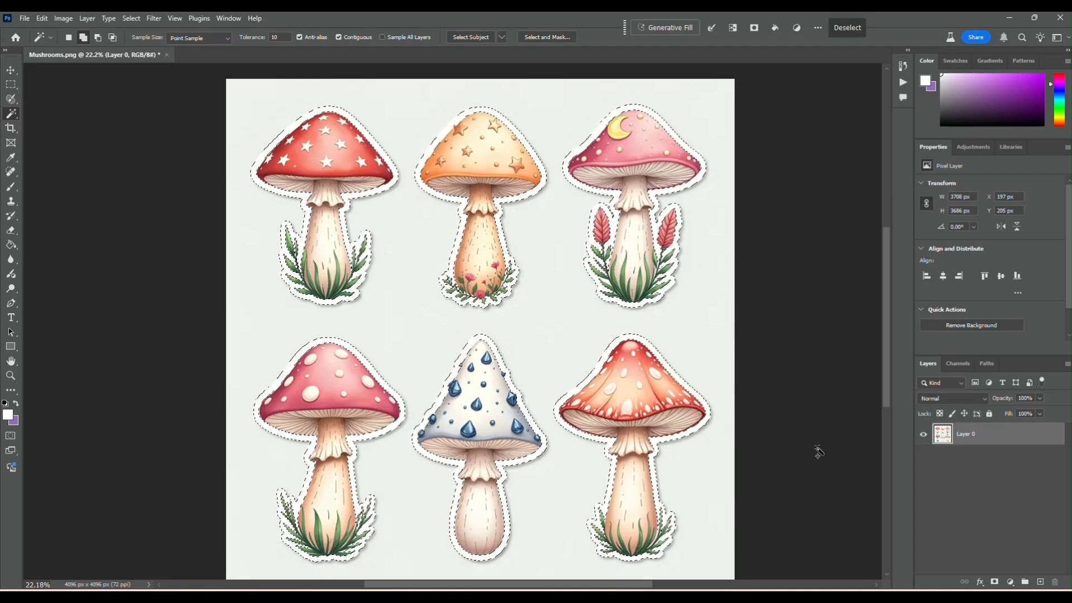
# Copy the selected white borders to a new layer and check them with Layer 0 temporarily hidden
pyautogui.hotkey('ctrl', 'j')
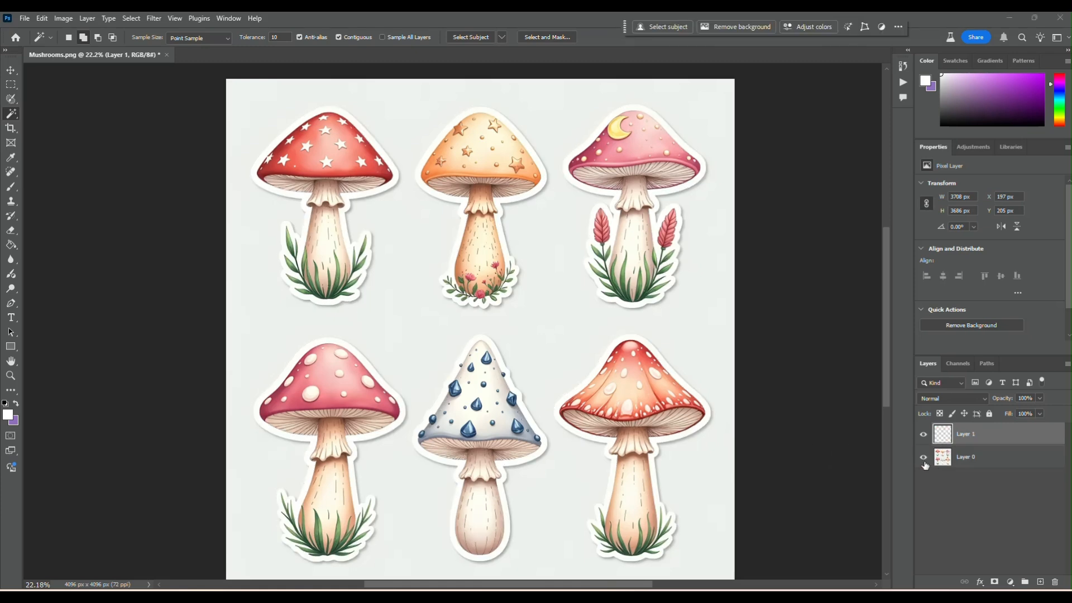
pyautogui.click(923, 457)
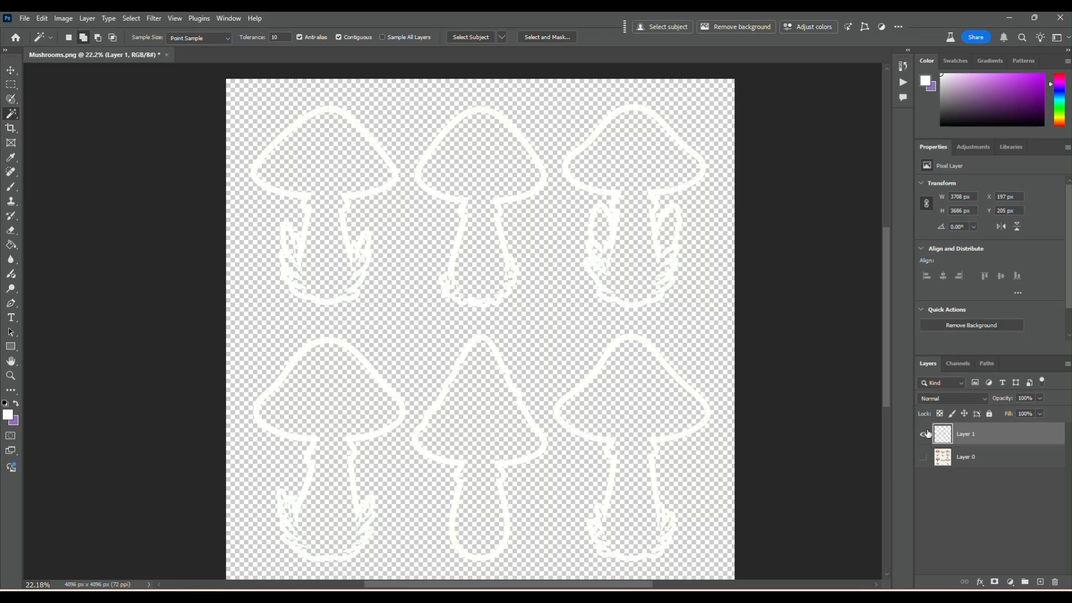
pyautogui.click(923, 458)
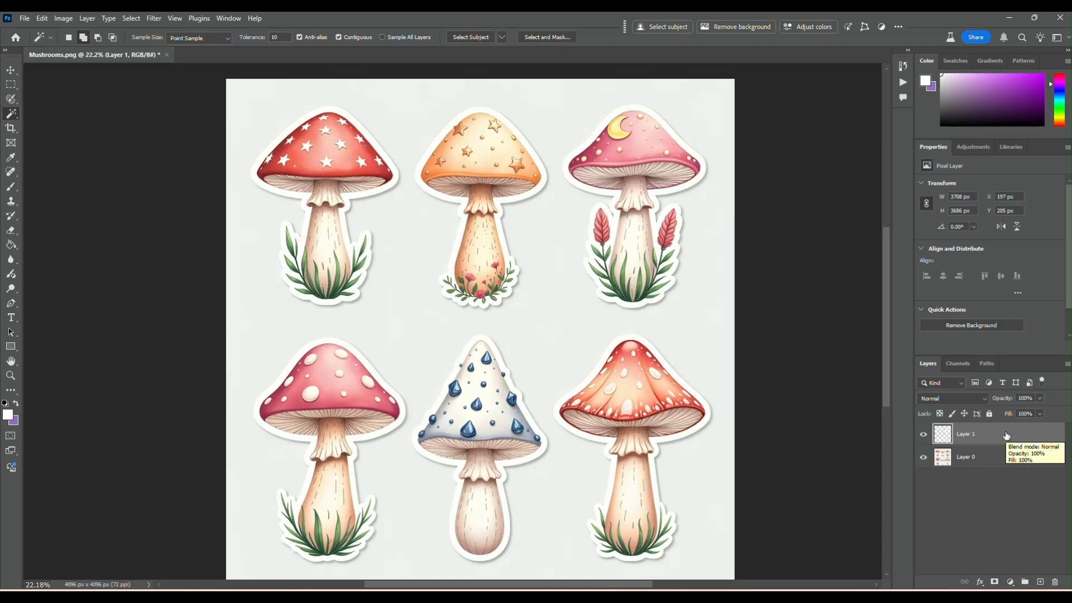
# Select the areas inside all six mushroom outlines on Layer 1 with the Magic Wand
pyautogui.click(638, 163)
pyautogui.click(493, 161)
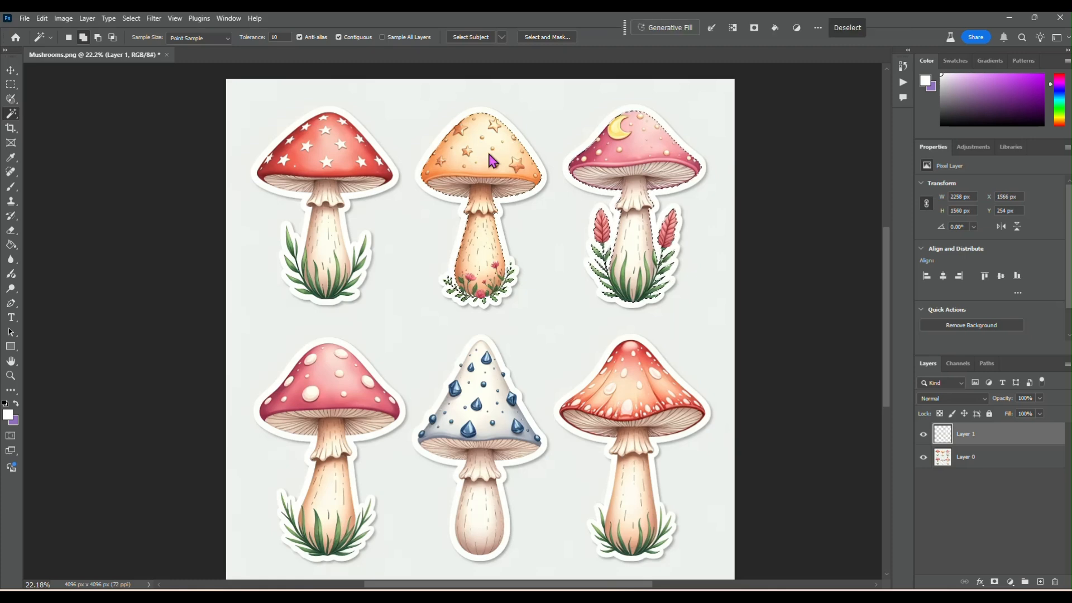
pyautogui.click(327, 155)
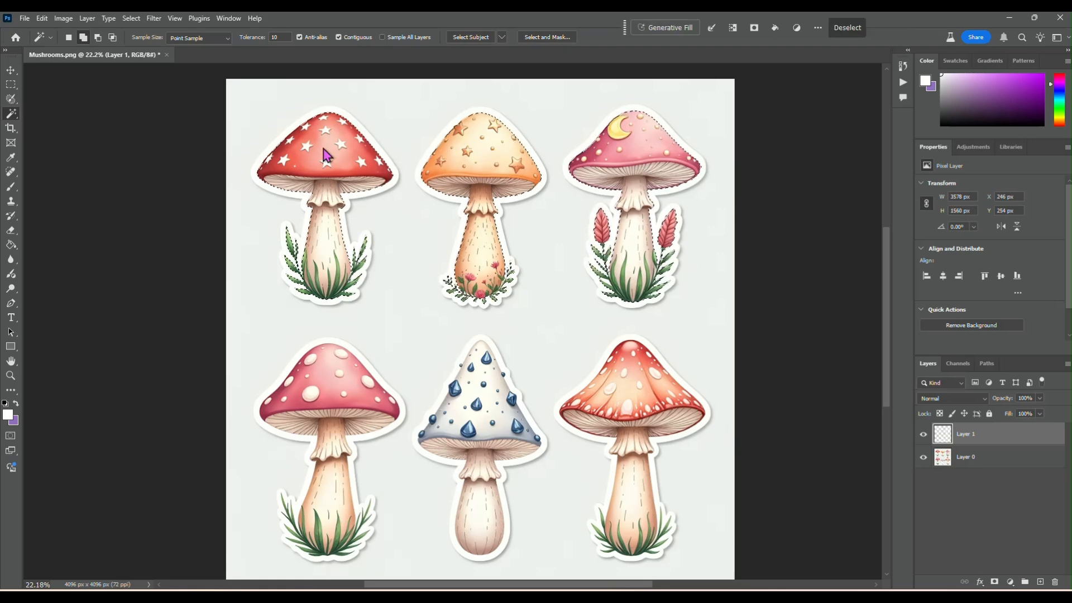
pyautogui.click(343, 420)
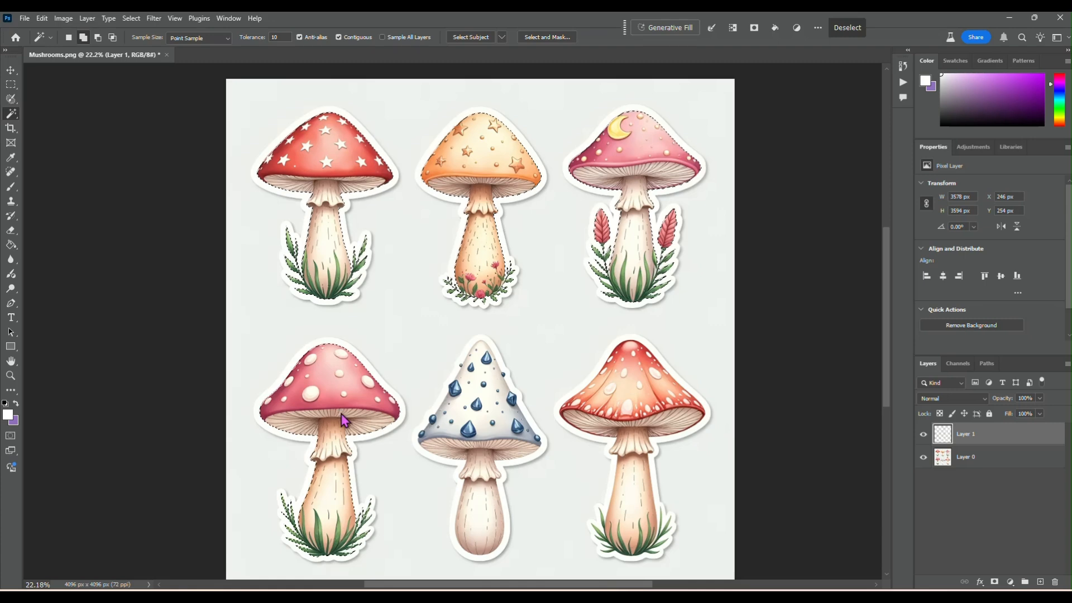
pyautogui.click(501, 409)
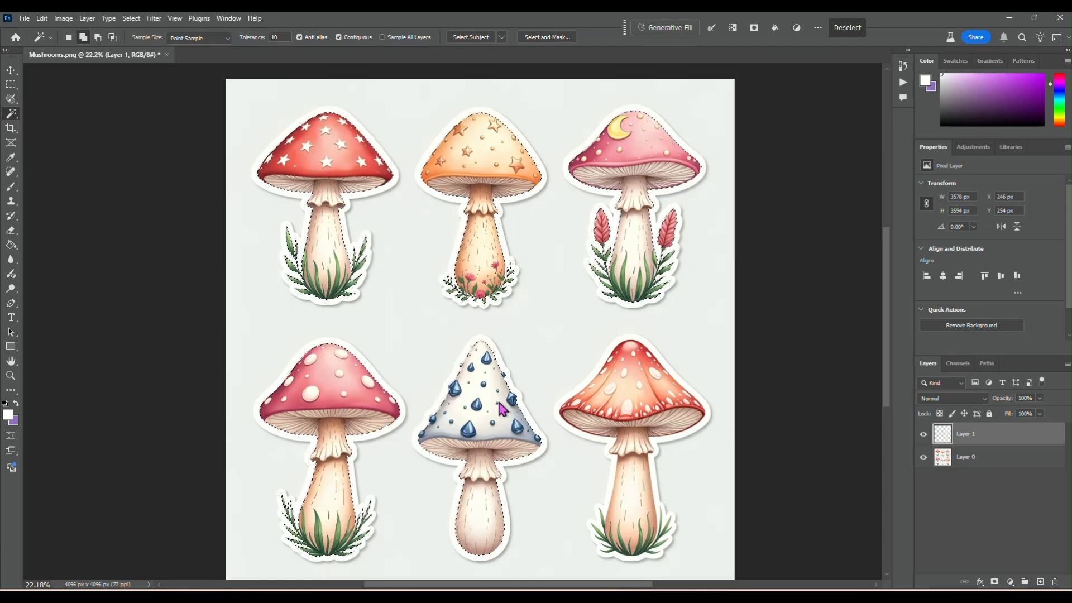
pyautogui.click(638, 396)
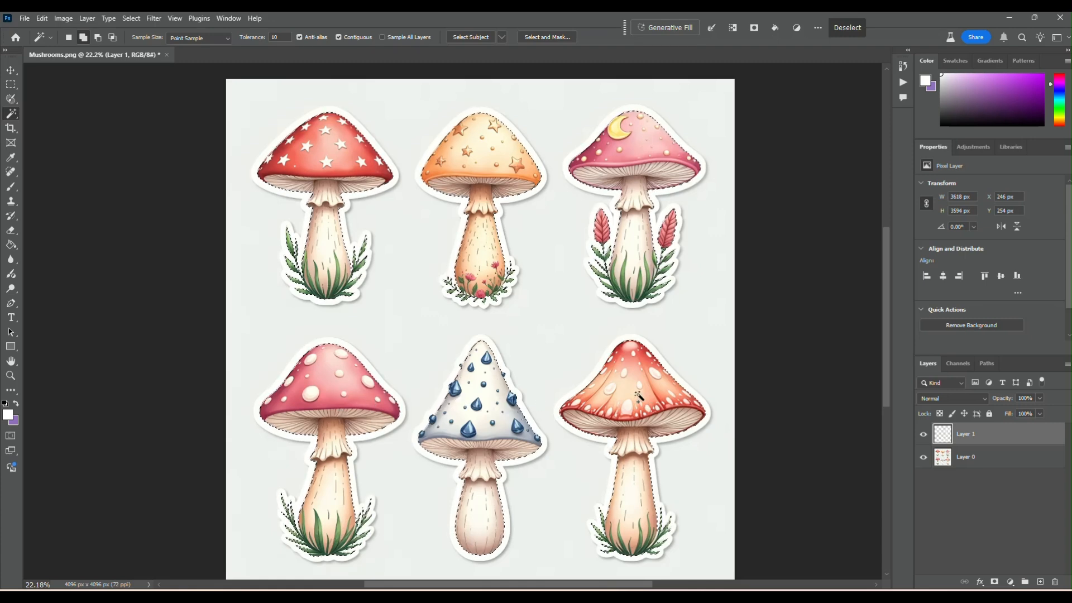
# Expand the selection of the six mushroom shapes by 5 pixels
pyautogui.click(133, 21)
pyautogui.moveTo(167, 190)
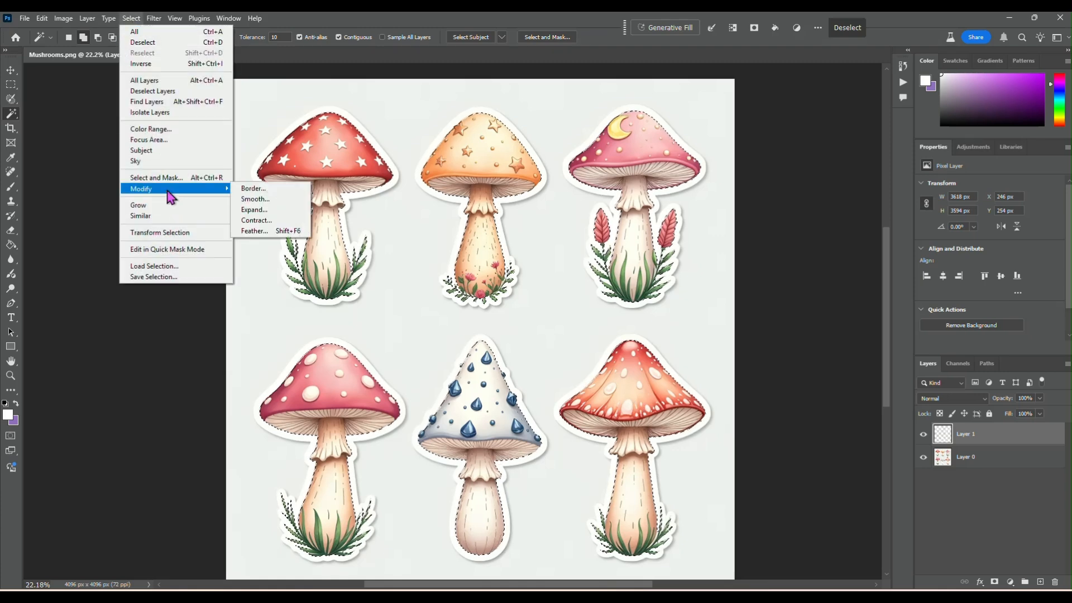
pyautogui.click(276, 217)
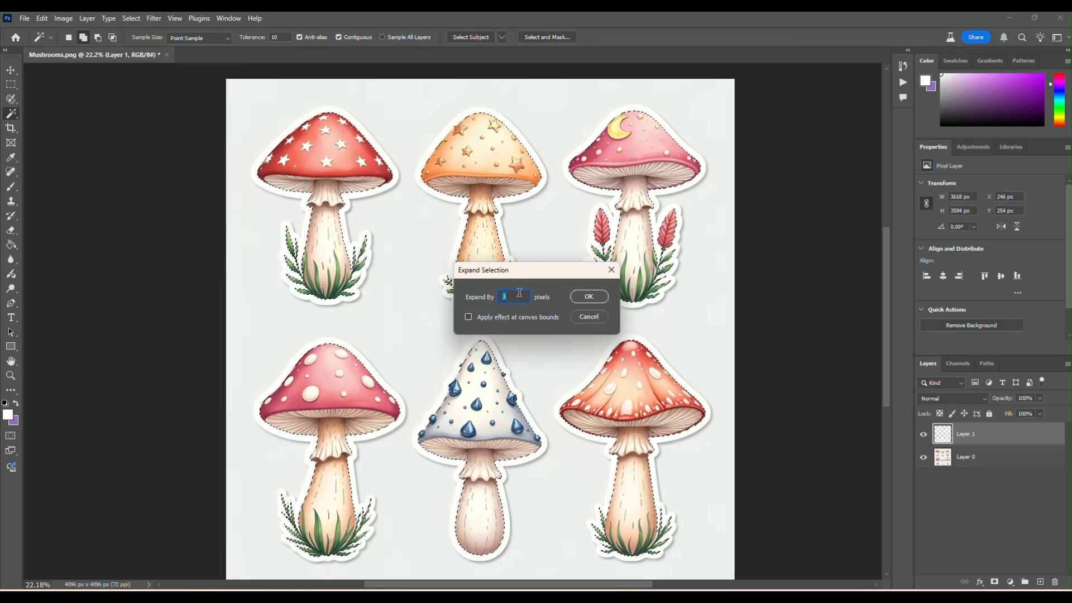
pyautogui.write('5')
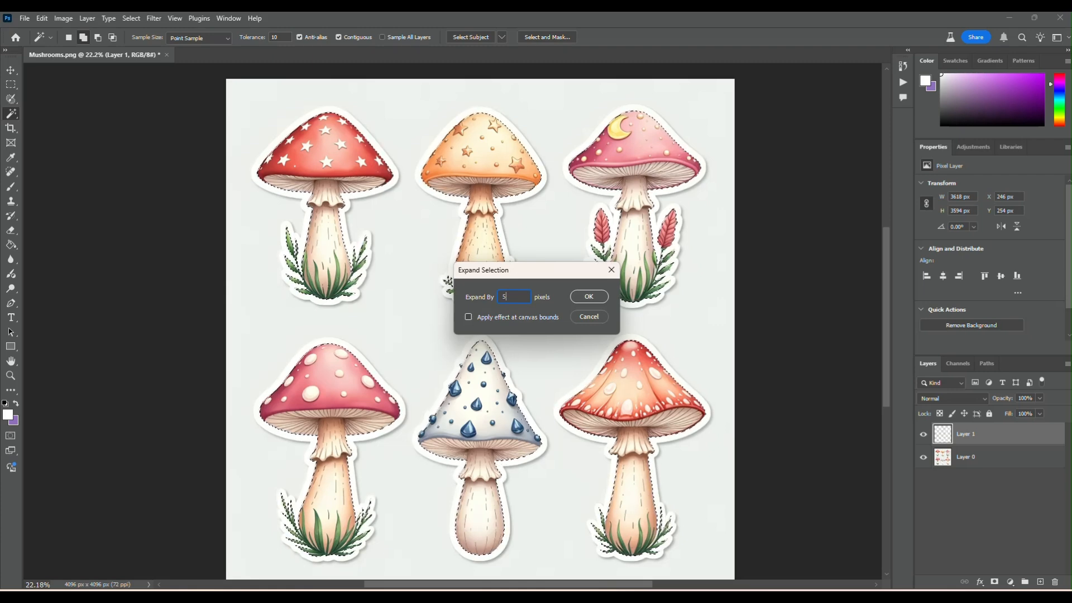
pyautogui.click(584, 296)
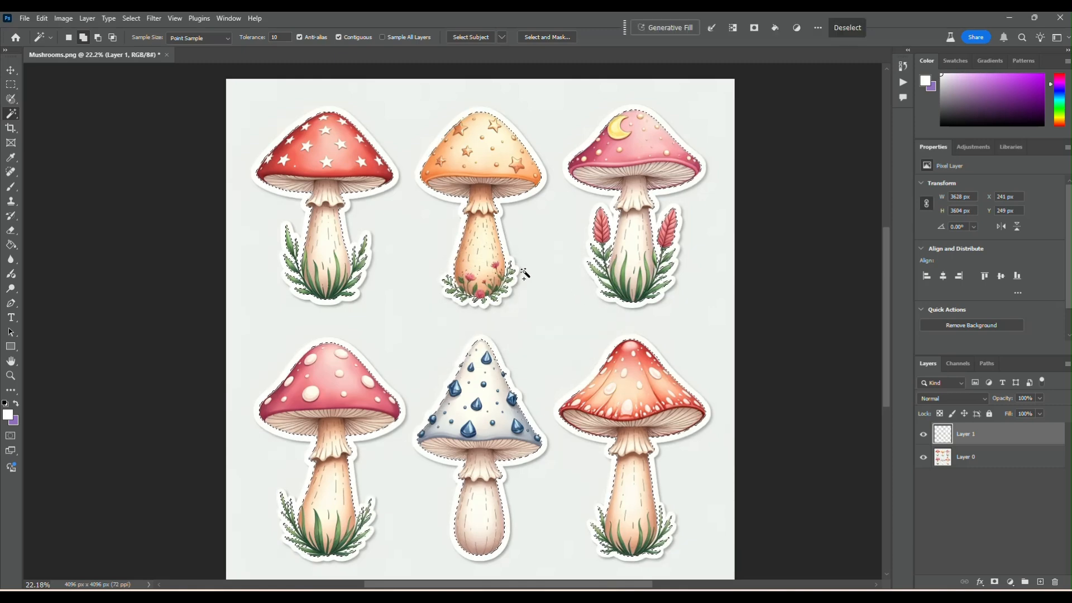
# Copy the selected mushrooms from Layer 0 to a new layer, and hide Layer 1 and Layer 0
pyautogui.scroll(1, 482, 256)
pyautogui.scroll(4, 482, 256)
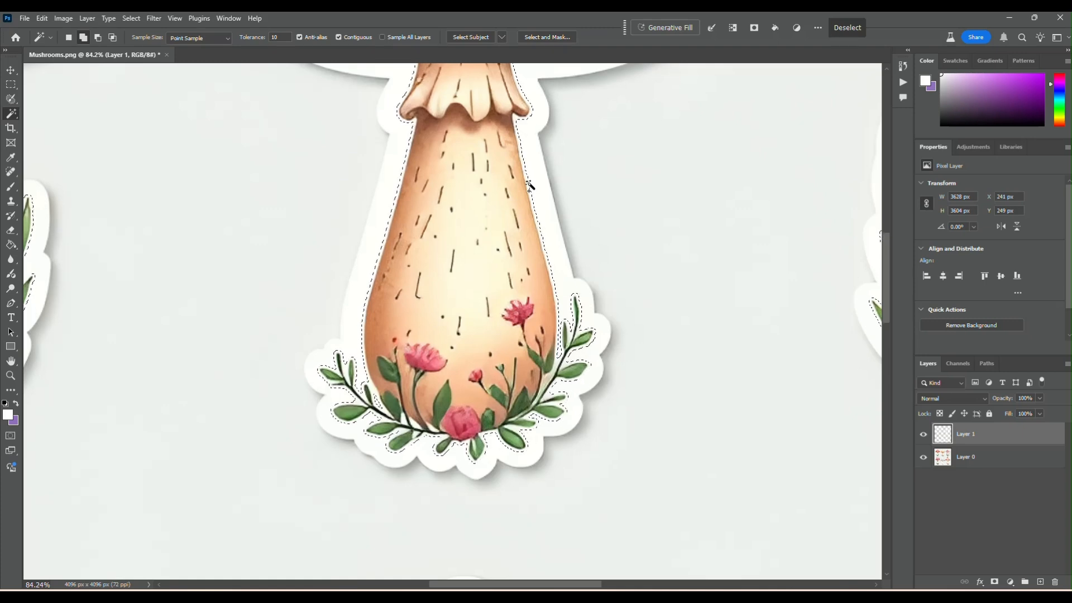
pyautogui.scroll(-6, 529, 186)
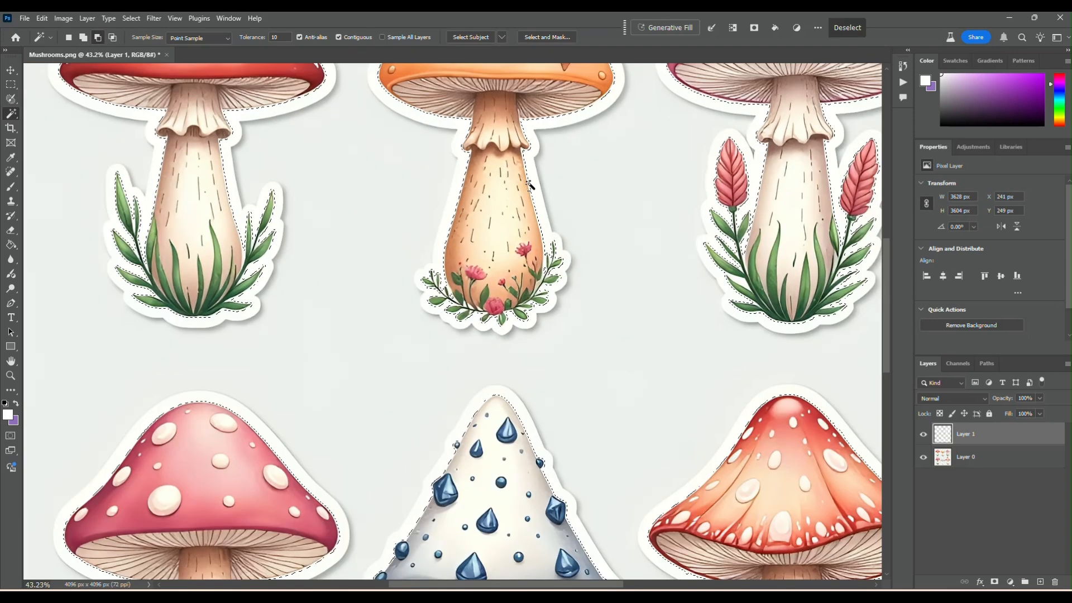
pyautogui.scroll(-2, 529, 186)
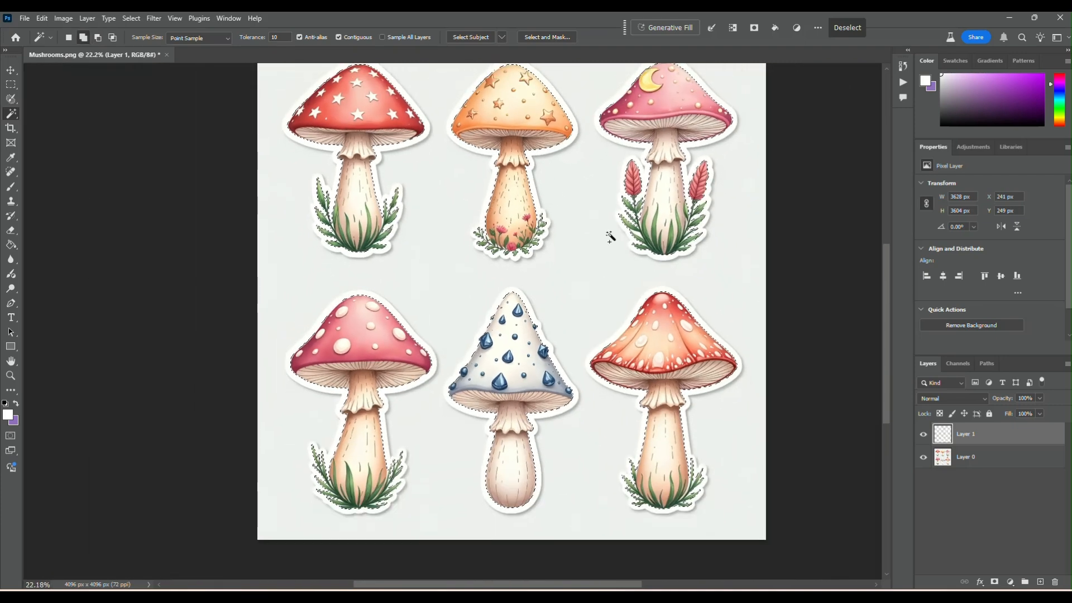
pyautogui.moveTo(883, 386); pyautogui.dragTo(885, 378)
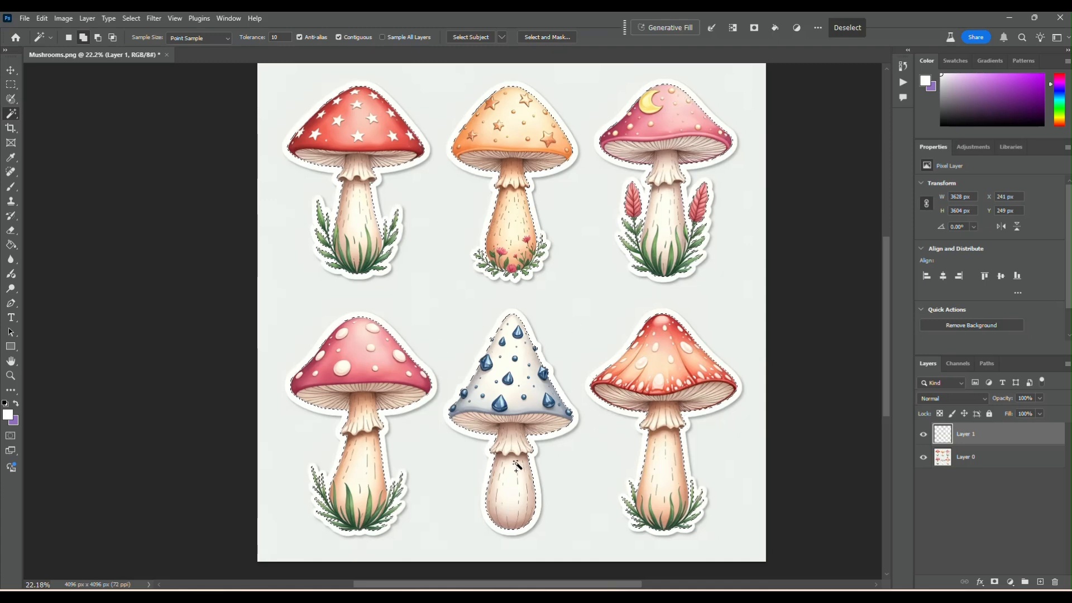
pyautogui.click(985, 464)
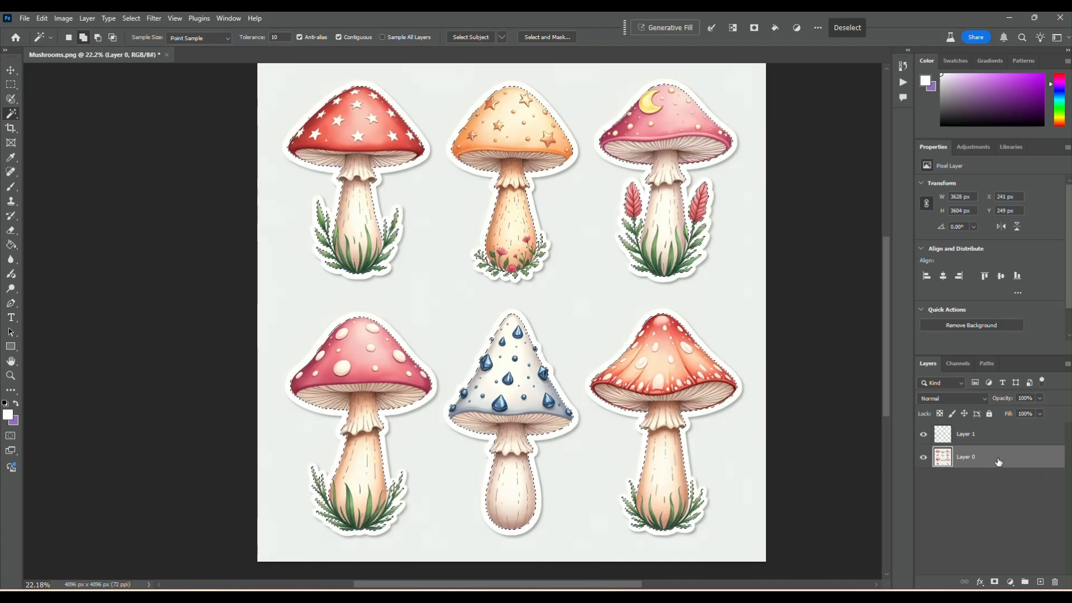
pyautogui.hotkey('ctrl', 'j')
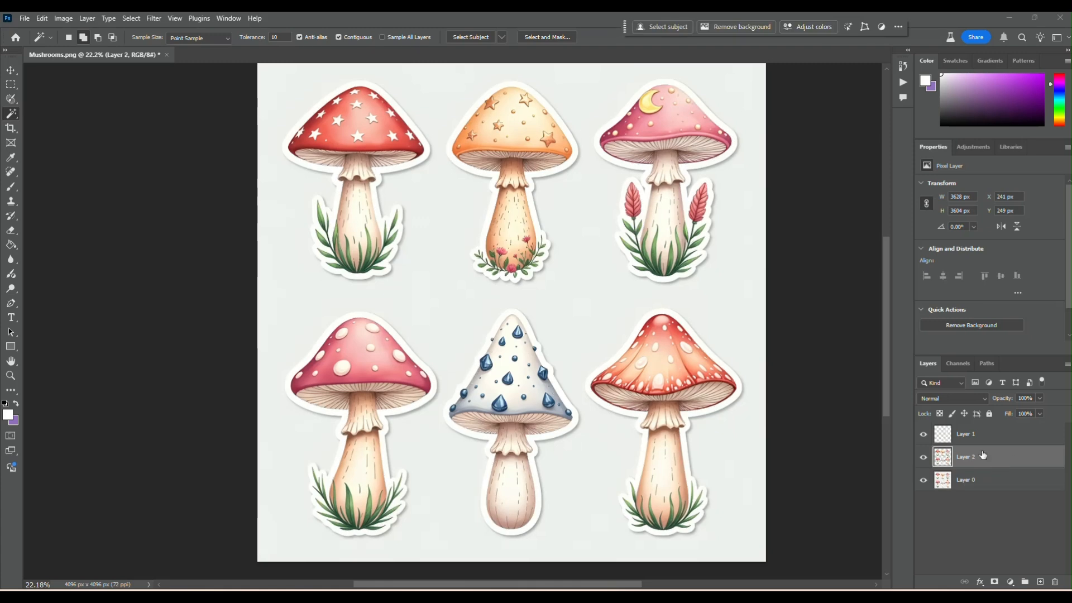
pyautogui.click(922, 434)
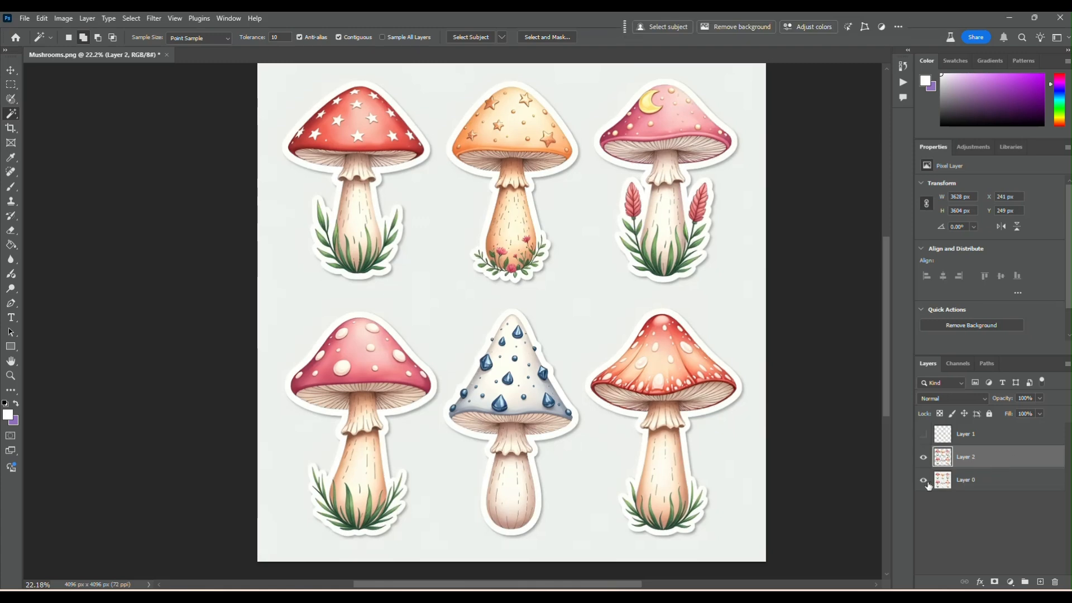
pyautogui.click(924, 481)
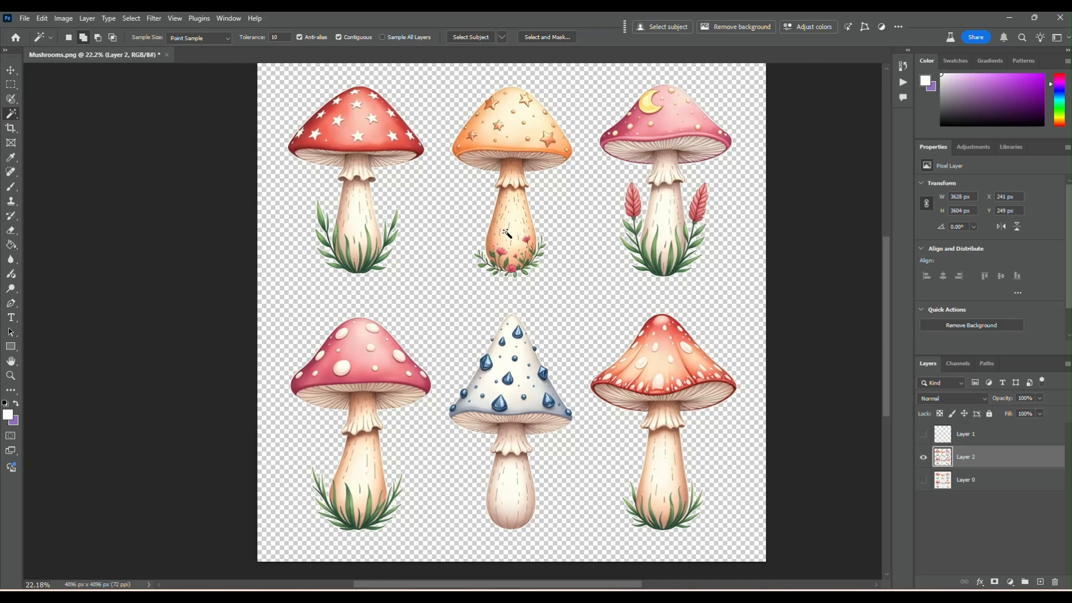
# Inspect the edges of the cut-out mushrooms and make the white border layer, Layer 1, visible again
pyautogui.scroll(6, 506, 233)
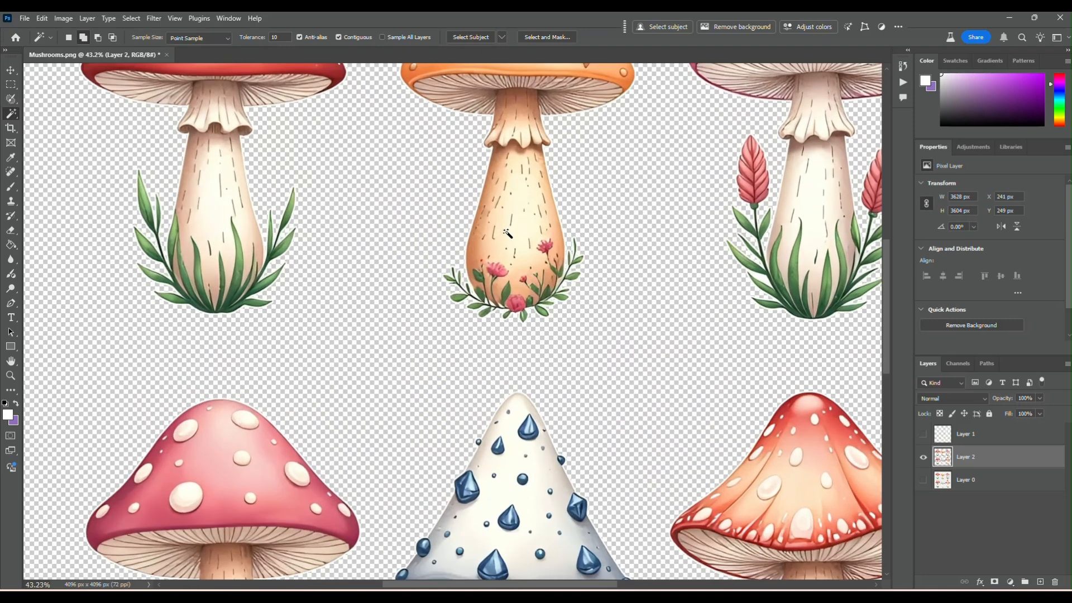
pyautogui.scroll(-3, 519, 227)
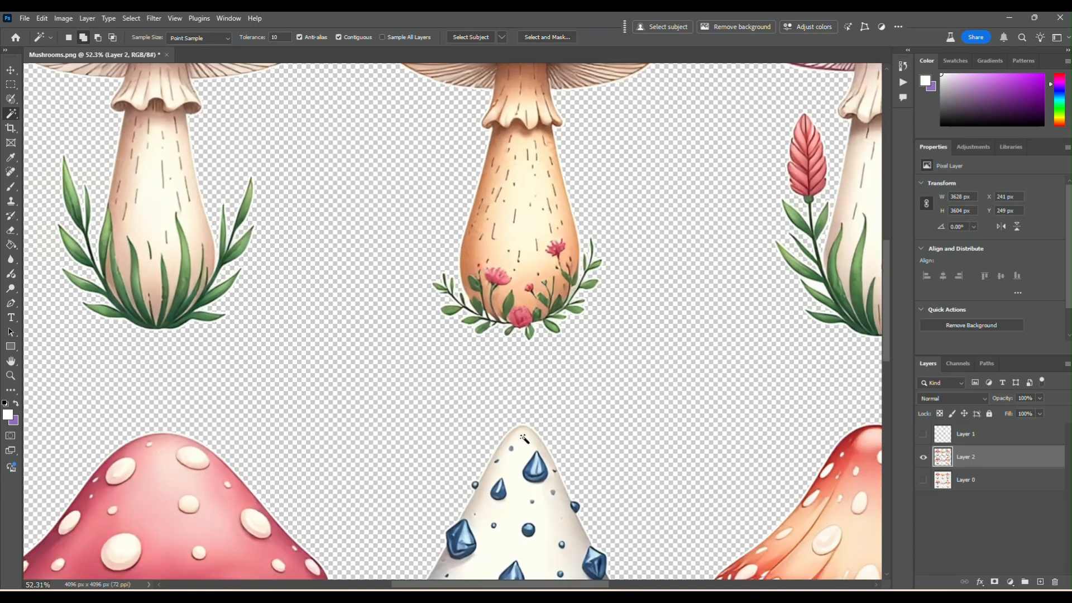
pyautogui.scroll(-5, 455, 246)
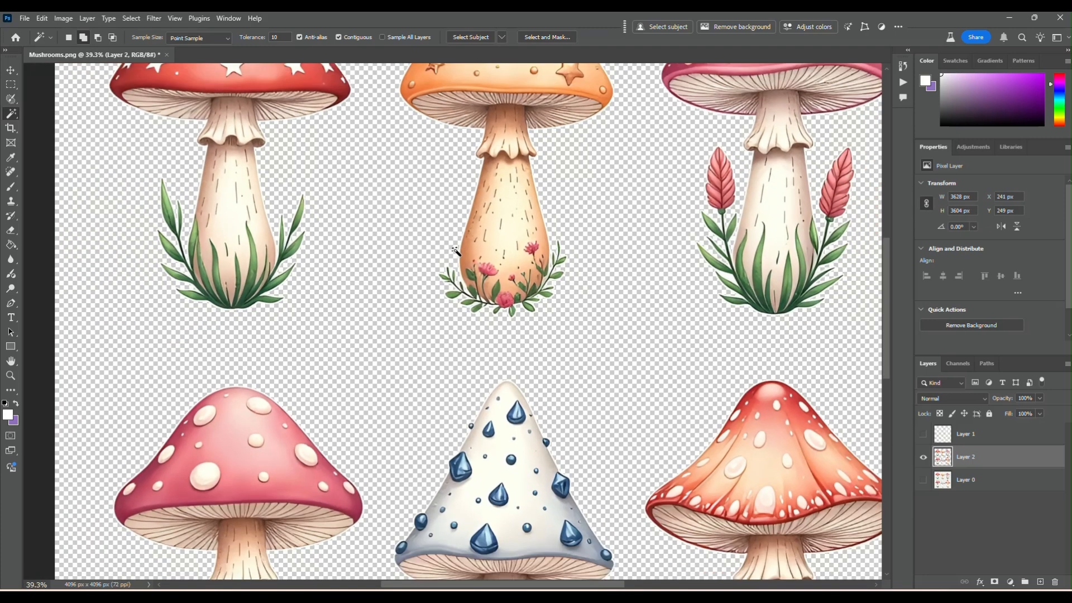
pyautogui.scroll(-1, 455, 251)
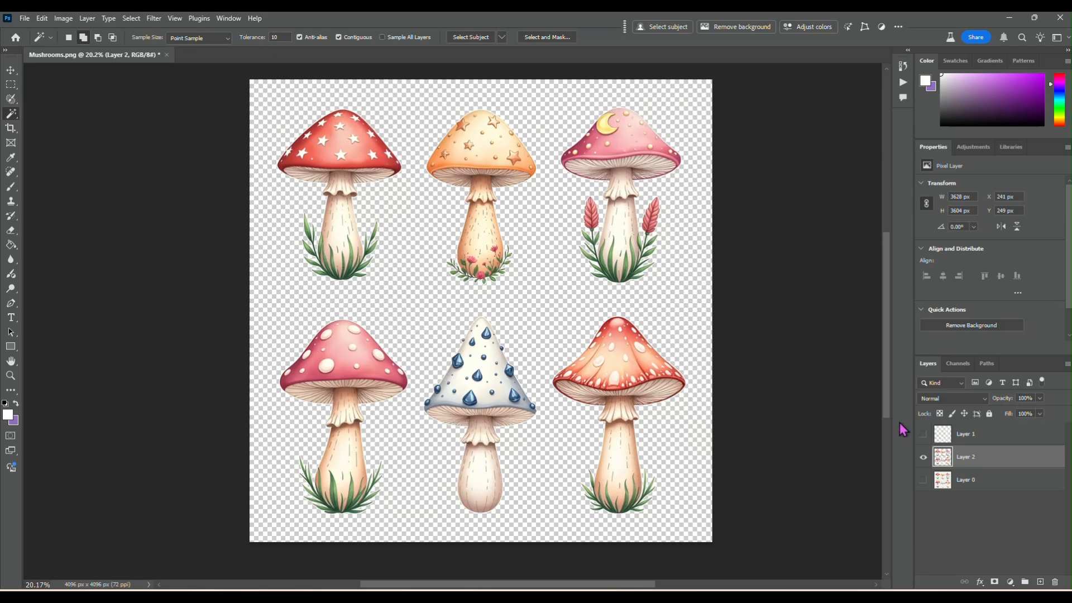
pyautogui.click(923, 434)
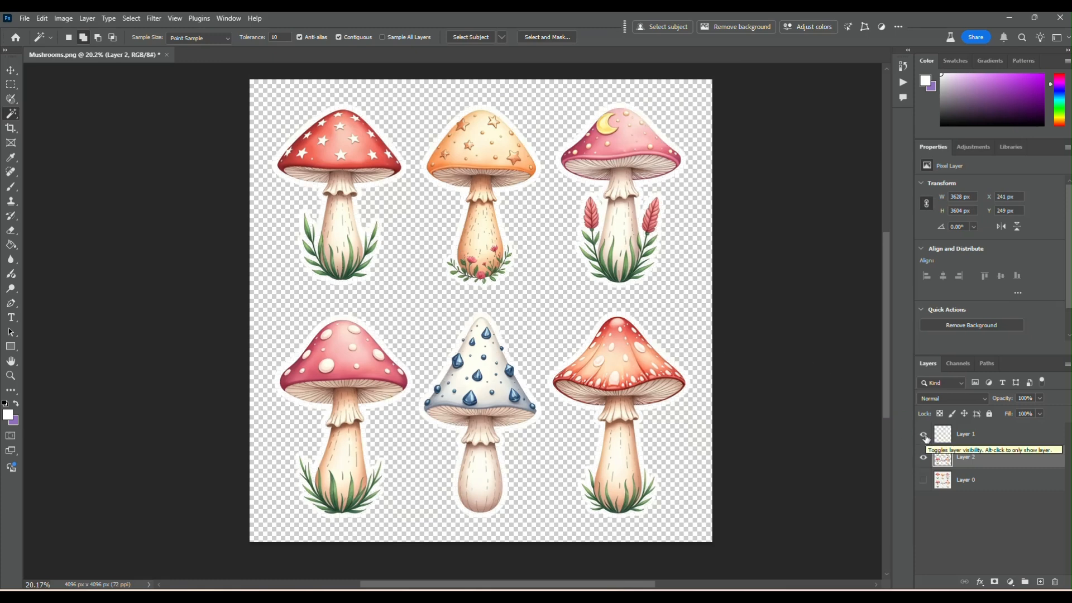
# Delete the original sheet layer, Layer 0
pyautogui.scroll(6, 642, 355)
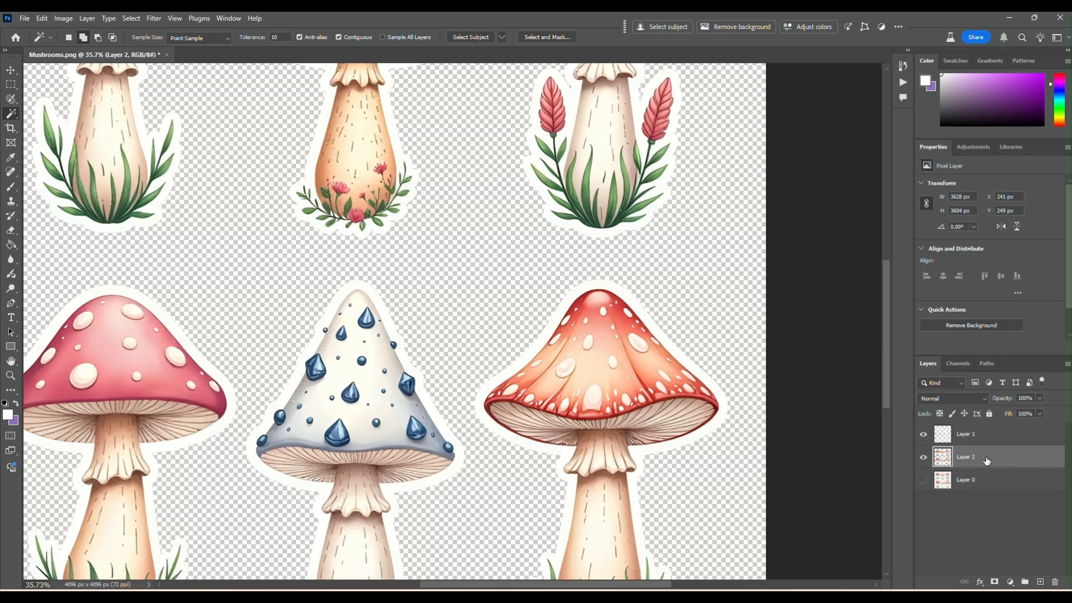
pyautogui.click(988, 489)
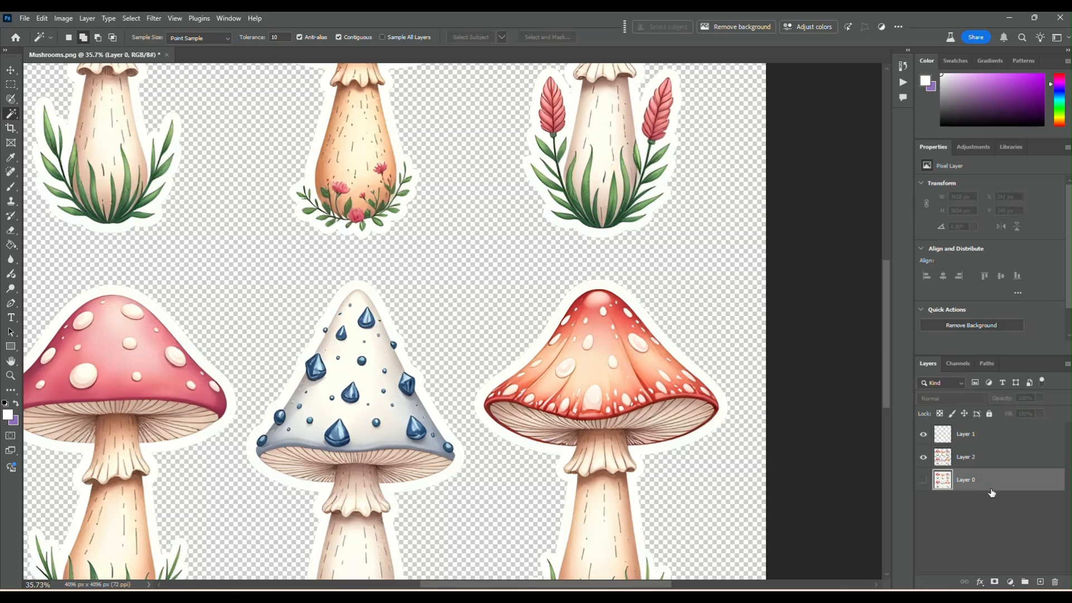
pyautogui.click(1054, 582)
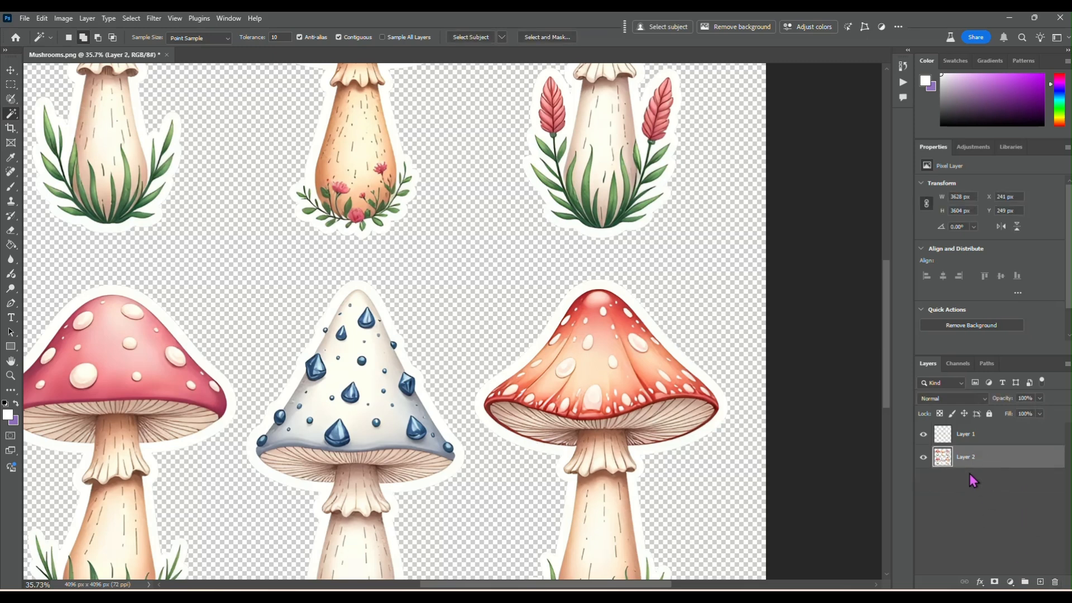
# Merge the visible border and mushroom layers into one layer, and nudge the merged artwork slightly to the left
pyautogui.scroll(-5, 505, 385)
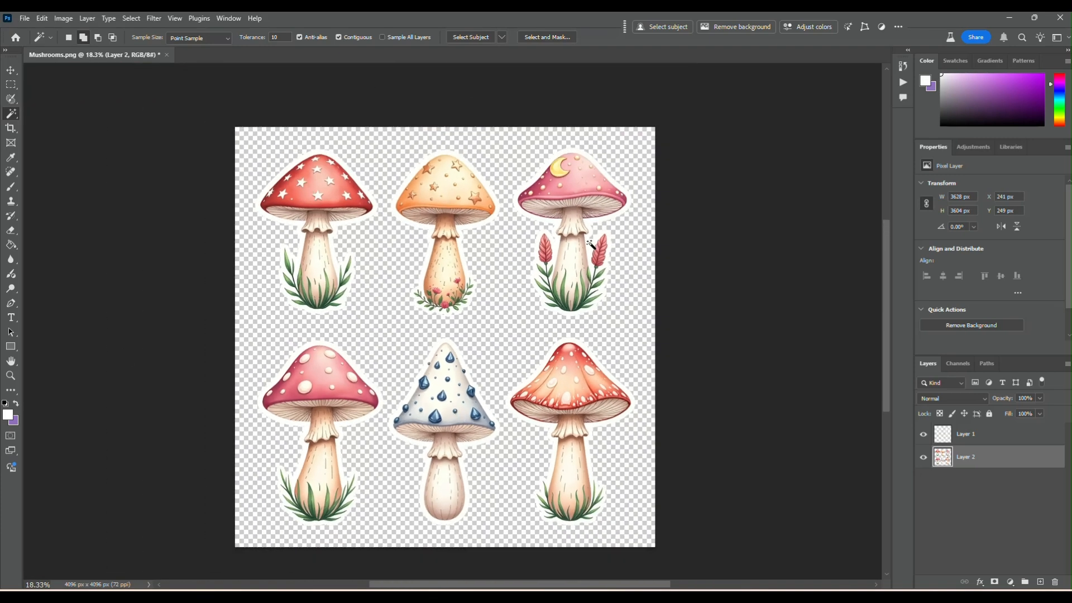
pyautogui.rightClick(983, 455)
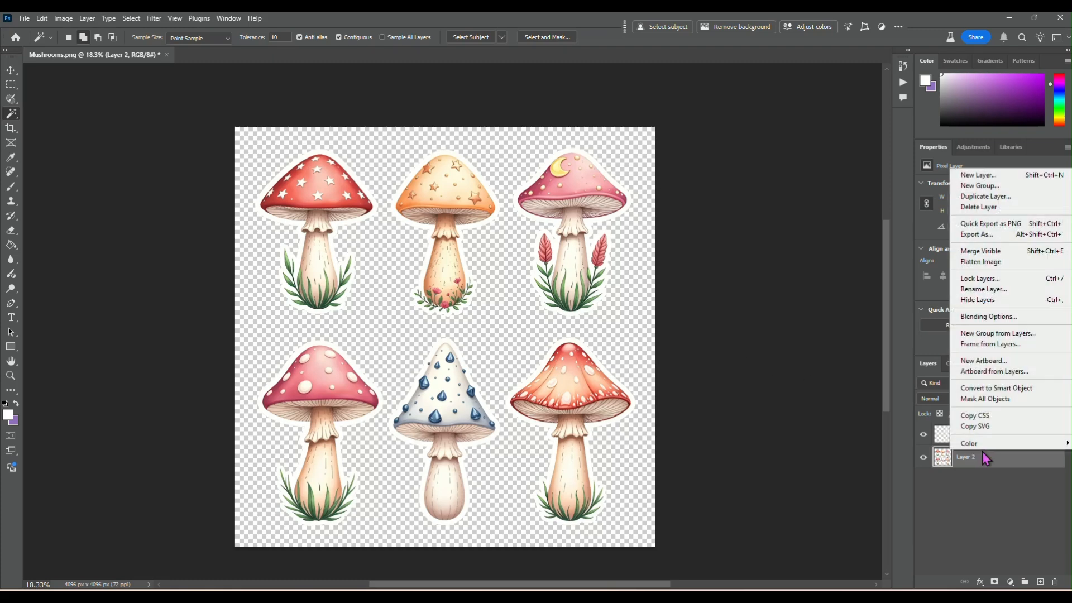
pyautogui.click(975, 257)
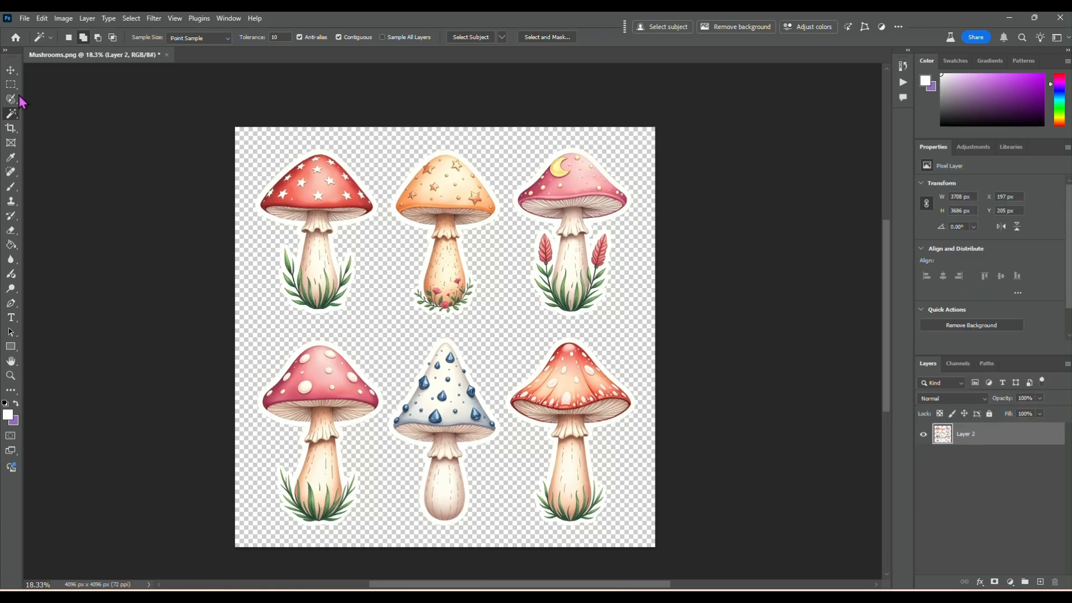
pyautogui.click(11, 71)
pyautogui.moveTo(445, 240)
pyautogui.mouseDown()
pyautogui.moveTo(441, 213)
pyautogui.moveTo(433, 232)
pyautogui.moveTo(446, 237)
pyautogui.mouseUp()
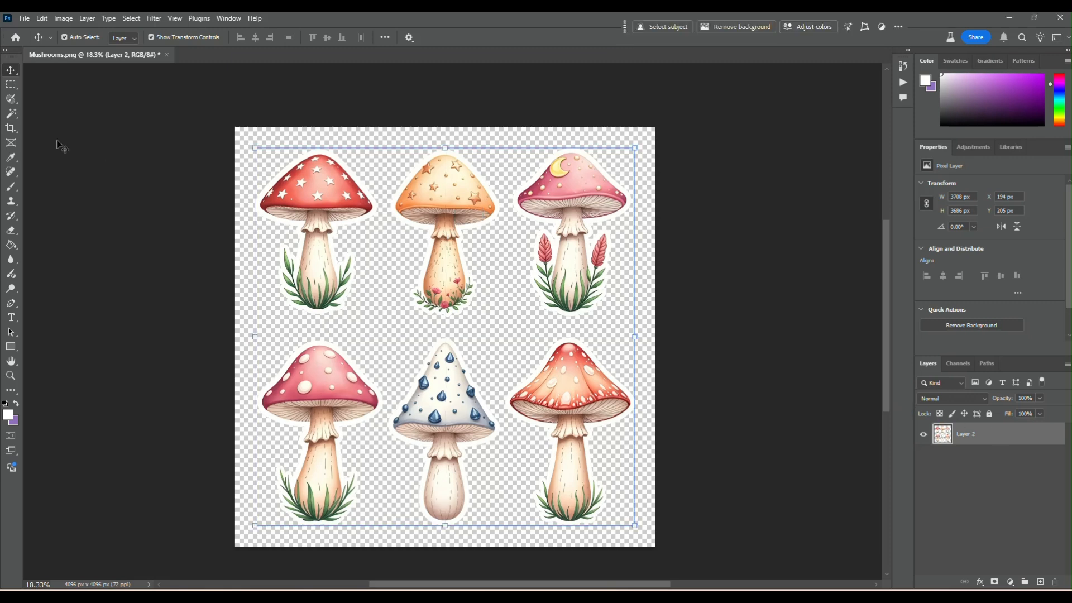
# Try to select the red star-capped mushroom with the Object Selection tool
pyautogui.click(11, 118)
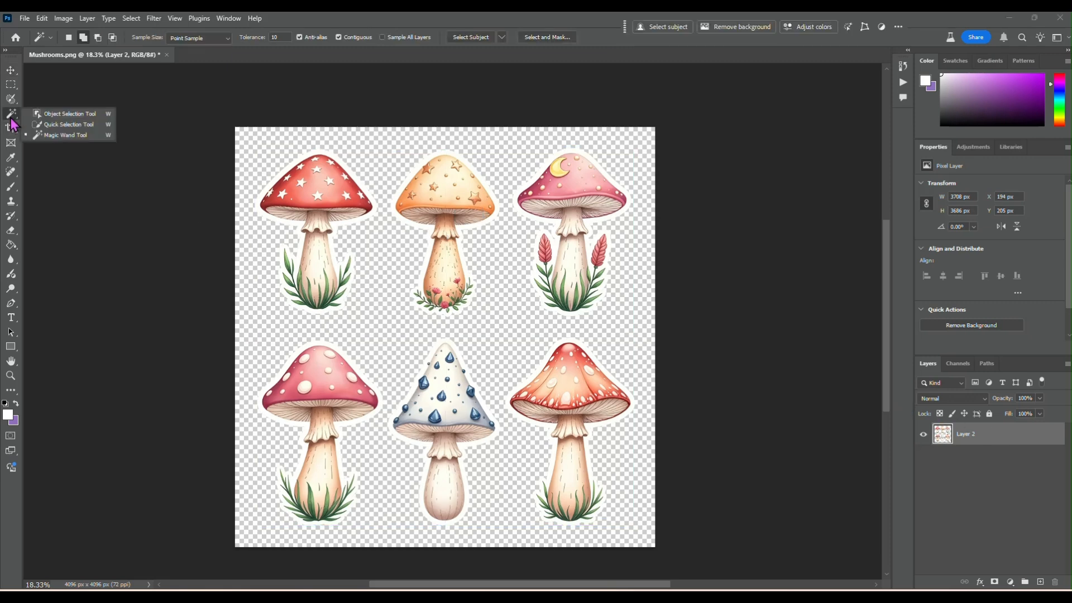
pyautogui.click(71, 115)
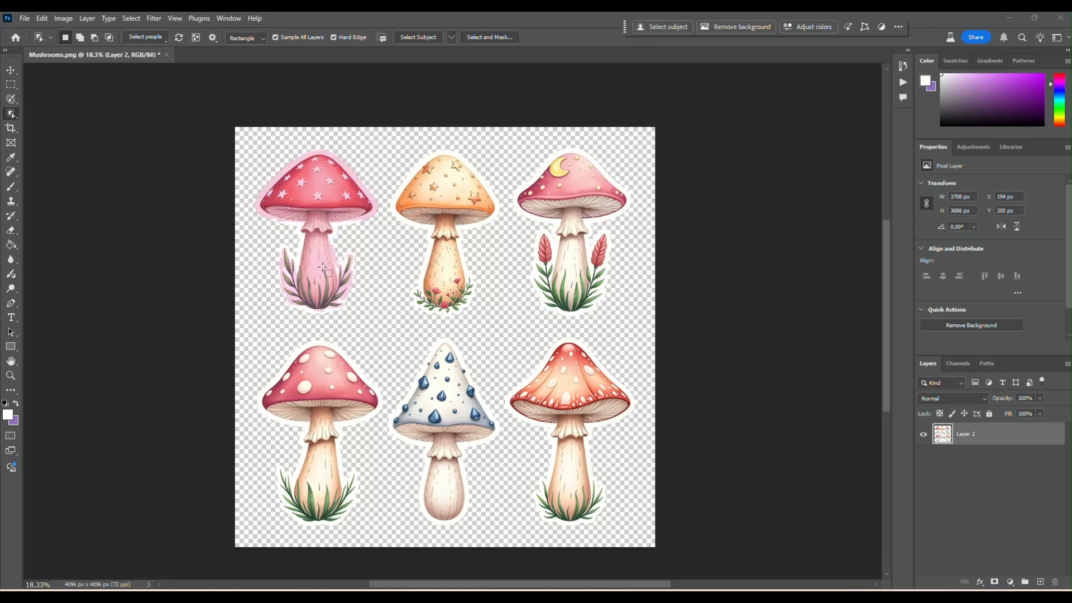
pyautogui.scroll(5, 322, 268)
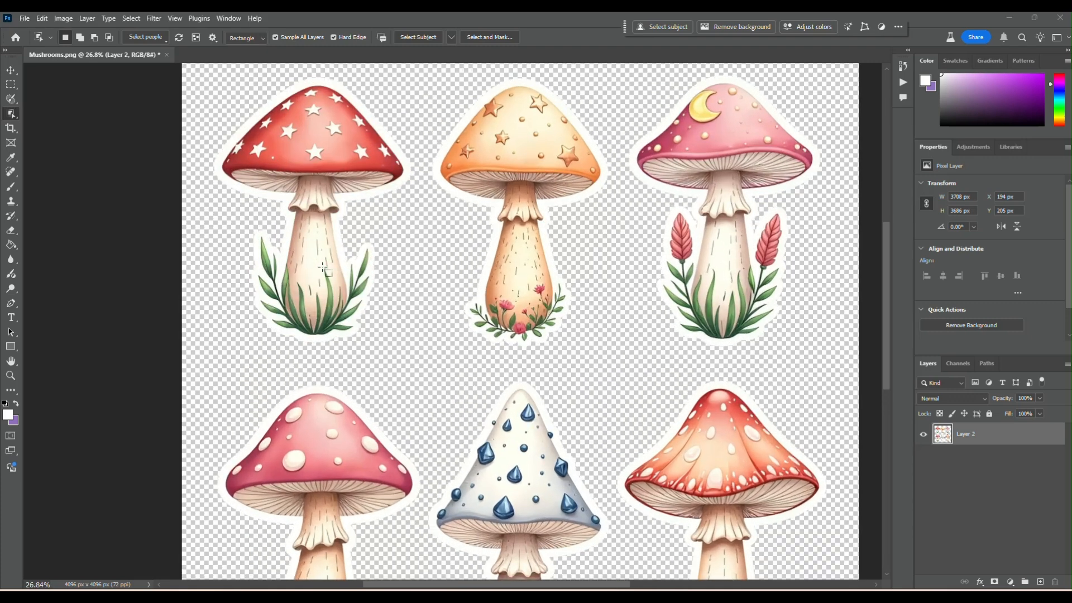
pyautogui.moveTo(293, 226)
pyautogui.mouseDown()
pyautogui.moveTo(293, 237)
pyautogui.moveTo(293, 227)
pyautogui.mouseUp()
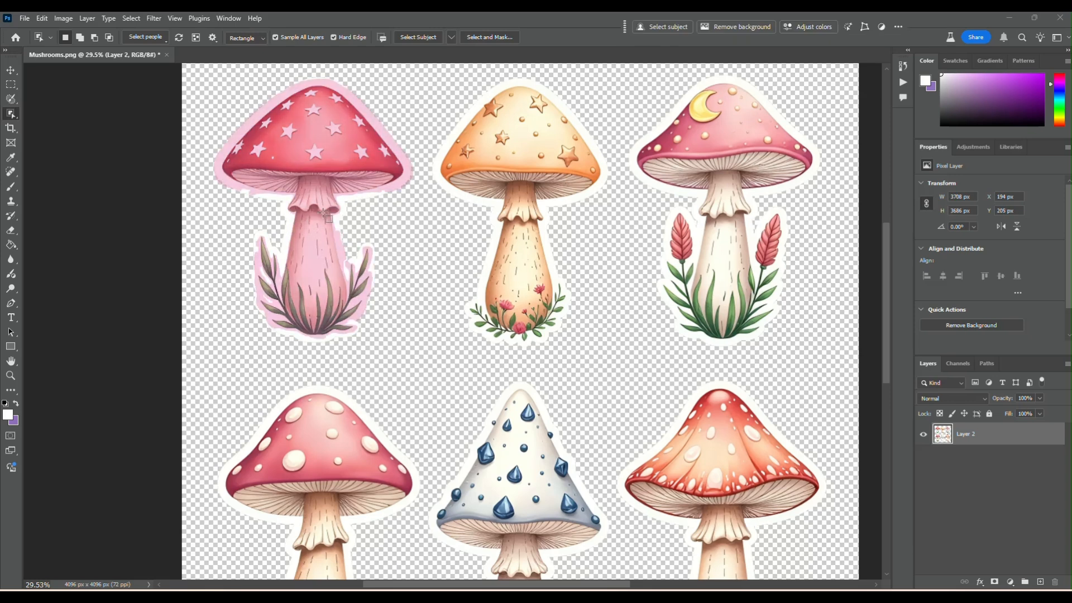
# Select the red star-capped mushroom including its white border with the Quick Selection tool, and copy it to a new layer
pyautogui.rightClick(11, 113)
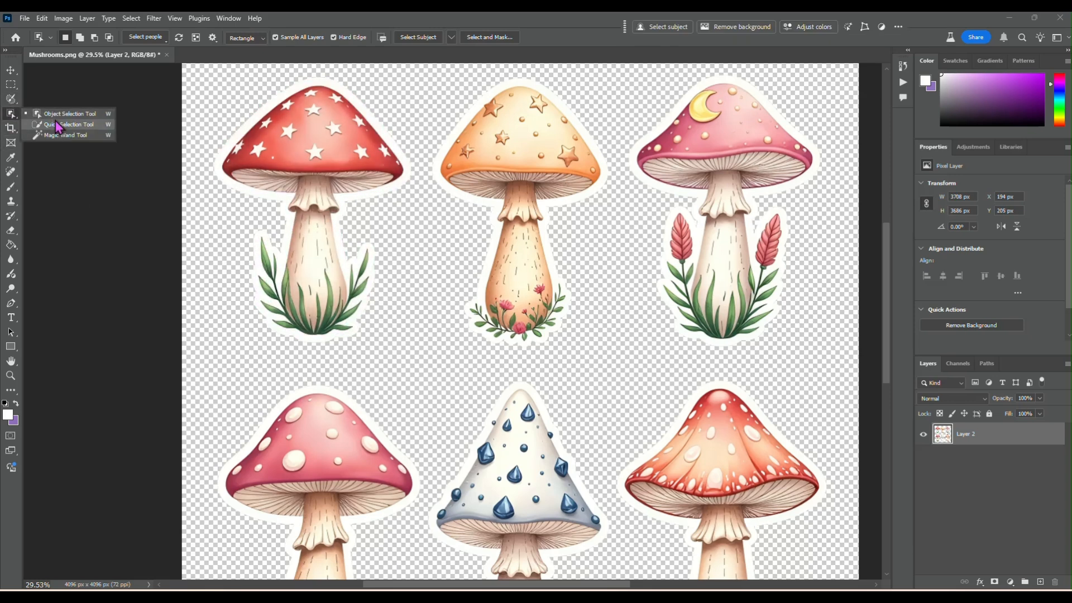
pyautogui.click(58, 125)
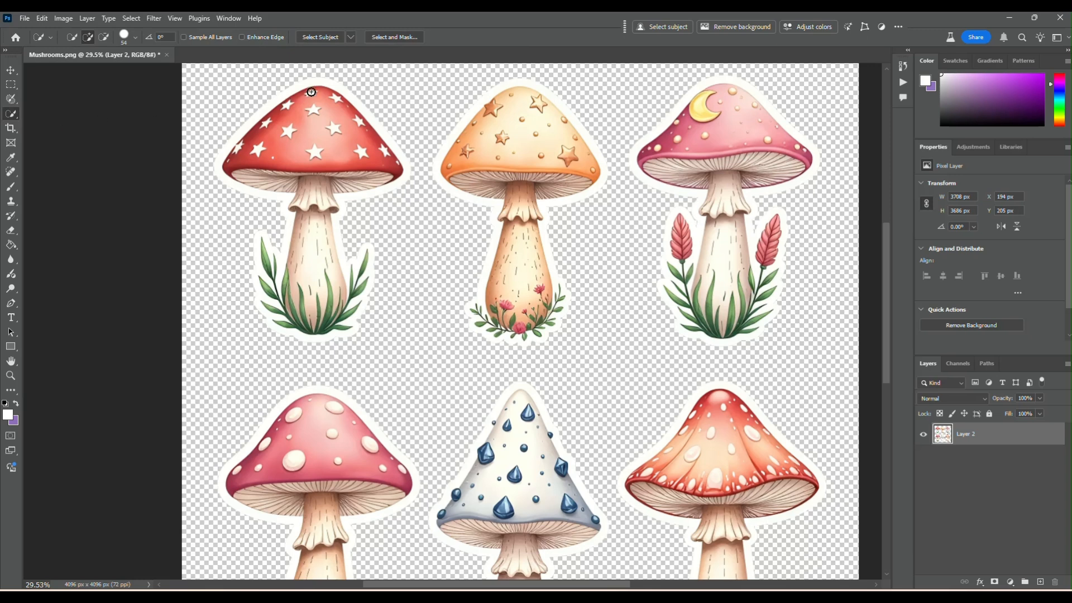
pyautogui.moveTo(288, 96)
pyautogui.mouseDown()
pyautogui.moveTo(237, 156)
pyautogui.moveTo(309, 218)
pyautogui.moveTo(308, 244)
pyautogui.mouseUp()
pyautogui.moveTo(283, 286)
pyautogui.mouseDown()
pyautogui.moveTo(261, 239)
pyautogui.moveTo(257, 282)
pyautogui.moveTo(282, 329)
pyautogui.moveTo(319, 338)
pyautogui.moveTo(355, 318)
pyautogui.moveTo(367, 248)
pyautogui.moveTo(352, 265)
pyautogui.moveTo(337, 257)
pyautogui.moveTo(340, 199)
pyautogui.moveTo(401, 176)
pyautogui.moveTo(375, 133)
pyautogui.mouseUp()
pyautogui.moveTo(247, 123); pyautogui.dragTo(223, 152)
pyautogui.moveTo(287, 196); pyautogui.dragTo(302, 208)
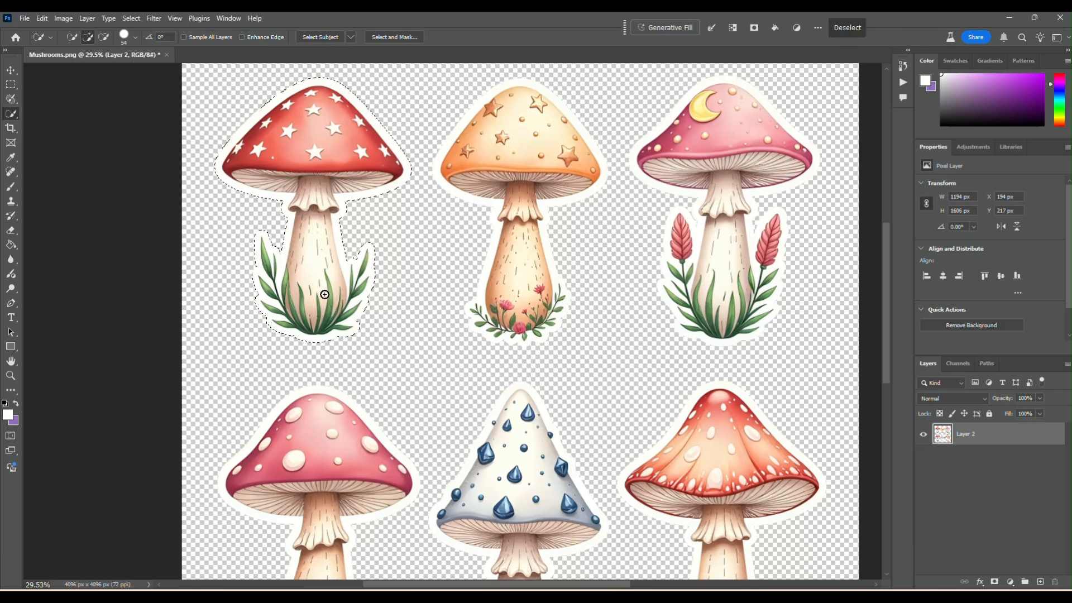
pyautogui.hotkey('ctrl', 'j')
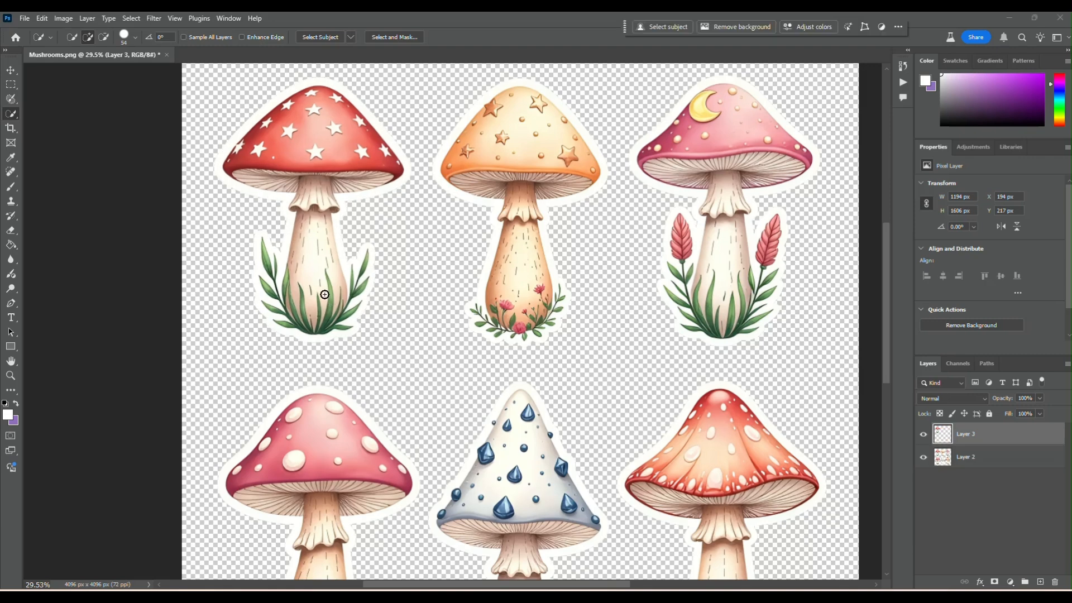
pyautogui.click(924, 459)
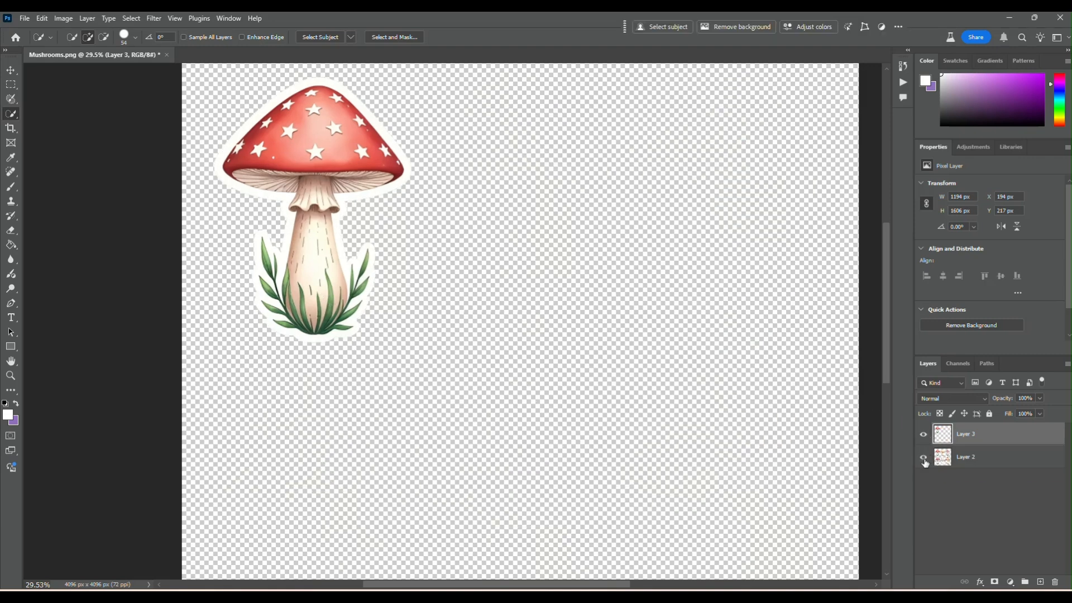
pyautogui.click(923, 458)
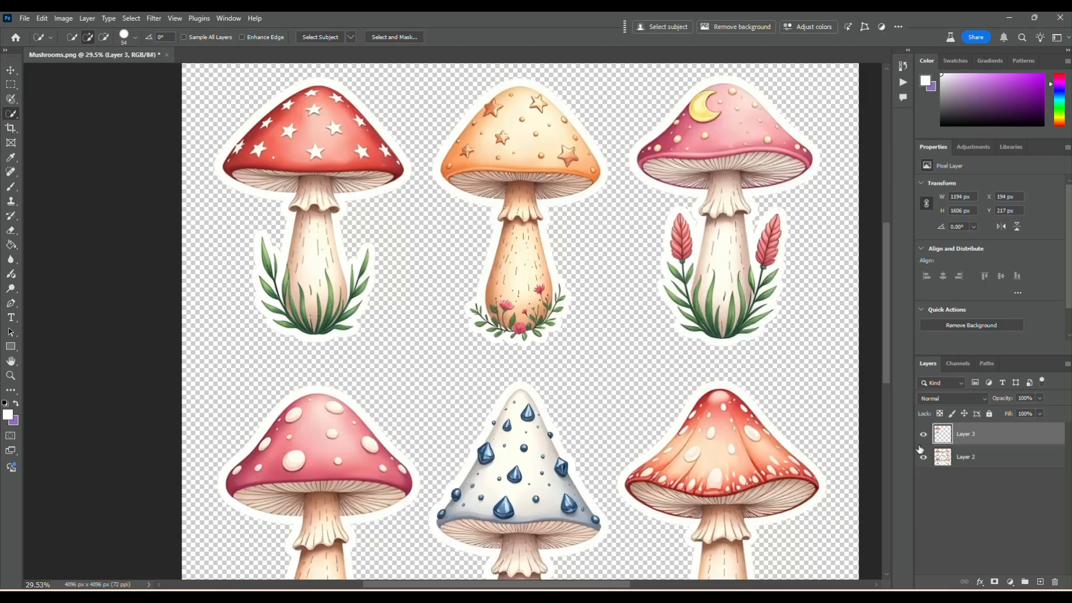
# Select the orange star-capped mushroom and its white border on Layer 2 with the Quick Selection tool
pyautogui.click(991, 459)
pyautogui.moveTo(510, 96)
pyautogui.mouseDown()
pyautogui.moveTo(533, 148)
pyautogui.moveTo(518, 220)
pyautogui.moveTo(529, 313)
pyautogui.moveTo(514, 334)
pyautogui.moveTo(483, 328)
pyautogui.moveTo(494, 286)
pyautogui.mouseUp()
pyautogui.moveTo(482, 187)
pyautogui.mouseDown()
pyautogui.moveTo(442, 169)
pyautogui.moveTo(479, 96)
pyautogui.moveTo(500, 84)
pyautogui.moveTo(535, 91)
pyautogui.moveTo(571, 134)
pyautogui.mouseUp()
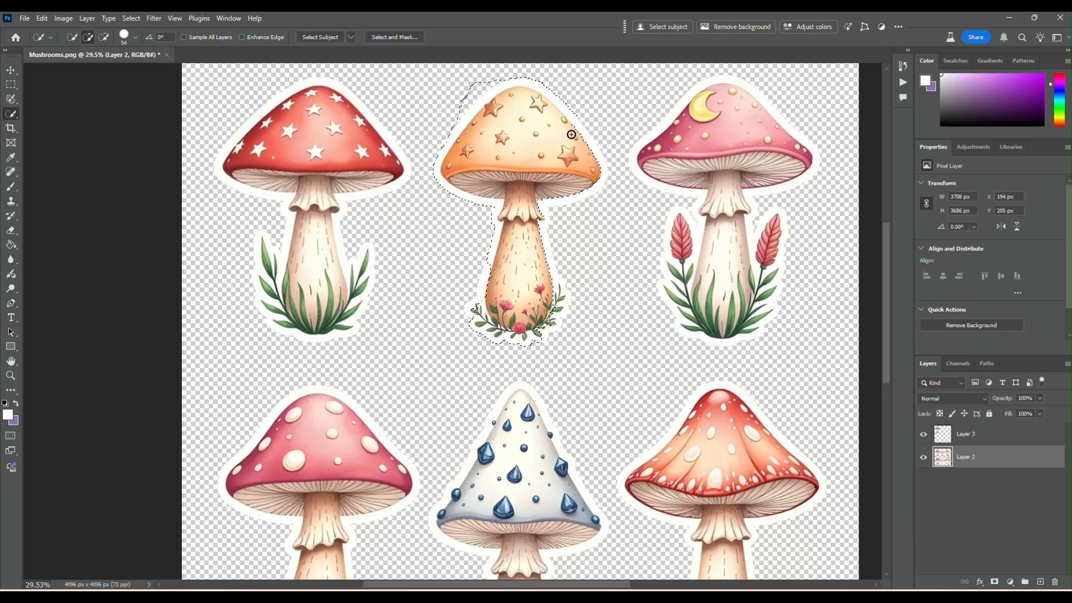
pyautogui.moveTo(596, 175); pyautogui.dragTo(602, 145)
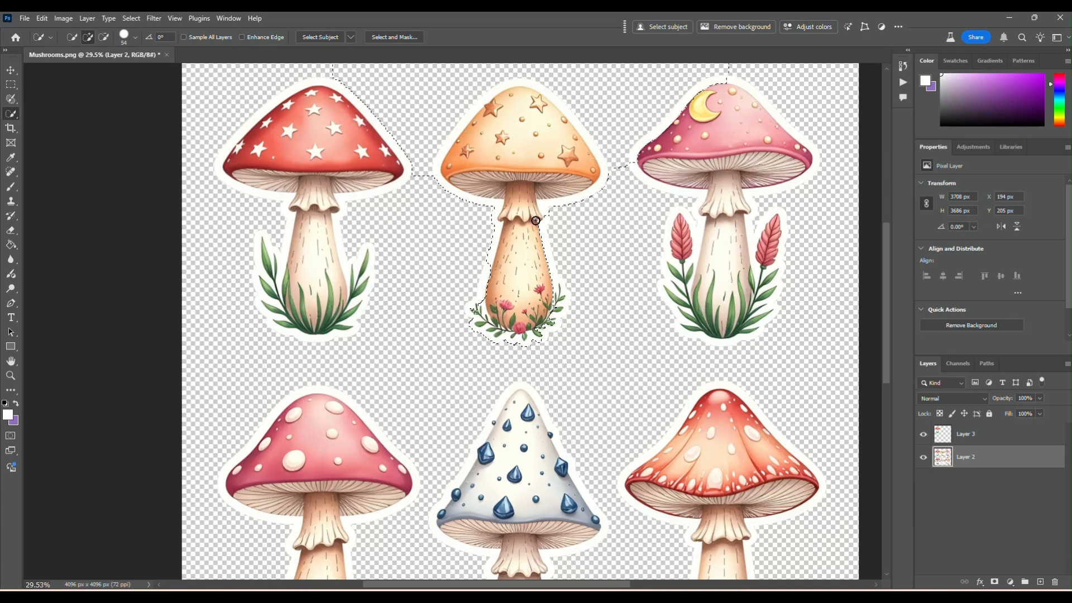
pyautogui.moveTo(535, 221)
pyautogui.mouseDown()
pyautogui.moveTo(535, 295)
pyautogui.moveTo(483, 292)
pyautogui.moveTo(469, 308)
pyautogui.moveTo(474, 318)
pyautogui.moveTo(529, 308)
pyautogui.mouseUp()
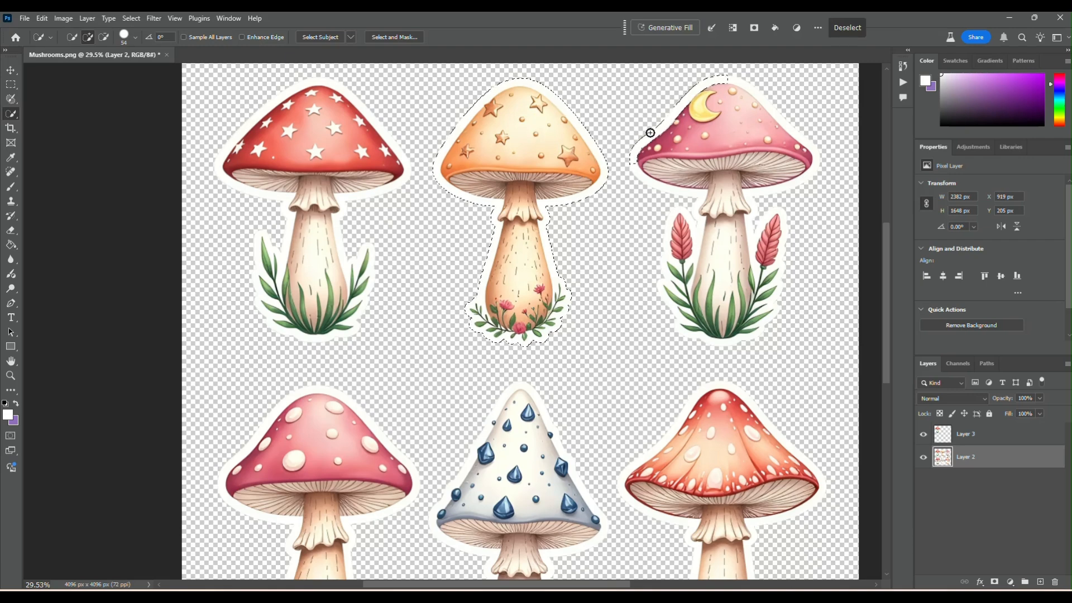
# Subtract the stray area on the pink moon mushroom from the selection, and copy the orange mushroom to a new layer
pyautogui.click(104, 37)
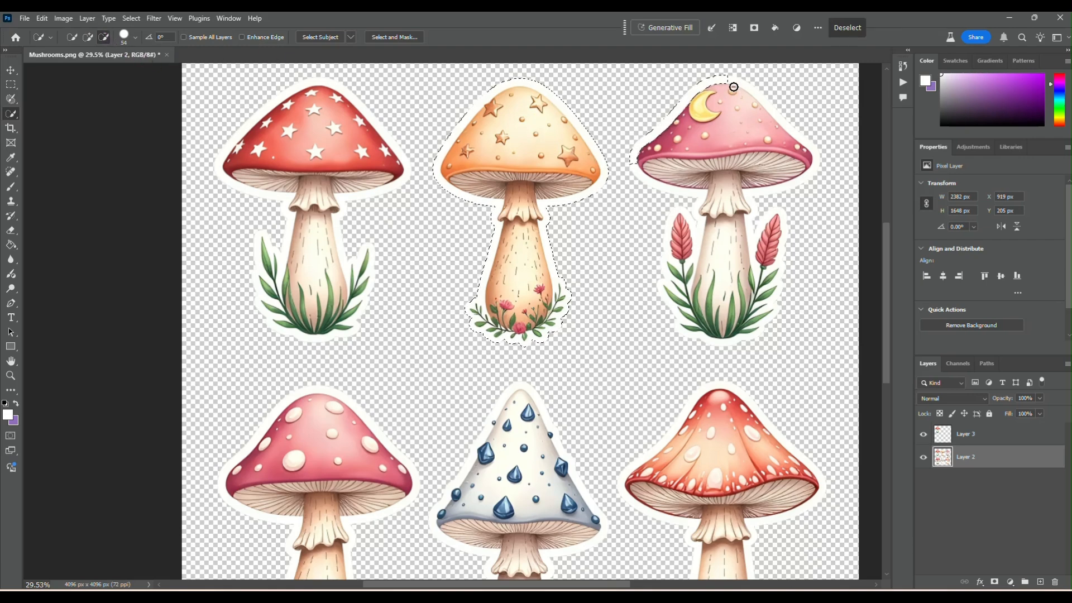
pyautogui.moveTo(730, 81); pyautogui.dragTo(690, 95)
pyautogui.moveTo(632, 168); pyautogui.dragTo(640, 132)
pyautogui.click(89, 37)
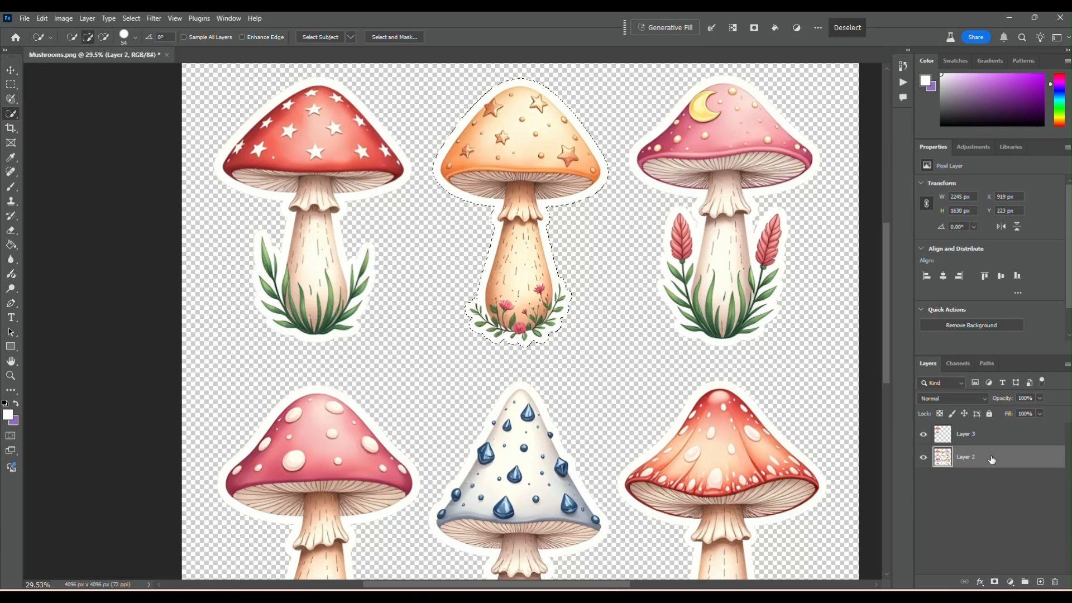
pyautogui.hotkey('ctrl', 'j')
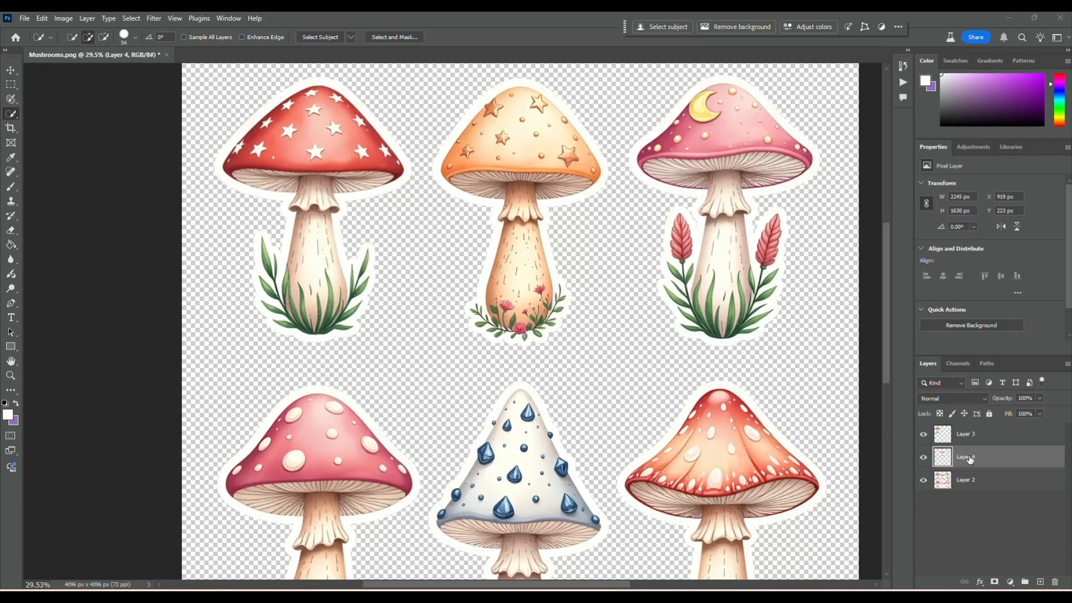
# Check the red and orange cut-outs, hide their layers, Layer 3 and Layer 4, and make Layer 2 active
pyautogui.click(975, 438)
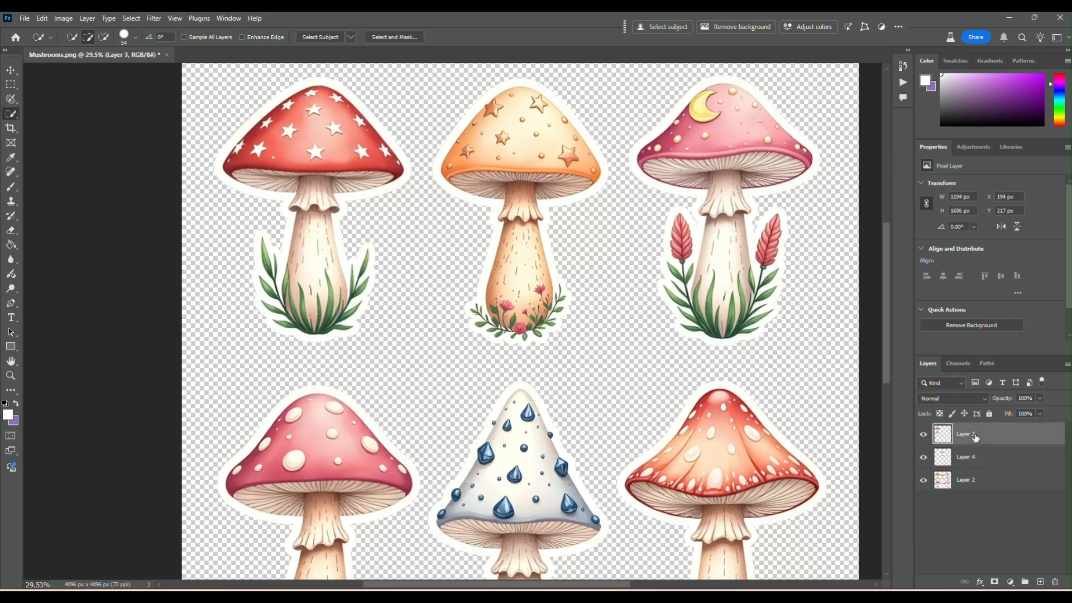
pyautogui.click(923, 457)
pyautogui.click(922, 480)
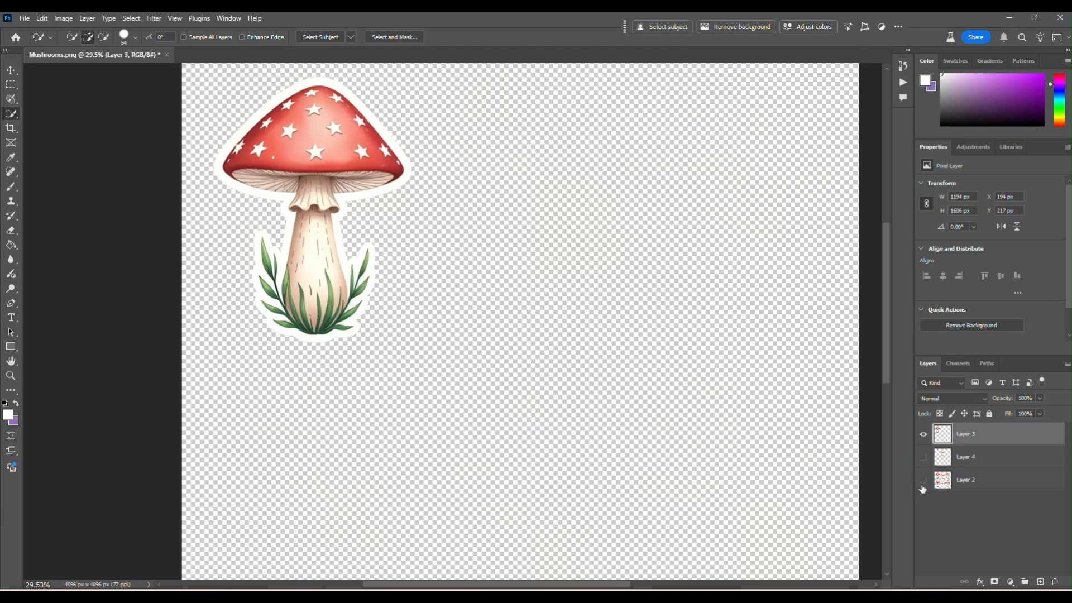
pyautogui.click(923, 457)
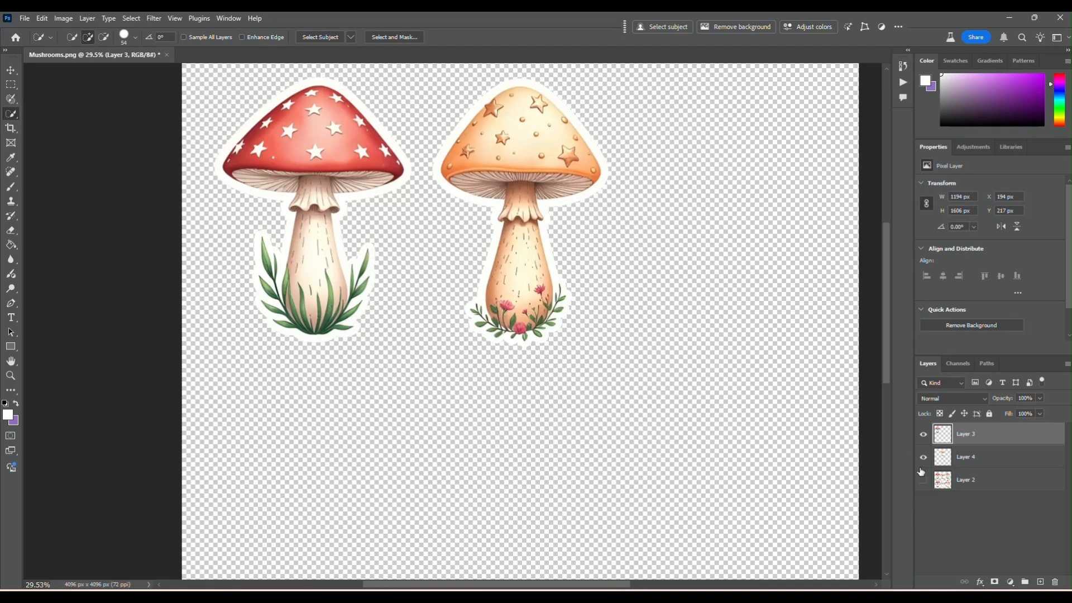
pyautogui.click(923, 480)
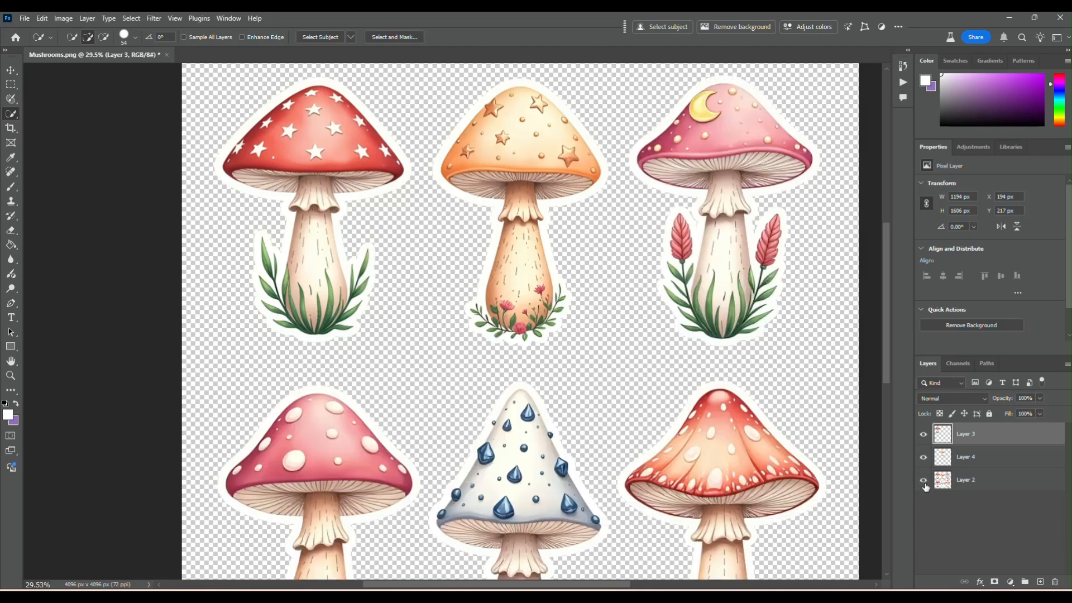
pyautogui.moveTo(925, 463); pyautogui.dragTo(924, 443)
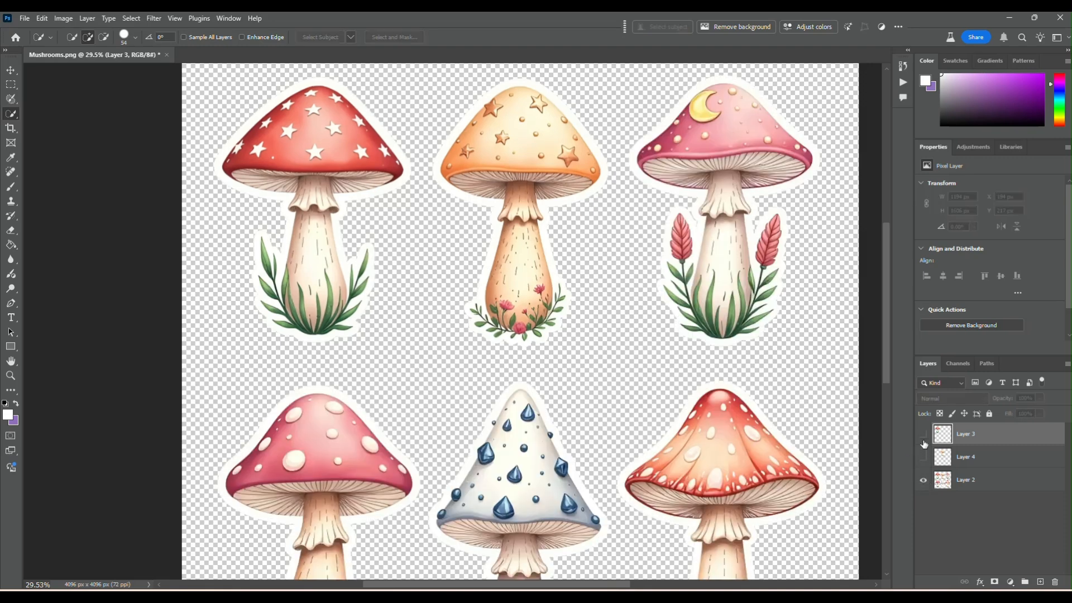
pyautogui.click(984, 487)
# Try to select the pink moon mushroom on Layer 2 with the Object Selection tool
pyautogui.rightClick(11, 114)
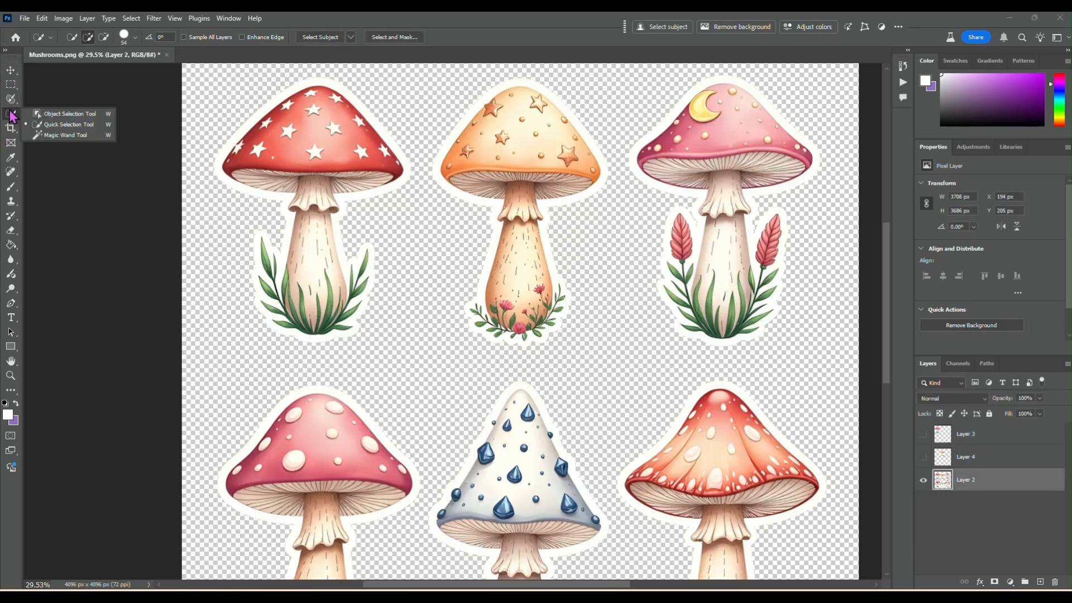
pyautogui.click(67, 124)
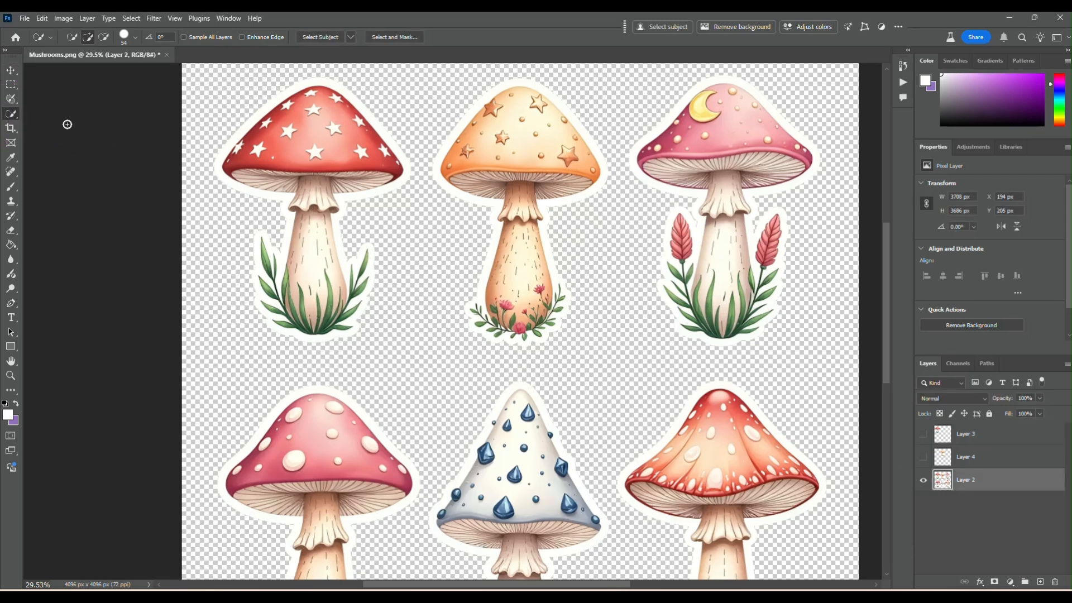
pyautogui.rightClick(11, 114)
pyautogui.click(53, 116)
pyautogui.moveTo(708, 112); pyautogui.dragTo(728, 285)
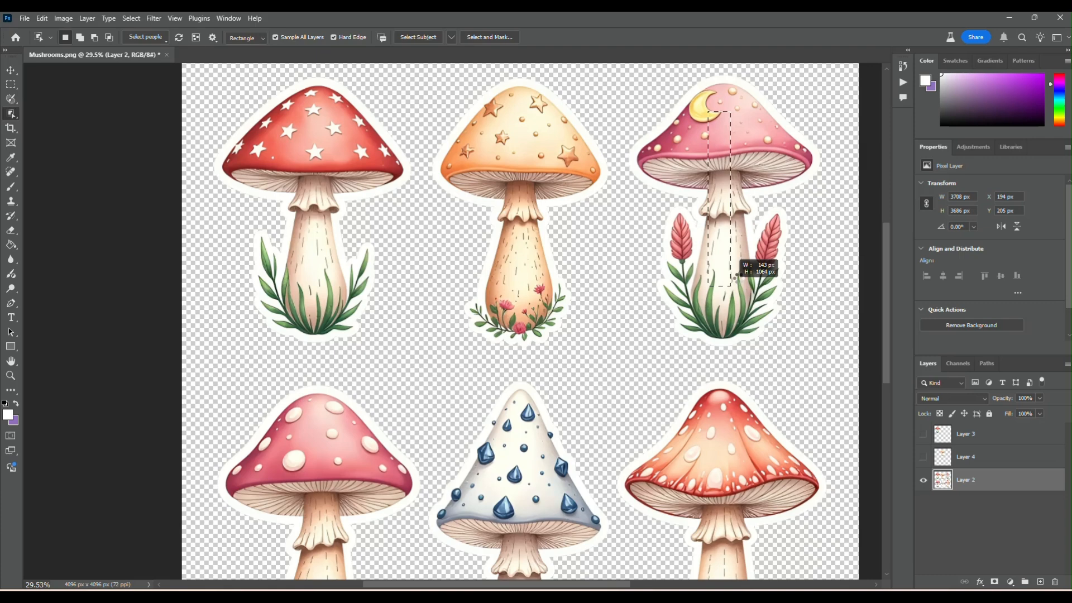
pyautogui.moveTo(735, 277); pyautogui.dragTo(736, 276)
pyautogui.click(540, 240)
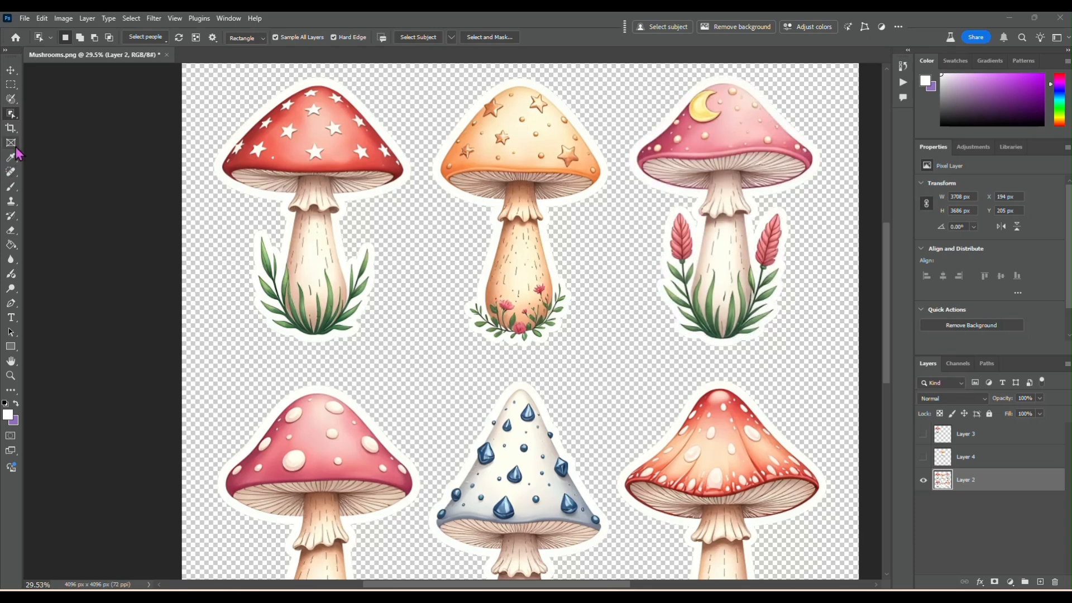
# Select the pink moon mushroom including its white border with the Quick Selection tool, and copy it to a new layer
pyautogui.rightClick(10, 113)
pyautogui.click(56, 125)
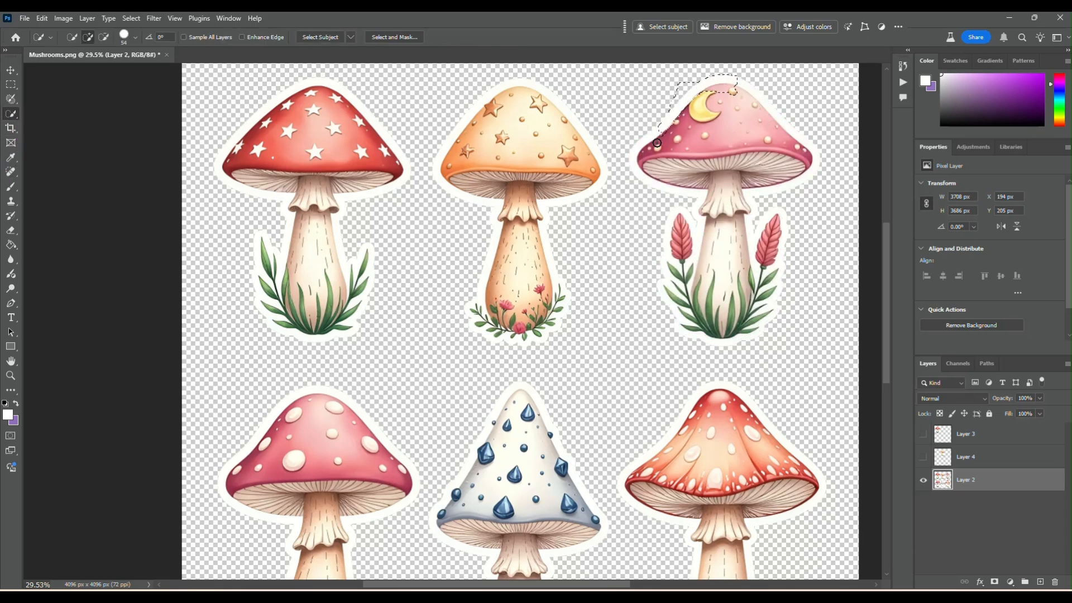
pyautogui.moveTo(657, 143)
pyautogui.mouseDown()
pyautogui.moveTo(639, 159)
pyautogui.moveTo(653, 174)
pyautogui.moveTo(725, 194)
pyautogui.moveTo(729, 225)
pyautogui.moveTo(691, 237)
pyautogui.moveTo(677, 223)
pyautogui.moveTo(671, 297)
pyautogui.moveTo(713, 343)
pyautogui.moveTo(739, 343)
pyautogui.moveTo(771, 331)
pyautogui.moveTo(779, 249)
pyautogui.moveTo(774, 215)
pyautogui.moveTo(750, 211)
pyautogui.moveTo(742, 185)
pyautogui.moveTo(791, 180)
pyautogui.moveTo(705, 187)
pyautogui.mouseUp()
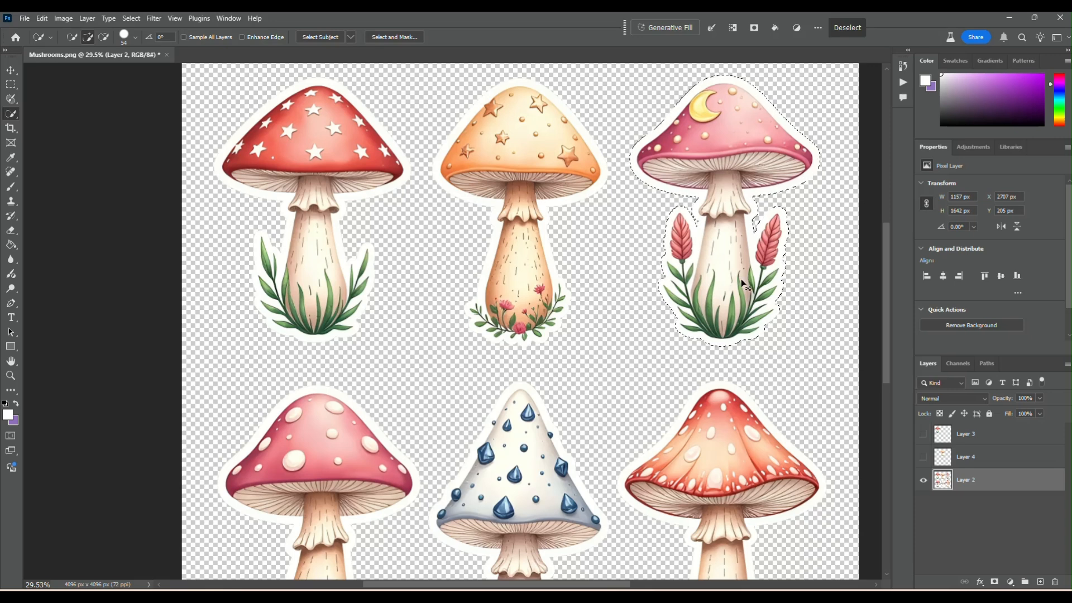
pyautogui.hotkey('ctrl', 'j')
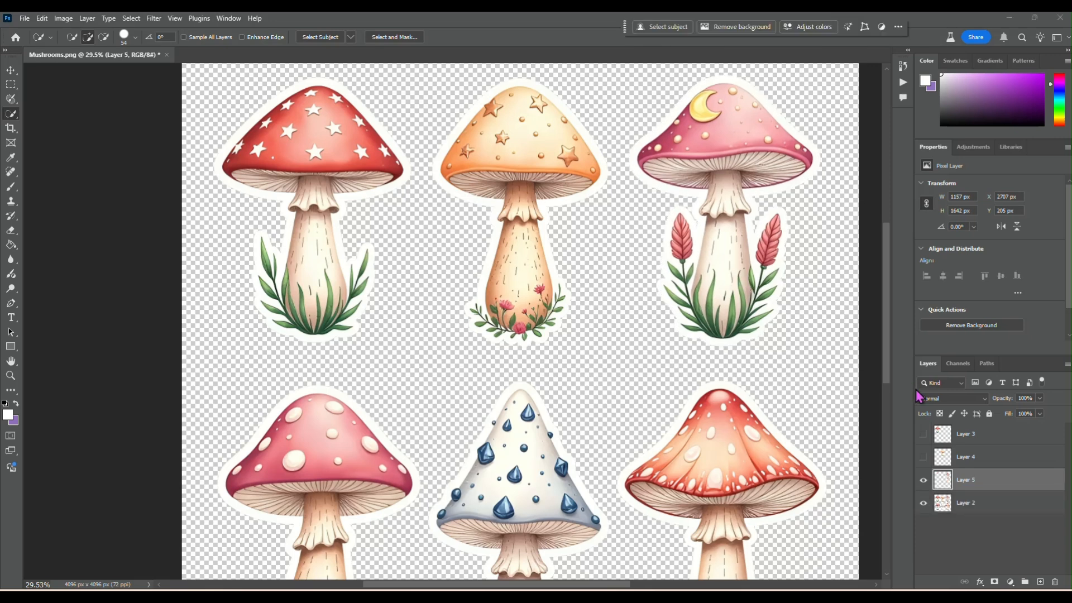
# Set the Quick Selection brush size to 93 px and make Layer 2 the active layer for the lower mushrooms
pyautogui.scroll(-5, 782, 340)
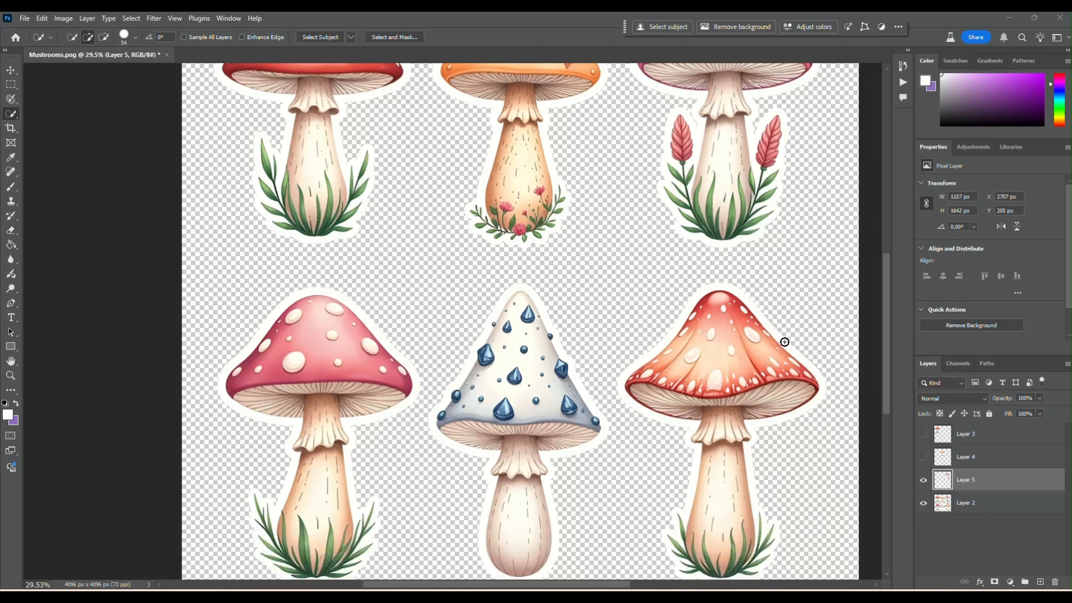
pyautogui.click(135, 37)
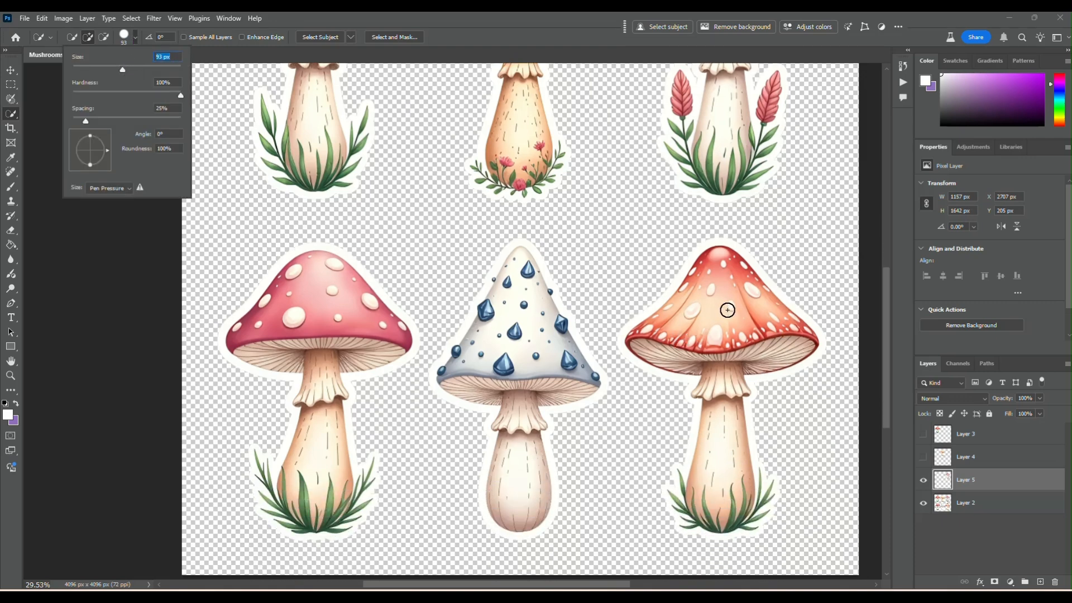
pyautogui.click(999, 504)
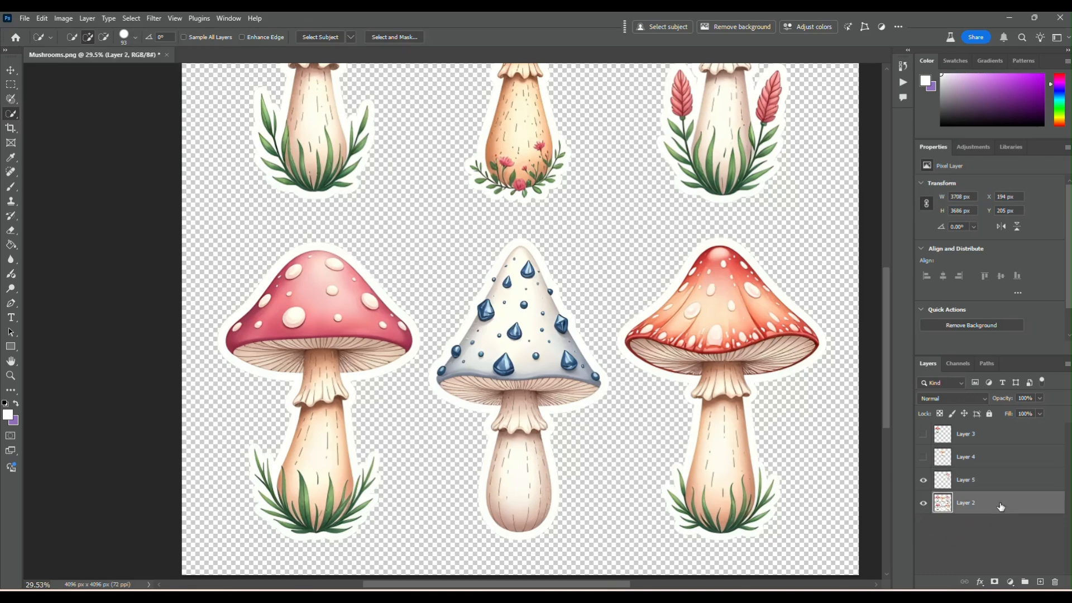
# Select the red-orange spotted mushroom with its white border using Quick Selection and copy it to a new layer
pyautogui.moveTo(720, 257)
pyautogui.mouseDown()
pyautogui.moveTo(750, 311)
pyautogui.moveTo(751, 340)
pyautogui.moveTo(704, 506)
pyautogui.moveTo(685, 502)
pyautogui.moveTo(684, 485)
pyautogui.moveTo(700, 393)
pyautogui.moveTo(630, 341)
pyautogui.moveTo(683, 268)
pyautogui.moveTo(725, 245)
pyautogui.moveTo(816, 332)
pyautogui.moveTo(816, 350)
pyautogui.moveTo(735, 387)
pyautogui.moveTo(752, 487)
pyautogui.moveTo(771, 484)
pyautogui.moveTo(761, 519)
pyautogui.moveTo(754, 530)
pyautogui.moveTo(684, 527)
pyautogui.moveTo(725, 499)
pyautogui.mouseUp()
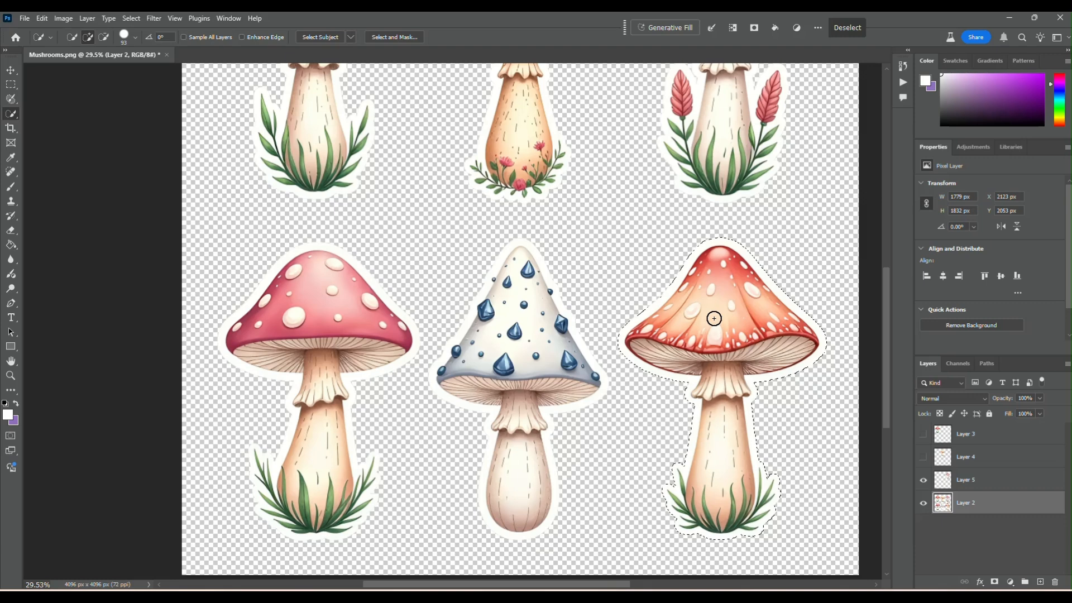
pyautogui.hotkey('ctrl', 'j')
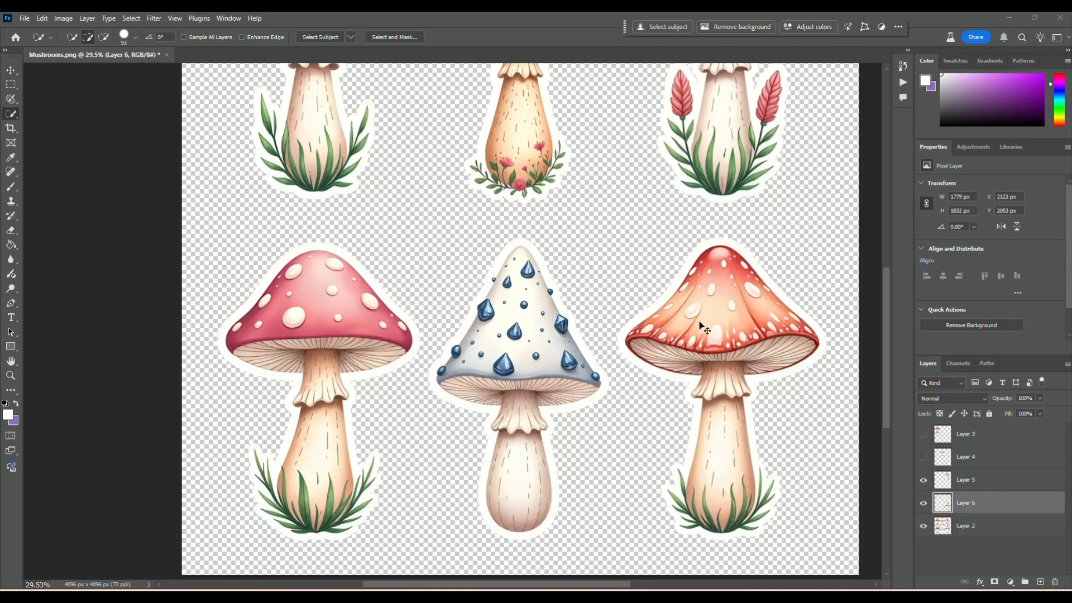
# Select the blue-crystal mushroom on Layer 2, subtract the stray area over the neighbouring pink mushroom's grass, and copy it to a new layer
pyautogui.click(989, 523)
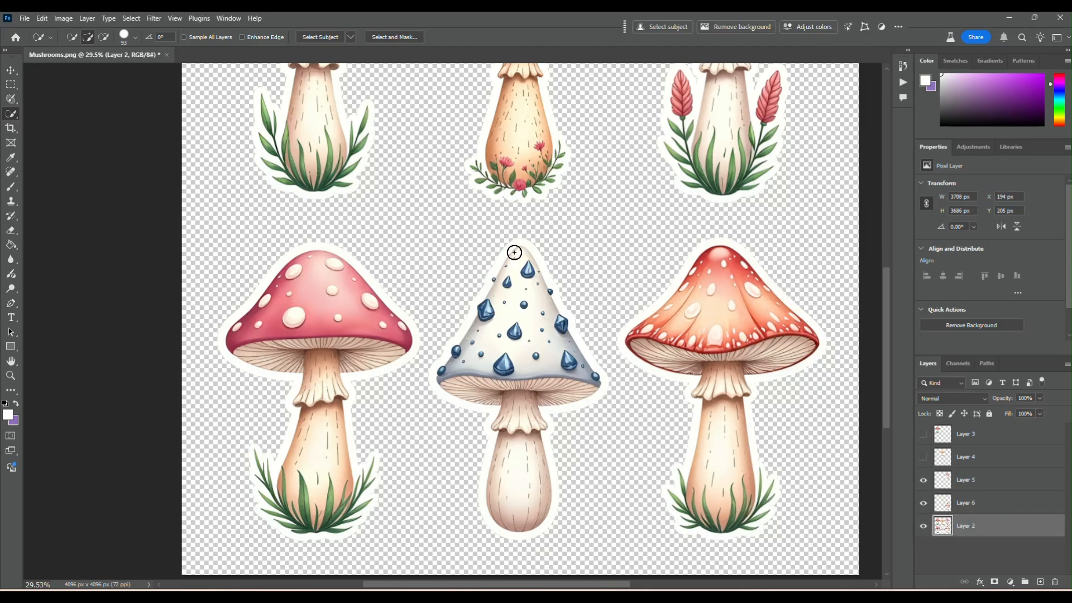
pyautogui.moveTo(520, 248)
pyautogui.mouseDown()
pyautogui.moveTo(483, 351)
pyautogui.moveTo(450, 379)
pyautogui.moveTo(506, 273)
pyautogui.moveTo(491, 280)
pyautogui.moveTo(524, 370)
pyautogui.moveTo(538, 273)
pyautogui.moveTo(582, 381)
pyautogui.moveTo(589, 354)
pyautogui.moveTo(596, 391)
pyautogui.moveTo(538, 409)
pyautogui.moveTo(482, 393)
pyautogui.moveTo(457, 407)
pyautogui.moveTo(511, 468)
pyautogui.mouseUp()
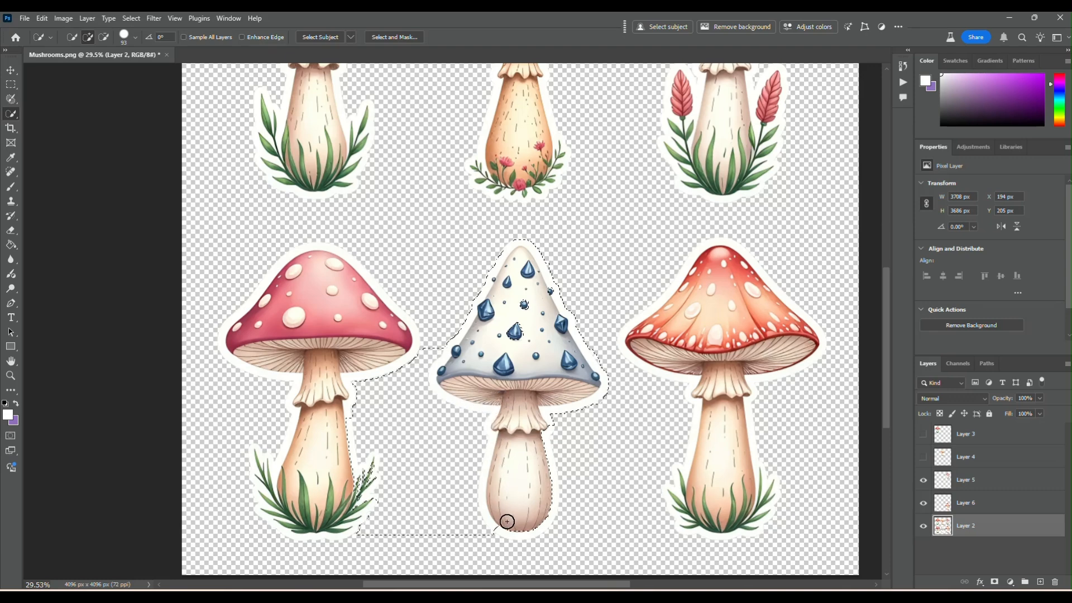
pyautogui.moveTo(506, 522)
pyautogui.mouseDown()
pyautogui.moveTo(534, 529)
pyautogui.moveTo(535, 486)
pyautogui.mouseUp()
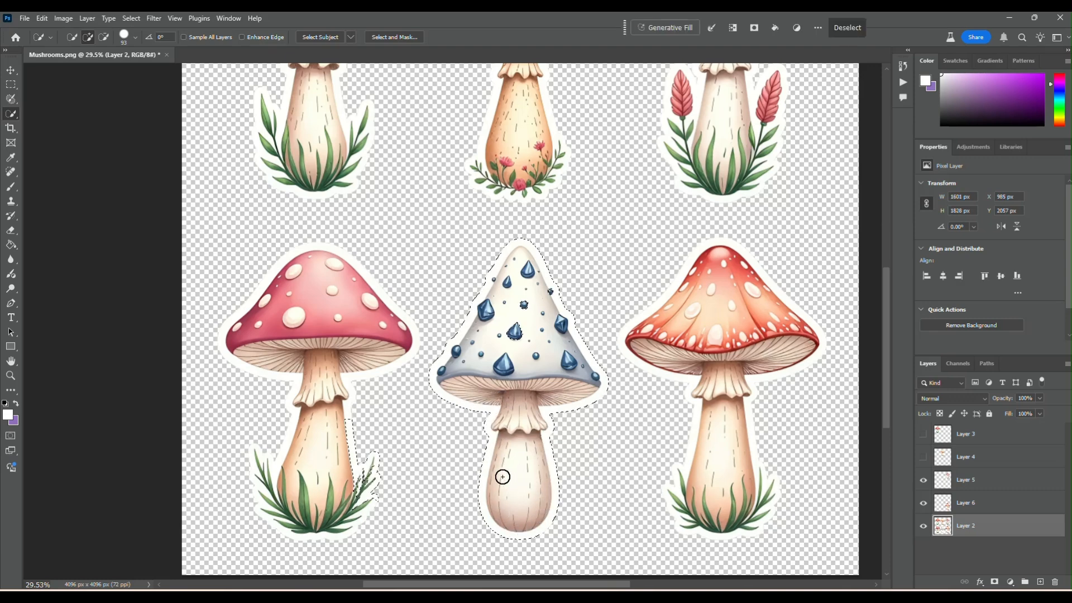
pyautogui.click(104, 37)
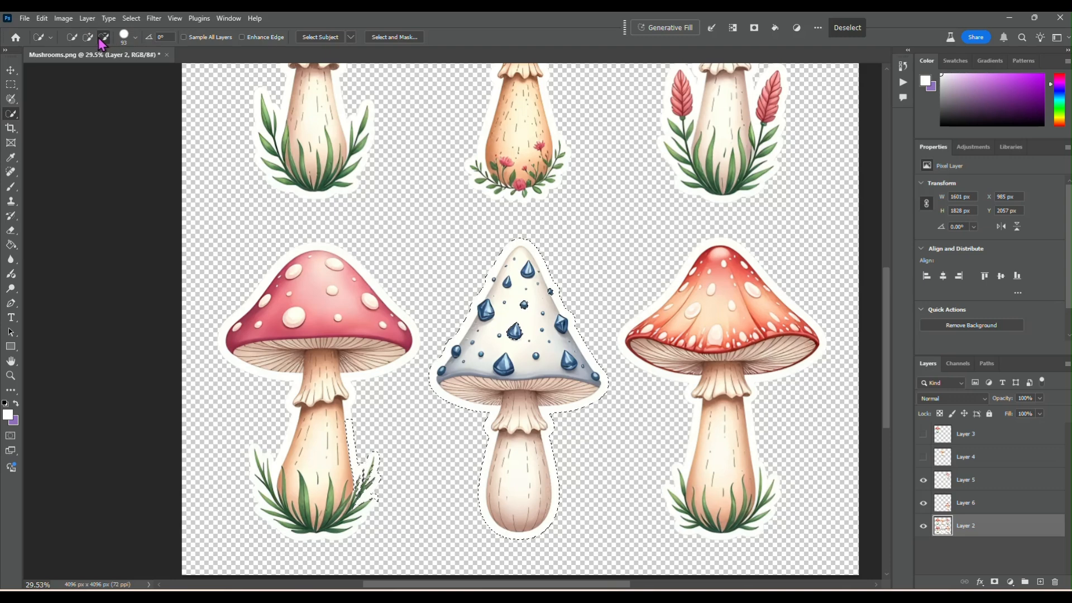
pyautogui.moveTo(350, 433)
pyautogui.mouseDown()
pyautogui.moveTo(356, 486)
pyautogui.moveTo(368, 491)
pyautogui.mouseUp()
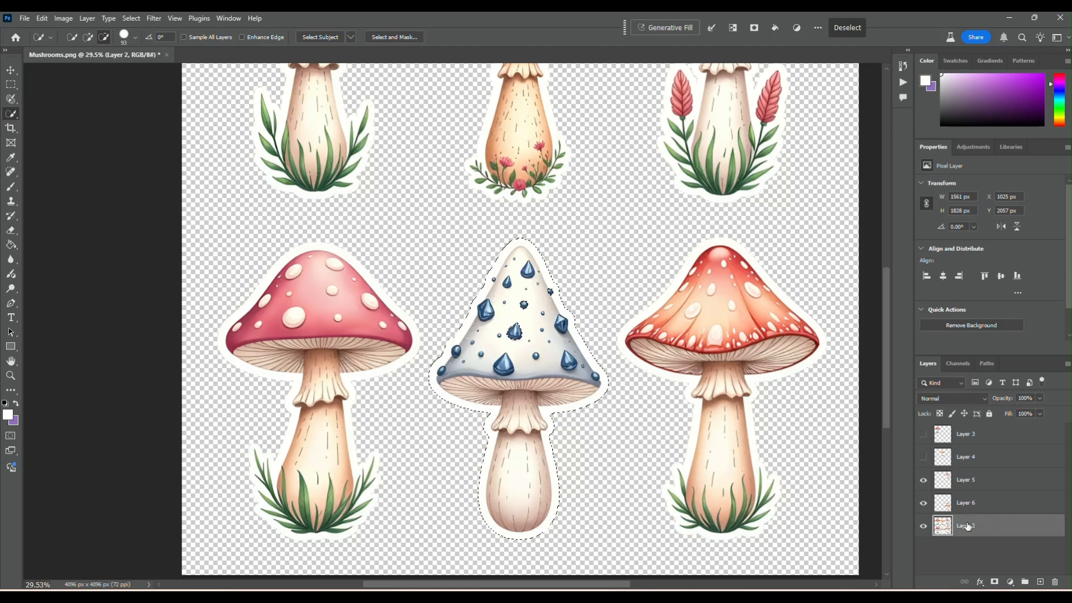
pyautogui.hotkey('ctrl', 'j')
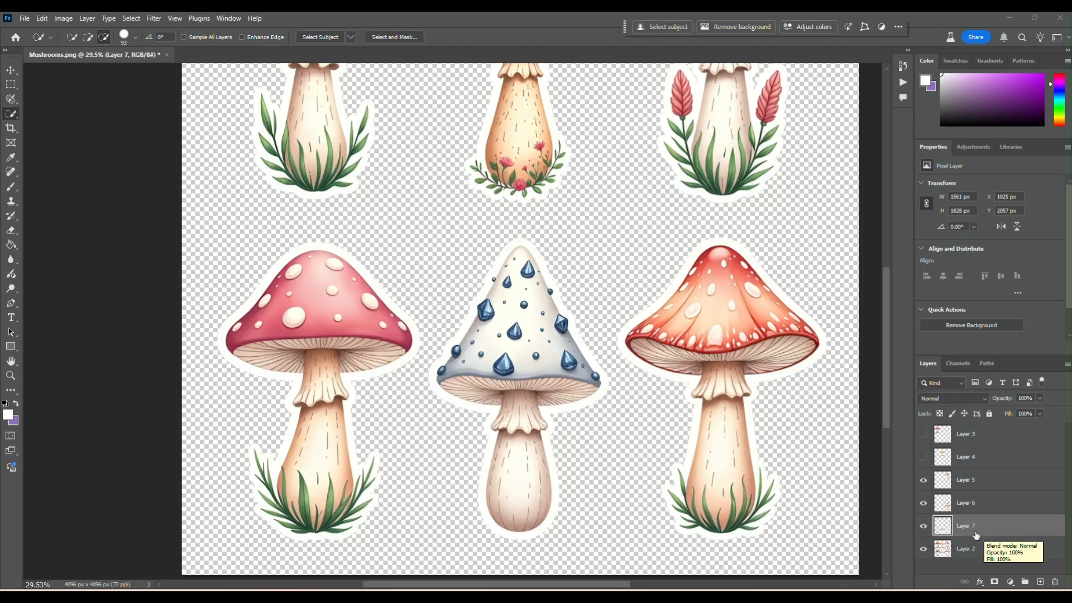
# Add the pink spotted mushroom on Layer 2 to a Quick Selection, including its white border, and copy it to a new layer
pyautogui.click(965, 553)
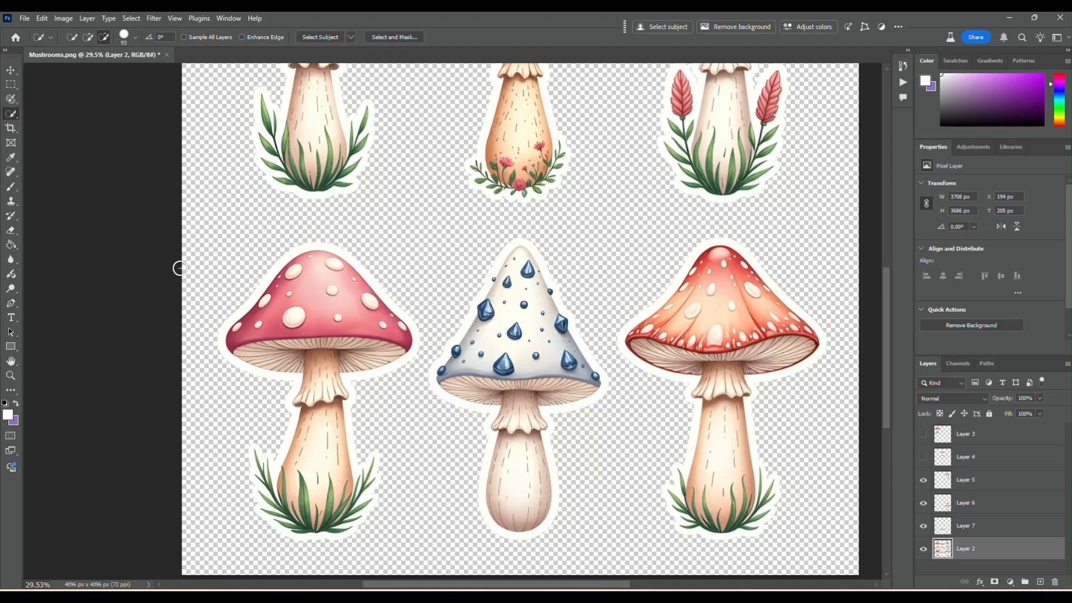
pyautogui.click(87, 37)
pyautogui.moveTo(309, 261)
pyautogui.mouseDown()
pyautogui.moveTo(225, 342)
pyautogui.moveTo(314, 386)
pyautogui.moveTo(284, 471)
pyautogui.moveTo(267, 487)
pyautogui.moveTo(257, 472)
pyautogui.moveTo(256, 459)
pyautogui.moveTo(289, 516)
pyautogui.moveTo(333, 526)
pyautogui.moveTo(258, 501)
pyautogui.moveTo(287, 524)
pyautogui.moveTo(345, 528)
pyautogui.moveTo(365, 460)
pyautogui.moveTo(348, 425)
pyautogui.mouseUp()
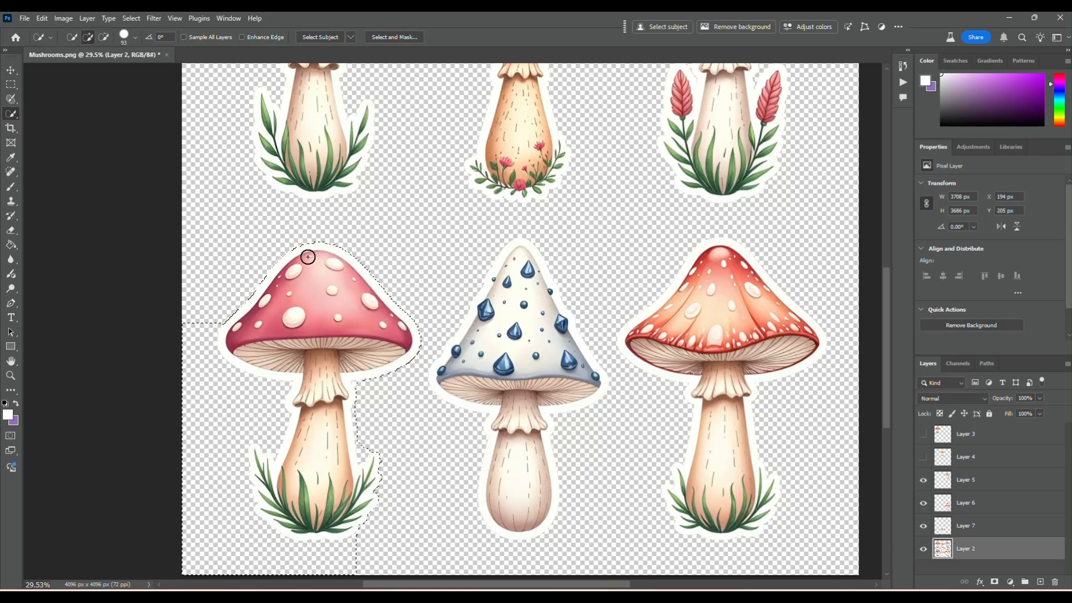
pyautogui.moveTo(307, 256); pyautogui.dragTo(281, 273)
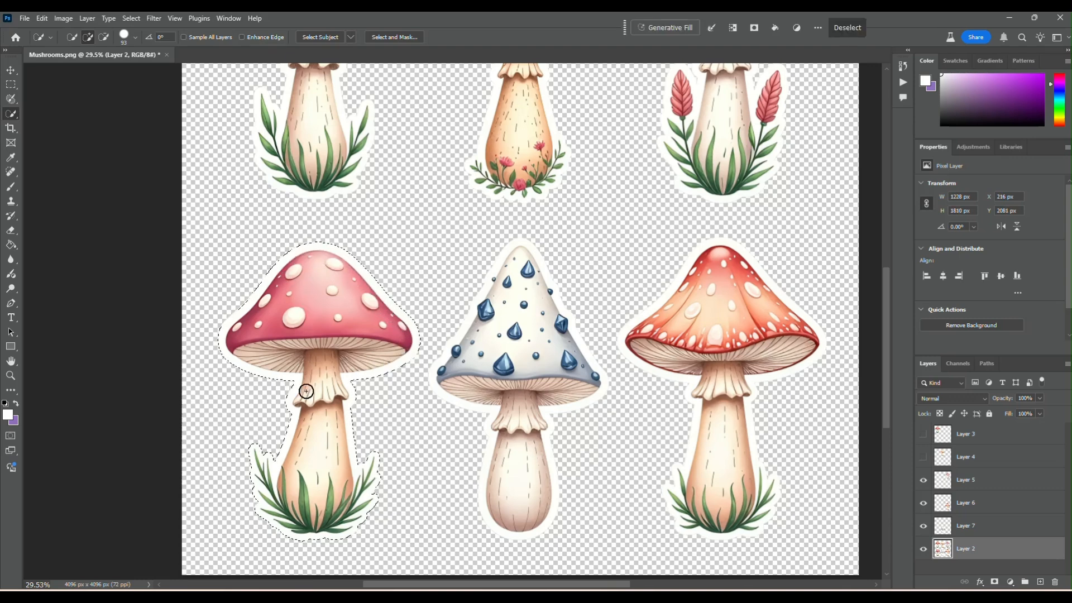
pyautogui.hotkey('ctrl', 'j')
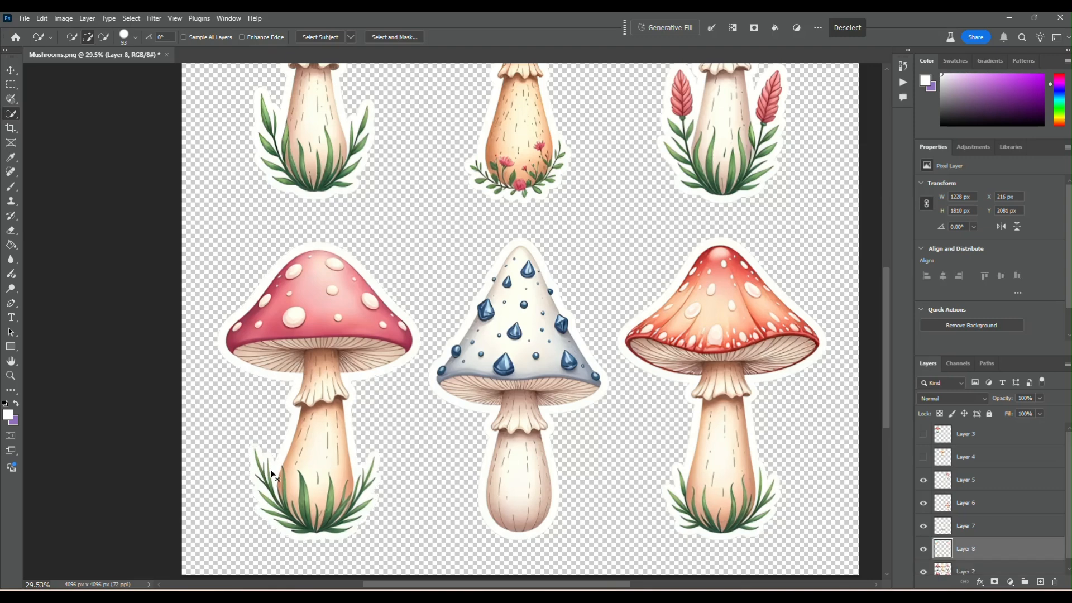
# Hide the original sheet on Layer 2 and show the cut-outs on Layer 3 and Layer 4
pyautogui.scroll(-1, 944, 457)
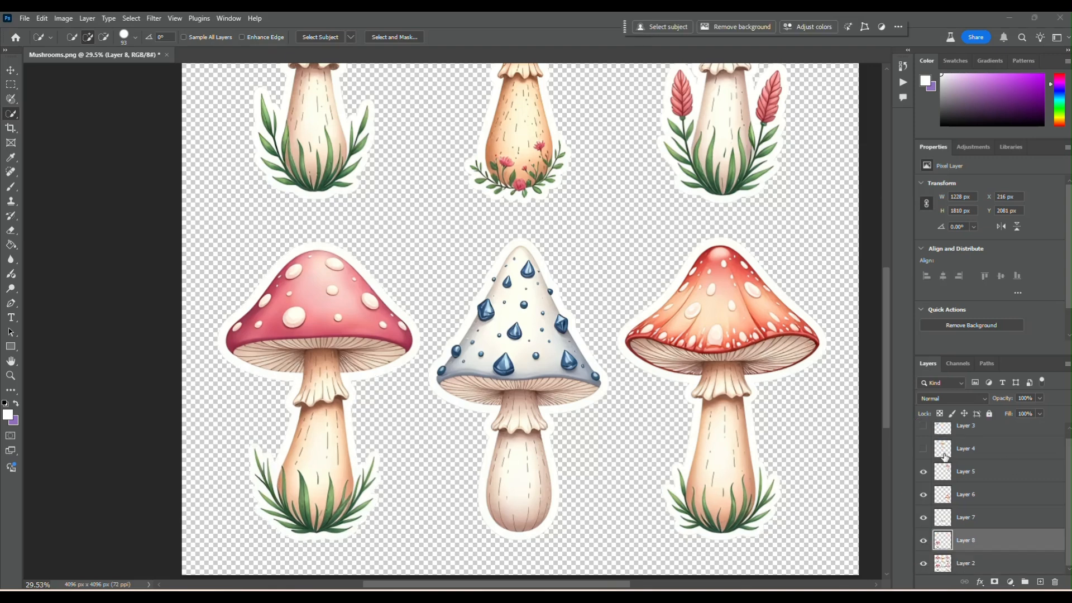
pyautogui.click(923, 564)
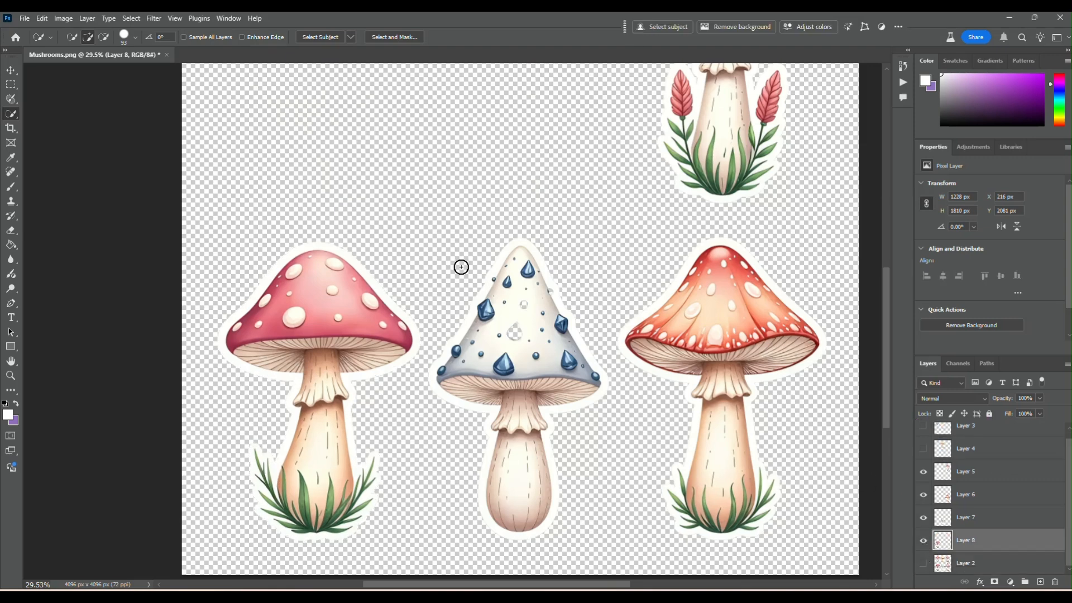
pyautogui.scroll(1, 946, 487)
pyautogui.click(923, 435)
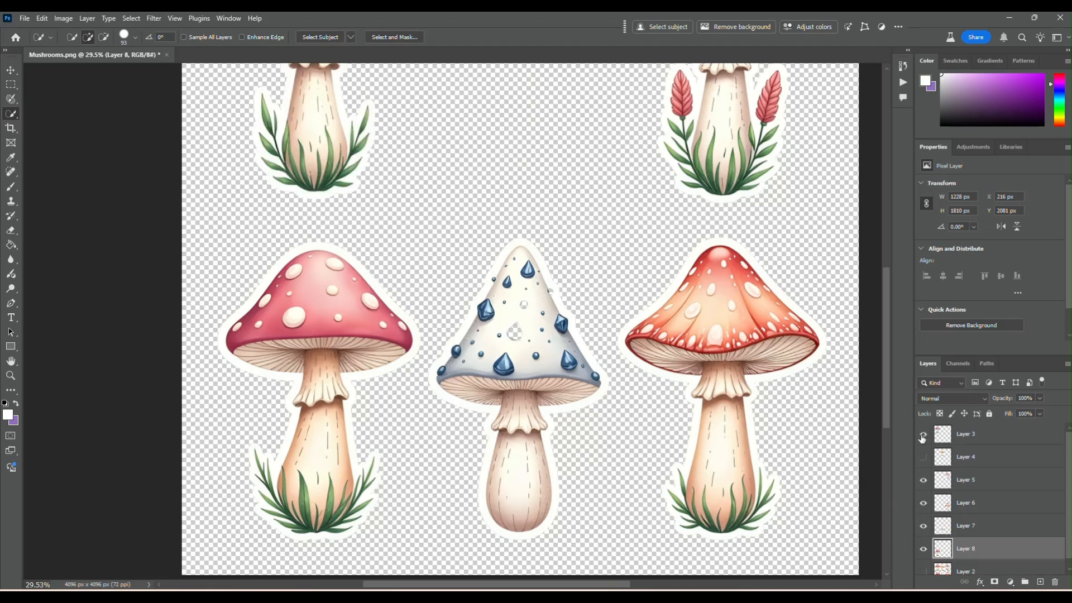
pyautogui.click(923, 457)
# Nudge the separated mushrooms with the Move tool to adjust the spacing in both rows, leaving the pink moon mushroom in place
pyautogui.click(10, 71)
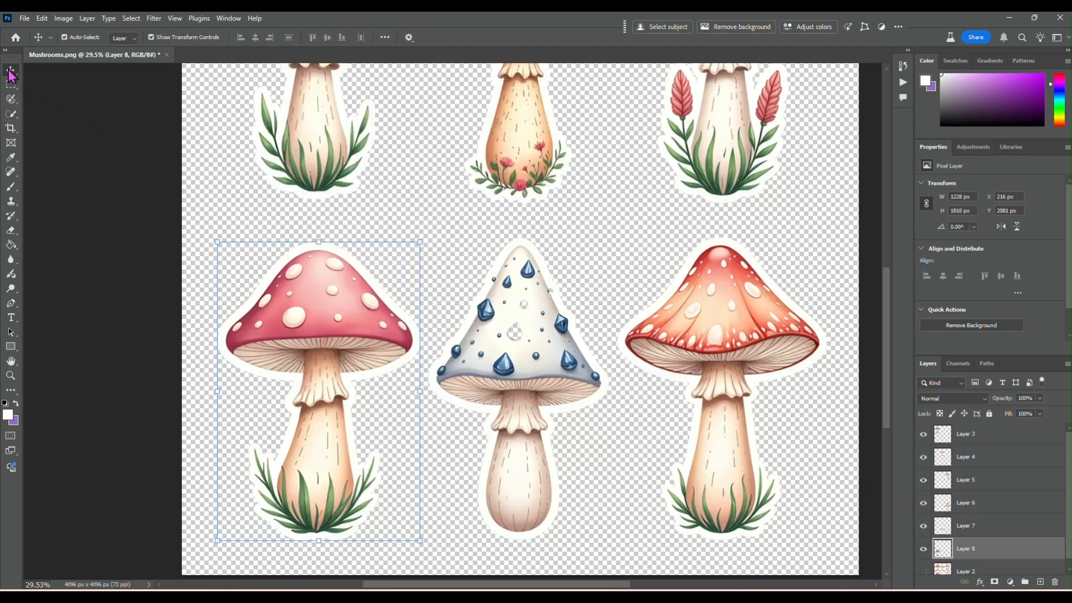
pyautogui.scroll(-3, 434, 266)
pyautogui.click(520, 277)
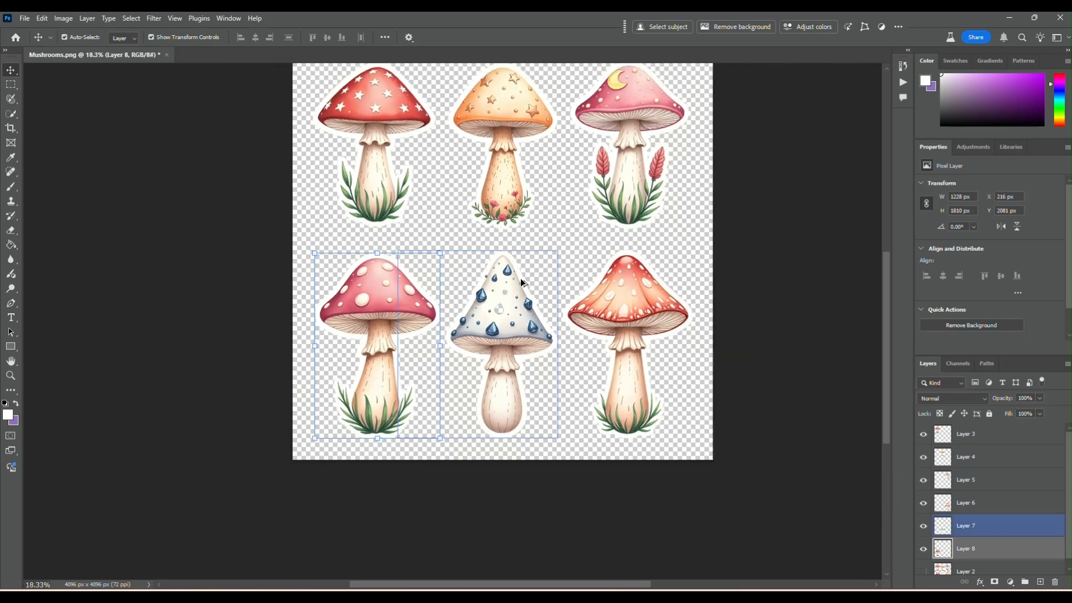
pyautogui.click(614, 313)
pyautogui.moveTo(614, 312)
pyautogui.mouseDown()
pyautogui.moveTo(602, 306)
pyautogui.moveTo(610, 312)
pyautogui.mouseUp()
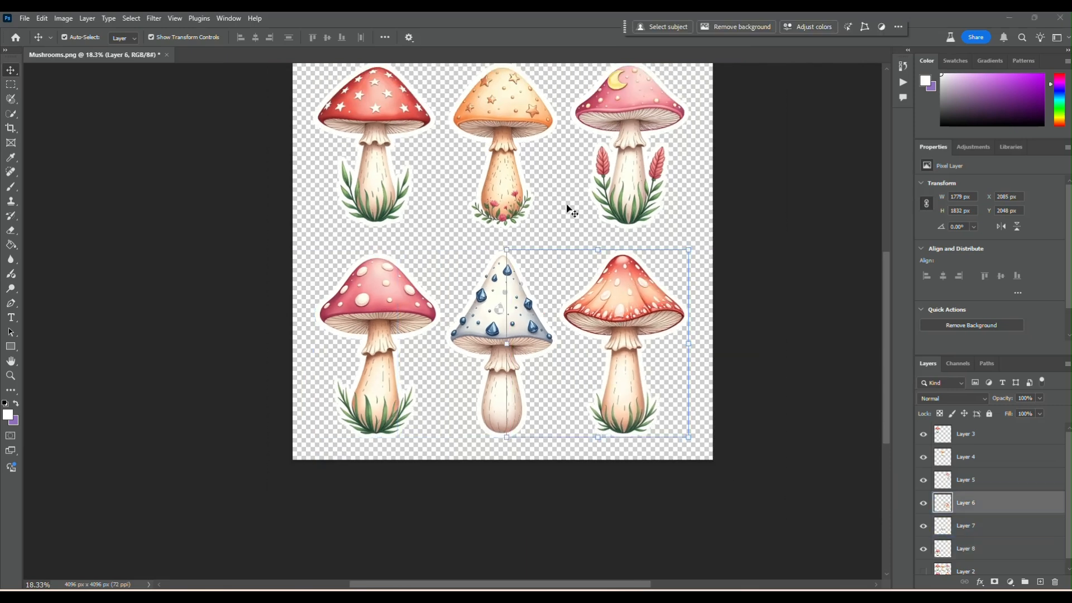
pyautogui.scroll(2, 551, 205)
pyautogui.moveTo(497, 203)
pyautogui.mouseDown()
pyautogui.moveTo(493, 190)
pyautogui.moveTo(501, 210)
pyautogui.mouseUp()
pyautogui.moveTo(368, 183); pyautogui.dragTo(370, 192)
pyautogui.moveTo(370, 352); pyautogui.dragTo(360, 348)
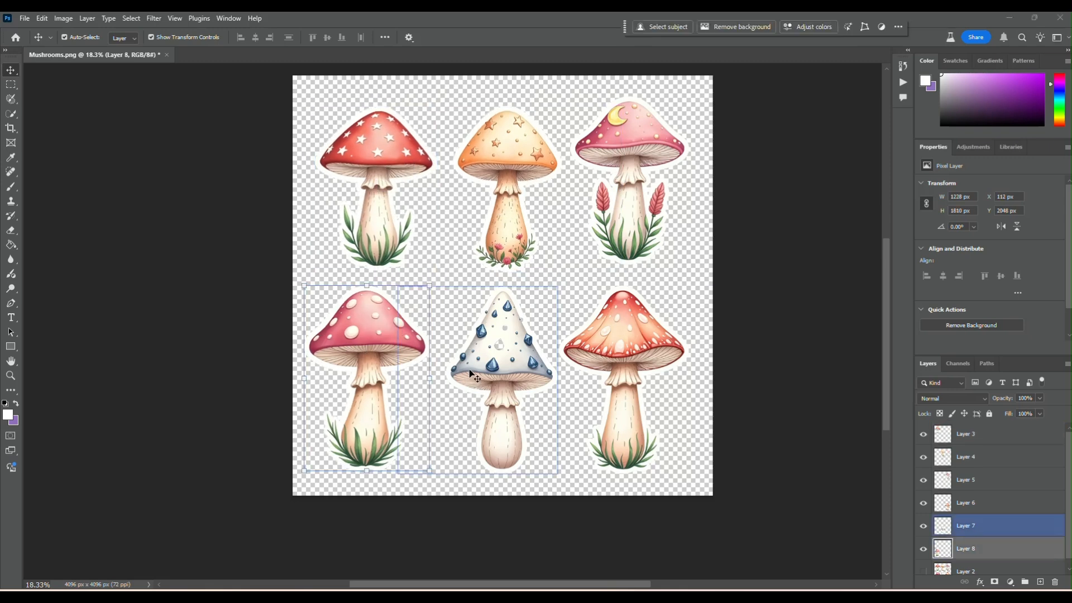
pyautogui.moveTo(500, 371); pyautogui.dragTo(493, 369)
pyautogui.moveTo(623, 372); pyautogui.dragTo(623, 369)
# Create a new Letter print document, 8.5 x 11 in at 300 ppi, with transparent background contents
pyautogui.click(25, 19)
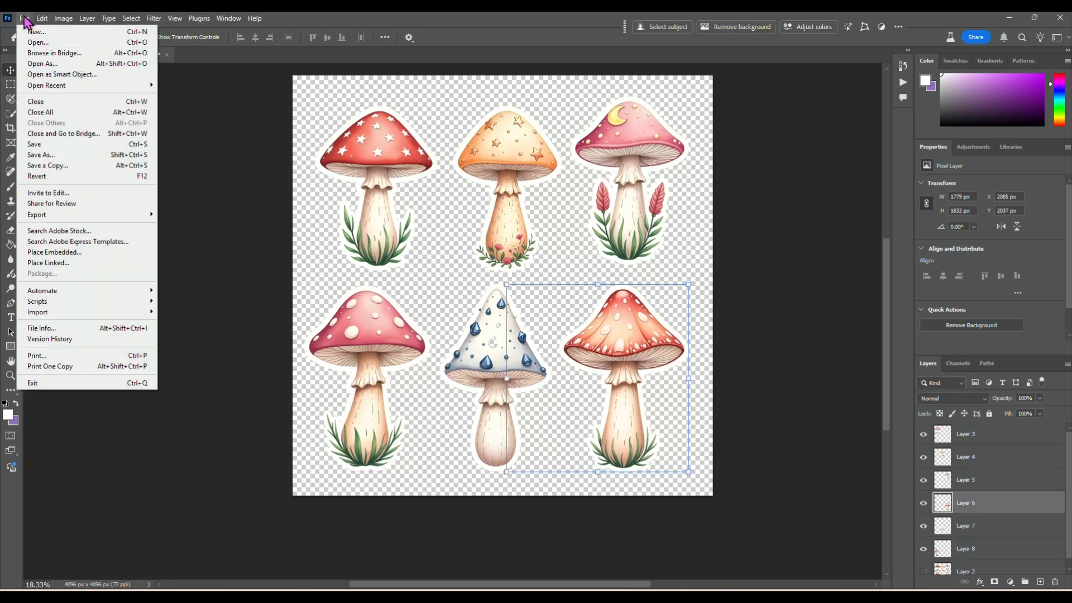
pyautogui.click(32, 34)
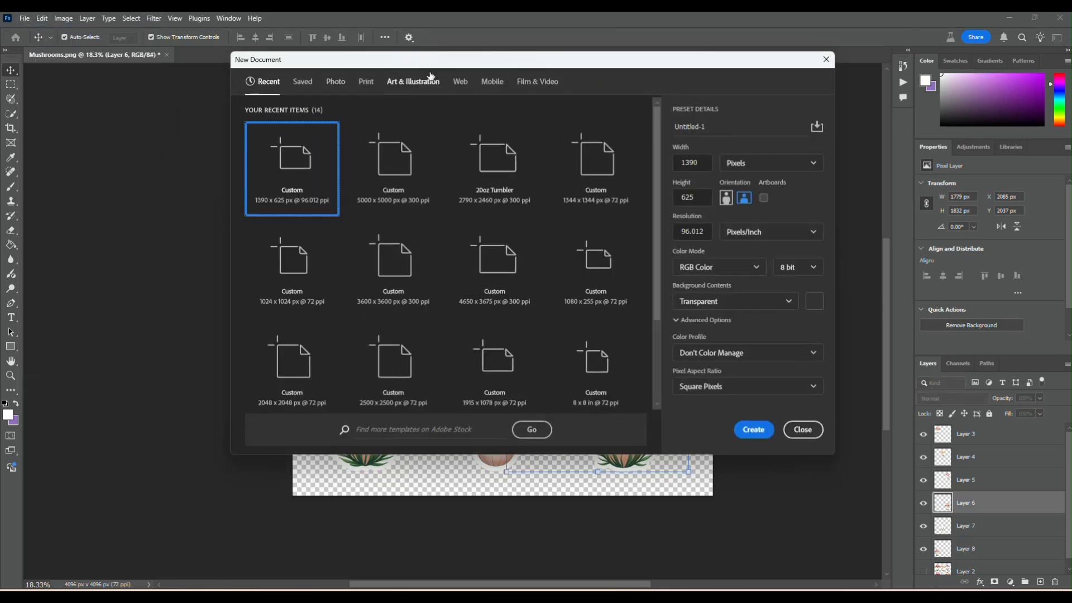
pyautogui.click(364, 82)
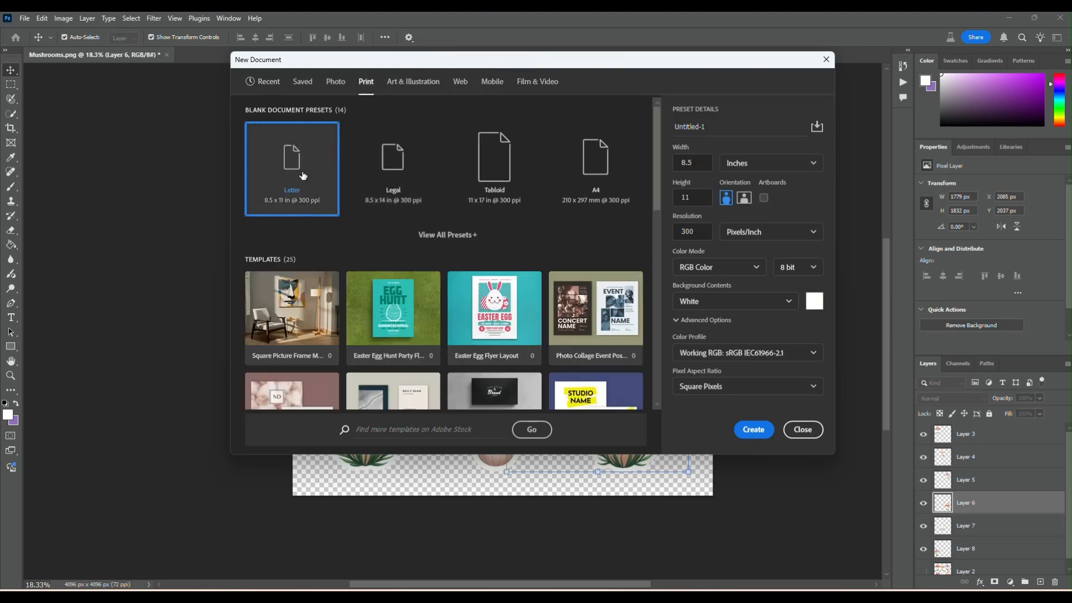
pyautogui.click(788, 302)
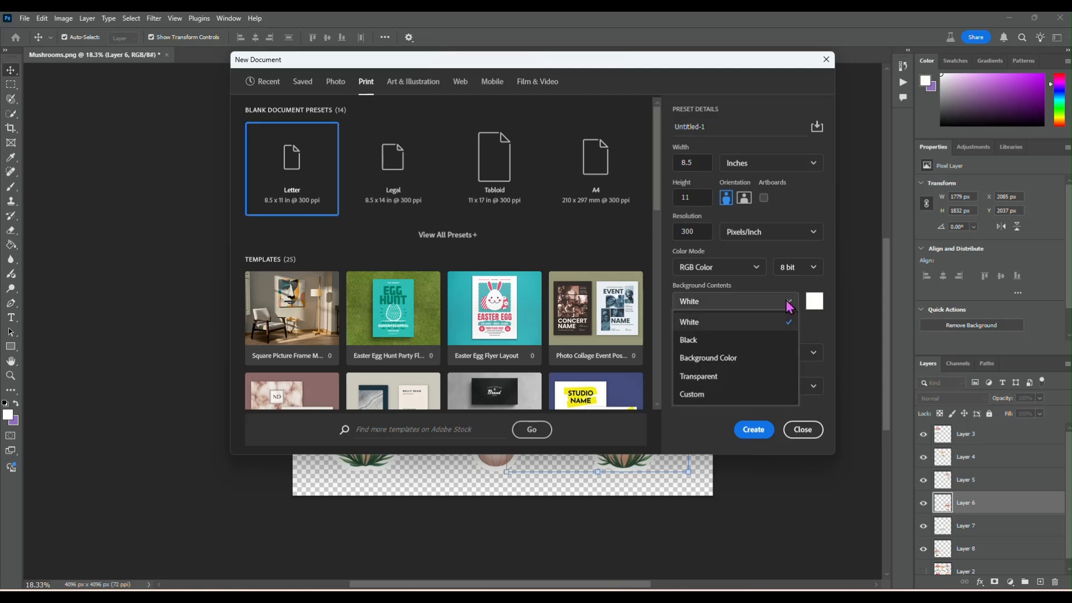
pyautogui.click(727, 375)
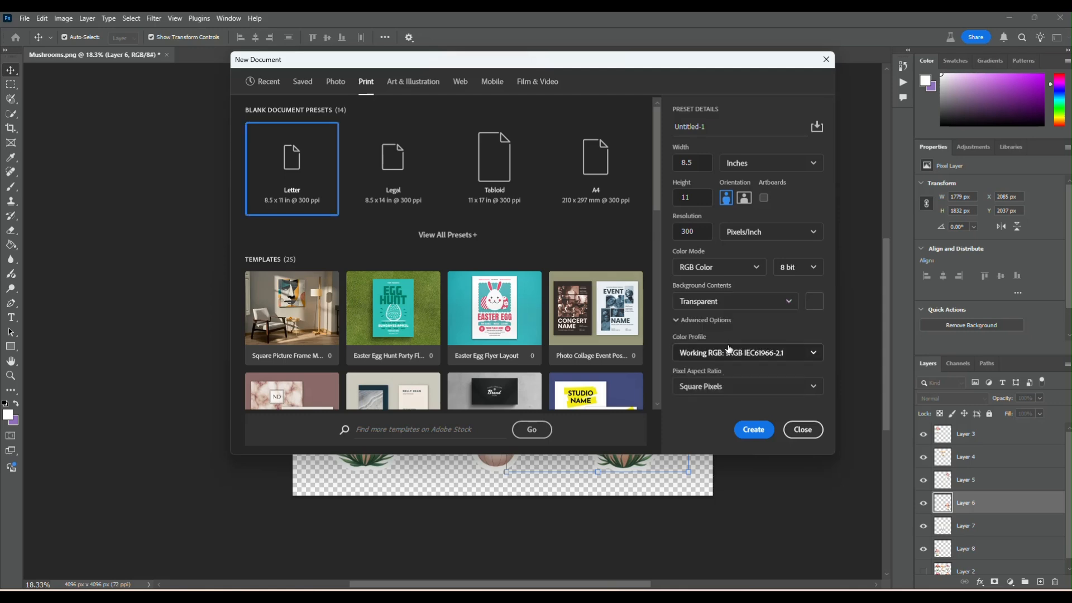
pyautogui.click(752, 429)
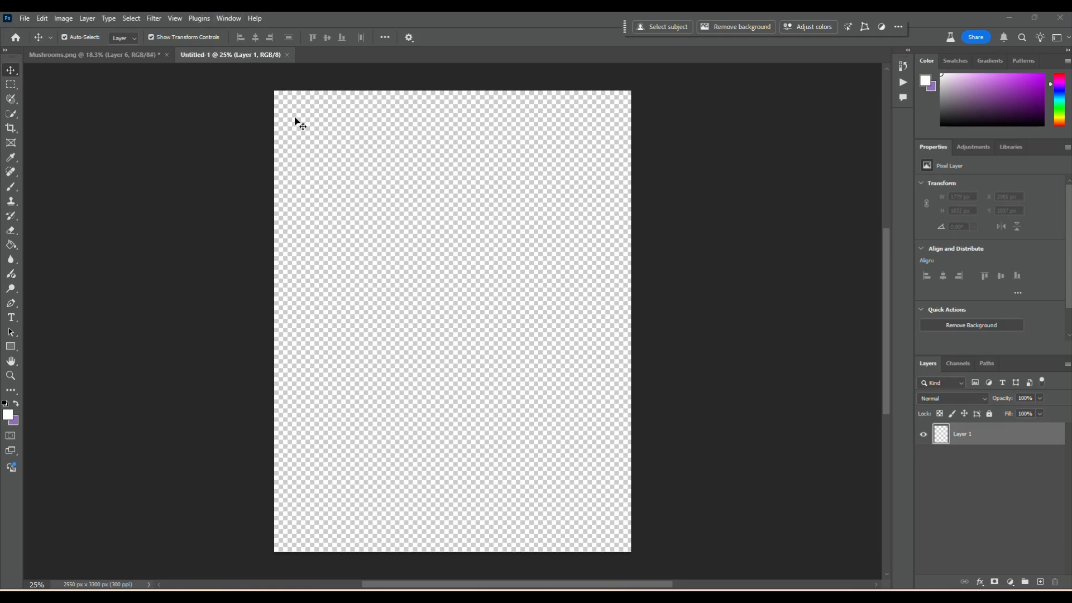
# Copy the red star mushroom, Layer 3 in Mushrooms.png, and paste it into the new letter-size document
pyautogui.click(123, 56)
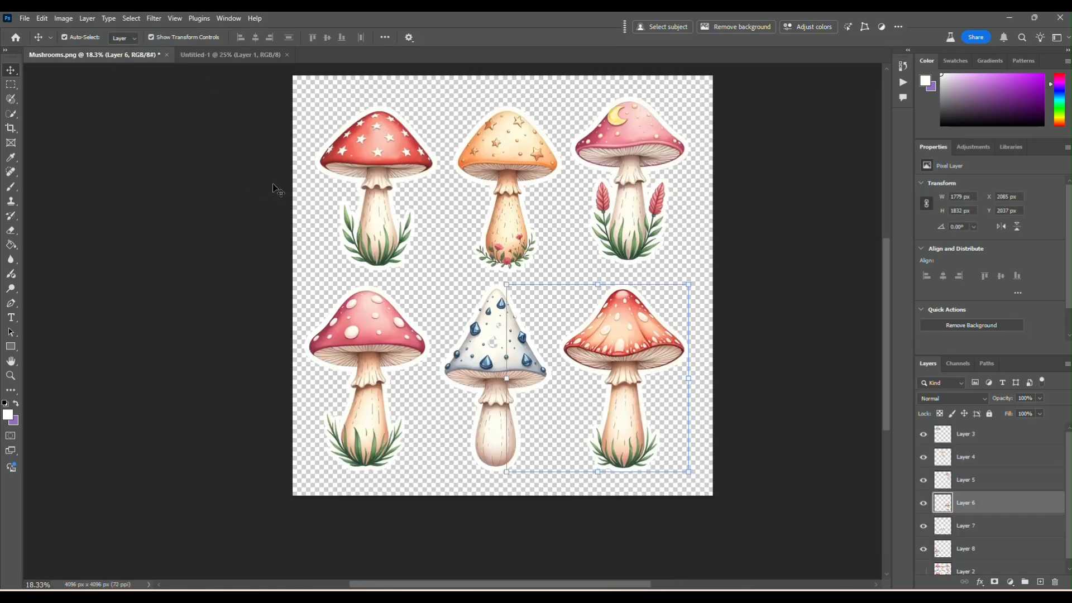
pyautogui.click(992, 436)
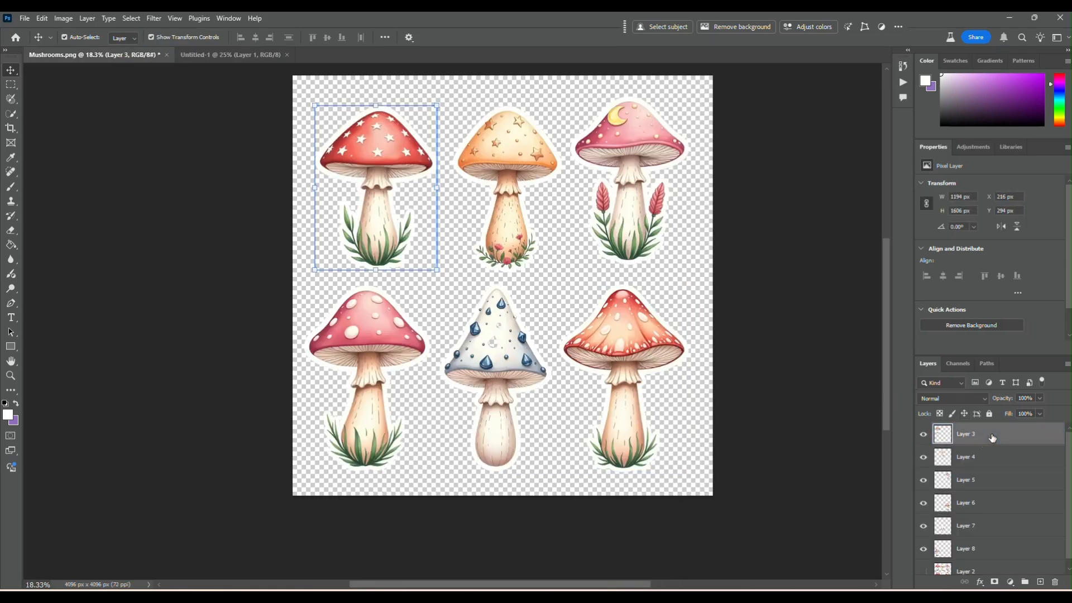
pyautogui.hotkey('ctrl', 'c')
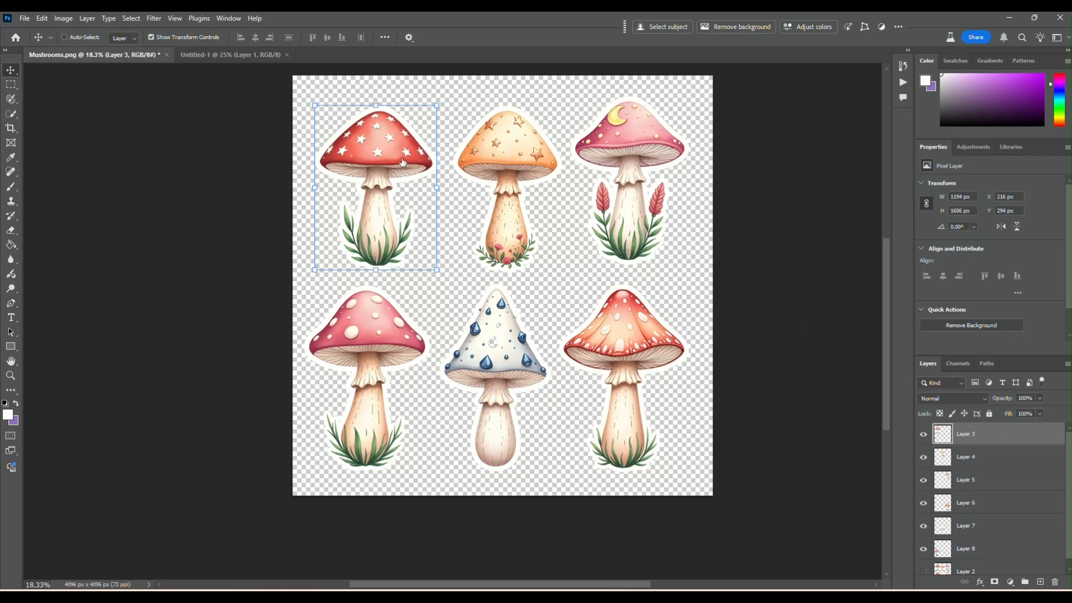
pyautogui.click(218, 54)
pyautogui.hotkey('ctrl', 'v')
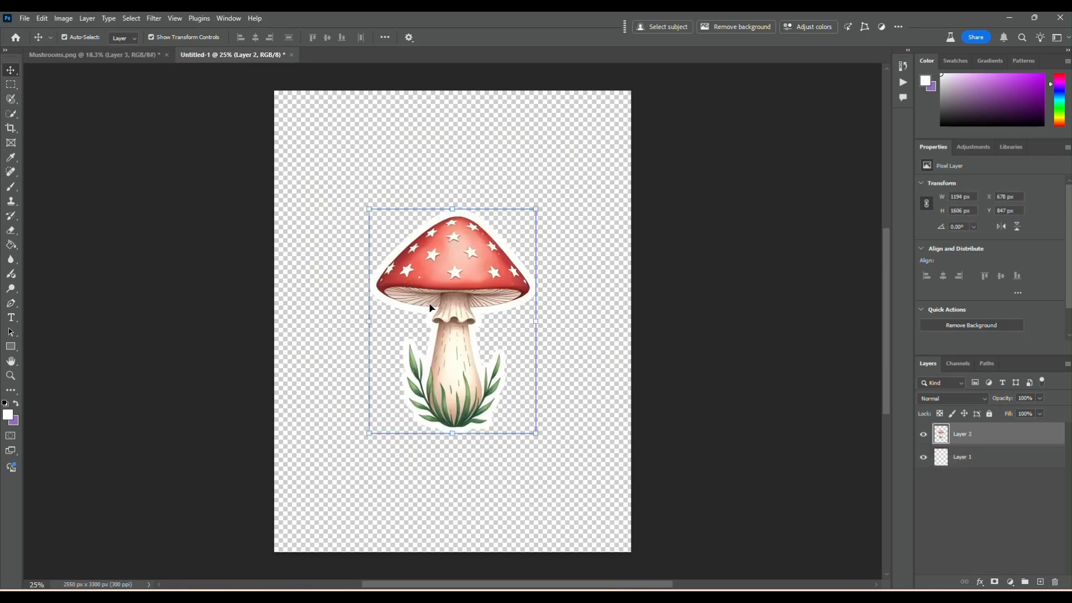
# Move the red star mushroom to the page's upper-left corner and scale it down to about 36.8%
pyautogui.moveTo(454, 337); pyautogui.dragTo(375, 237)
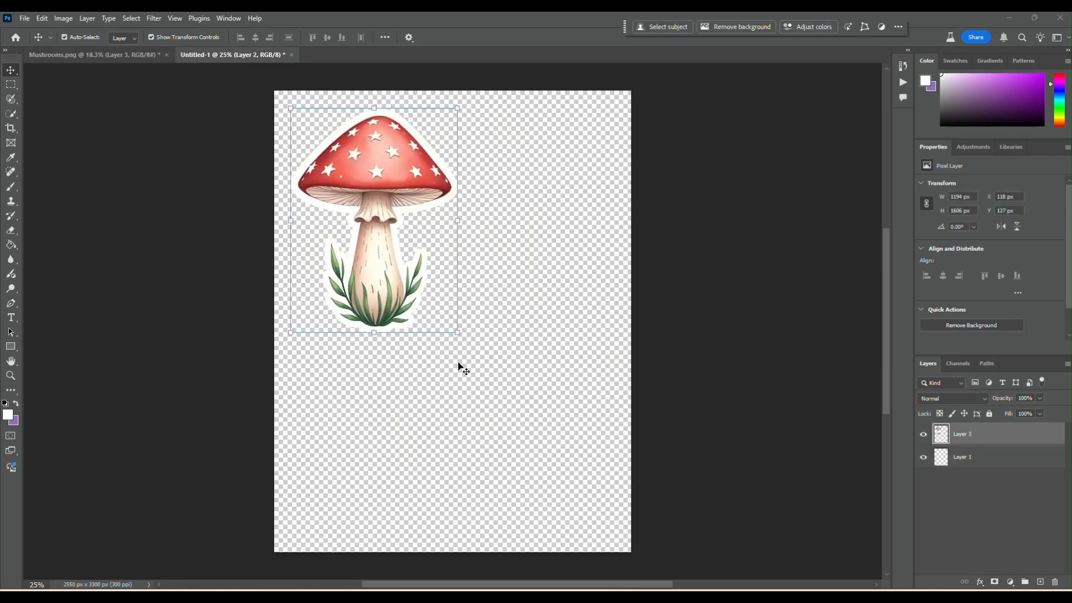
pyautogui.moveTo(457, 332); pyautogui.dragTo(342, 194)
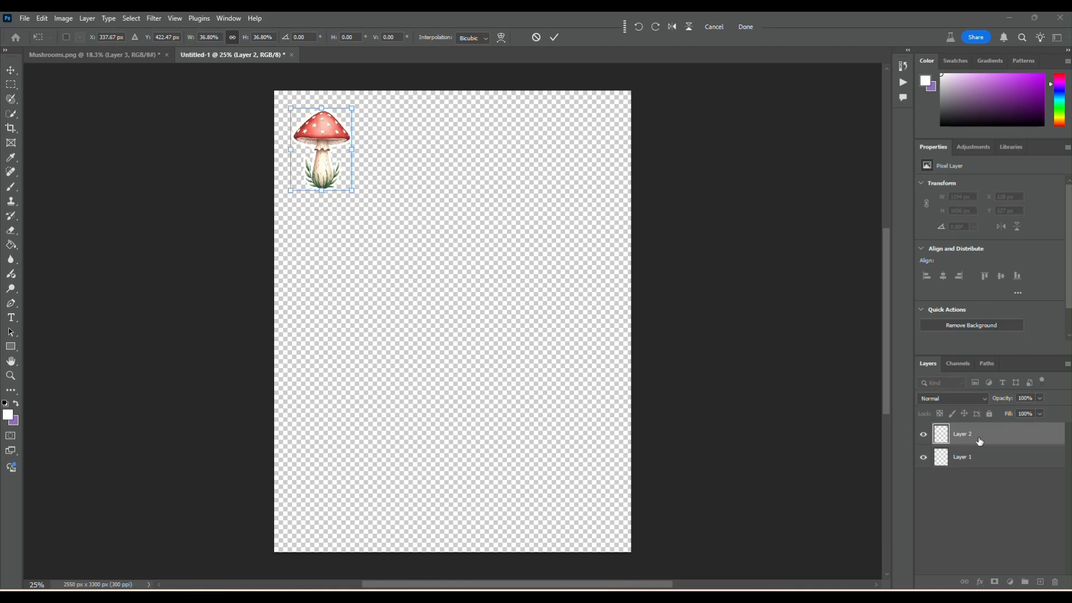
pyautogui.press('Return')
# Paste a second red star mushroom, place it to the right of the first, and scale it down, keeping it larger than the first copy
pyautogui.hotkey('ctrl', 'v')
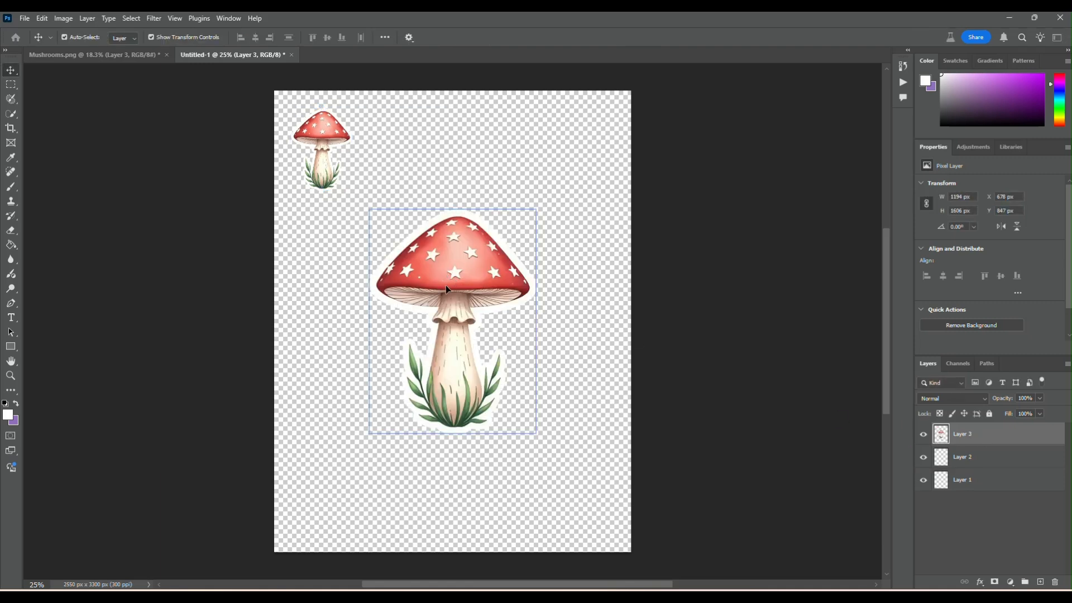
pyautogui.moveTo(445, 286); pyautogui.dragTo(428, 214)
pyautogui.moveTo(516, 370); pyautogui.dragTo(393, 195)
# Copy the orange star mushroom, Layer 4 in Mushrooms.png, and paste it into the letter-size document
pyautogui.click(111, 54)
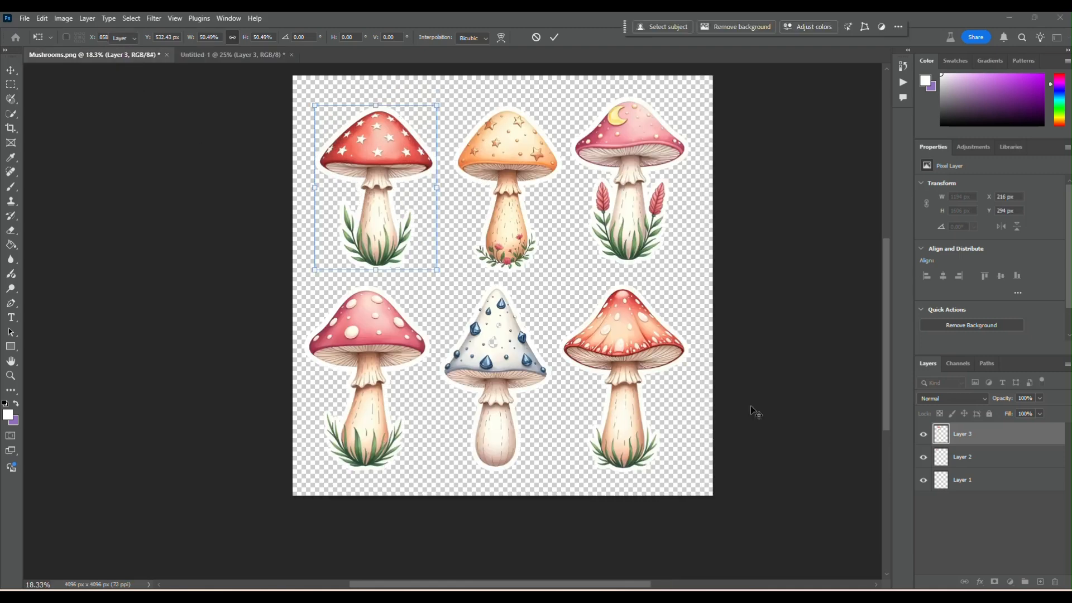
pyautogui.click(948, 457)
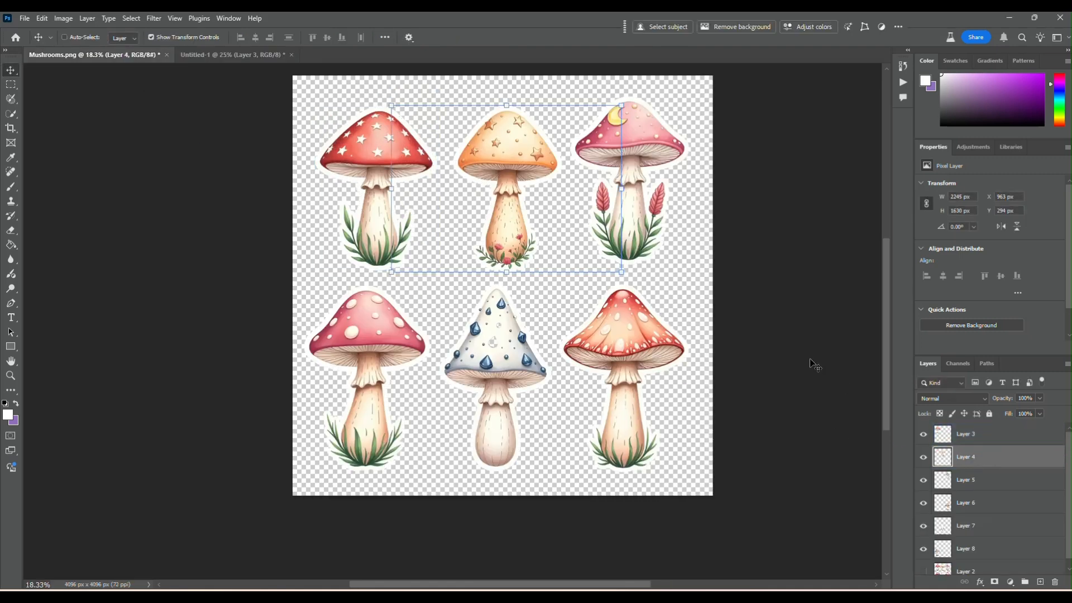
pyautogui.moveTo(207, 47); pyautogui.dragTo(555, 341)
pyautogui.moveTo(447, 196); pyautogui.dragTo(438, 175)
pyautogui.moveTo(507, 107); pyautogui.dragTo(443, 196)
pyautogui.moveTo(398, 252); pyautogui.dragTo(409, 162)
pyautogui.click(542, 398)
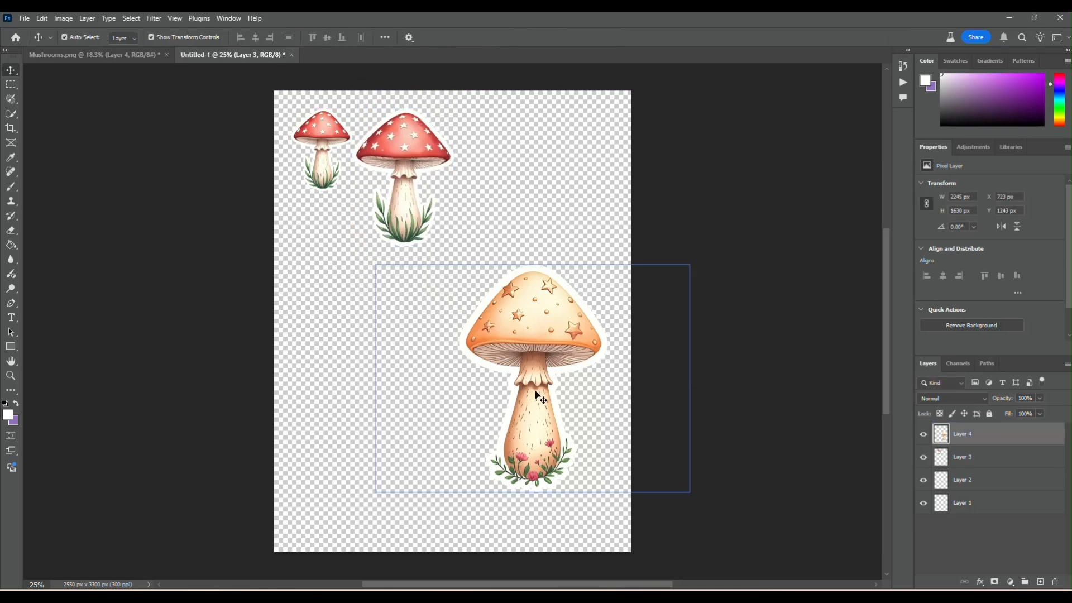
# Scale the orange star mushroom down to about 46.5% and place it below the small red star mushroom
pyautogui.moveTo(542, 399); pyautogui.dragTo(364, 378)
pyautogui.moveTo(517, 474); pyautogui.dragTo(348, 351)
pyautogui.moveTo(303, 288); pyautogui.dragTo(357, 257)
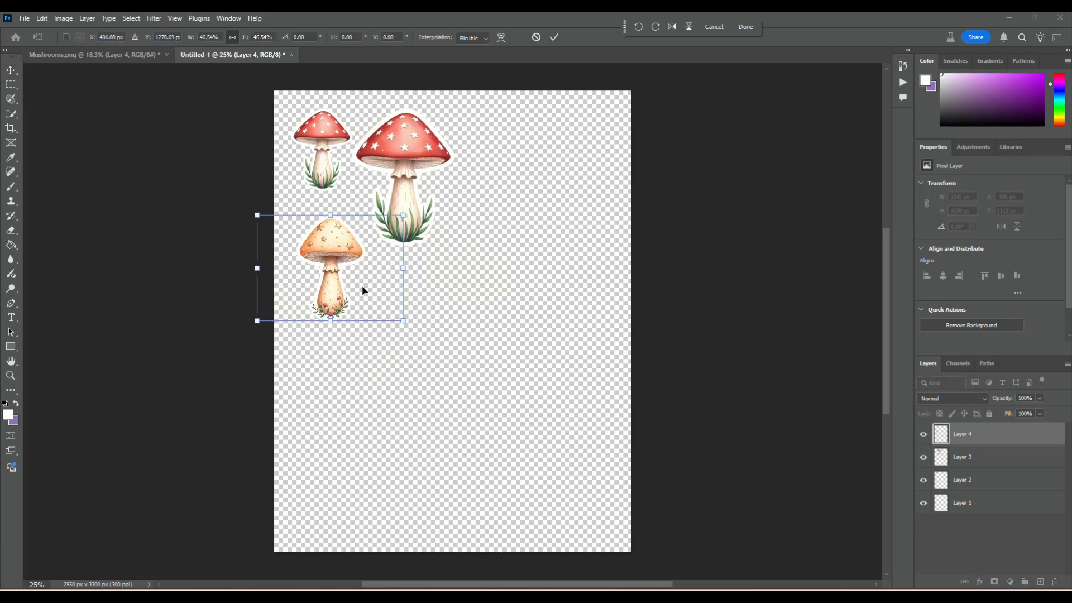
pyautogui.click(965, 435)
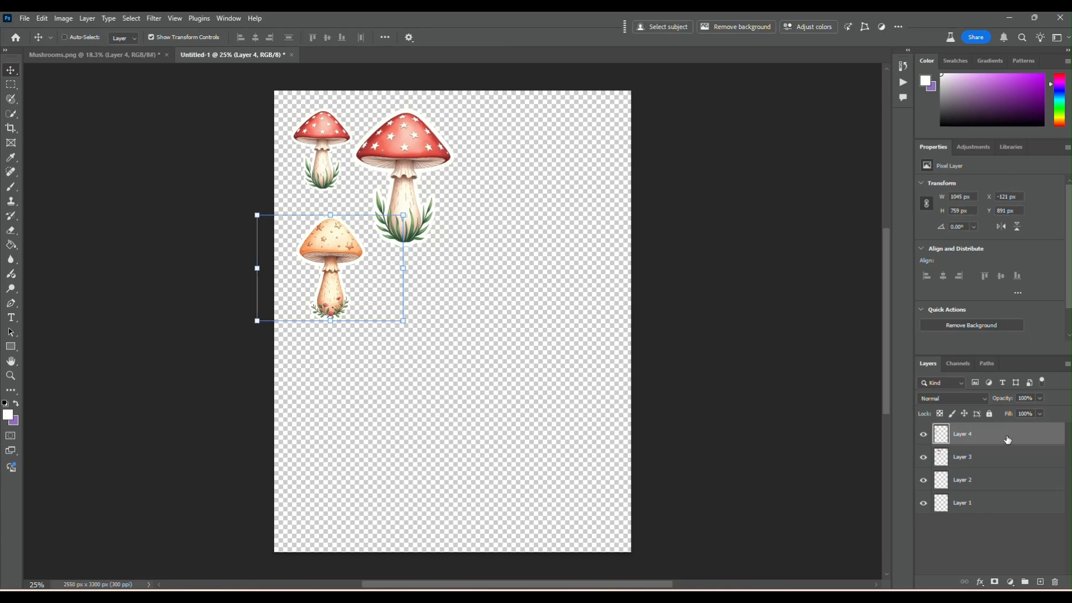
# Paste a second orange star mushroom and place it below the first, scaled down but kept larger than the first copy
pyautogui.hotkey('ctrl', 'v')
pyautogui.moveTo(454, 235); pyautogui.dragTo(519, 178)
pyautogui.moveTo(670, 378); pyautogui.dragTo(334, 435)
pyautogui.moveTo(401, 446); pyautogui.dragTo(430, 476)
pyautogui.moveTo(324, 363); pyautogui.dragTo(329, 369)
pyautogui.click(1003, 554)
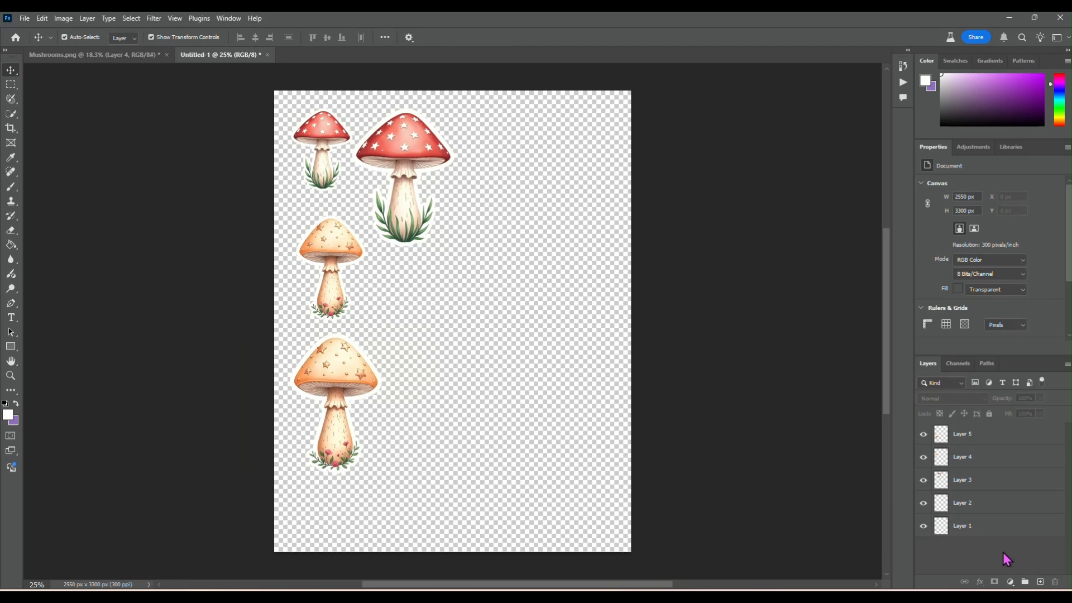
# Bring the pink moon mushroom, Layer 5 in Mushrooms.png, onto the letter page at about 53.3% scale, beside the larger red star mushroom
pyautogui.click(133, 58)
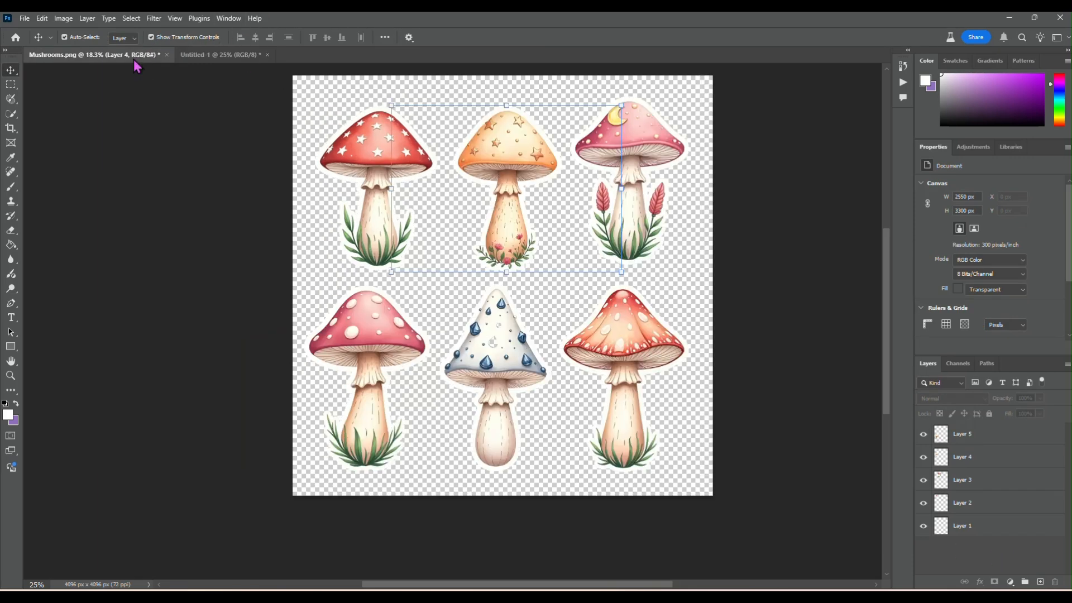
pyautogui.click(664, 153)
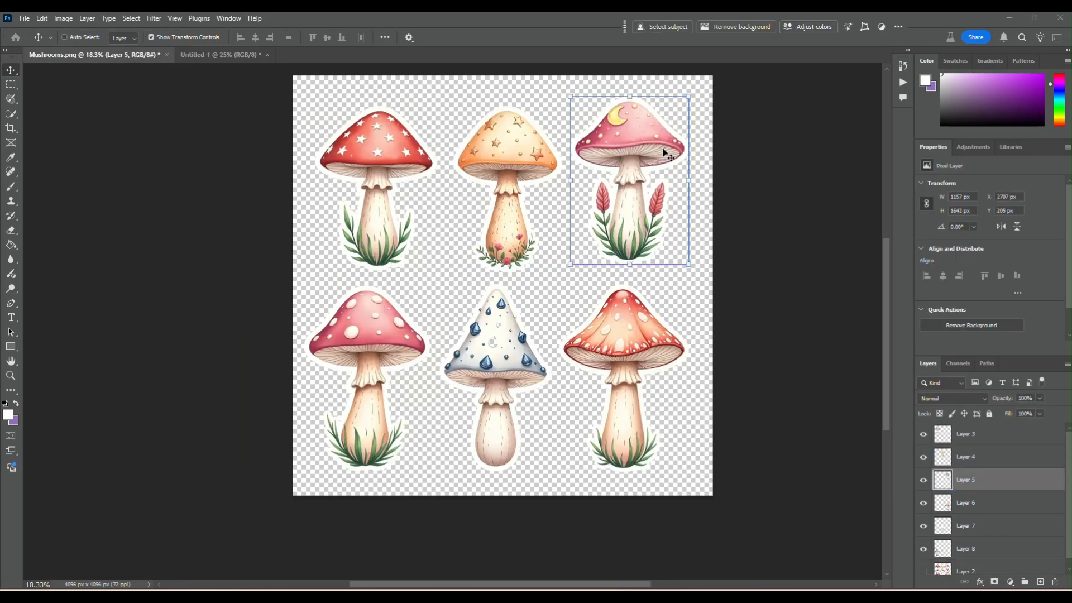
pyautogui.moveTo(205, 56); pyautogui.dragTo(514, 196)
pyautogui.moveTo(617, 364); pyautogui.dragTo(541, 266)
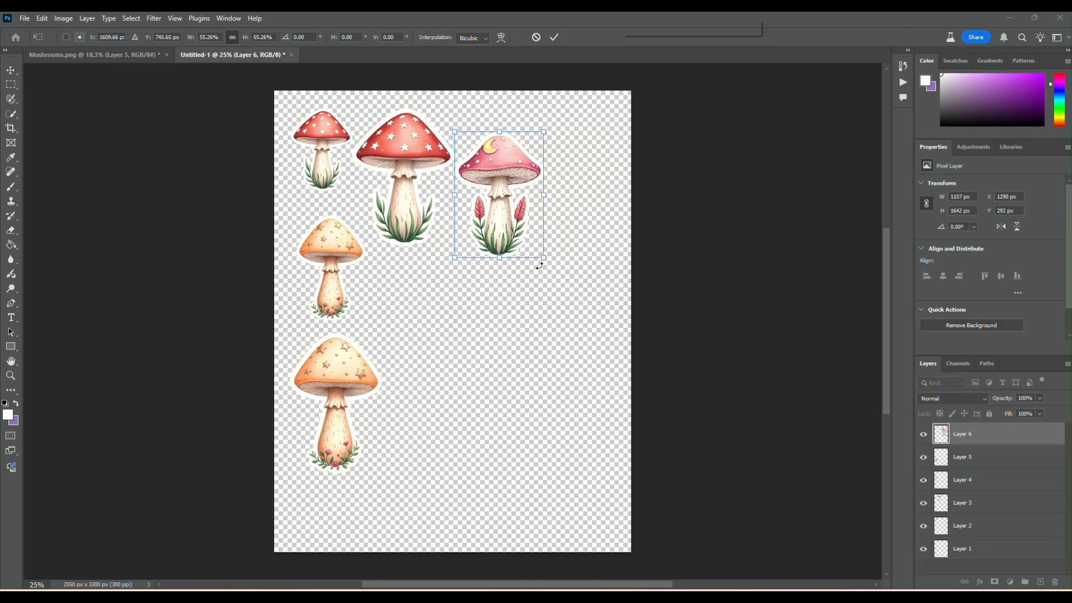
pyautogui.moveTo(510, 232); pyautogui.dragTo(550, 234)
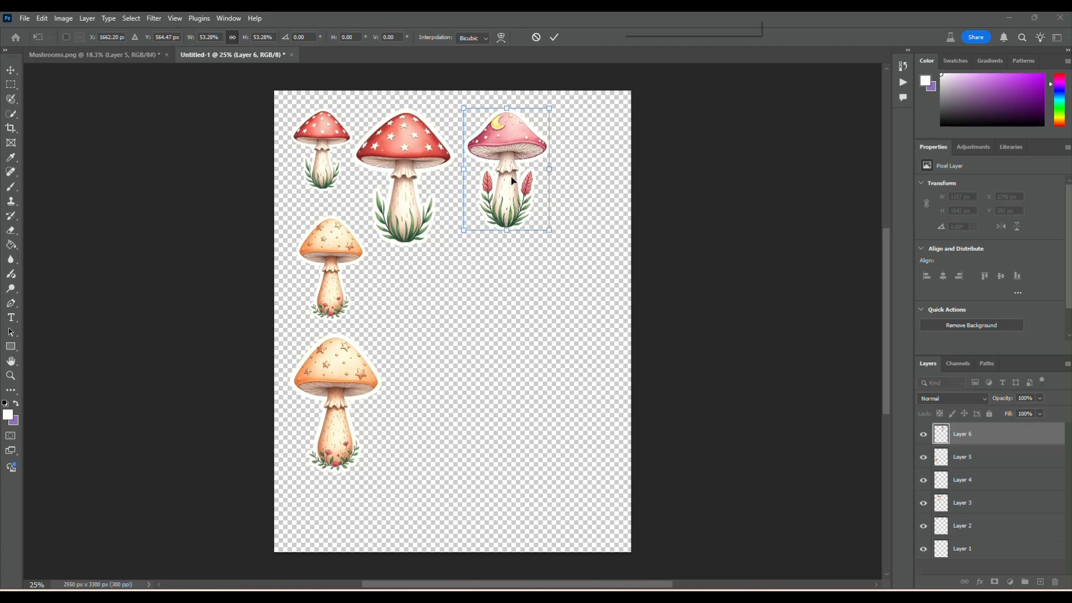
pyautogui.press('Return')
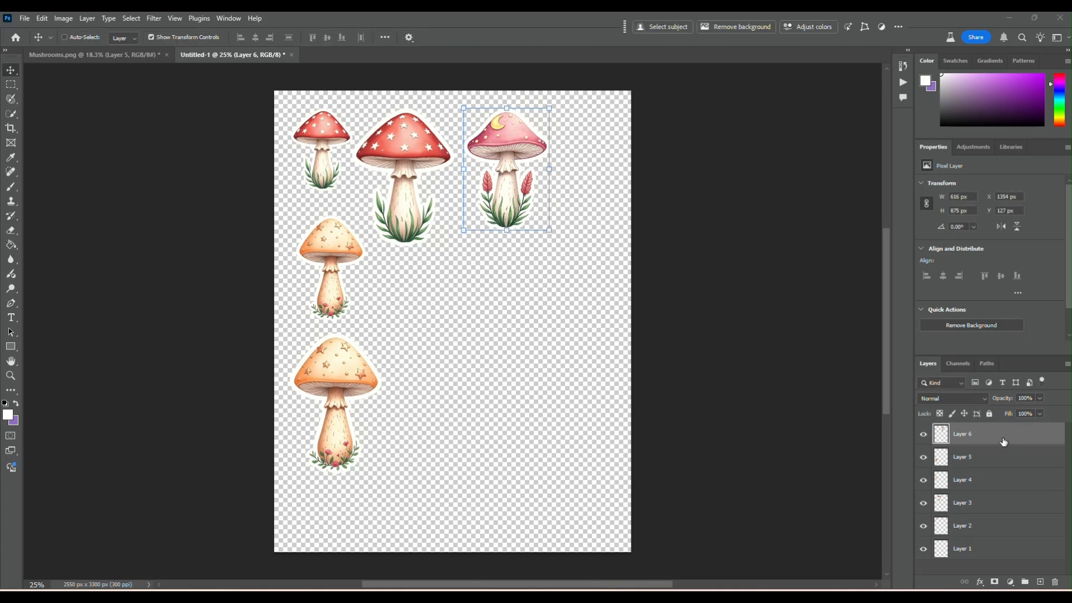
# Paste a second, much smaller moon mushroom in the page's upper-right corner and nudge both moon mushrooms slightly left
pyautogui.hotkey('ctrl', 'v')
pyautogui.moveTo(485, 279); pyautogui.dragTo(496, 299)
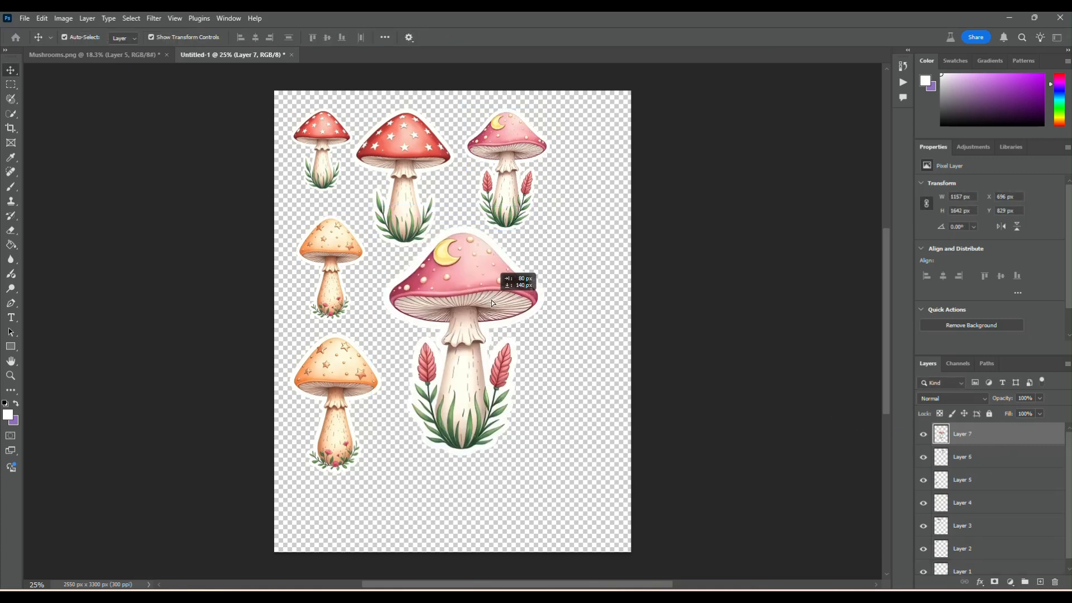
pyautogui.moveTo(546, 461); pyautogui.dragTo(587, 161)
pyautogui.moveTo(524, 154); pyautogui.dragTo(521, 159)
pyautogui.press('Return')
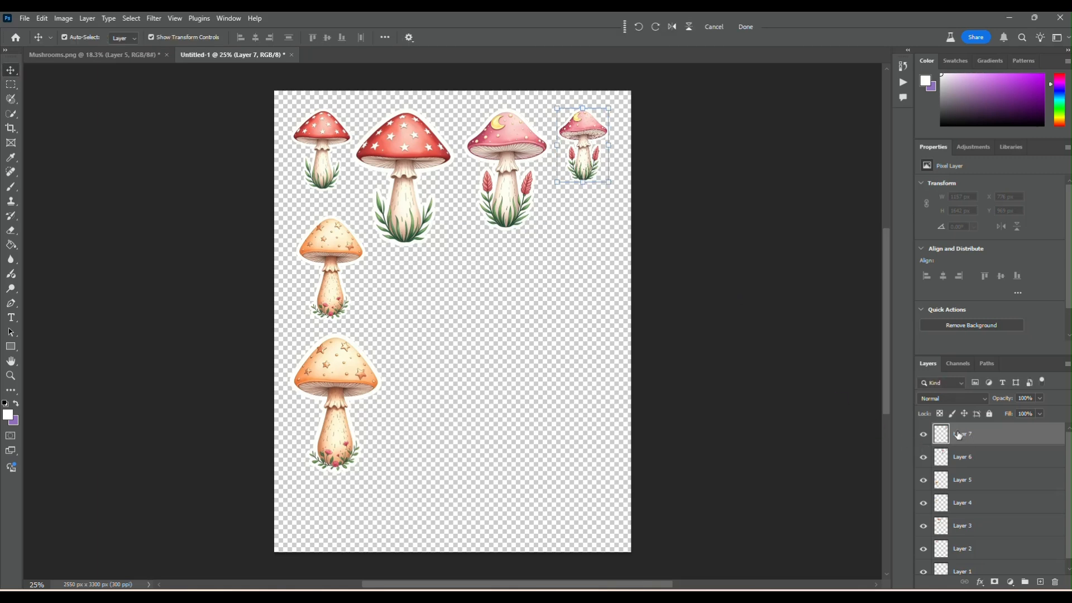
pyautogui.moveTo(583, 163); pyautogui.dragTo(576, 163)
pyautogui.moveTo(508, 151); pyautogui.dragTo(504, 149)
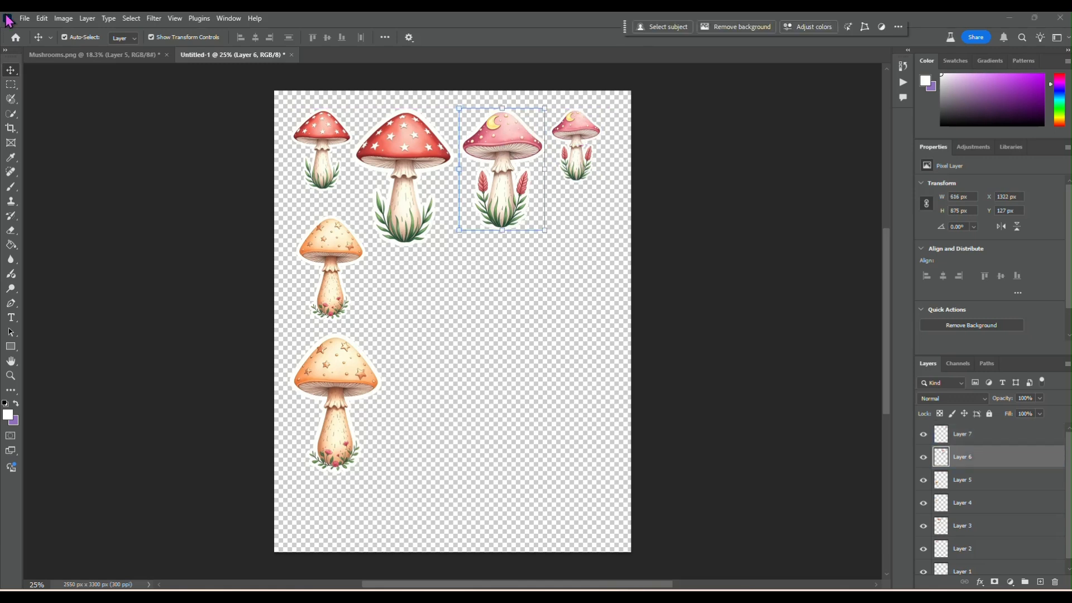
# Bring the spotted pink mushroom, Layer 8 in Mushrooms.png, onto the letter page at about 52.3% scale, below the larger red star mushroom
pyautogui.click(67, 55)
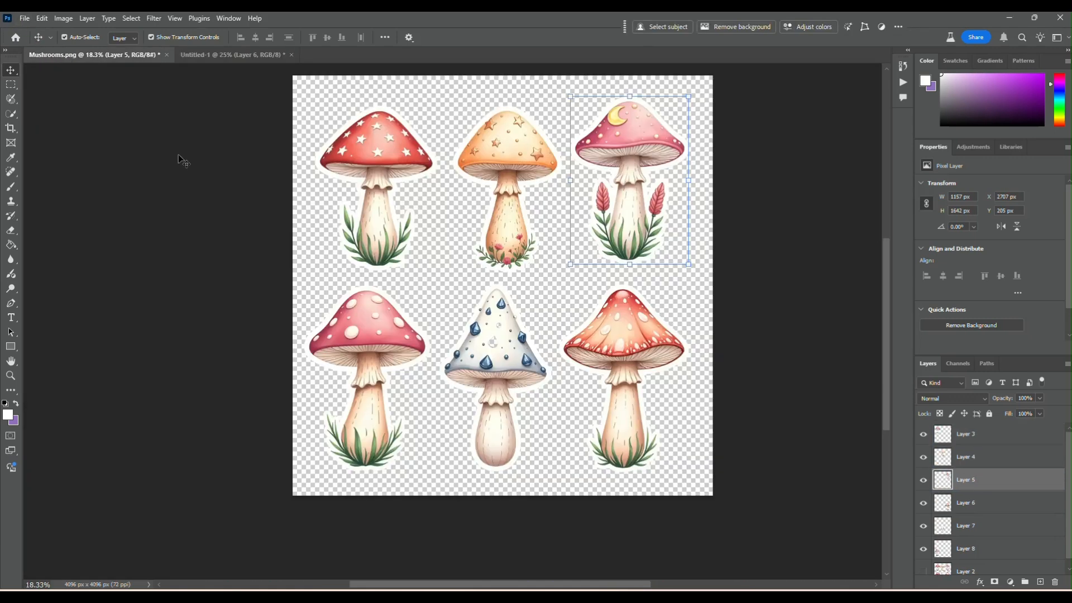
pyautogui.click(269, 54)
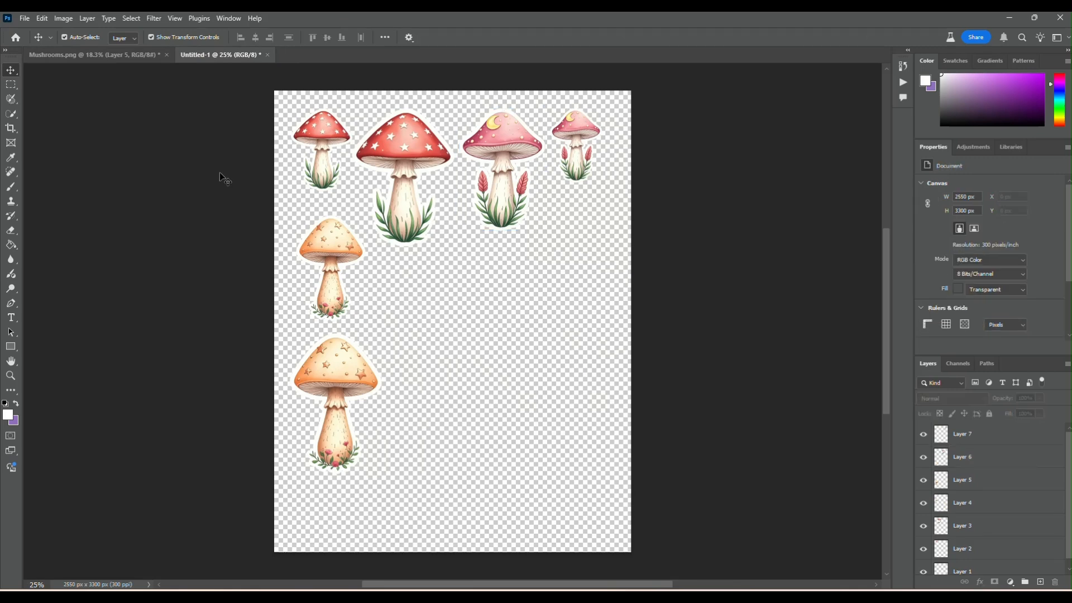
pyautogui.click(130, 60)
pyautogui.click(373, 353)
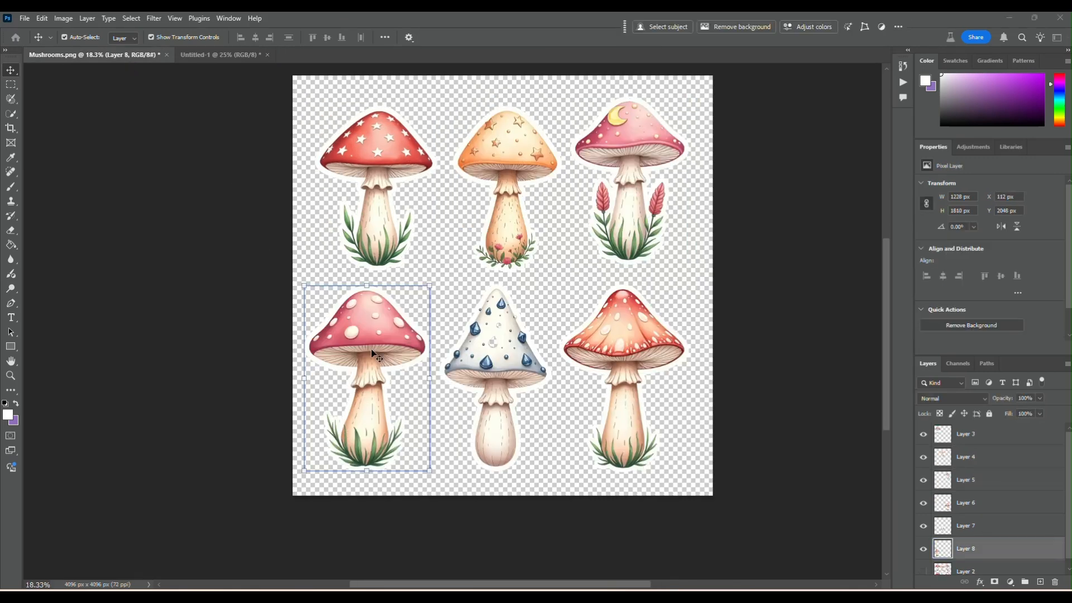
pyautogui.moveTo(206, 36); pyautogui.dragTo(450, 341)
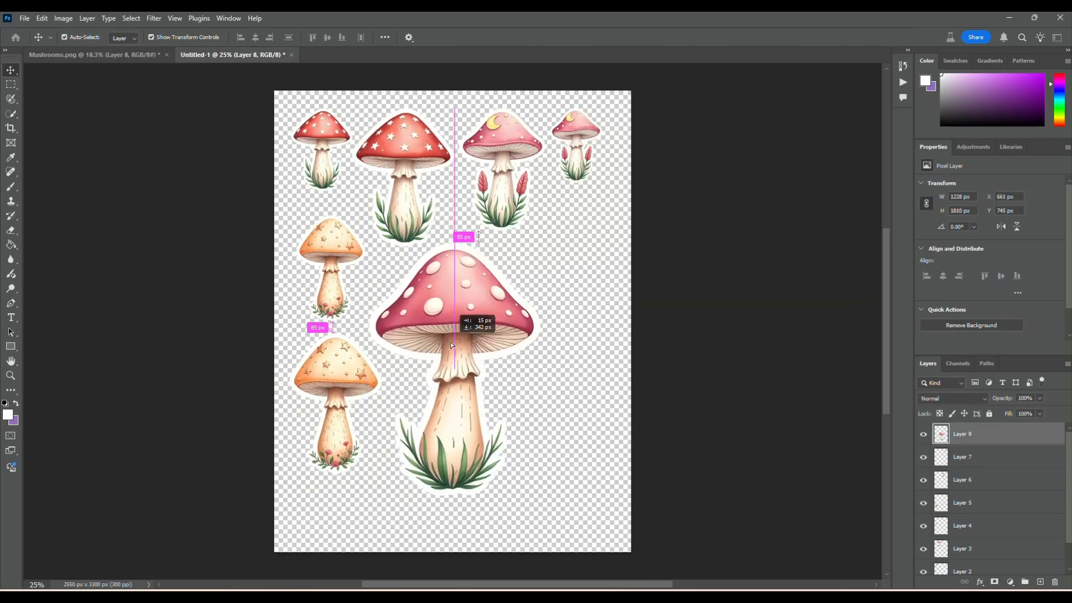
pyautogui.hotkey('ctrl', 't')
pyautogui.moveTo(539, 495); pyautogui.dragTo(422, 357)
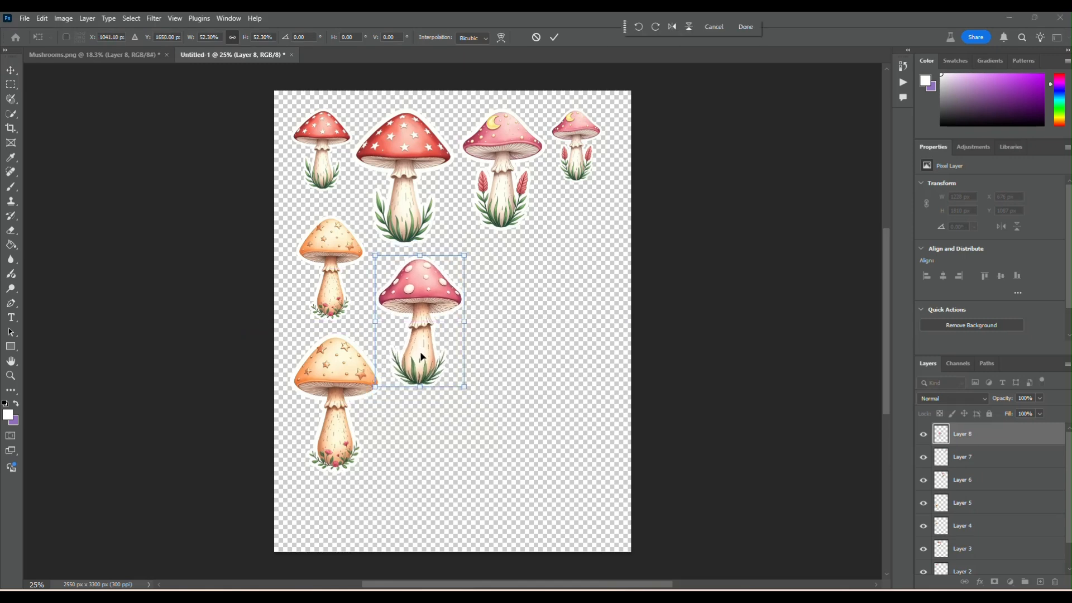
pyautogui.press('Return')
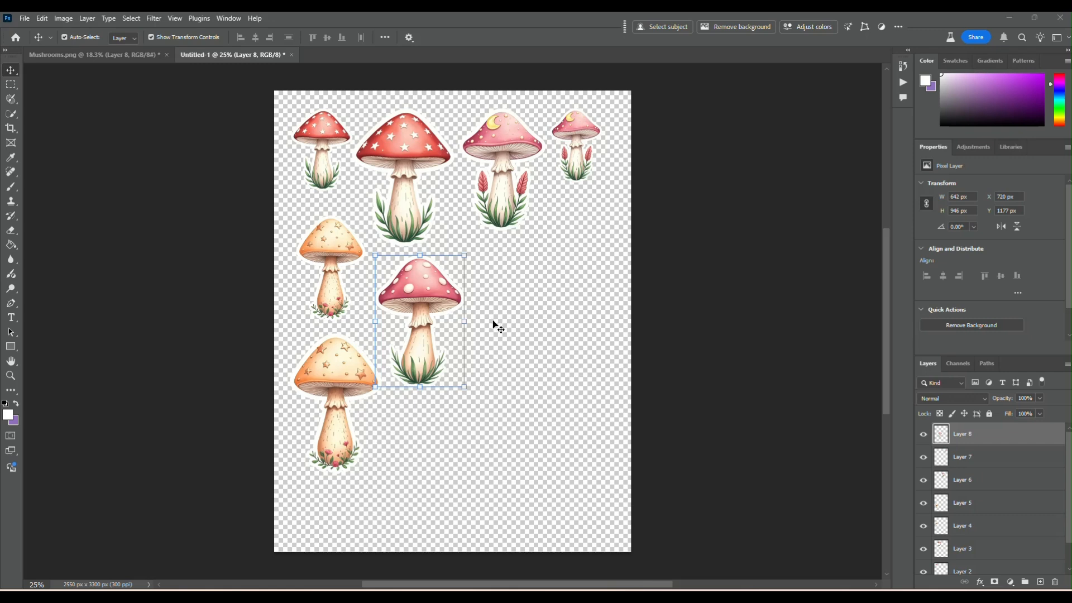
# Paste a second spotted pink mushroom at about 69.6% scale below the moon mushrooms and shift the first copy closer to it
pyautogui.hotkey('ctrl', 'v')
pyautogui.moveTo(458, 322); pyautogui.dragTo(550, 357)
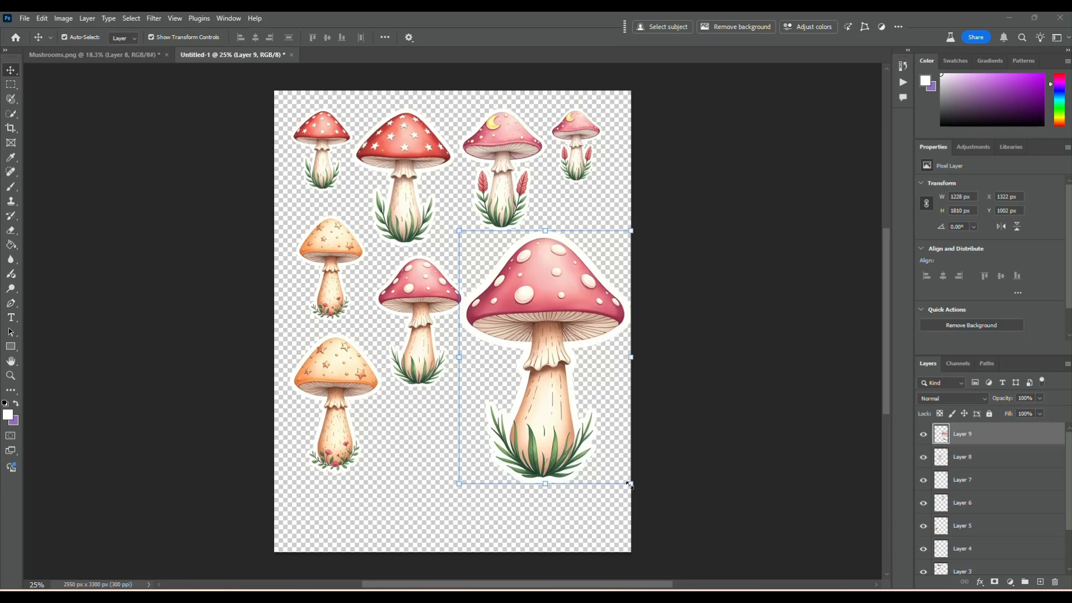
pyautogui.moveTo(629, 485); pyautogui.dragTo(566, 415)
pyautogui.moveTo(513, 366); pyautogui.dragTo(557, 346)
pyautogui.moveTo(466, 293)
pyautogui.mouseDown()
pyautogui.moveTo(445, 284)
pyautogui.moveTo(458, 303)
pyautogui.moveTo(451, 295)
pyautogui.mouseUp()
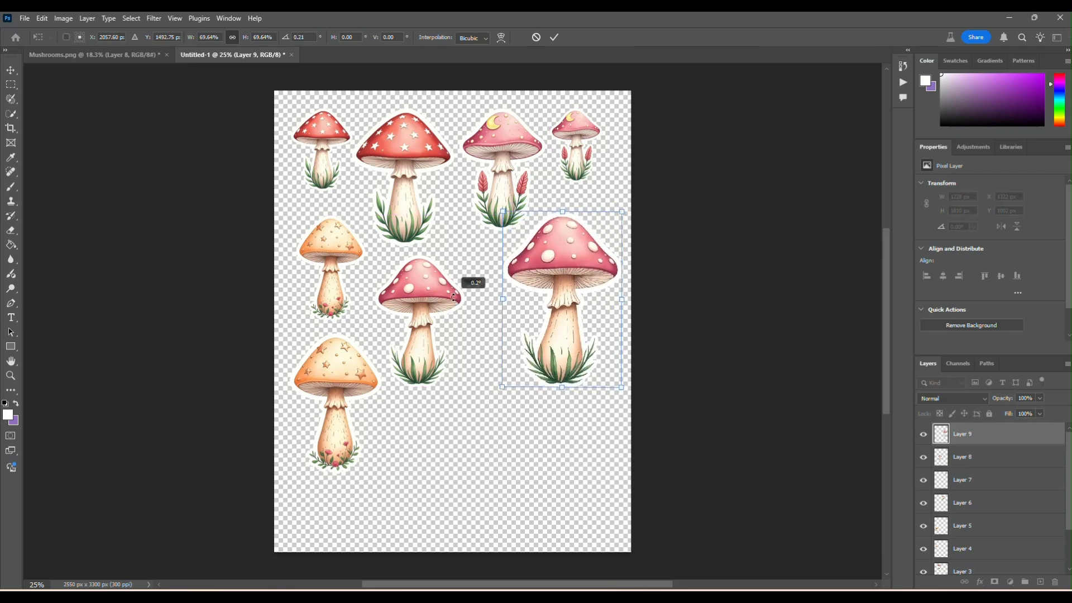
pyautogui.press('Return')
pyautogui.moveTo(565, 336); pyautogui.dragTo(561, 337)
pyautogui.moveTo(423, 306); pyautogui.dragTo(452, 291)
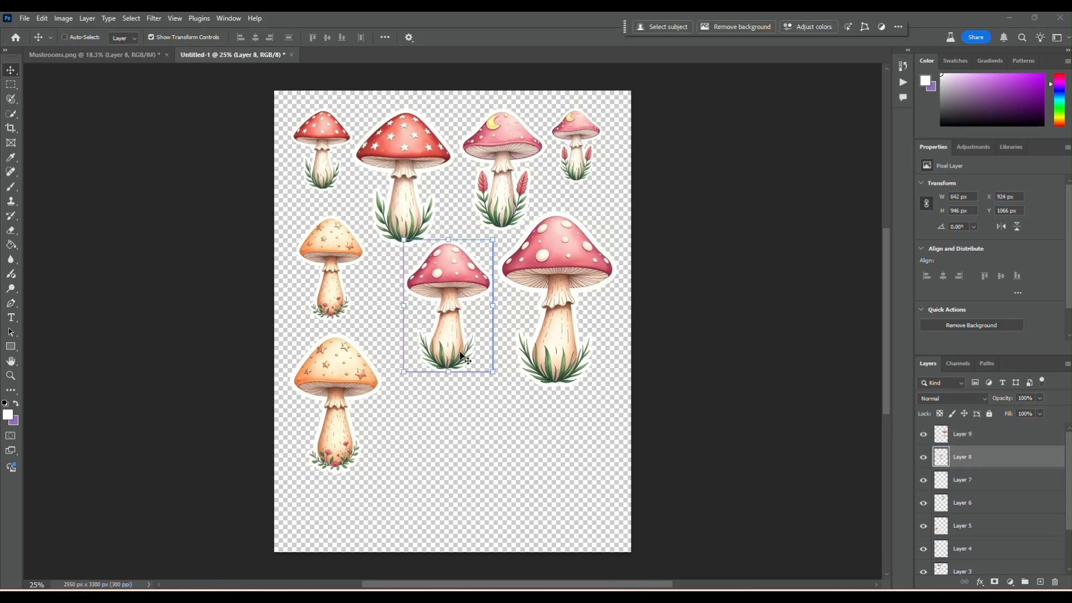
# Duplicate the smaller spotted pink mushroom, scale the copy to about 57.5%, and place it beside the small orange star mushroom
pyautogui.moveTo(453, 277); pyautogui.dragTo(408, 322)
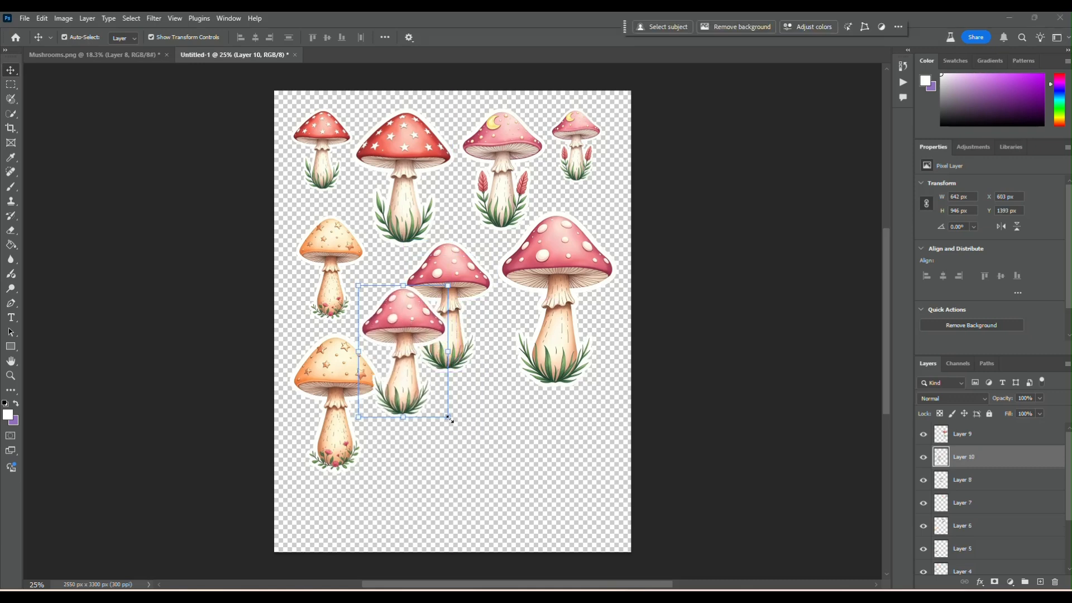
pyautogui.moveTo(449, 418); pyautogui.dragTo(387, 329)
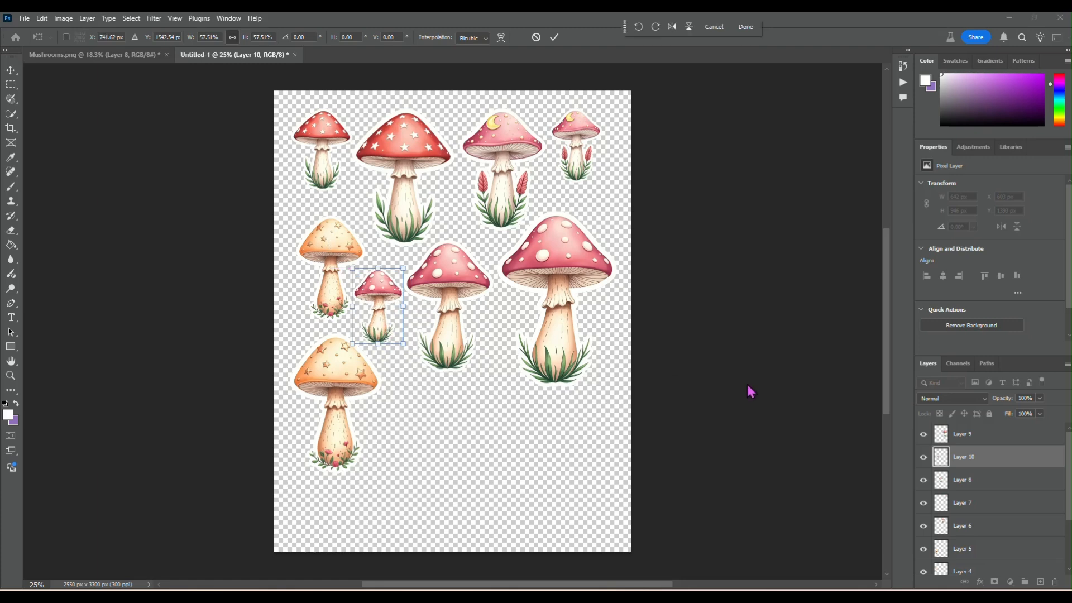
pyautogui.press('Return')
# Nudge the small orange star mushroom and the smallest spotted pink mushroom up and toward the page's left edge
pyautogui.moveTo(334, 246); pyautogui.dragTo(325, 243)
pyautogui.moveTo(383, 295); pyautogui.dragTo(377, 287)
pyautogui.moveTo(349, 362); pyautogui.dragTo(344, 361)
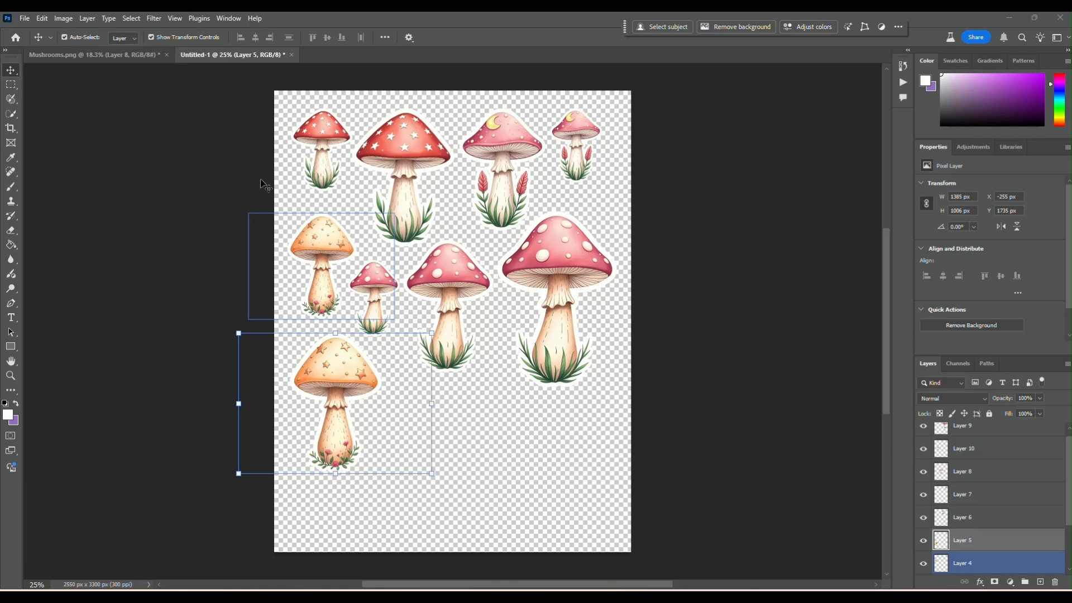
# Bring the blue-gem mushroom, Layer 7 in Mushrooms.png, onto the letter page at about 66.3% scale, beside the larger orange star mushroom
pyautogui.click(138, 55)
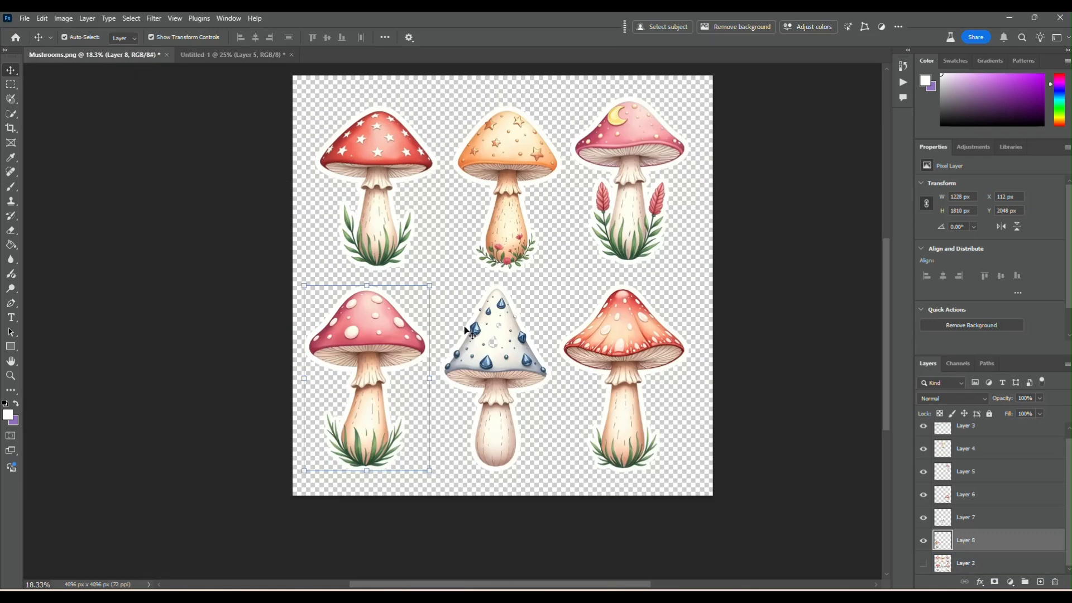
pyautogui.click(495, 371)
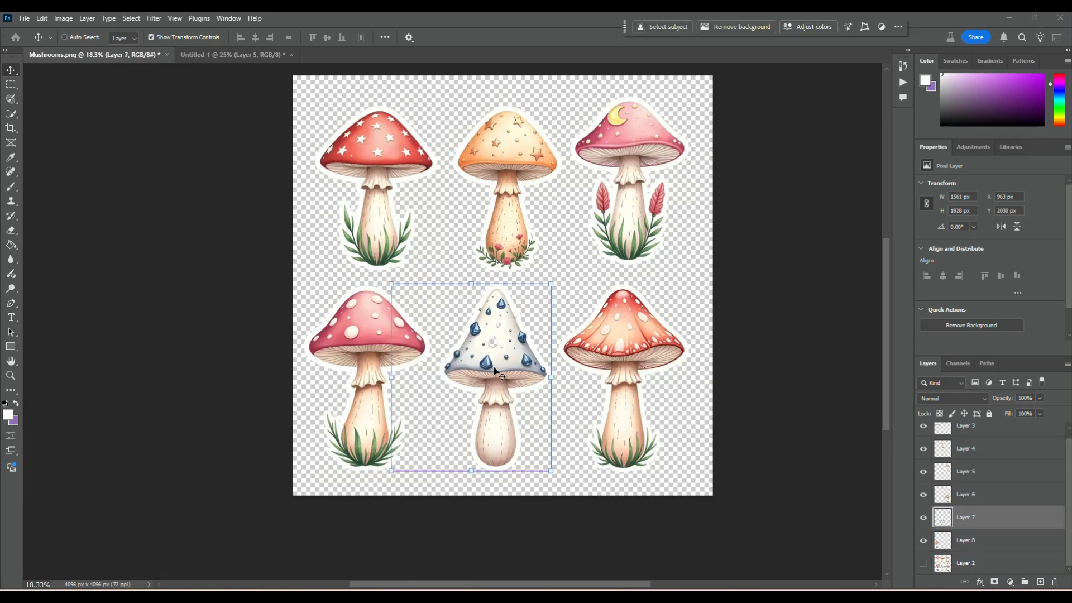
pyautogui.moveTo(339, 82); pyautogui.dragTo(584, 384)
pyautogui.moveTo(489, 394); pyautogui.dragTo(510, 490)
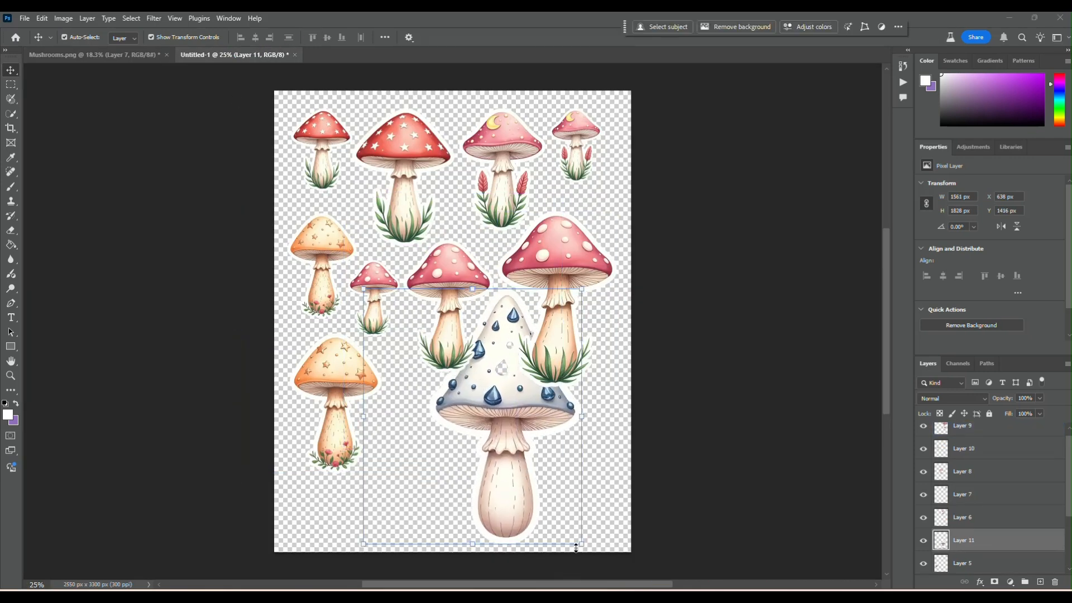
pyautogui.moveTo(583, 542); pyautogui.dragTo(507, 458)
pyautogui.moveTo(457, 424); pyautogui.dragTo(415, 504)
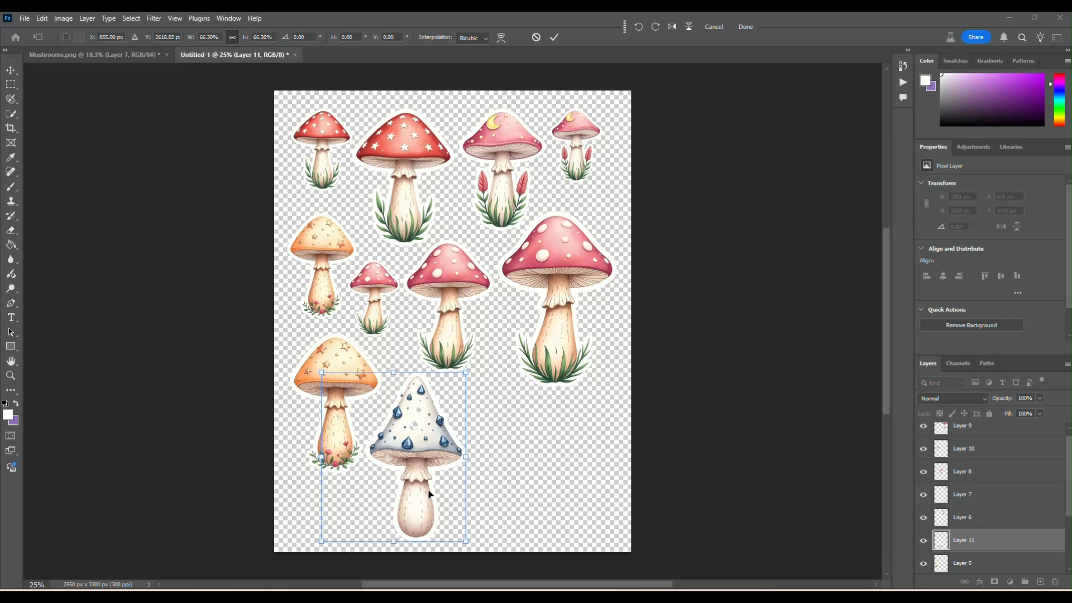
pyautogui.moveTo(420, 445)
pyautogui.mouseDown()
pyautogui.moveTo(442, 434)
pyautogui.moveTo(423, 436)
pyautogui.mouseUp()
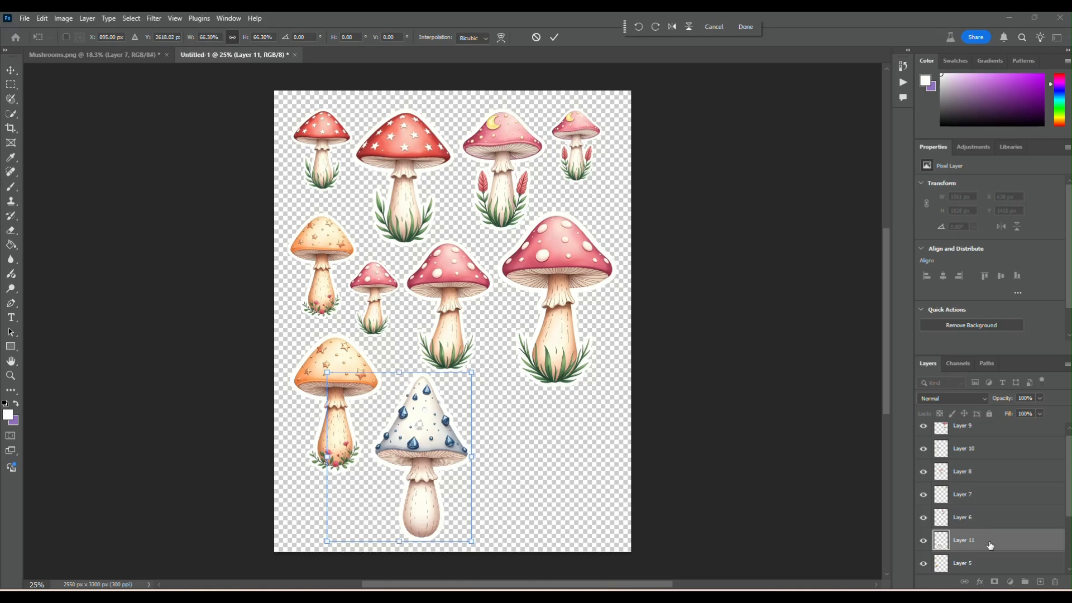
pyautogui.press('Return')
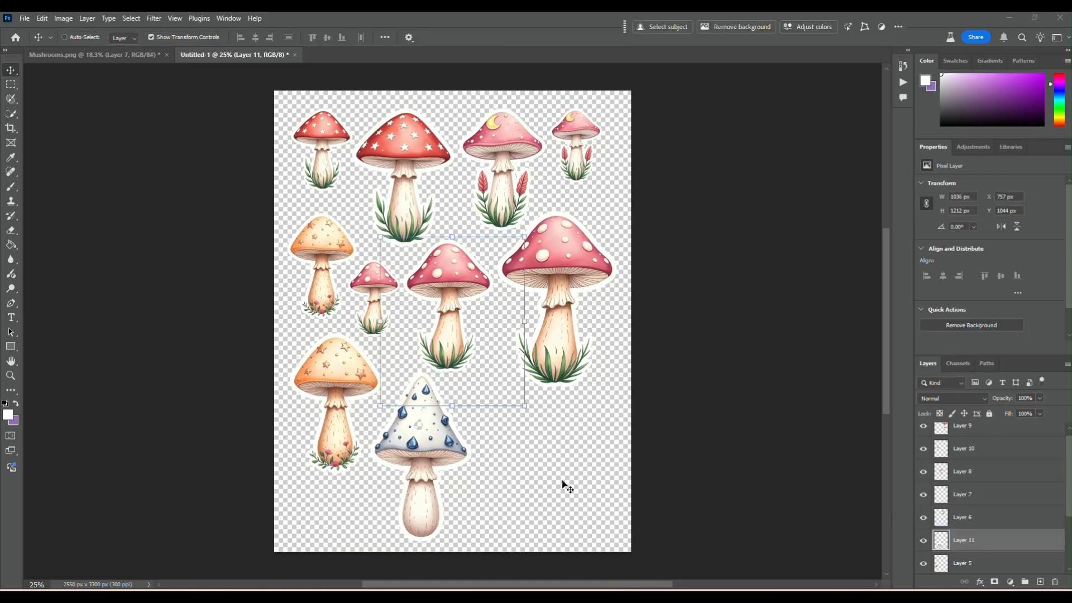
# Duplicate the blue-gem mushroom, scale the copy to about 53.6%, and place it below the larger orange star mushroom
pyautogui.moveTo(447, 468); pyautogui.dragTo(542, 446)
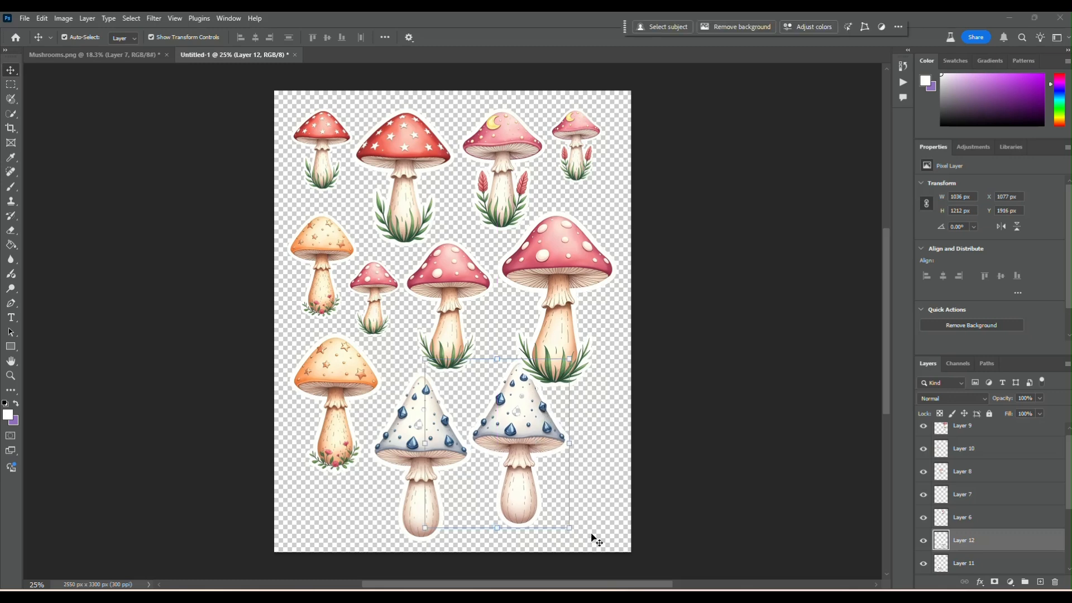
pyautogui.moveTo(565, 526); pyautogui.dragTo(502, 449)
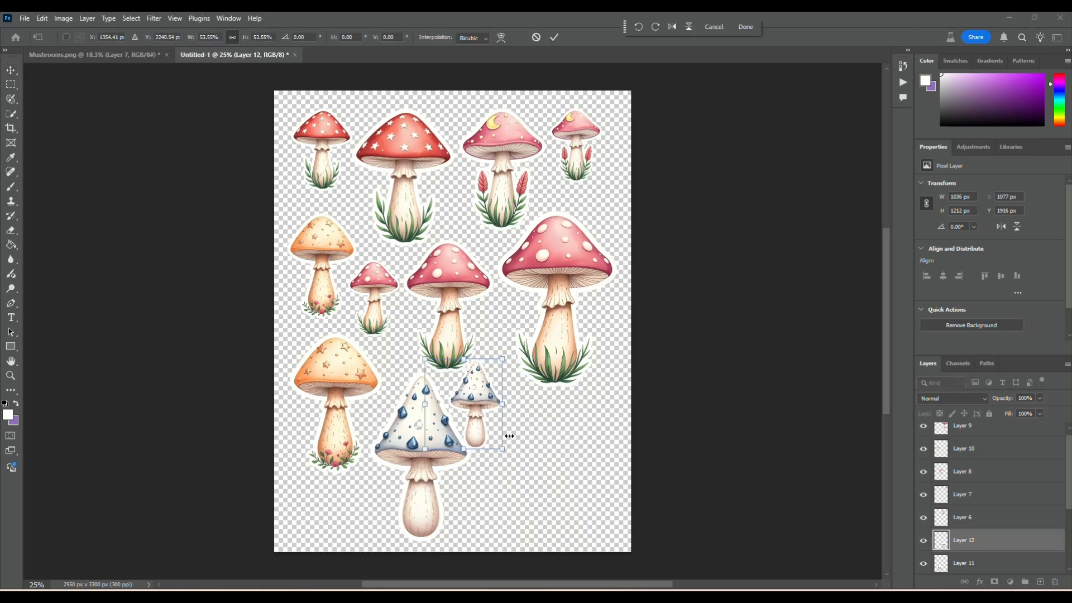
pyautogui.moveTo(468, 395); pyautogui.dragTo(355, 492)
pyautogui.click(335, 356)
pyautogui.click(559, 419)
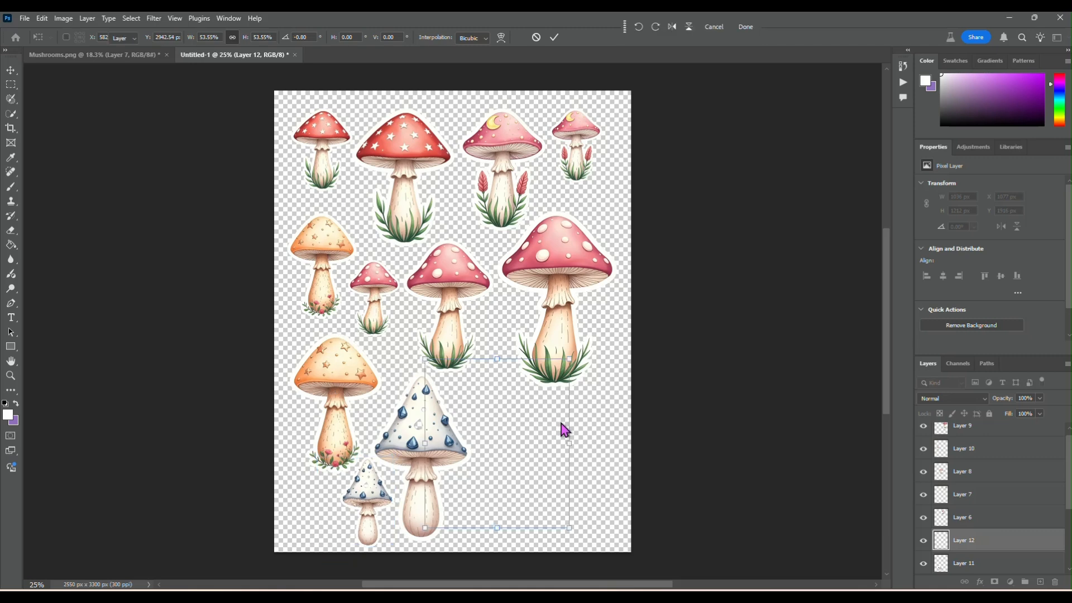
# Move the small blue-gem mushroom up between the larger blue-gem mushroom and the largest spotted pink mushroom
pyautogui.moveTo(371, 500); pyautogui.dragTo(490, 402)
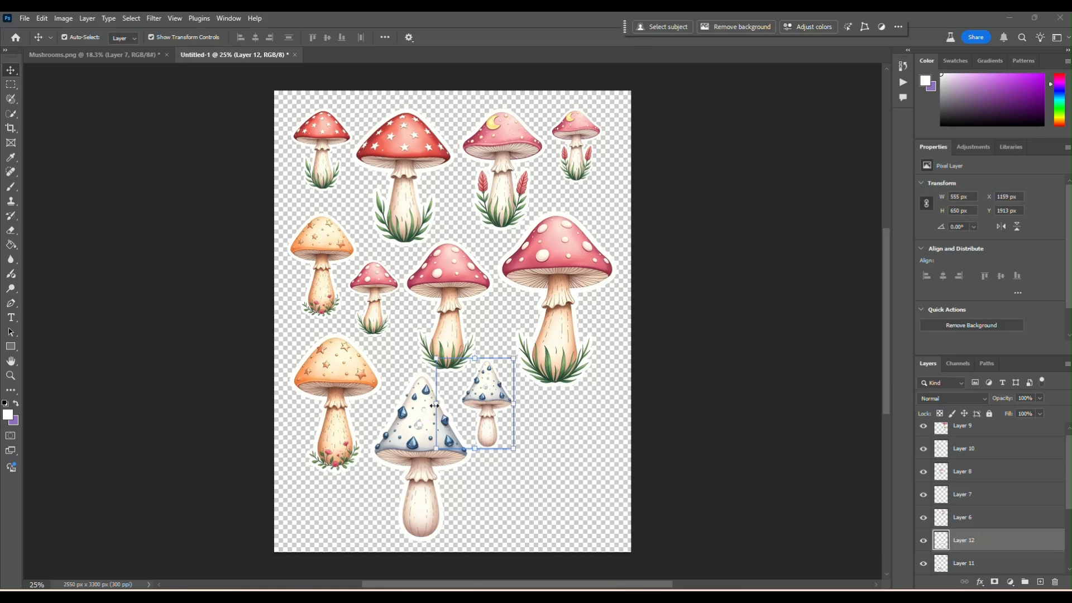
pyautogui.keyDown('shift'); pyautogui.click(427, 413); pyautogui.keyUp('shift')
pyautogui.click(426, 413)
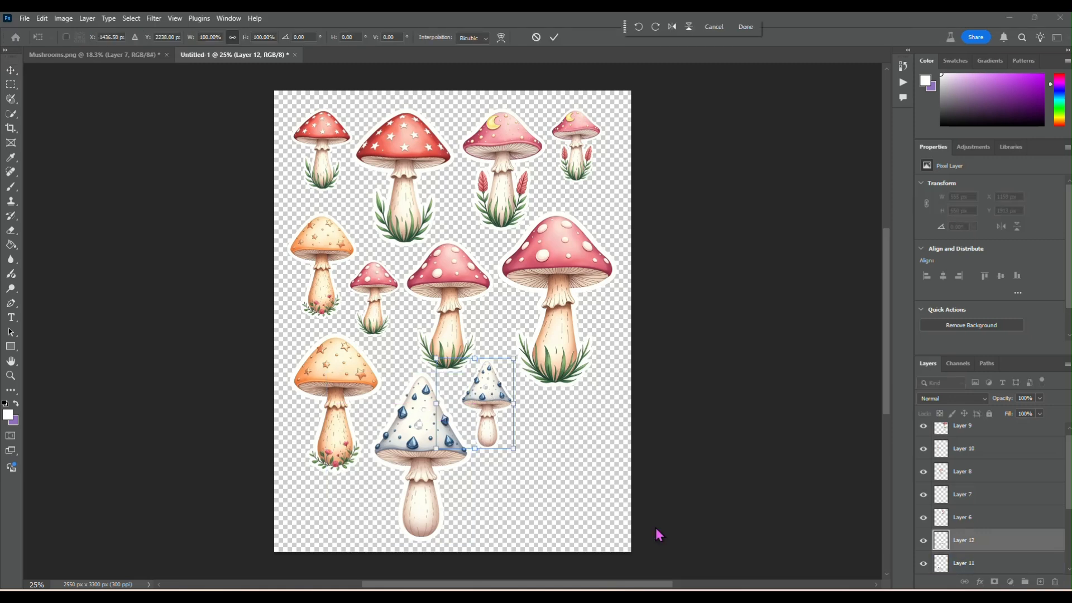
pyautogui.click(750, 508)
# Shift the larger blue-gem mushroom 35 px toward the larger orange star mushroom and fine-tune the small blue-gem mushroom's position
pyautogui.click(422, 497)
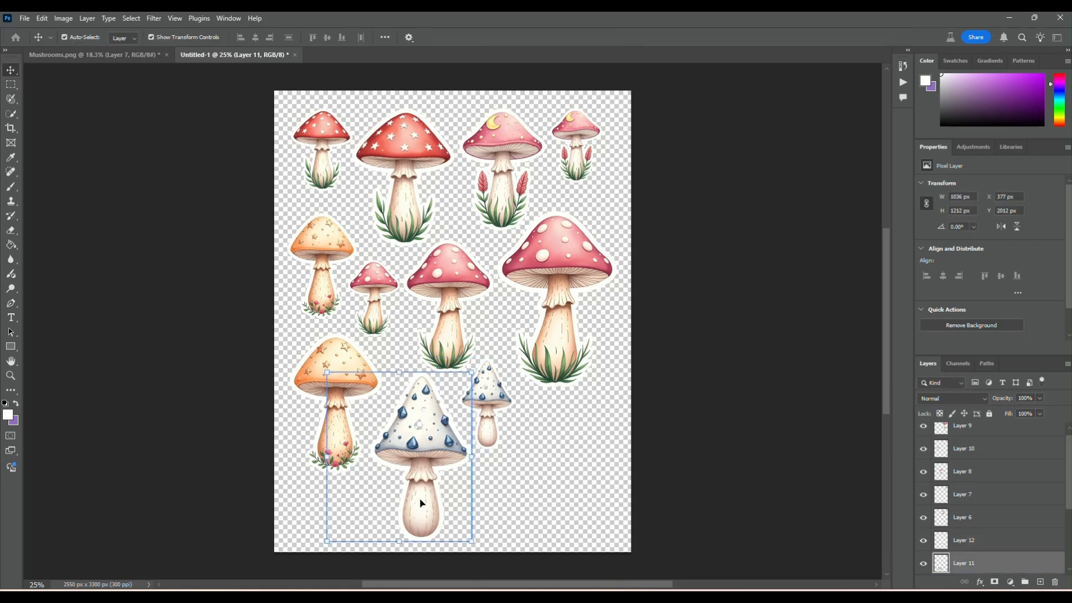
pyautogui.moveTo(422, 496); pyautogui.dragTo(417, 500)
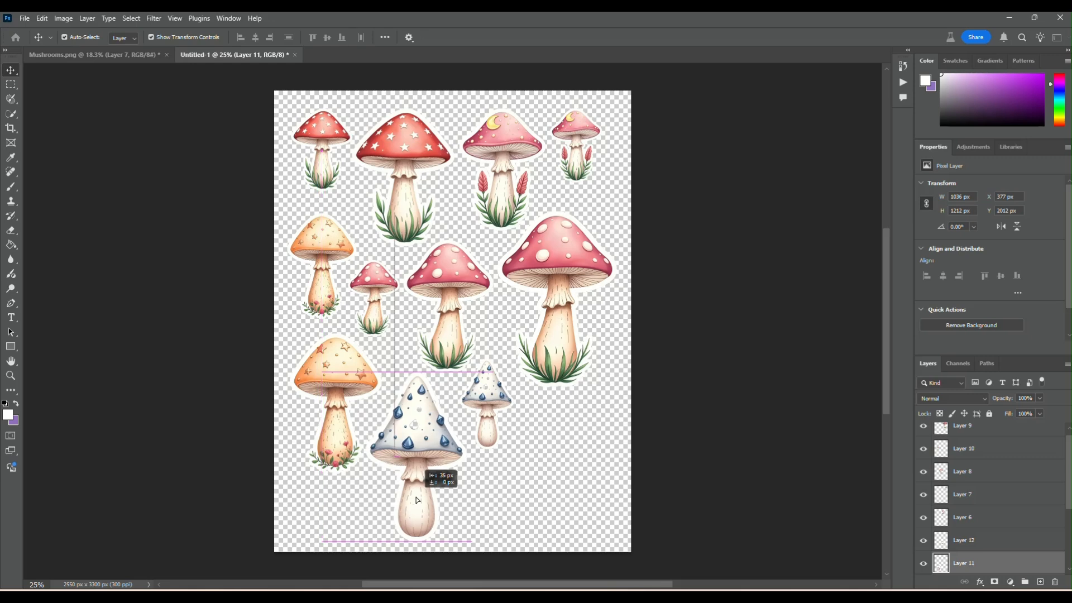
pyautogui.click(490, 393)
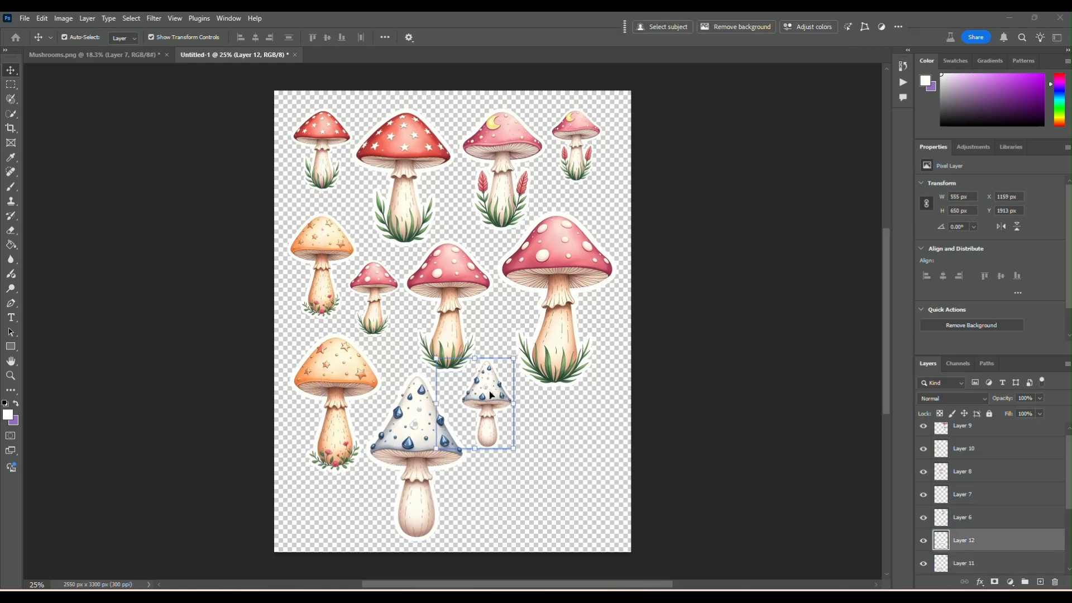
pyautogui.moveTo(493, 394); pyautogui.dragTo(494, 394)
pyautogui.click(723, 399)
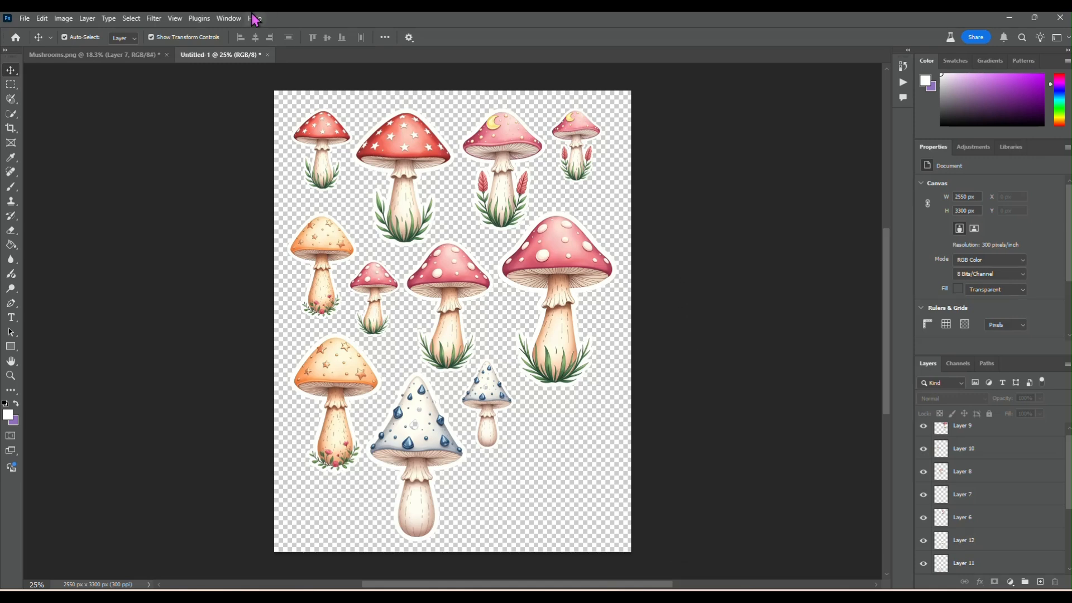
# Bring the red-orange spotted mushroom, Layer 6 in Mushrooms.png, onto the letter page at about 52.2% scale, below the largest spotted pink mushroom
pyautogui.click(150, 55)
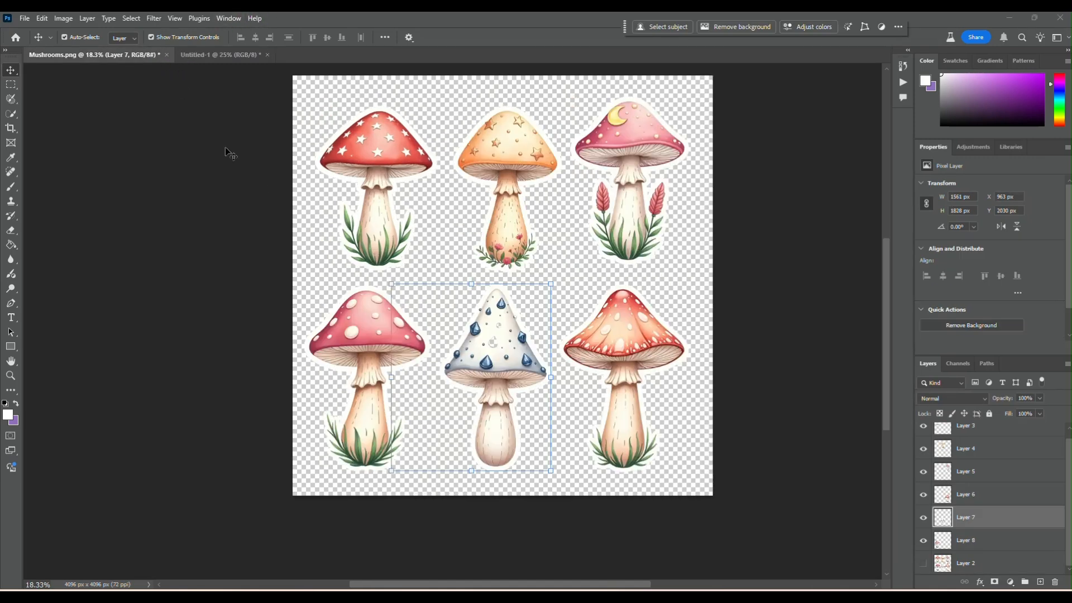
pyautogui.click(636, 361)
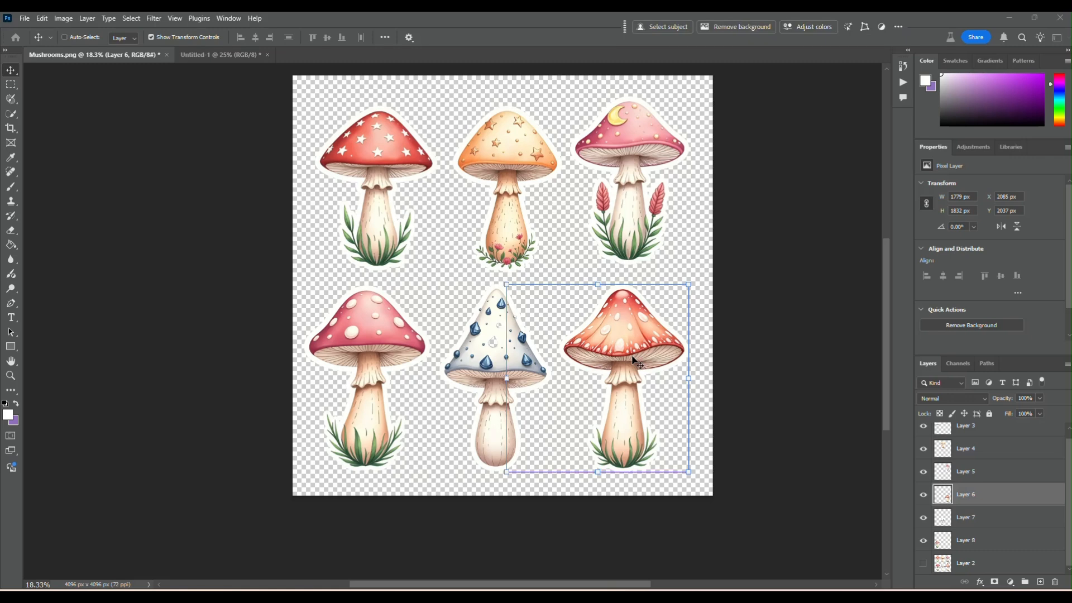
pyautogui.click(229, 55)
pyautogui.hotkey('ctrl', 'v')
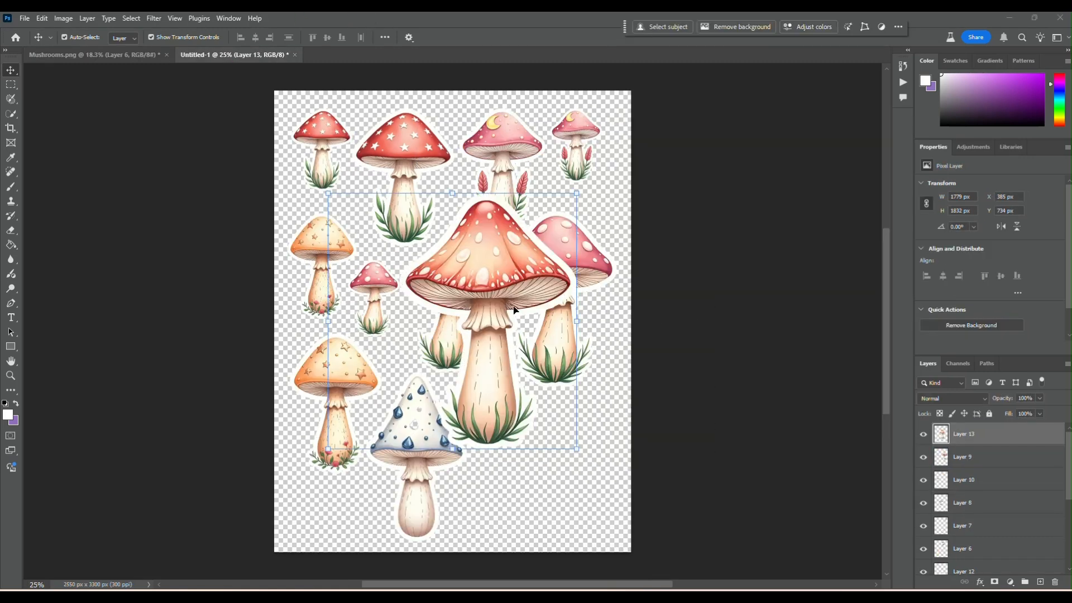
pyautogui.moveTo(538, 254); pyautogui.dragTo(561, 337)
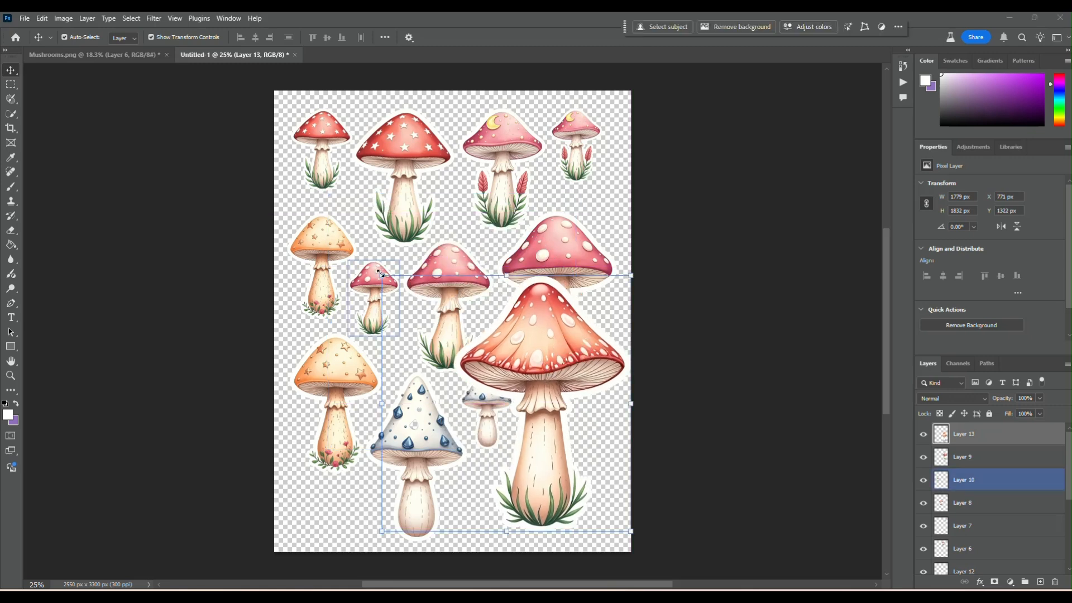
pyautogui.moveTo(381, 275); pyautogui.dragTo(526, 366)
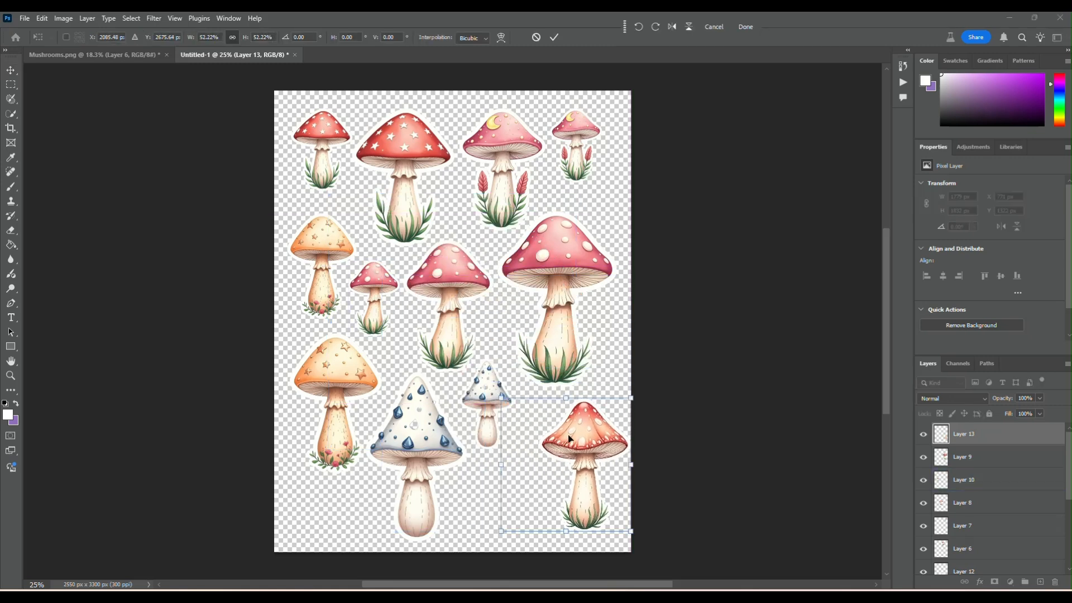
pyautogui.moveTo(583, 446); pyautogui.dragTo(575, 450)
pyautogui.click(338, 383)
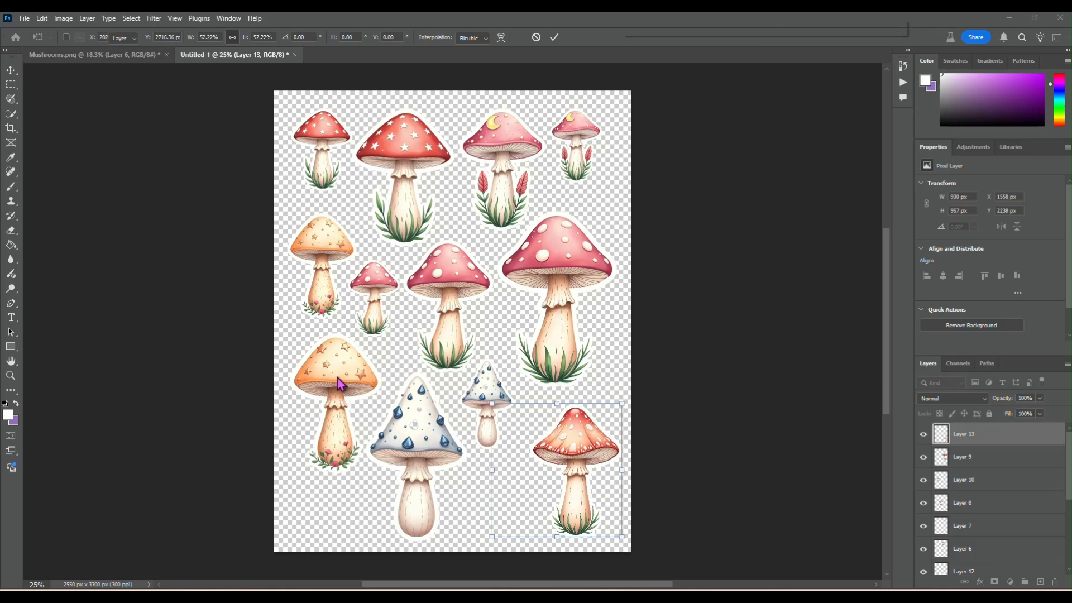
# Nudge the larger orange star mushroom inward, and scale the larger blue-gem mushroom to about 83.4%, repositioning it between its neighbours
pyautogui.click(335, 381)
pyautogui.moveTo(333, 379); pyautogui.dragTo(337, 380)
pyautogui.click(430, 513)
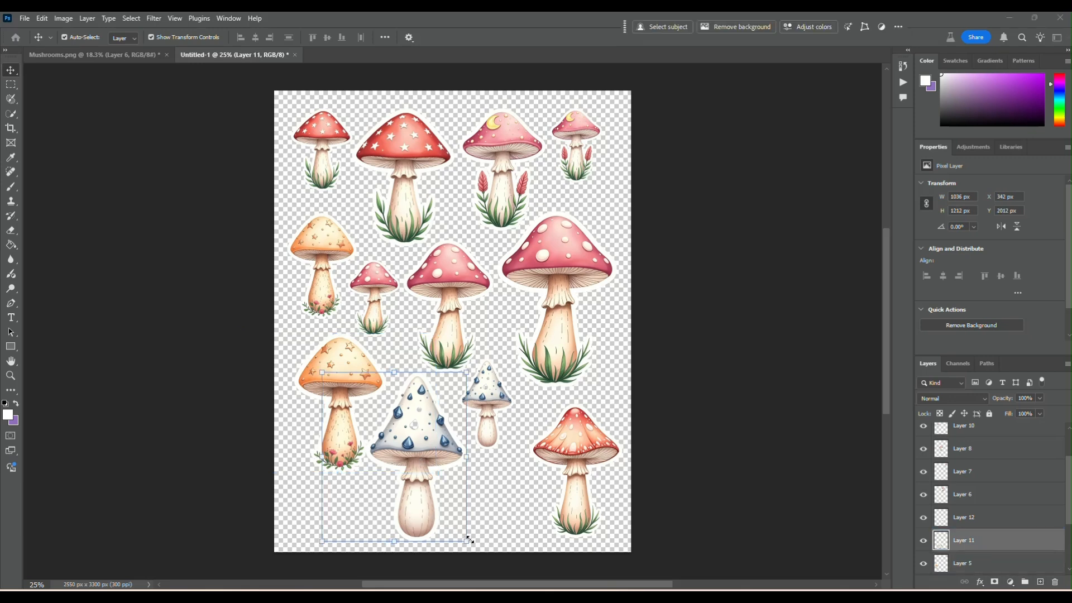
pyautogui.moveTo(468, 541); pyautogui.dragTo(441, 513)
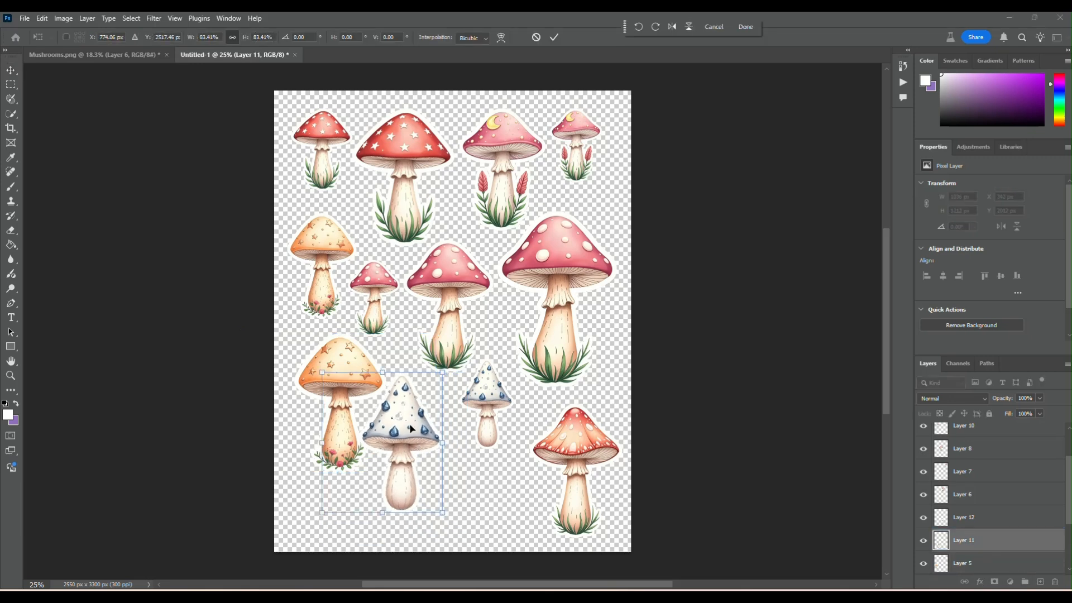
pyautogui.moveTo(411, 431); pyautogui.dragTo(424, 447)
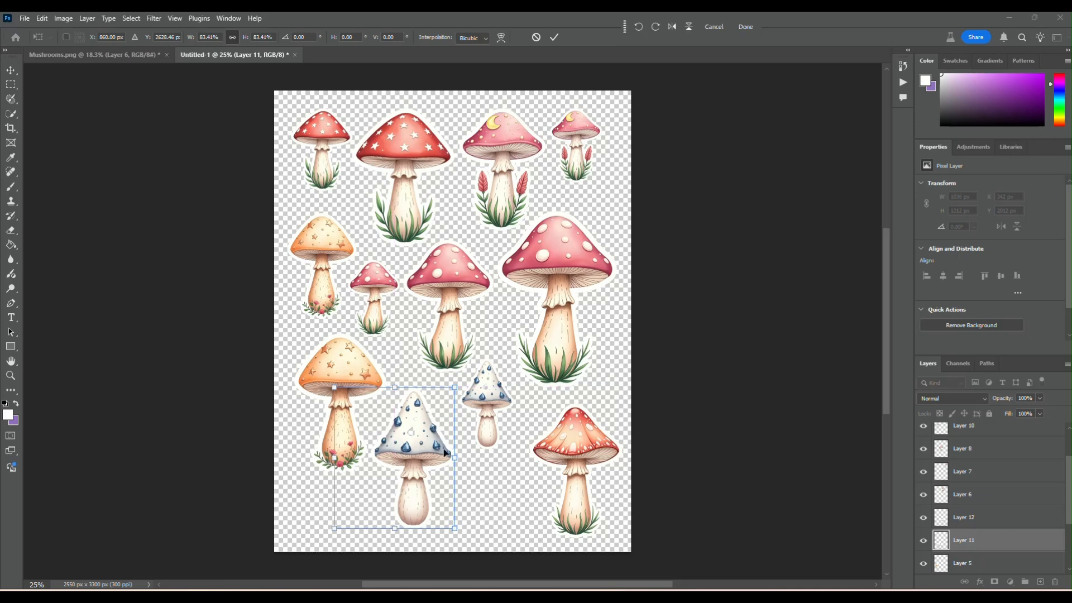
pyautogui.press('Return')
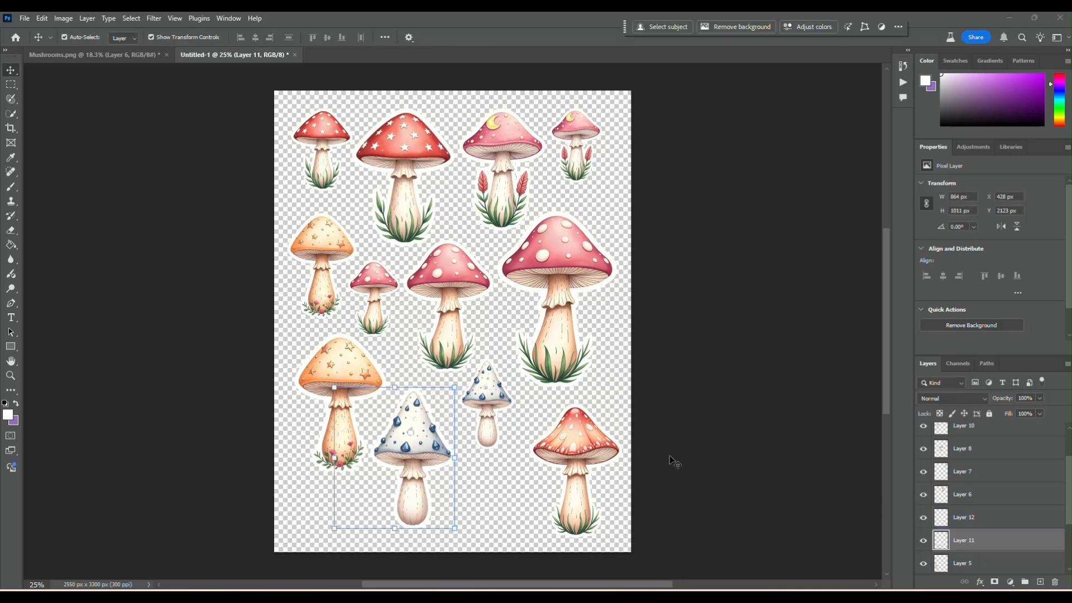
# Select the red-orange spotted mushroom on the letter page
pyautogui.click(585, 447)
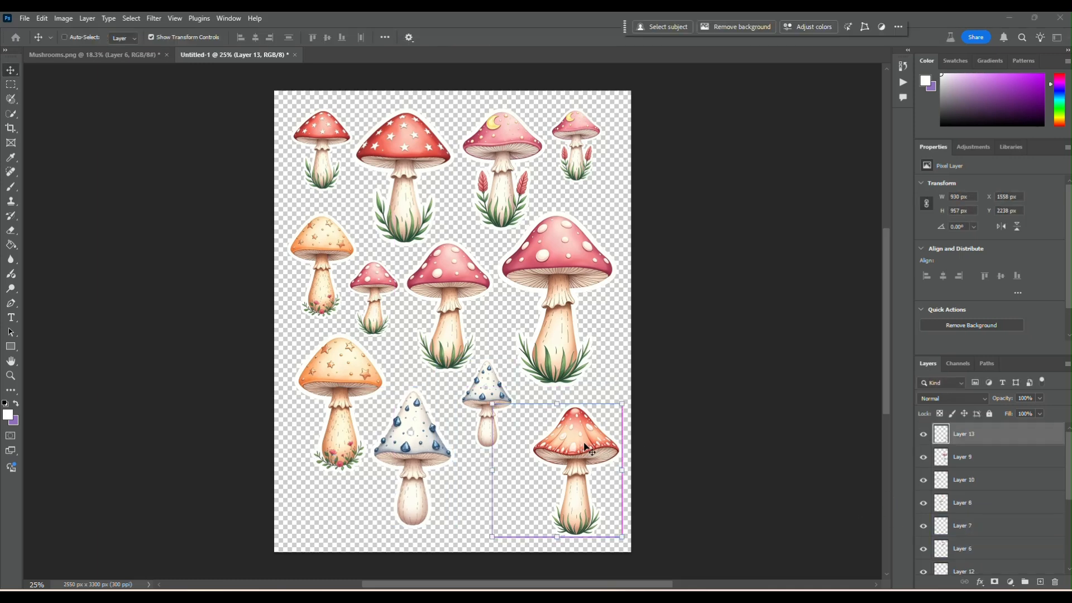
# Paste another red-orange spotted mushroom, scale it to about 609 × 628 px, and place it between the large blue and red-orange mushrooms
pyautogui.hotkey('ctrl', 'v')
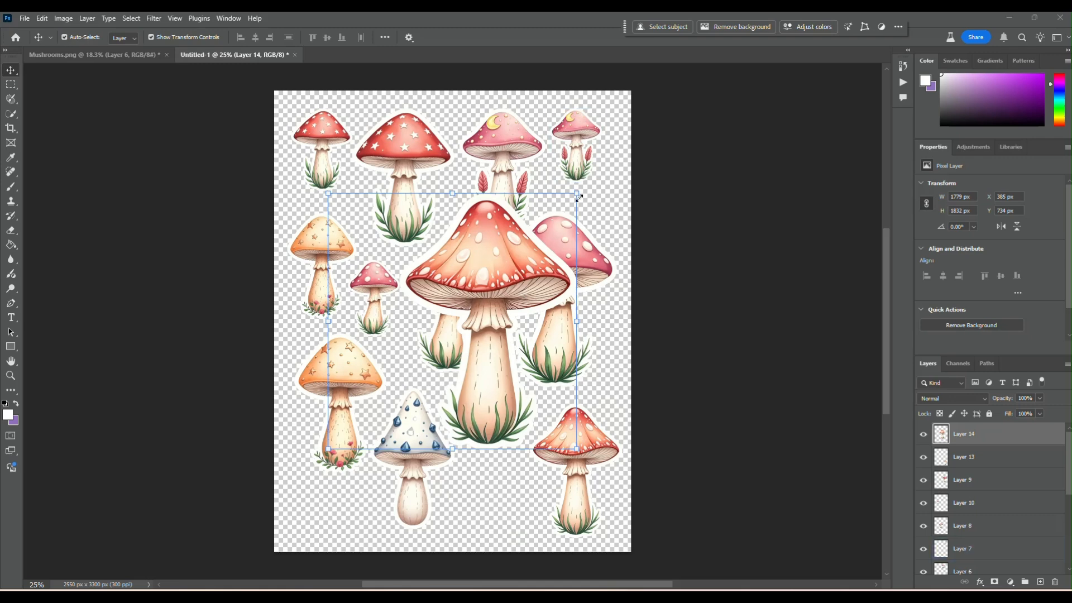
pyautogui.moveTo(579, 196); pyautogui.dragTo(389, 342)
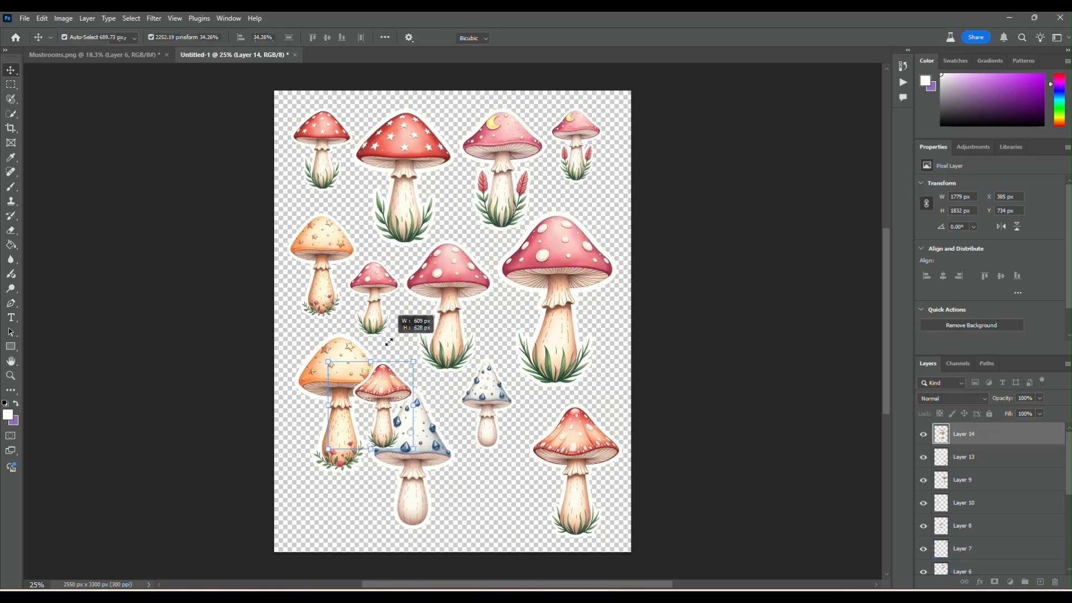
pyautogui.moveTo(383, 387); pyautogui.dragTo(508, 474)
pyautogui.press('Return')
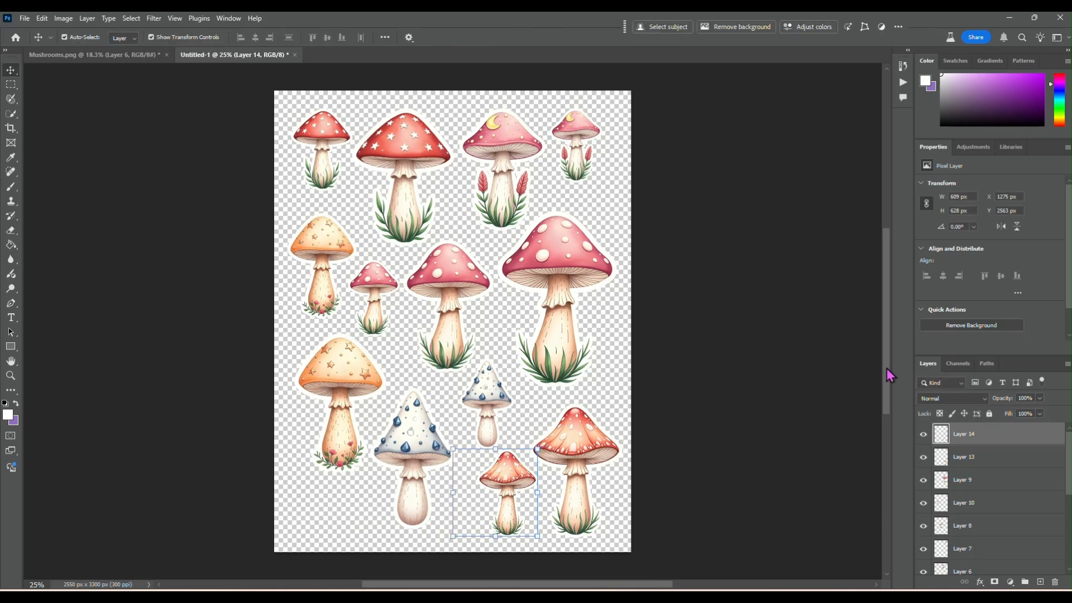
pyautogui.click(710, 312)
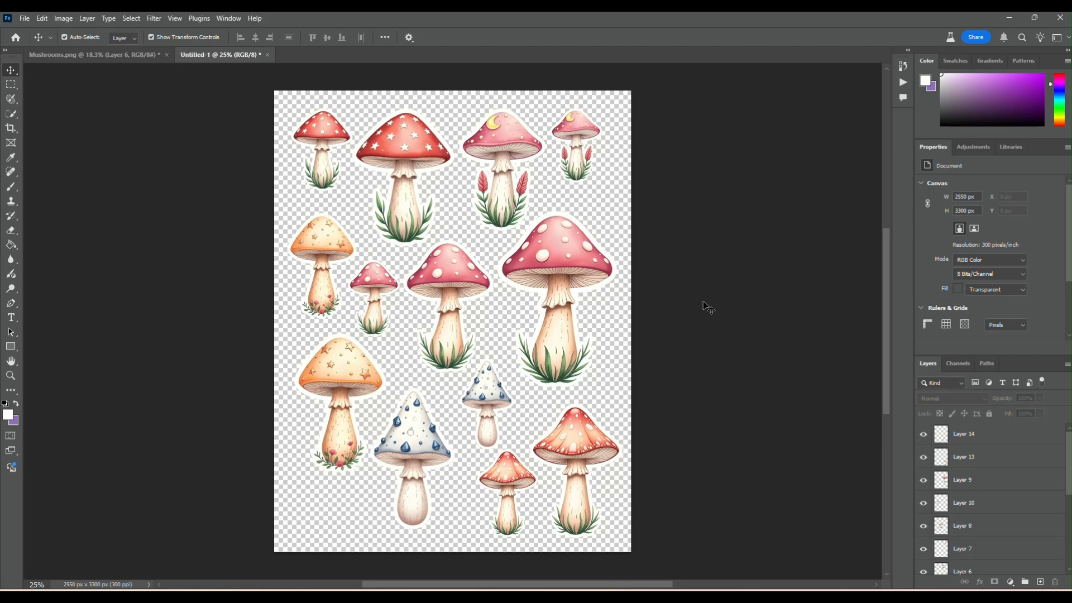
# Save a copy of the sheet as PNG named MushroomStickerSheet in the StickerSheets folder, using the large file size option
pyautogui.click(24, 19)
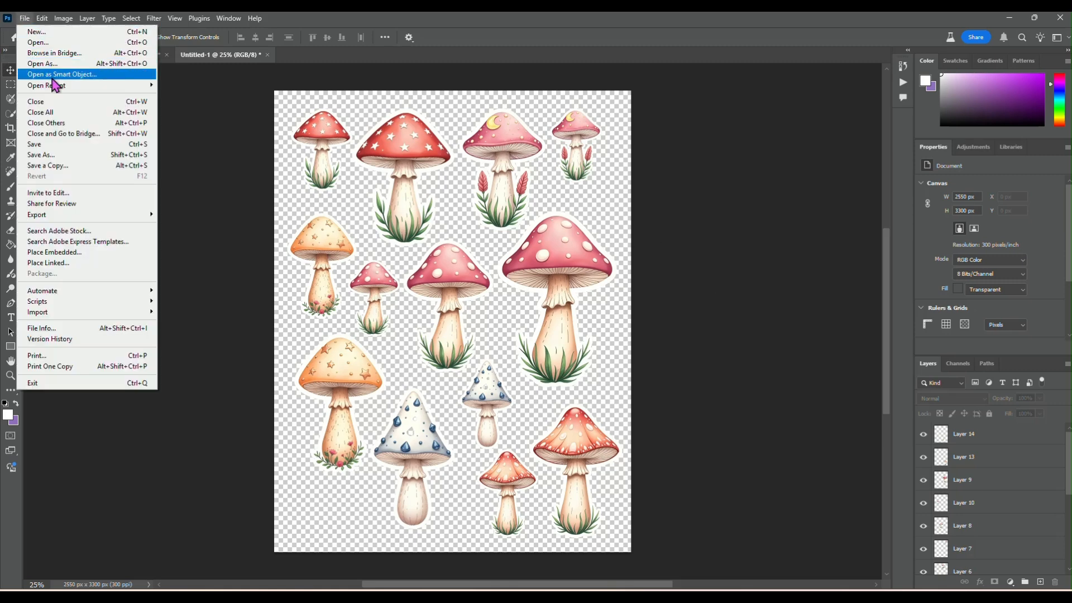
pyautogui.click(69, 172)
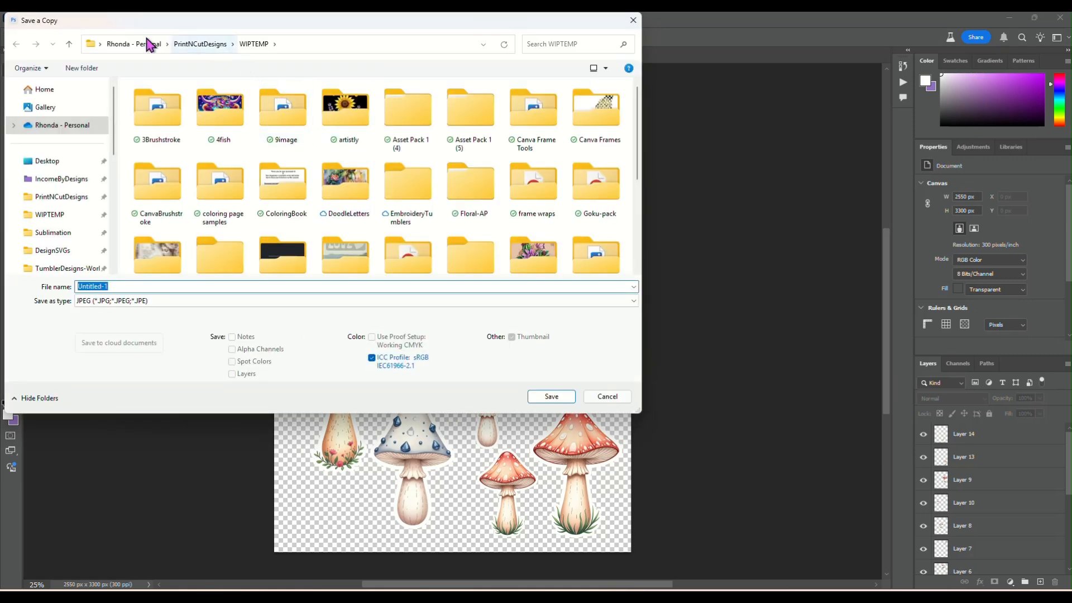
pyautogui.scroll(-5, 437, 201)
pyautogui.doubleClick(284, 174)
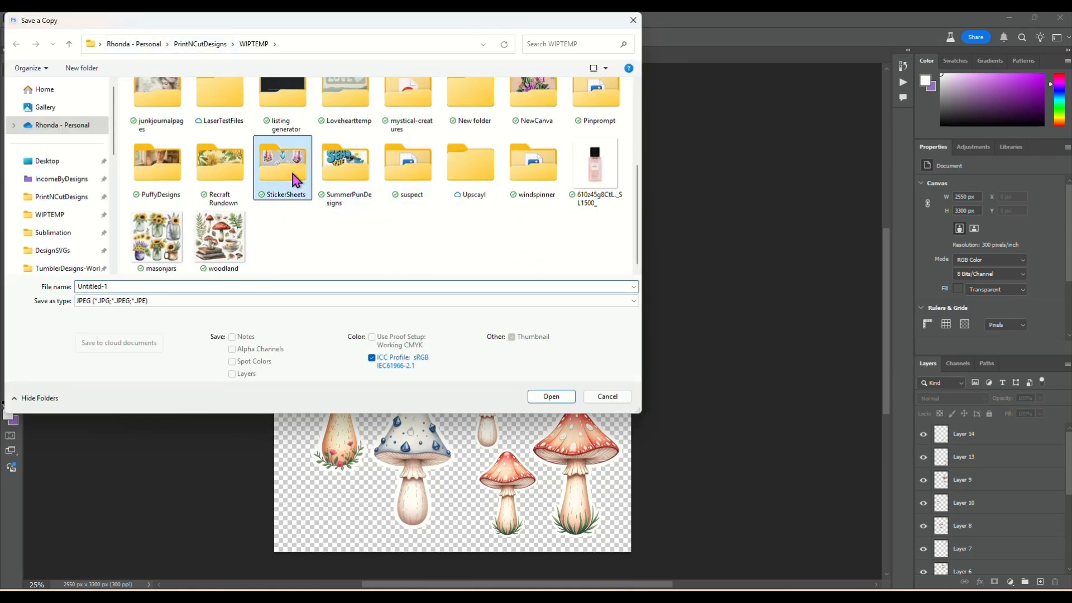
pyautogui.click(261, 299)
pyautogui.click(168, 454)
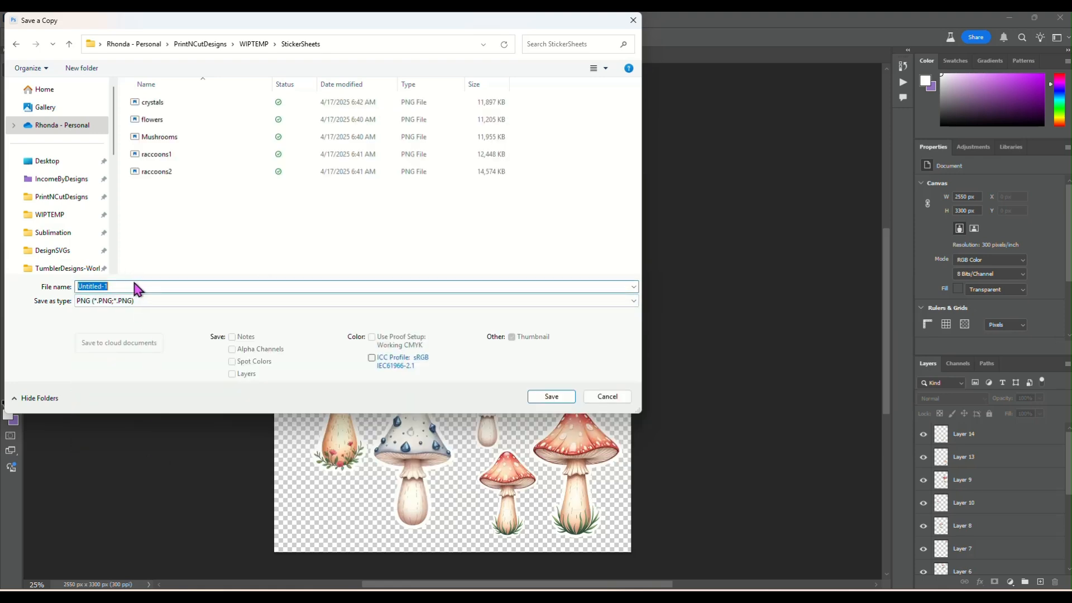
pyautogui.write('Mushroo')
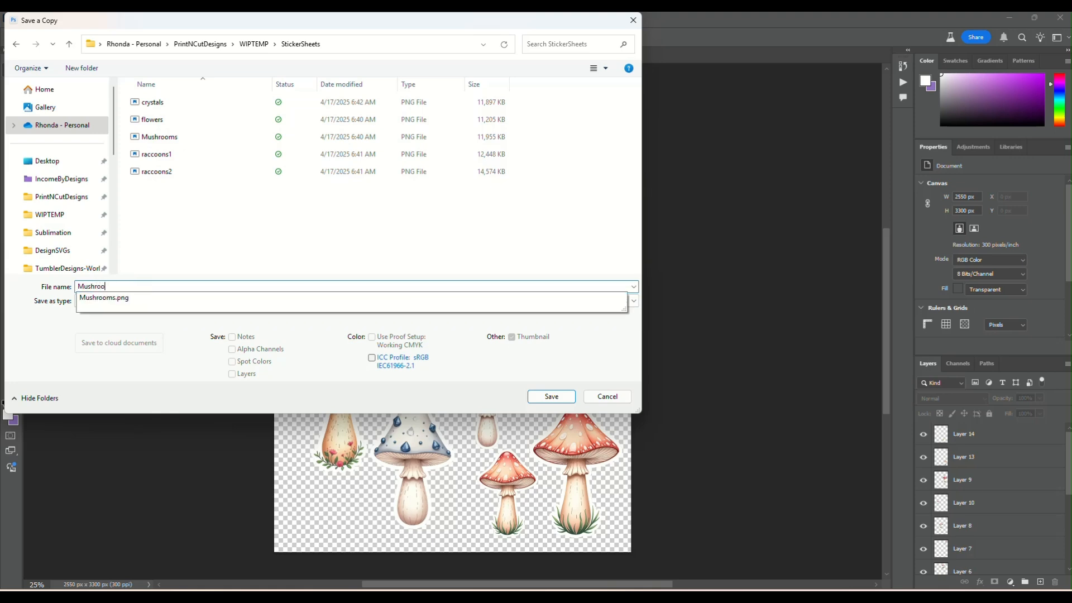
pyautogui.write('mStickerSheet')
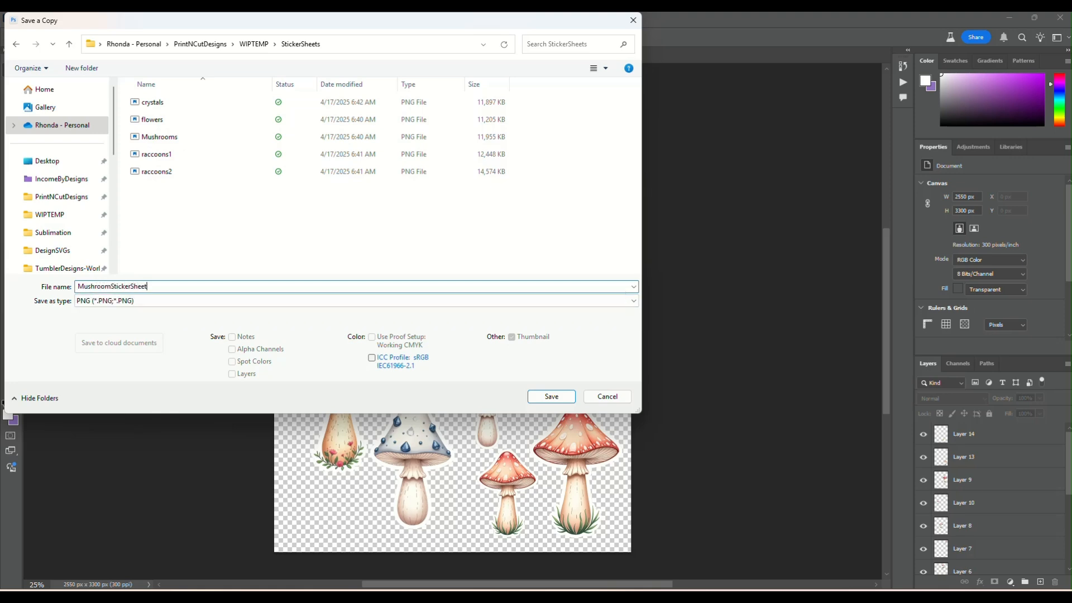
pyautogui.press('Return')
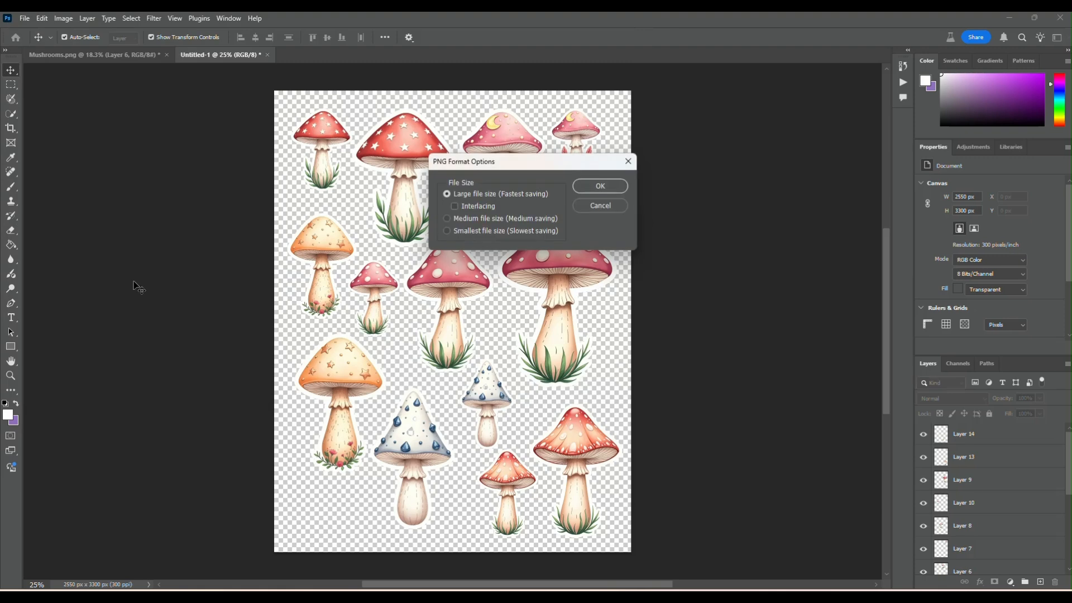
pyautogui.click(590, 184)
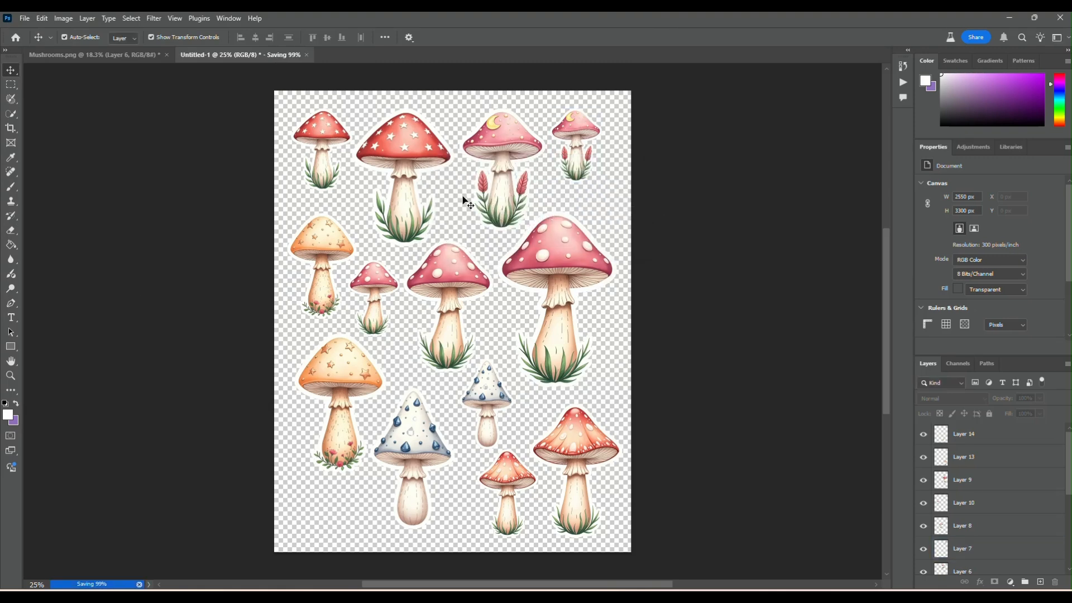
# Examine StickerMockup.psd with the hand-held mushroom sticker alongside the sticker sheet document
pyautogui.click(490, 280)
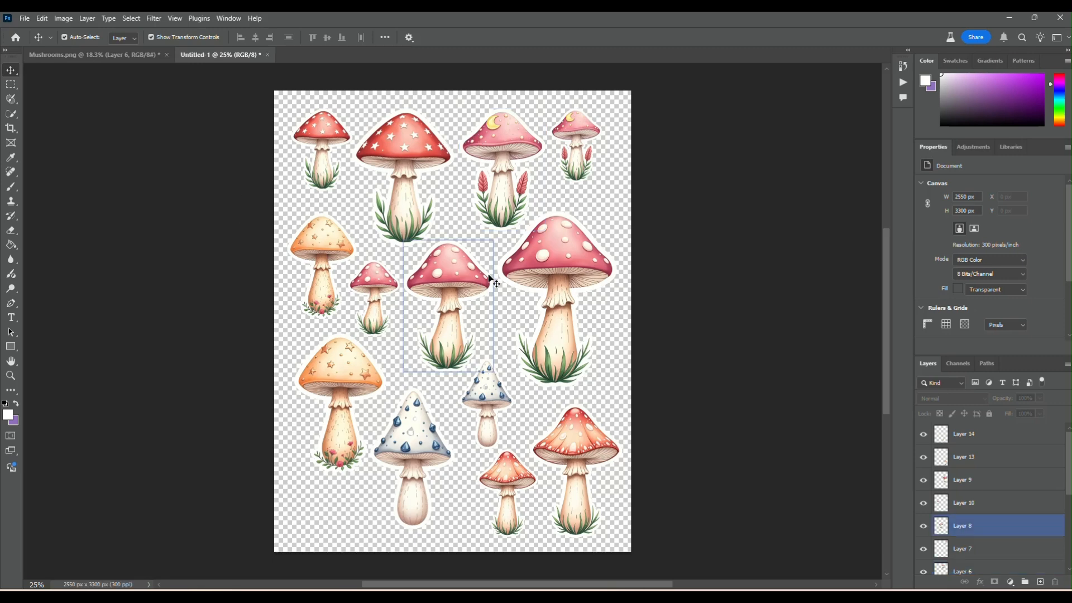
pyautogui.click(620, 262)
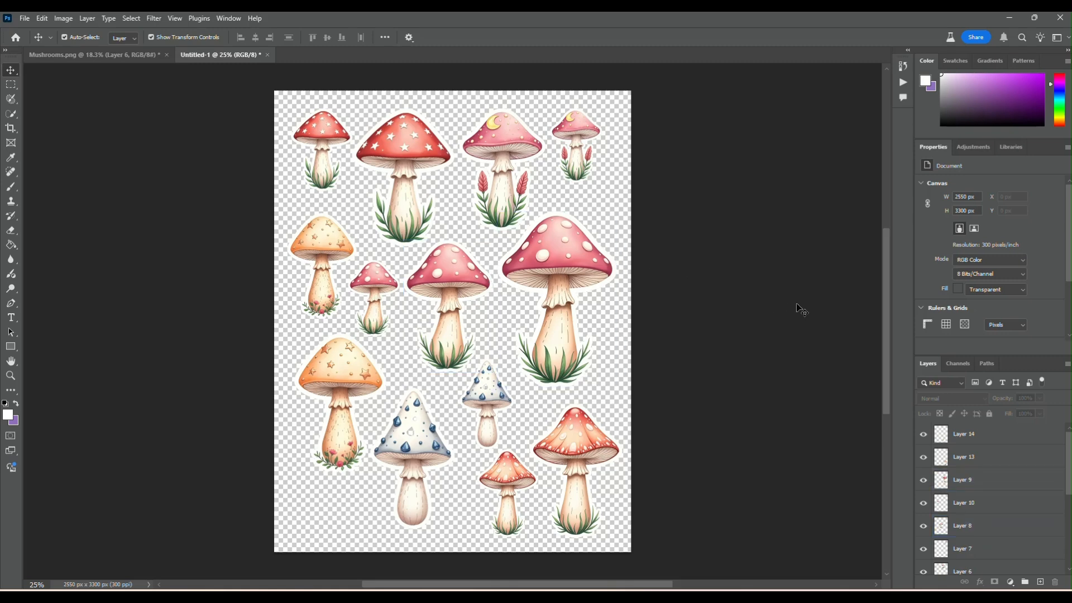
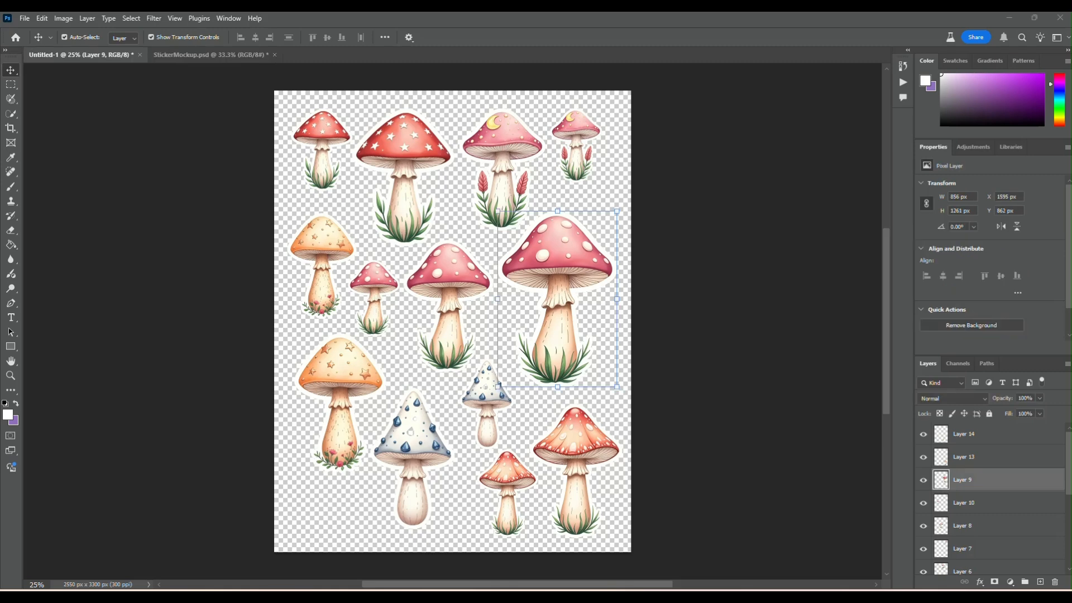
pyautogui.click(188, 60)
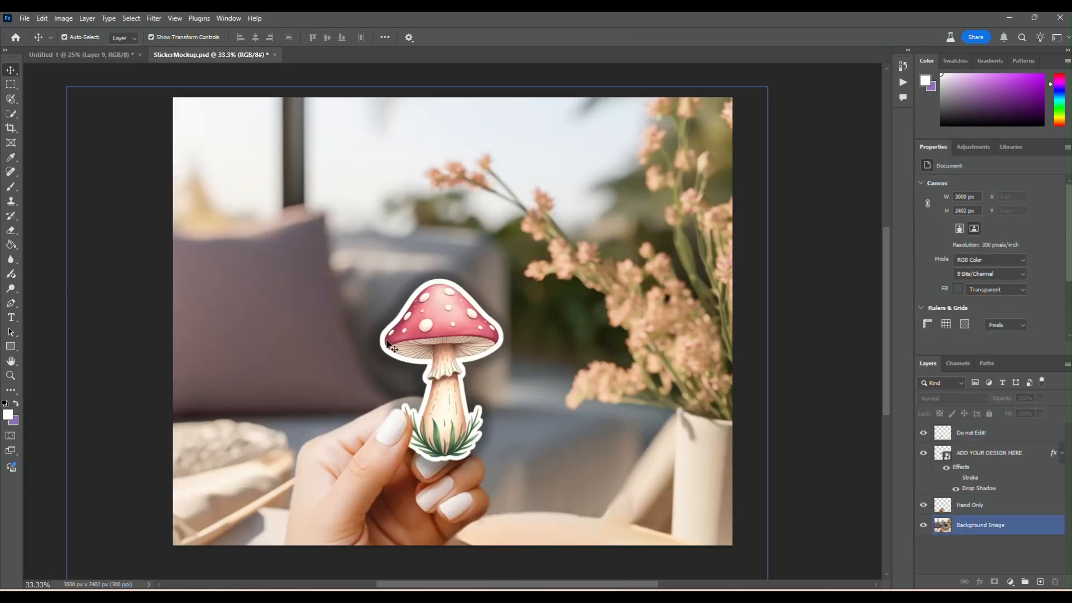
pyautogui.click(444, 463)
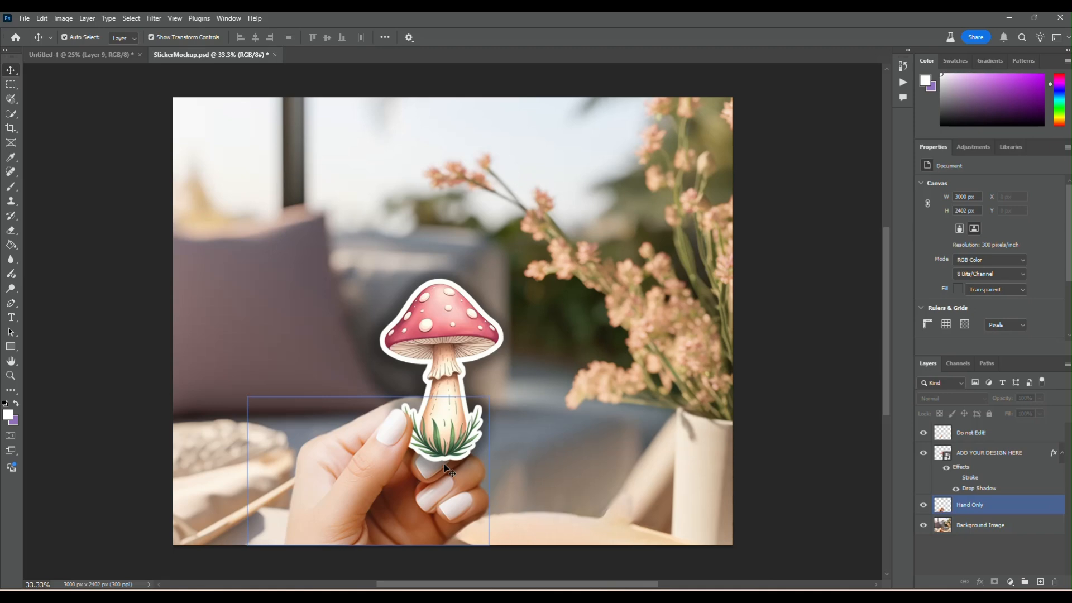
pyautogui.click(92, 54)
pyautogui.click(202, 54)
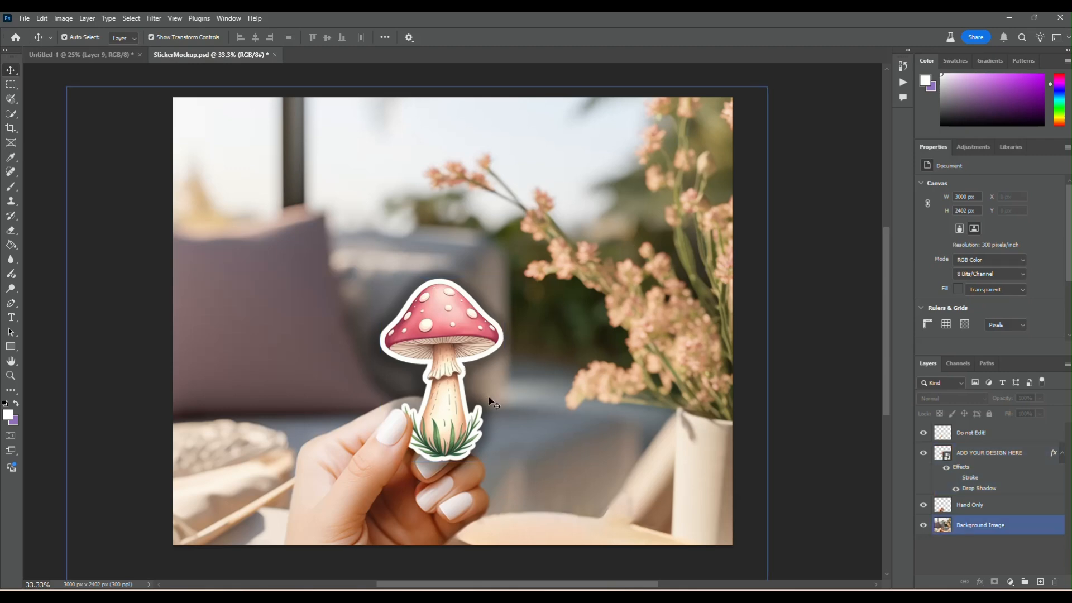
# Open PRINTER MOCKUP_REGULAR11 from the PrinterMockup folder inside PhotoshopMockups
pyautogui.click(25, 18)
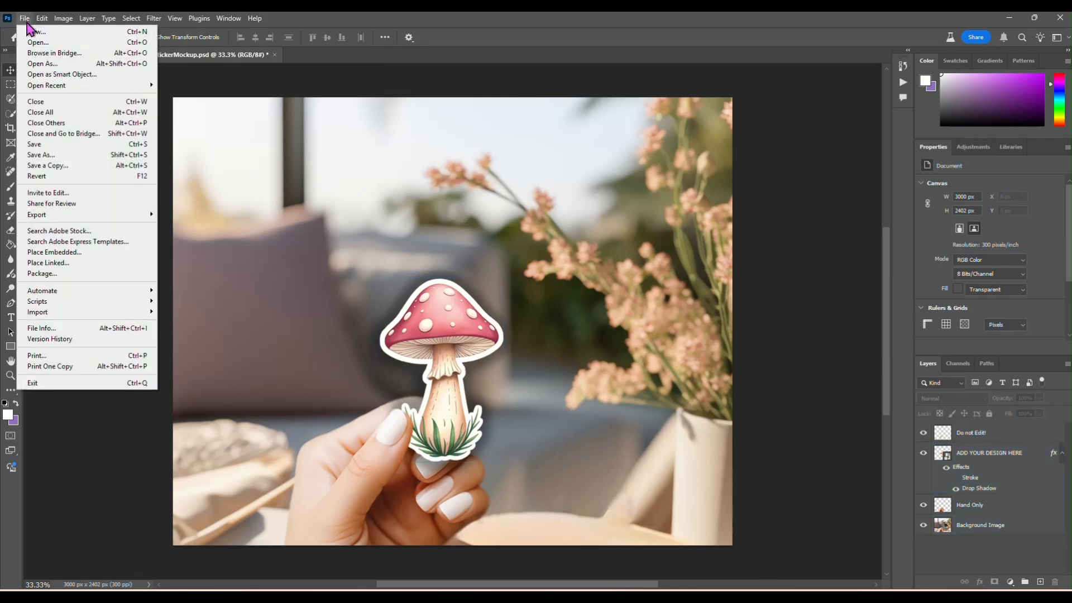
pyautogui.click(45, 40)
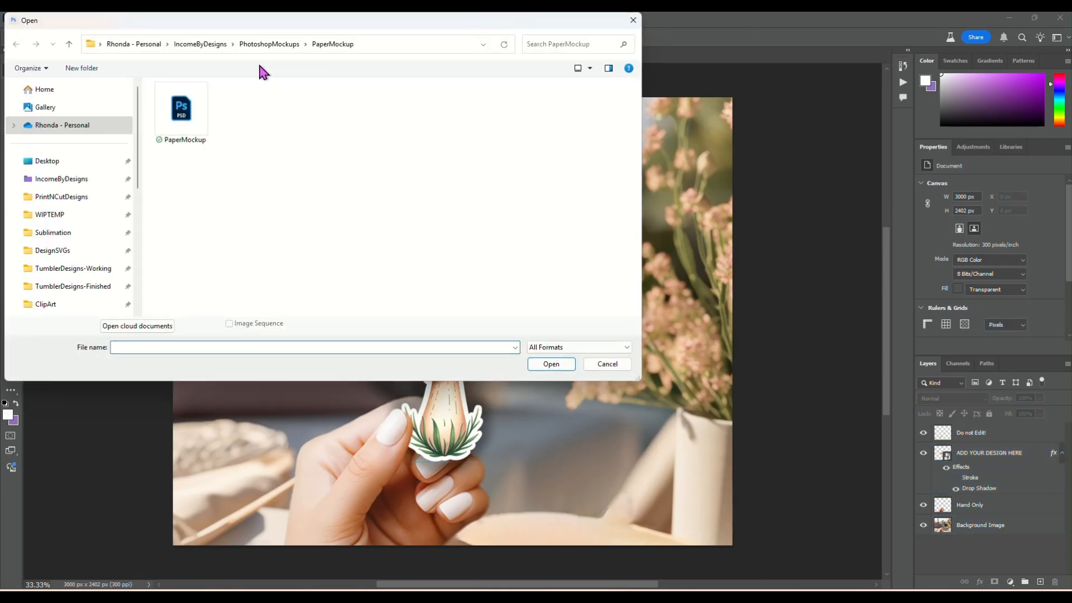
pyautogui.click(269, 43)
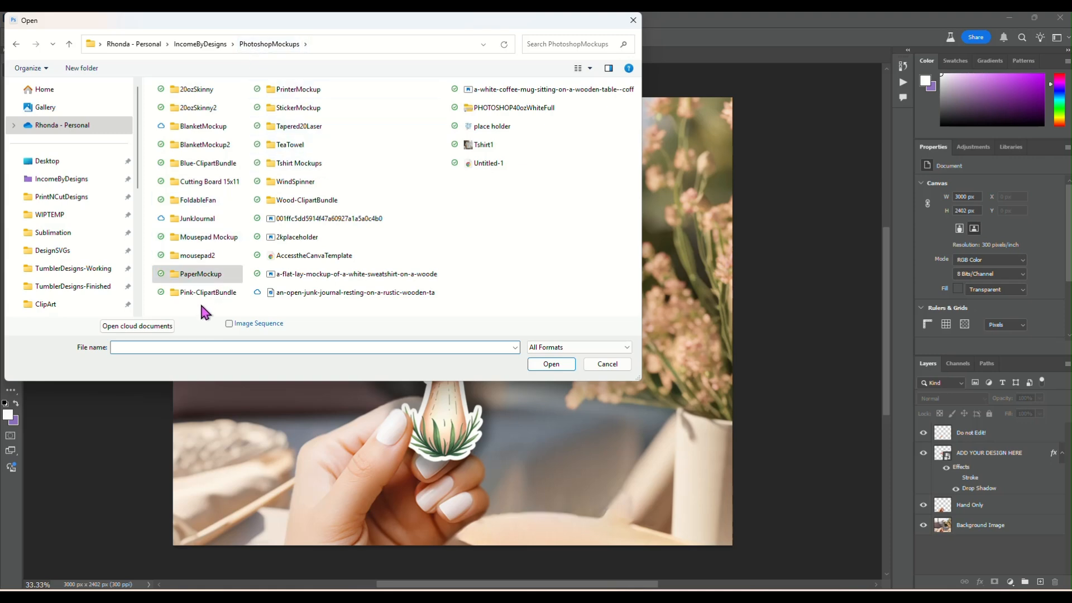
pyautogui.doubleClick(279, 91)
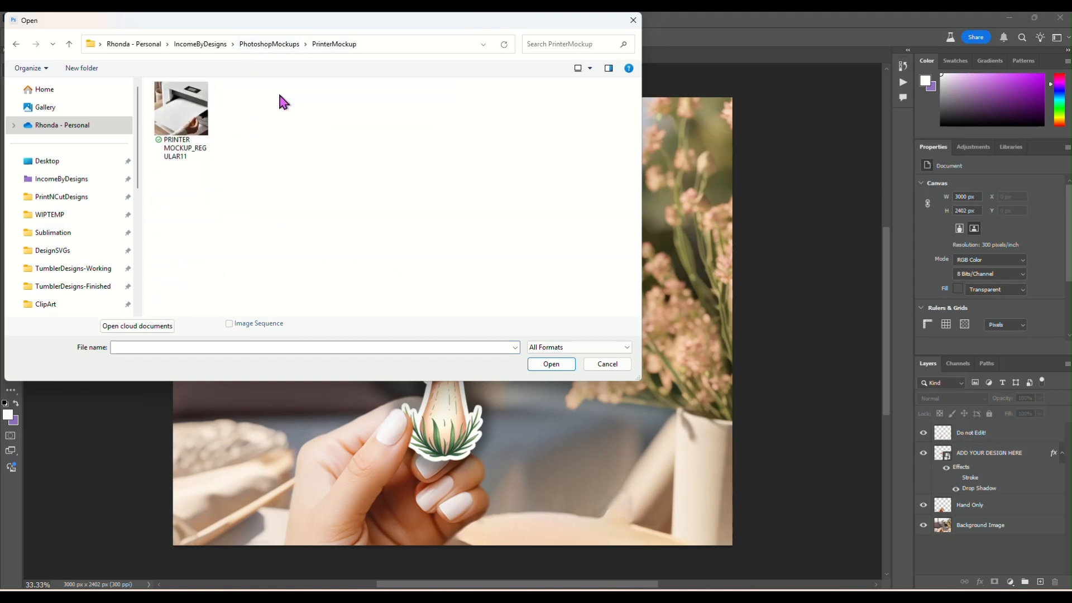
pyautogui.doubleClick(189, 108)
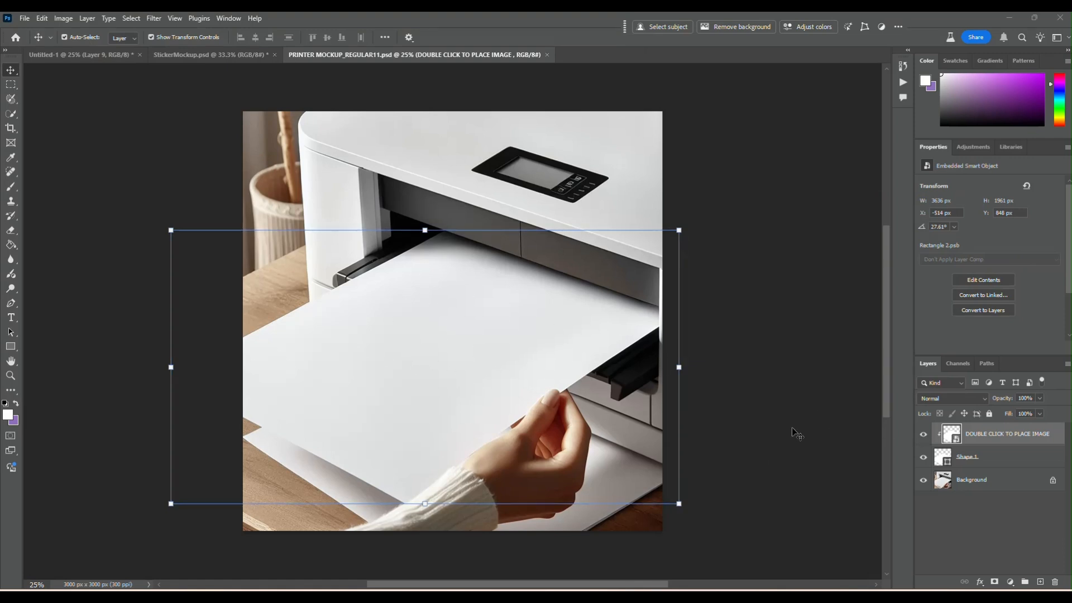
pyautogui.click(748, 293)
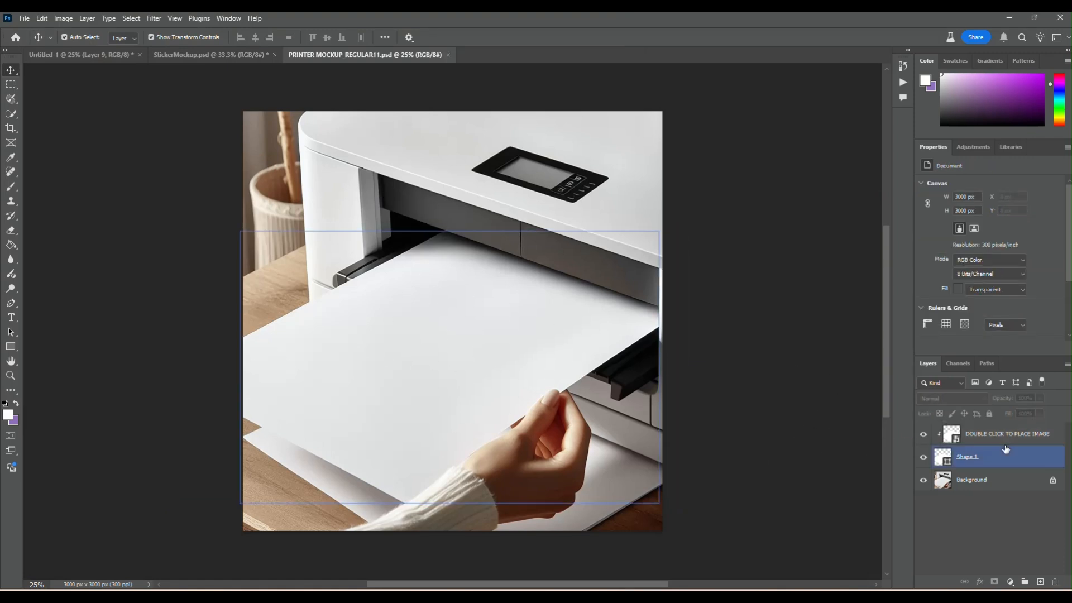
# Place MushroomStickerSheet inside the printer mockup's "DOUBLE CLICK TO PLACE IMAGE" smart object and save its contents
pyautogui.doubleClick(952, 436)
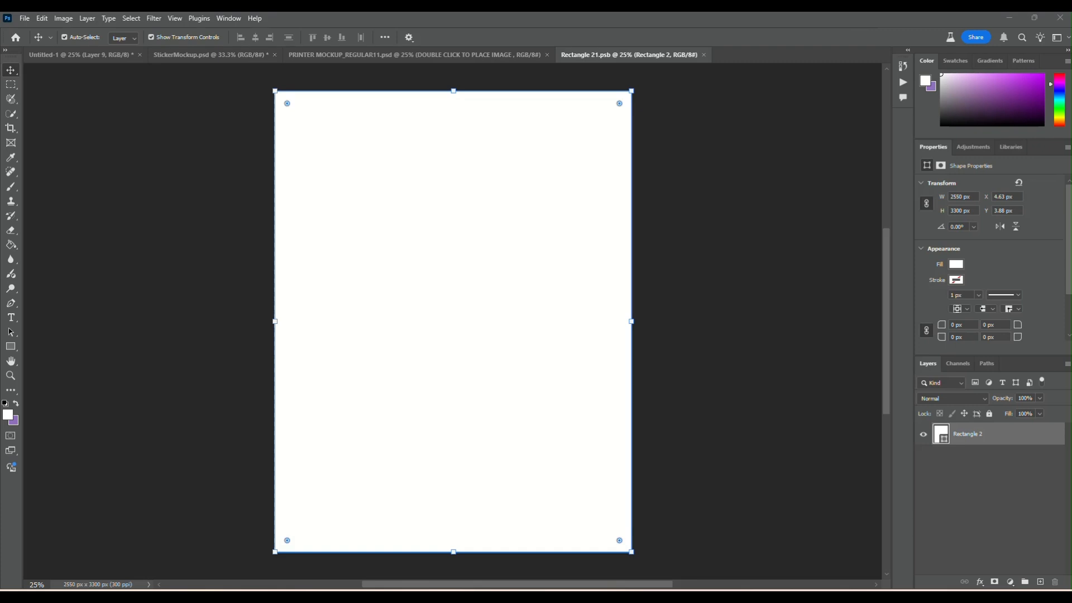
pyautogui.moveTo(1071, 296); pyautogui.dragTo(417, 283)
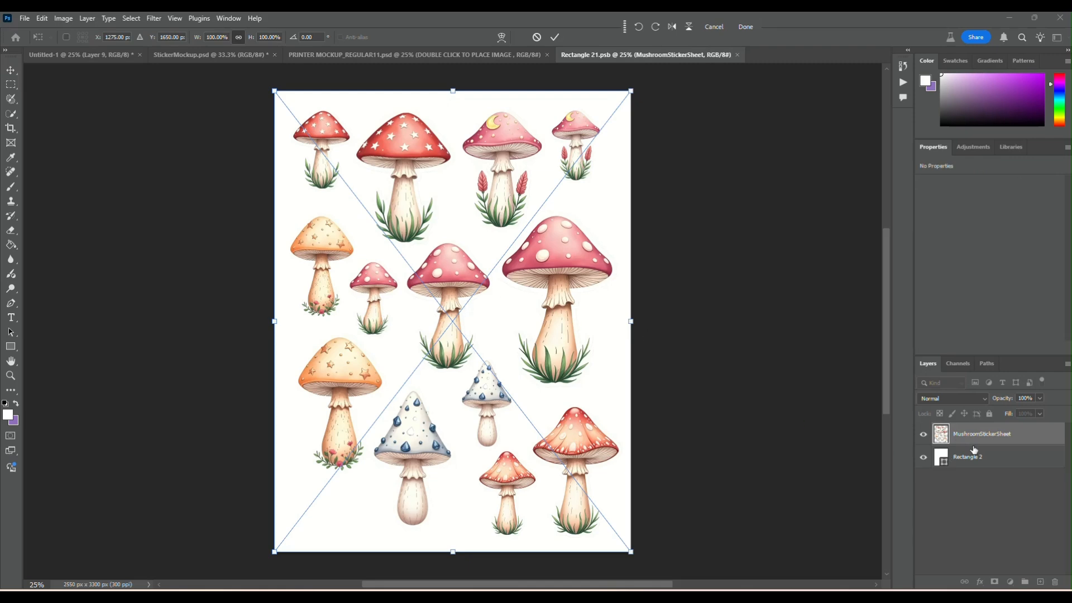
pyautogui.press('Return')
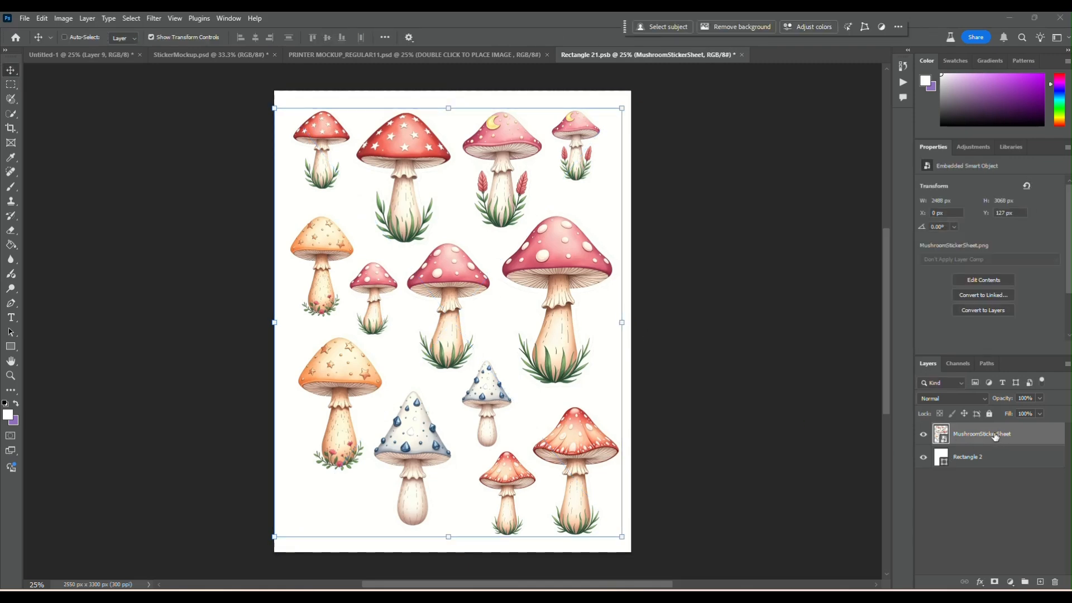
pyautogui.hotkey('ctrl', 's')
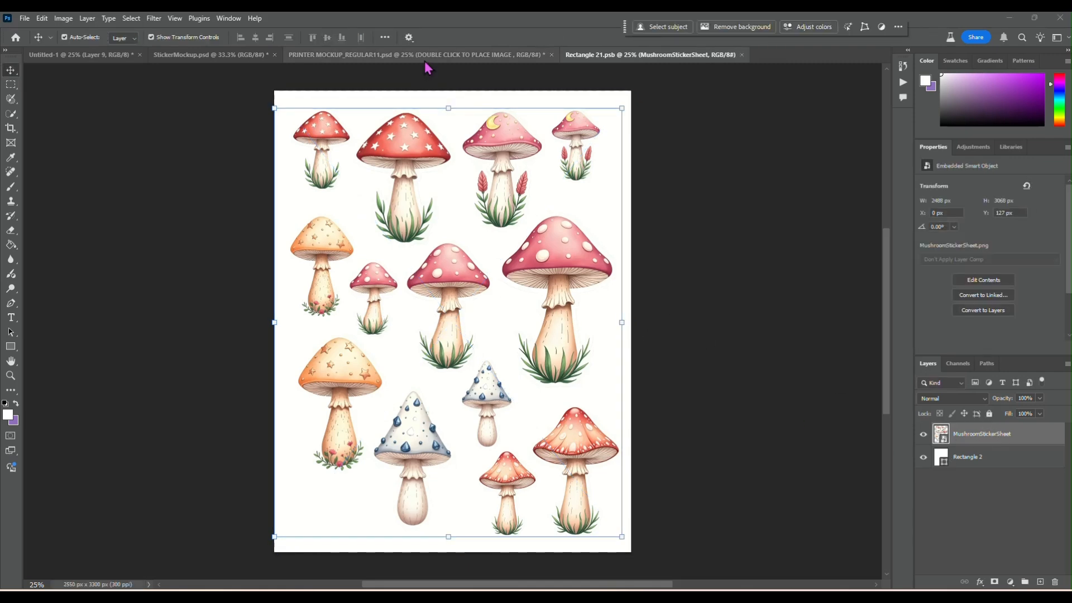
# Return to the printer mockup to check the printed sheet, and close the smart object's document
pyautogui.click(424, 58)
pyautogui.click(789, 398)
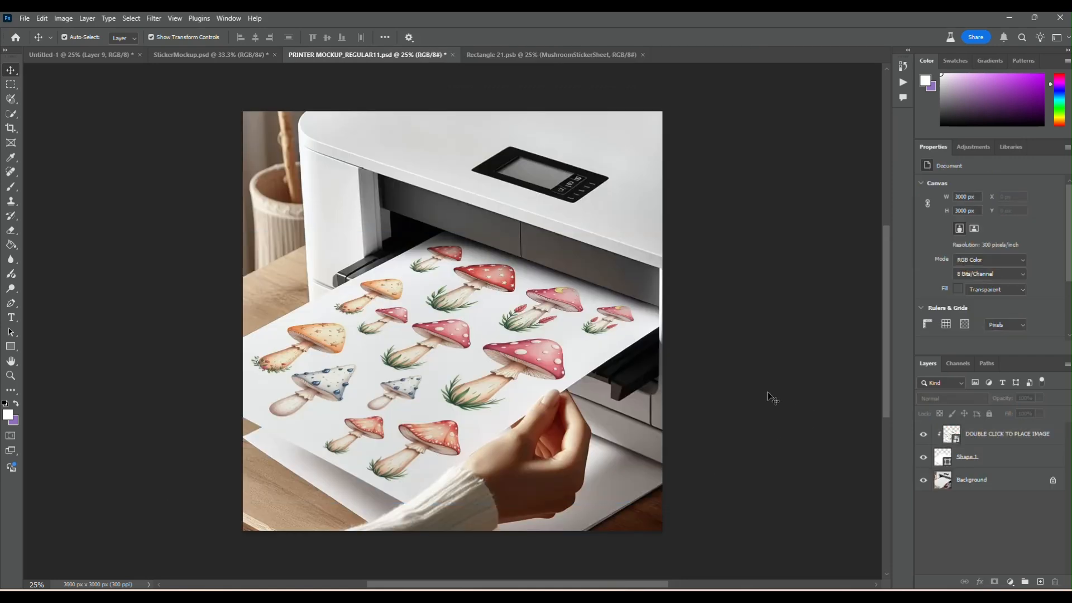
pyautogui.click(643, 55)
# Open PaperMockup from the PaperMockup folder inside PhotoshopMockups
pyautogui.click(24, 21)
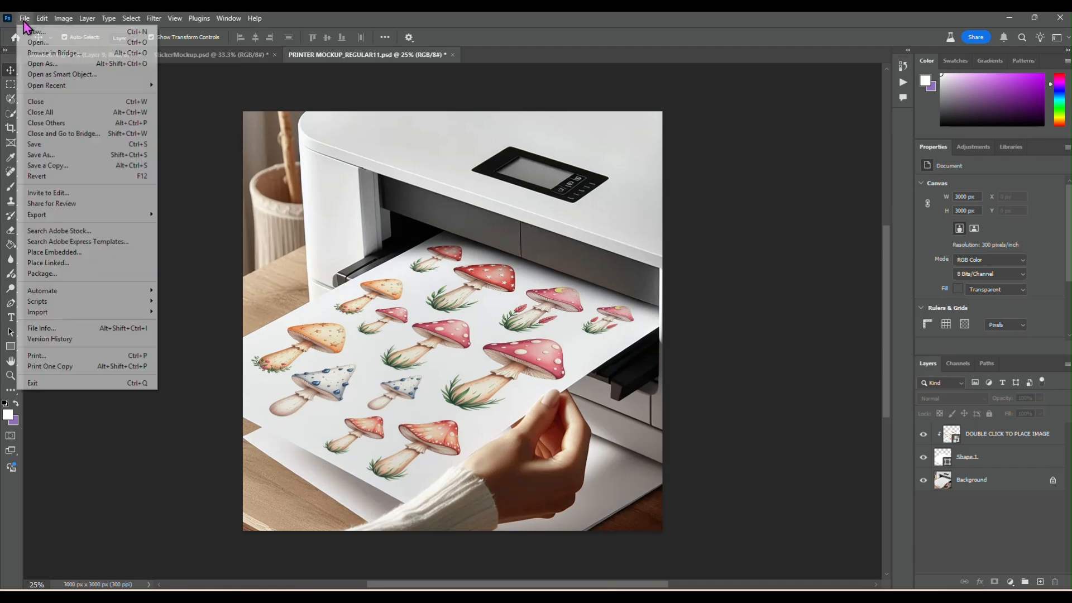
pyautogui.click(28, 39)
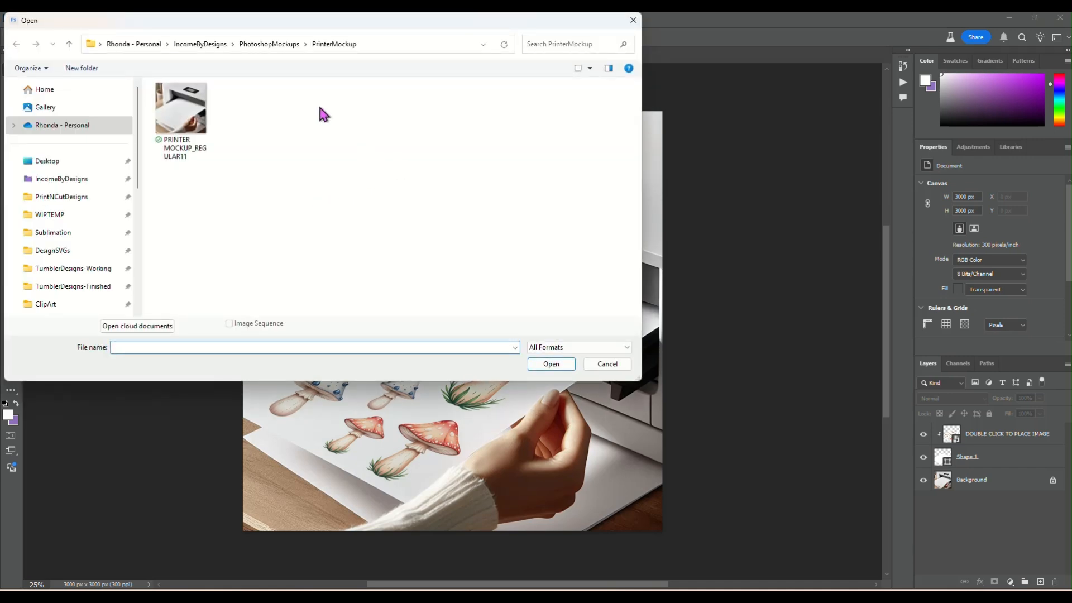
pyautogui.click(283, 45)
pyautogui.doubleClick(211, 274)
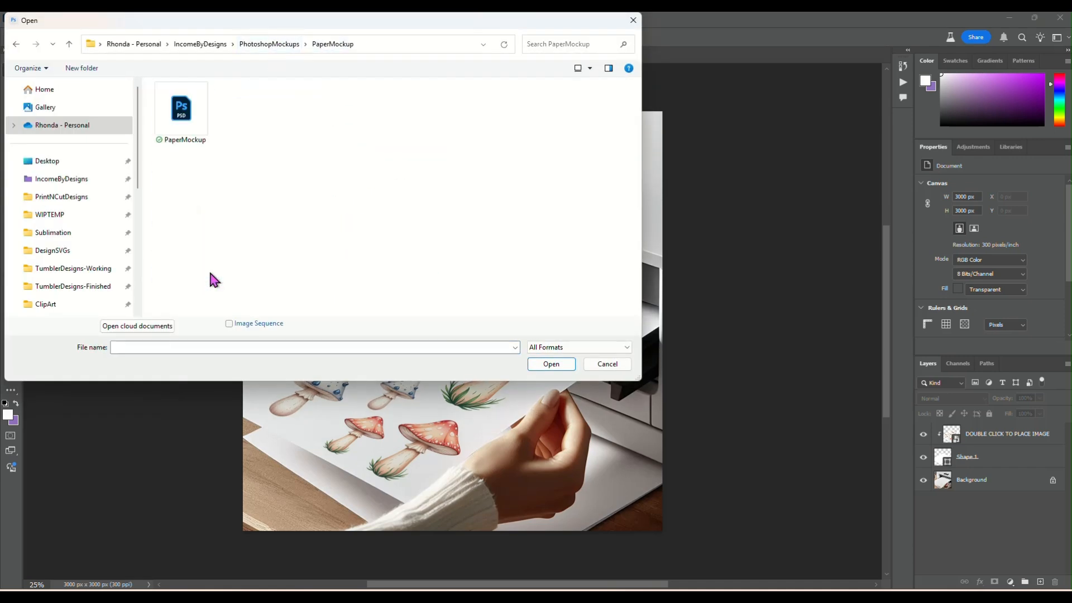
pyautogui.doubleClick(186, 119)
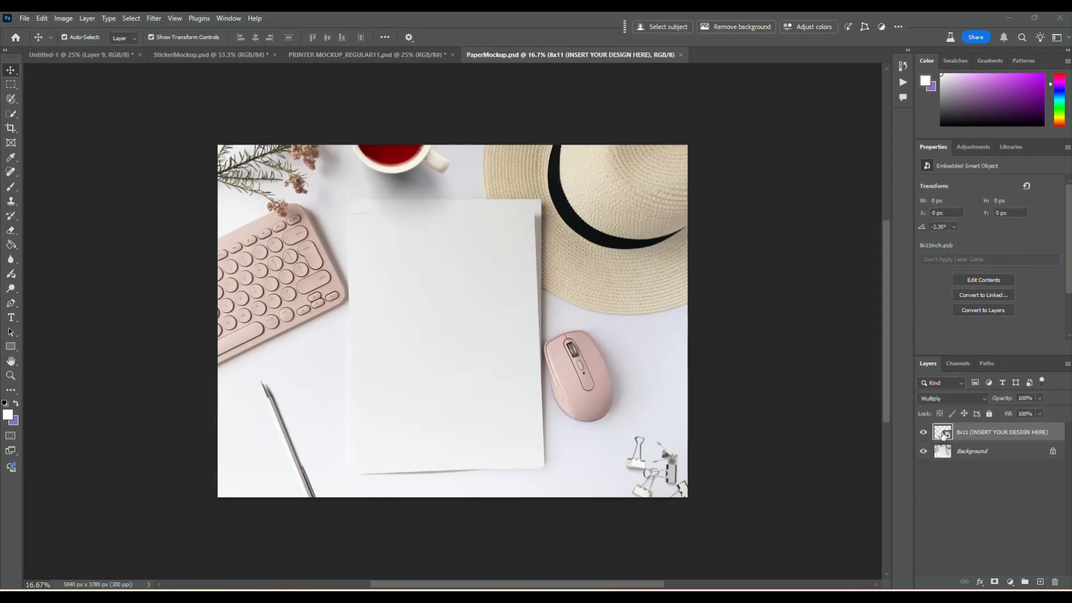
# Place MushroomStickerSheet inside the paper mockup's "8x11 (INSERT YOUR DESIGN HERE)" smart object and save its contents
pyautogui.doubleClick(942, 433)
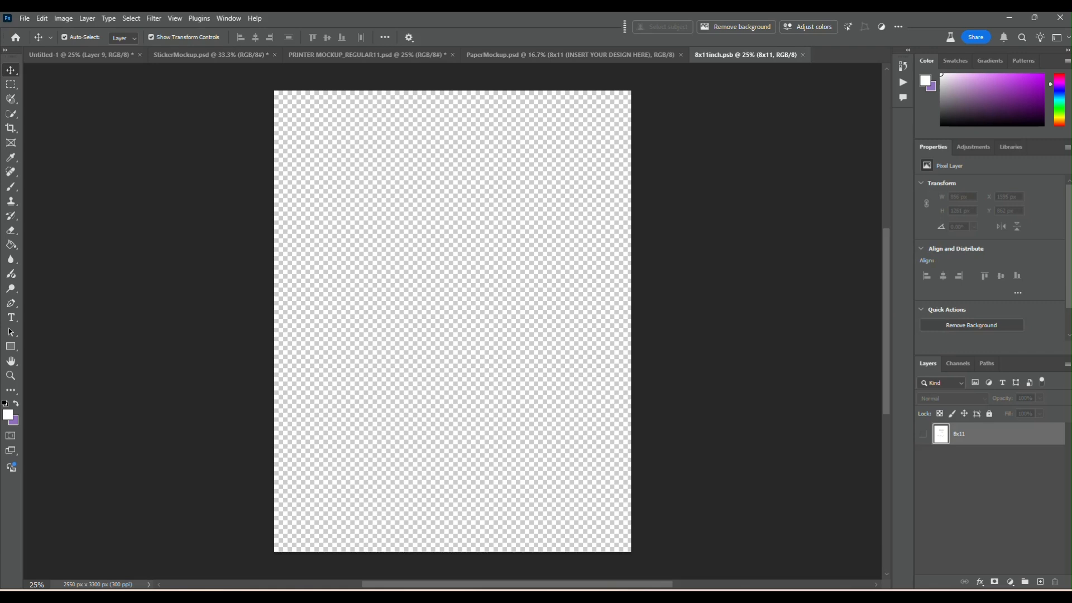
pyautogui.moveTo(514, 279); pyautogui.dragTo(474, 270)
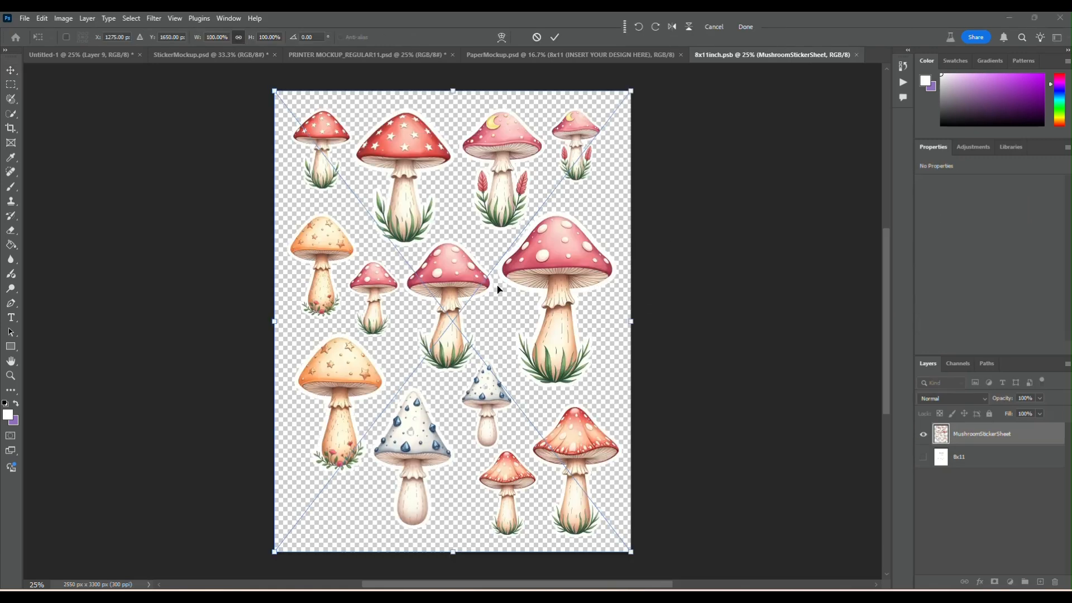
pyautogui.press('Return')
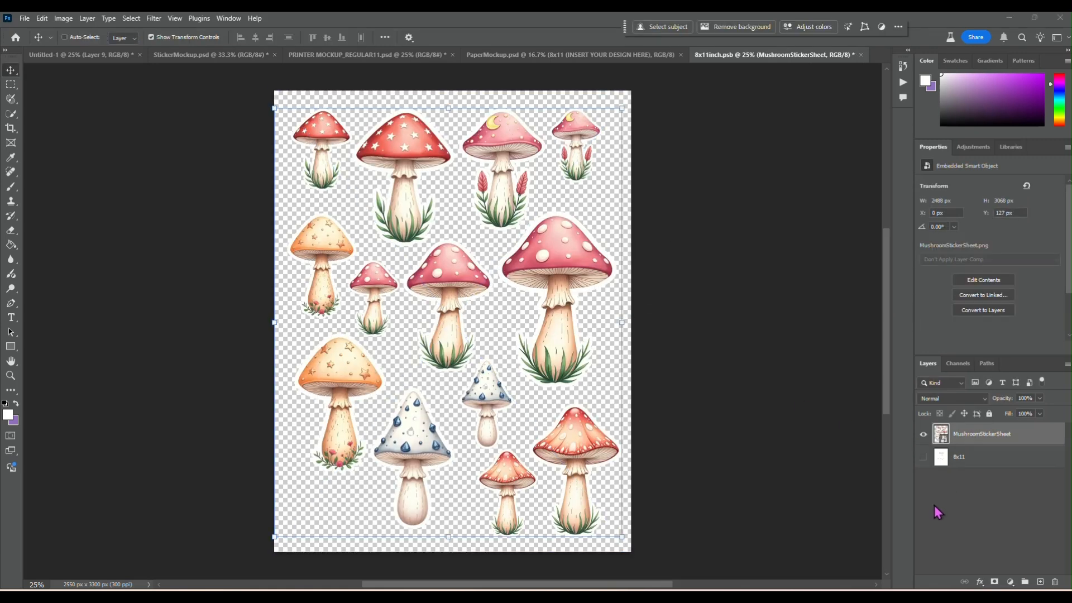
pyautogui.hotkey('ctrl', 's')
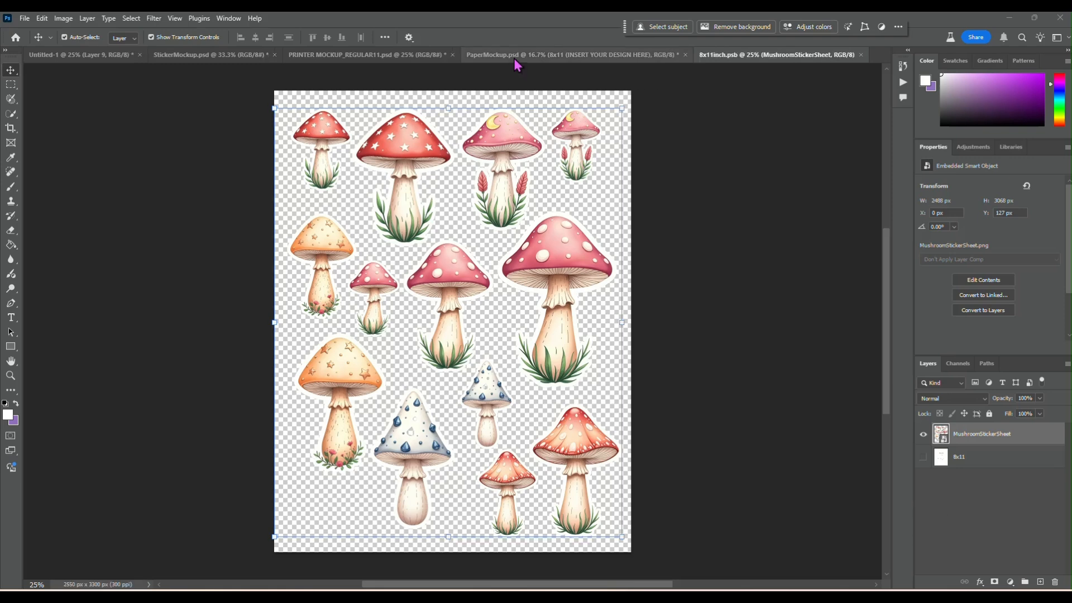
# Return to the paper mockup to check the placed sheet, and close the 8x11inch smart object's document
pyautogui.click(515, 55)
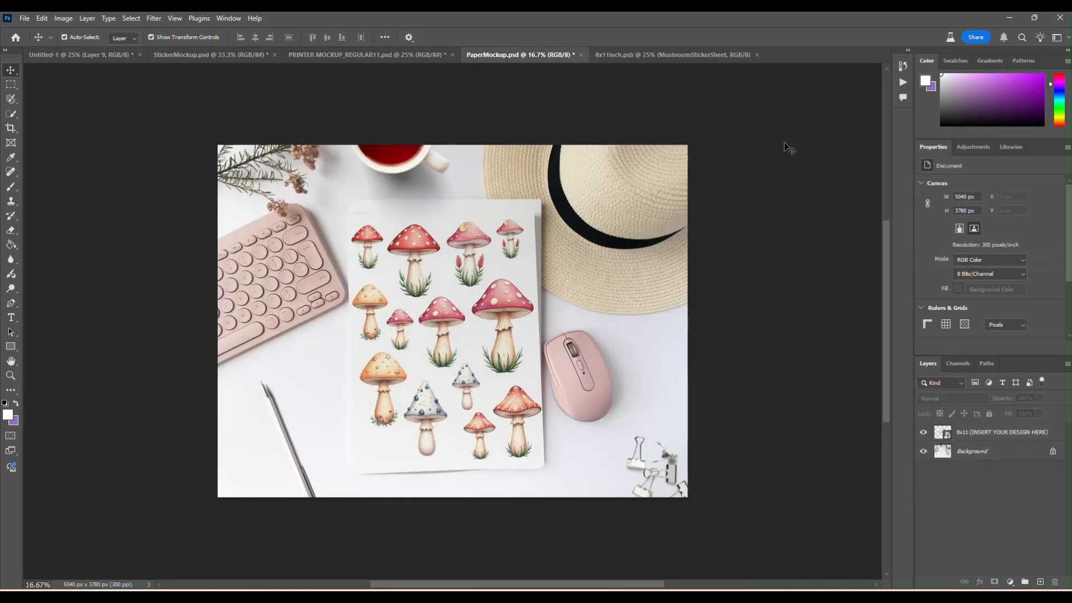
pyautogui.click(718, 55)
pyautogui.click(756, 55)
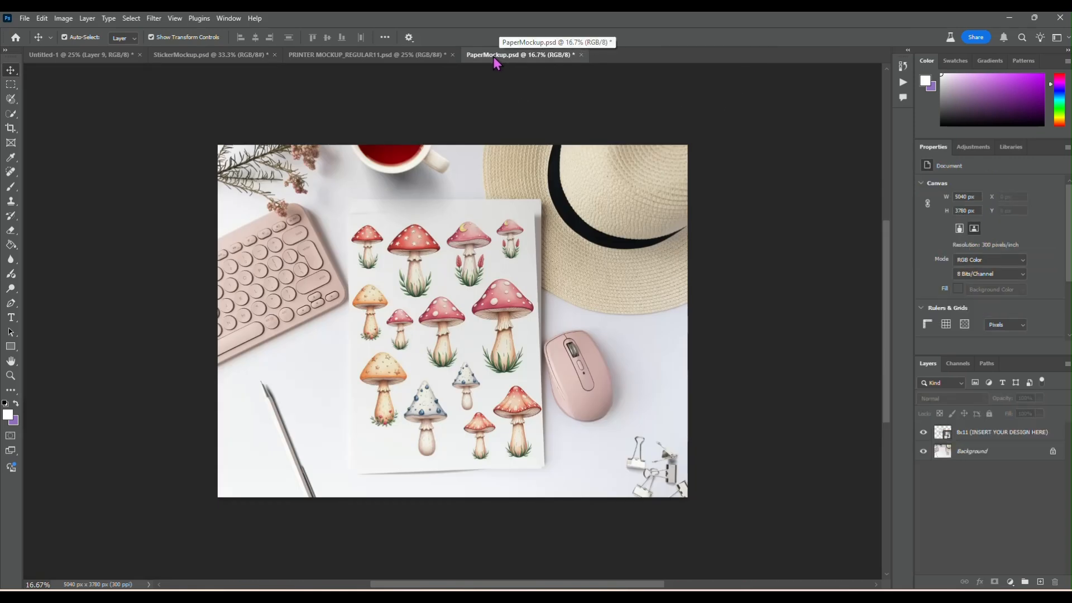
# Switch to StickerMockup and save a JPEG copy of it named stickermockup1 in the StickerMockup folder, accepting the JPEG options
pyautogui.click(391, 56)
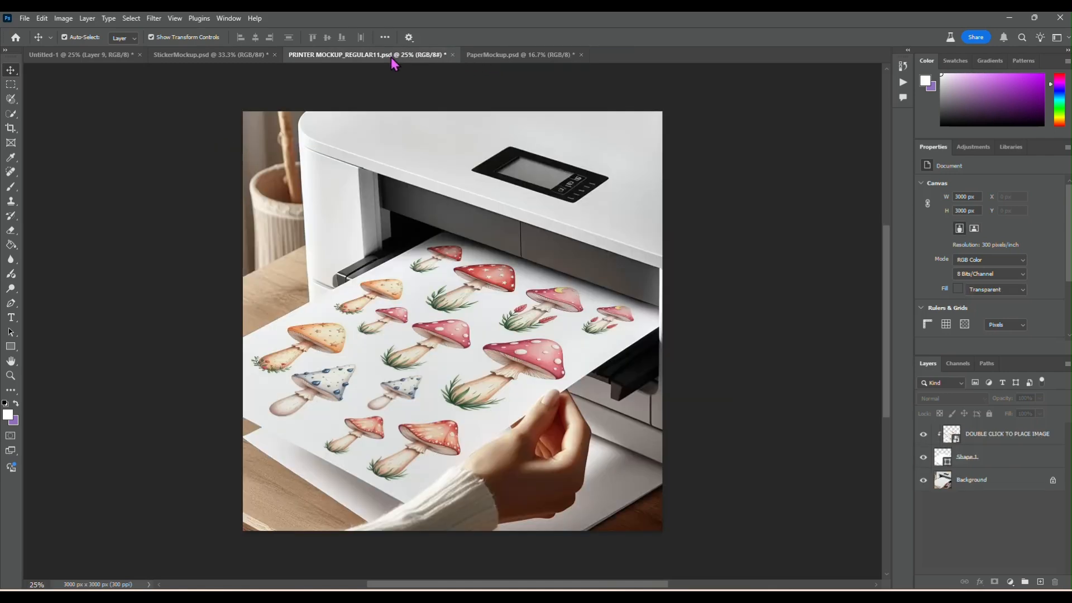
pyautogui.click(215, 56)
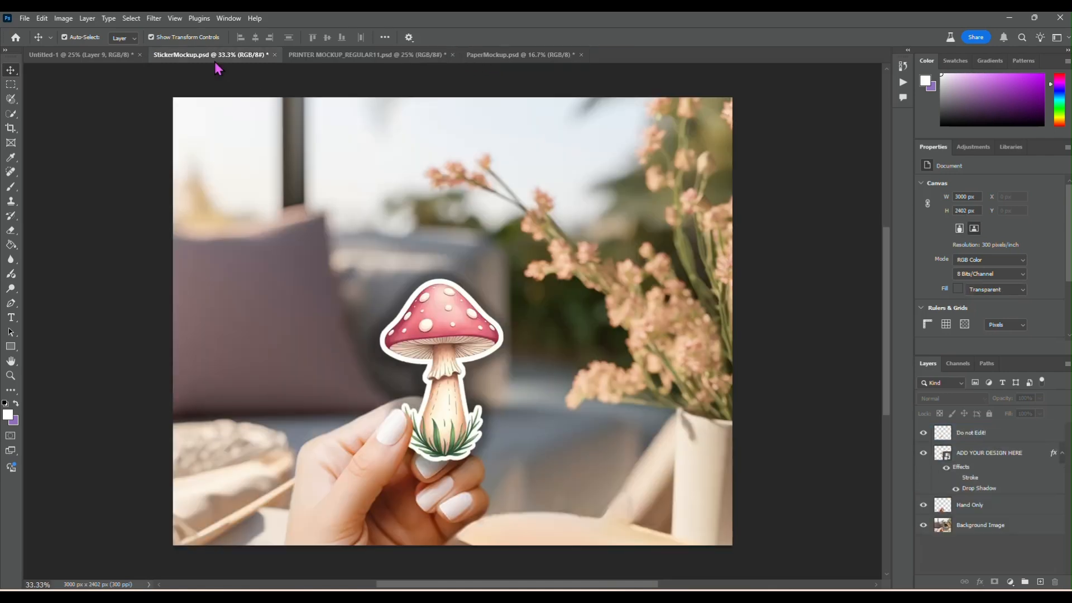
pyautogui.click(648, 78)
pyautogui.click(24, 18)
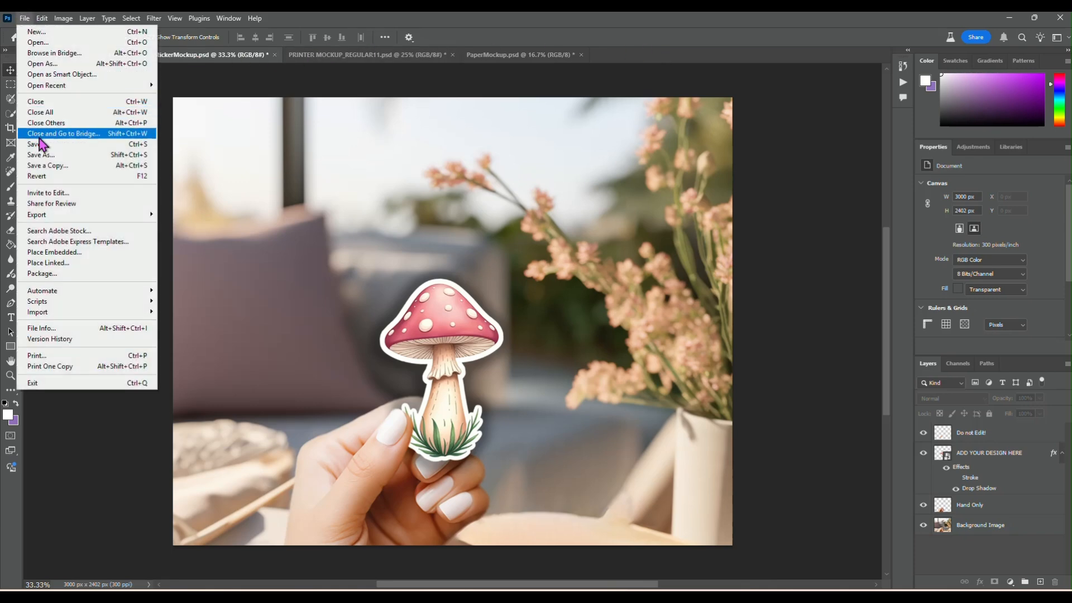
pyautogui.click(46, 165)
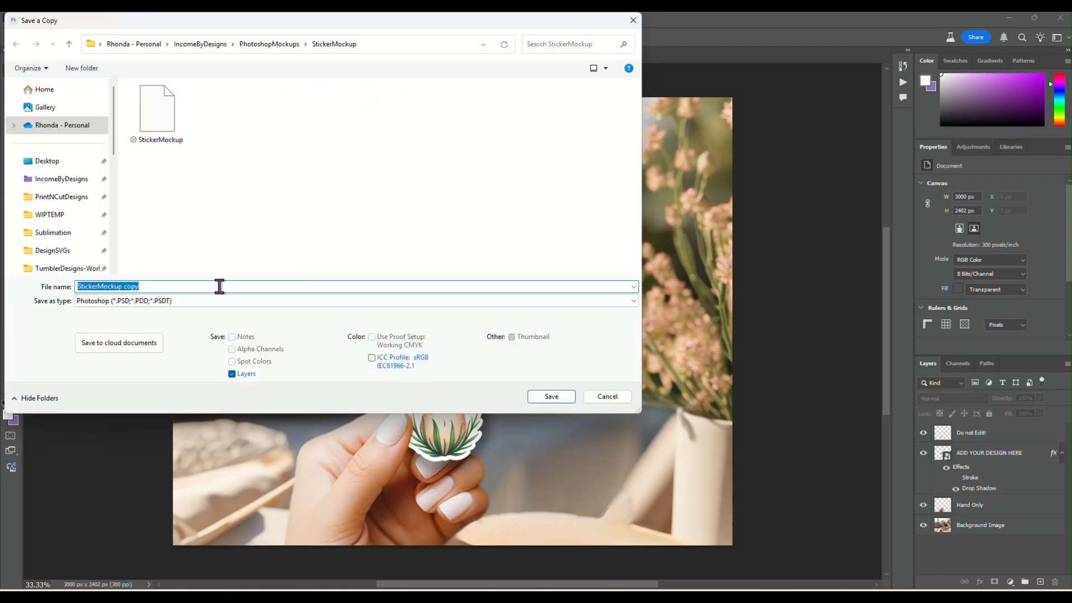
pyautogui.click(220, 300)
pyautogui.click(179, 388)
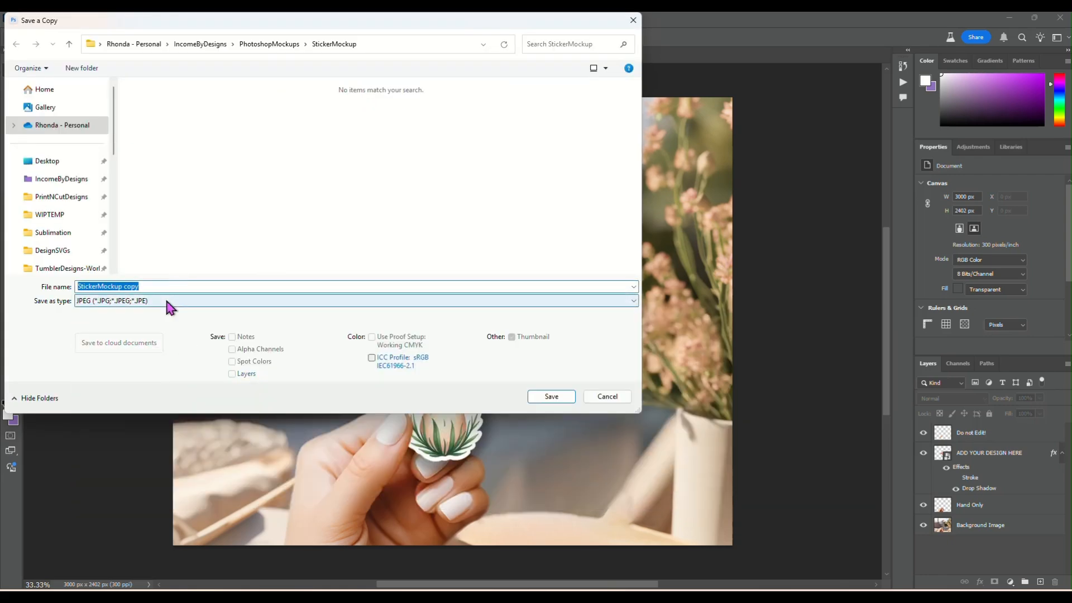
pyautogui.write('stickermo')
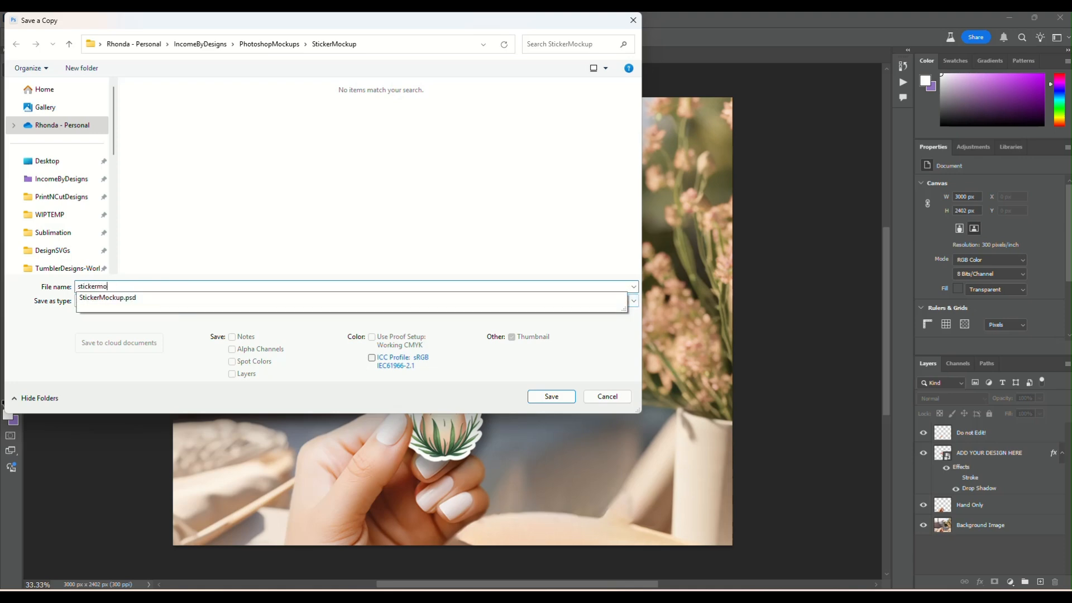
pyautogui.write('ckup1')
pyautogui.press('Return')
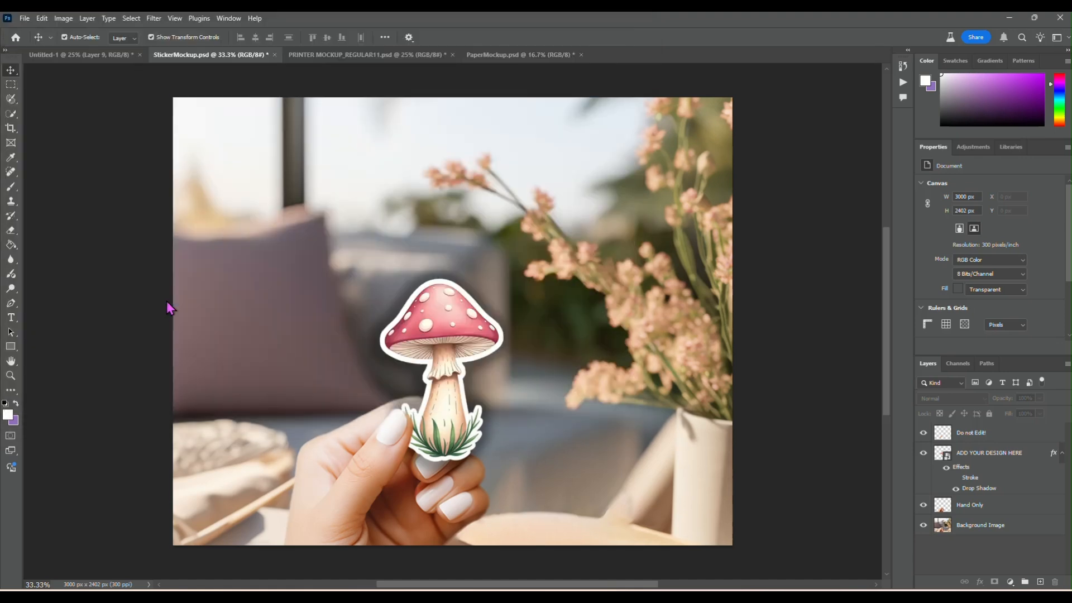
pyautogui.click(593, 159)
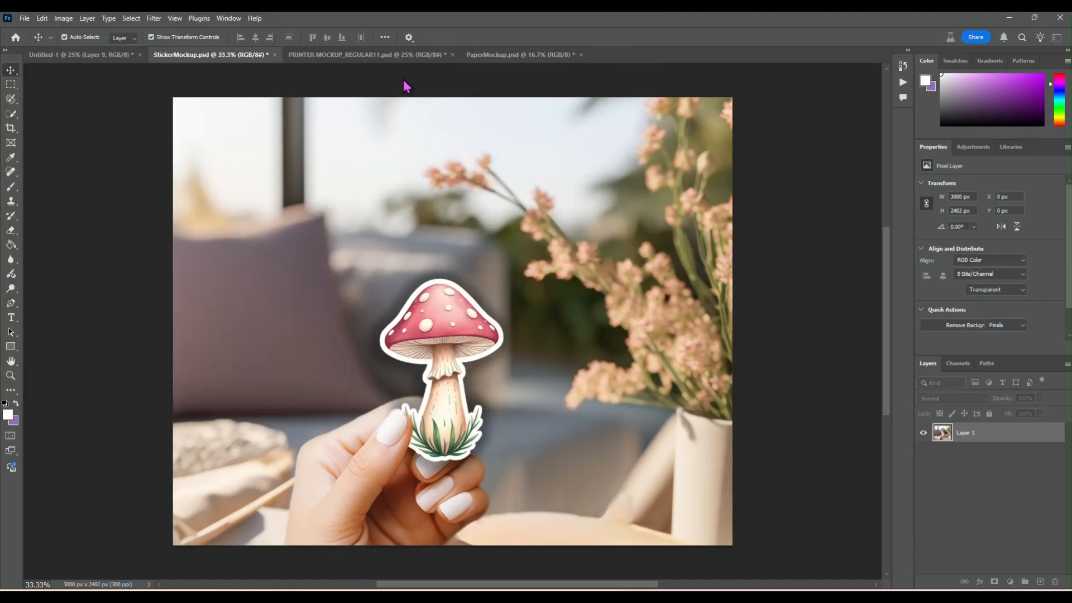
# Switch to the printer mockup and start saving a copy of it into the StickerSheets folder inside WIPTEMP
pyautogui.click(337, 55)
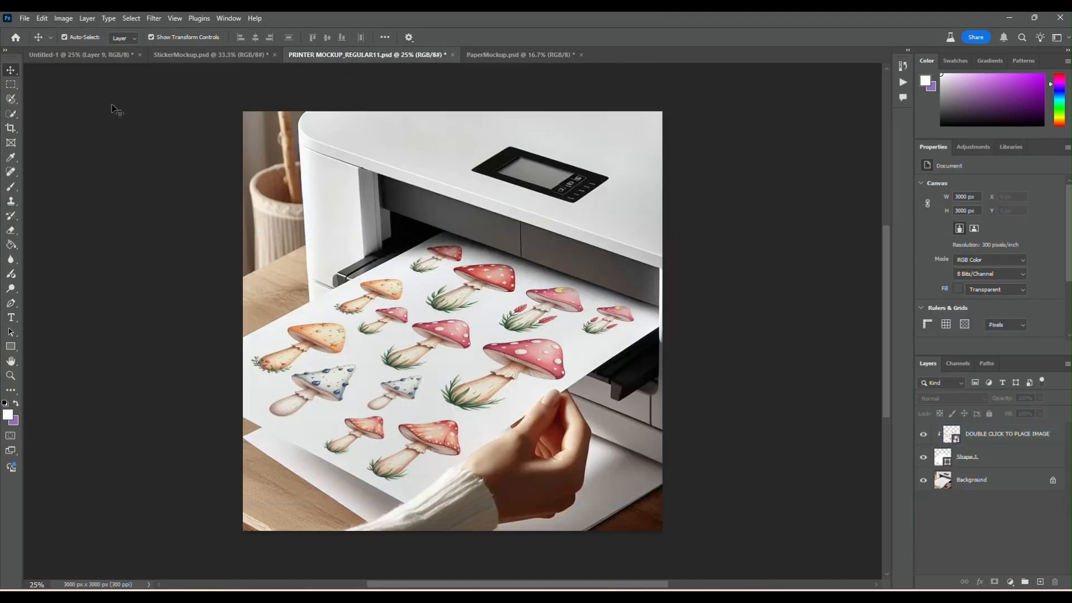
pyautogui.click(25, 17)
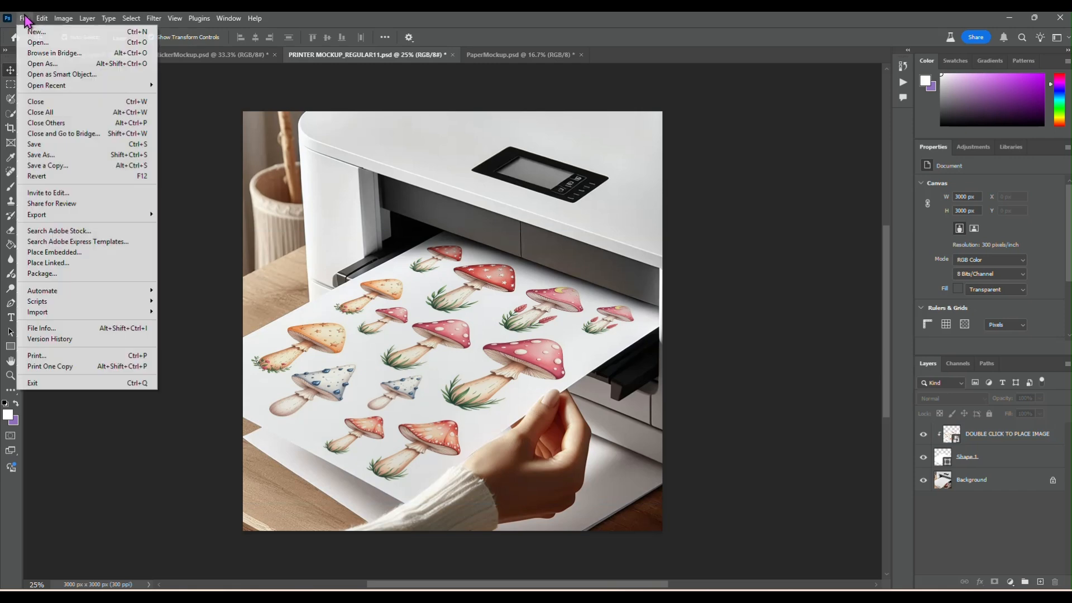
pyautogui.click(76, 168)
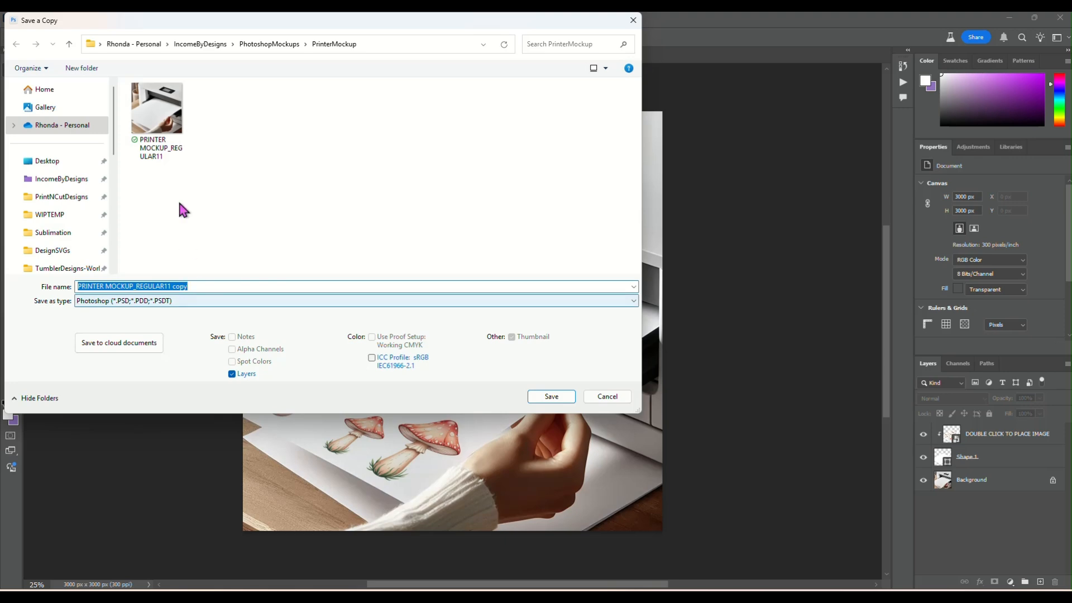
pyautogui.click(74, 218)
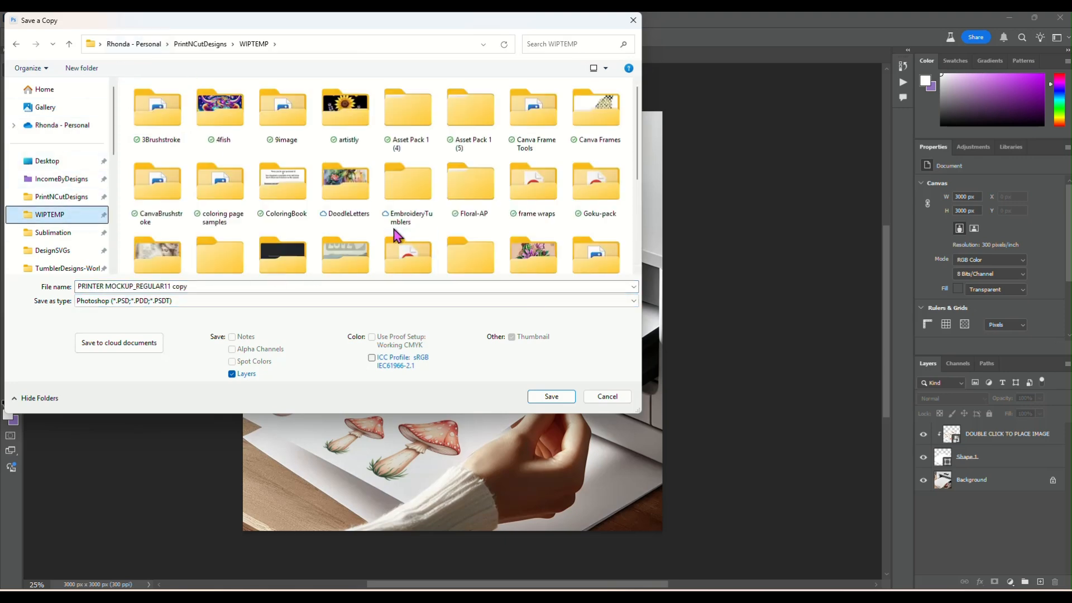
pyautogui.scroll(-3, 394, 235)
pyautogui.click(299, 181)
pyautogui.doubleClick(299, 182)
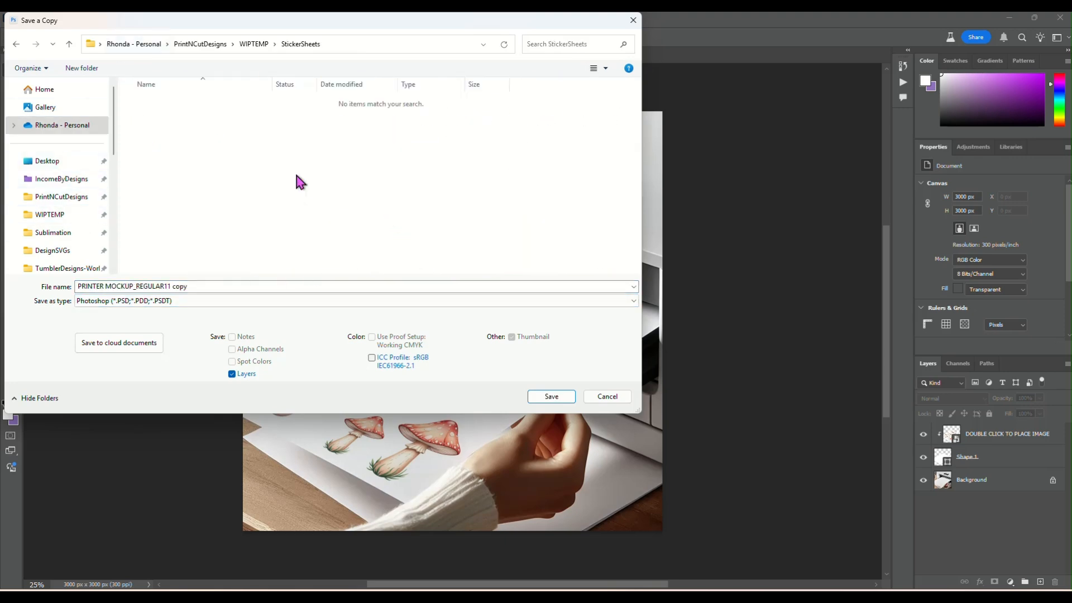
# Save the printer mockup copy in JPEG format under the name stickerprinting, accepting the JPEG options
pyautogui.click(203, 302)
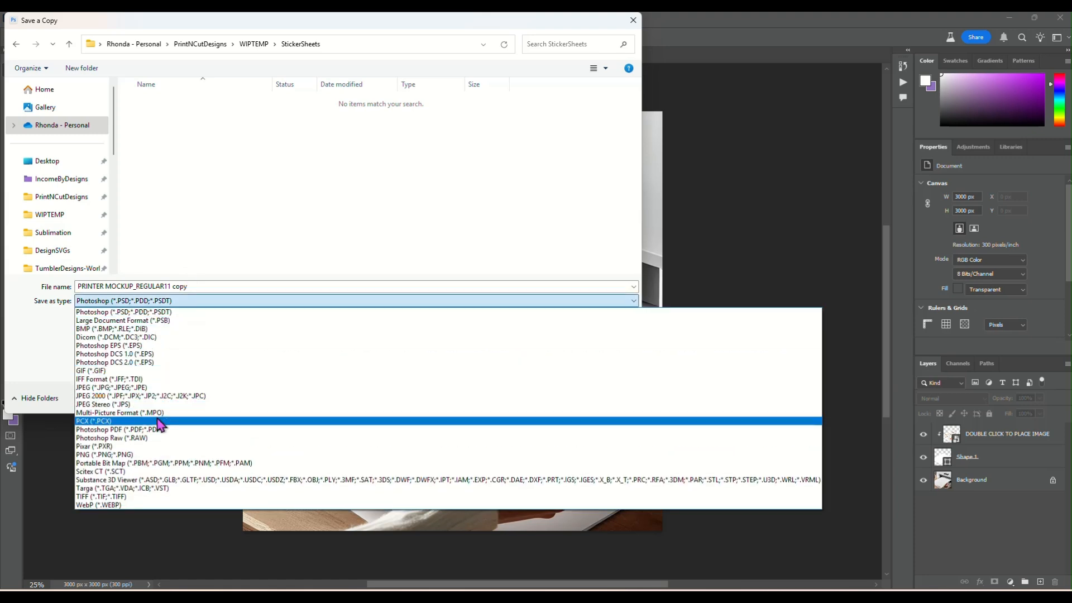
pyautogui.click(157, 395)
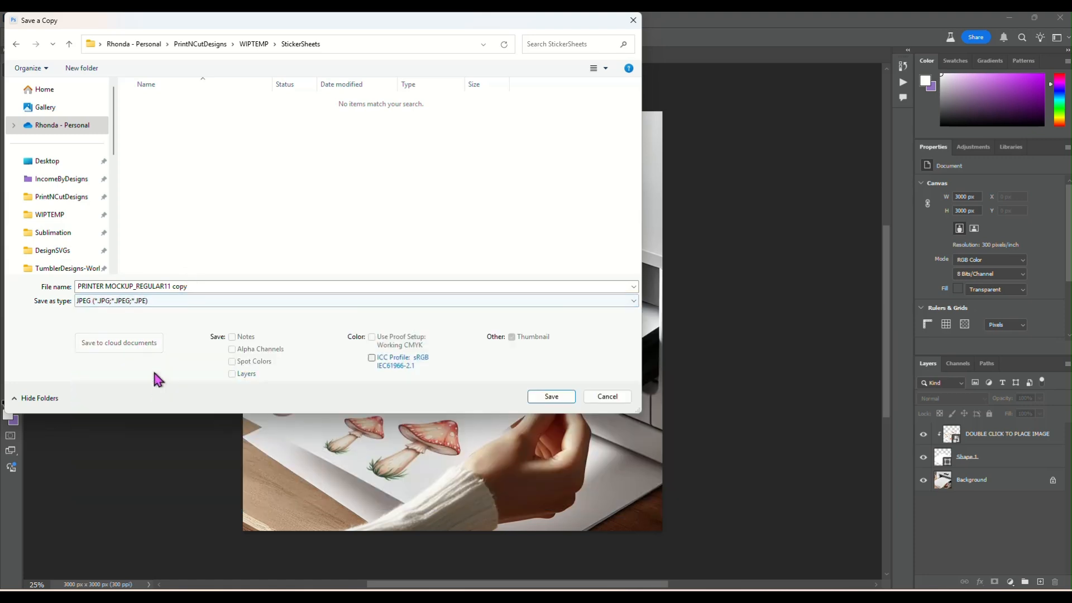
pyautogui.tripleClick(196, 286)
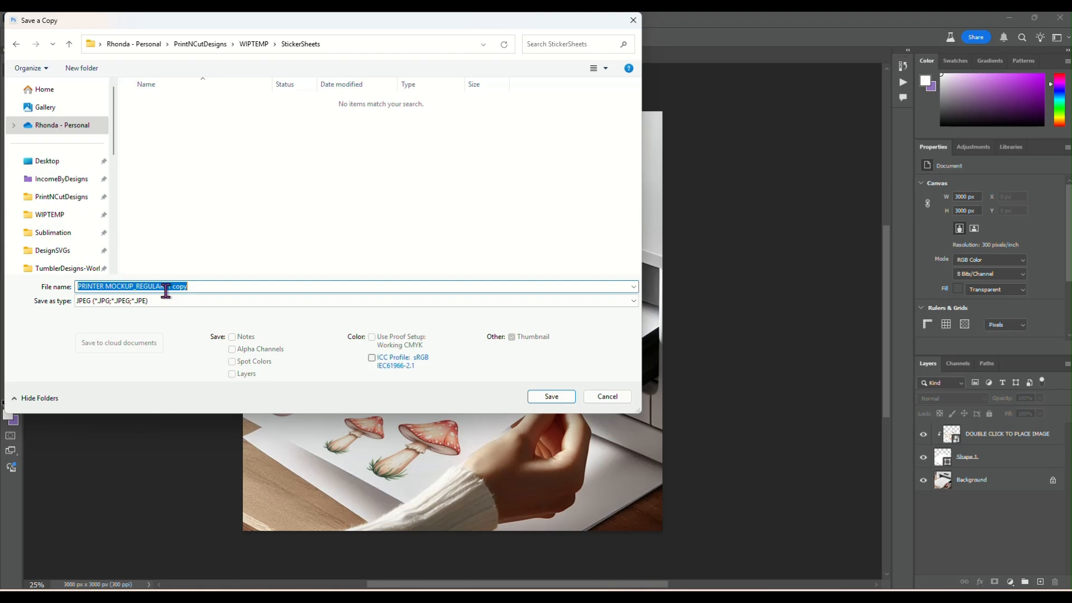
pyautogui.write('stickerp')
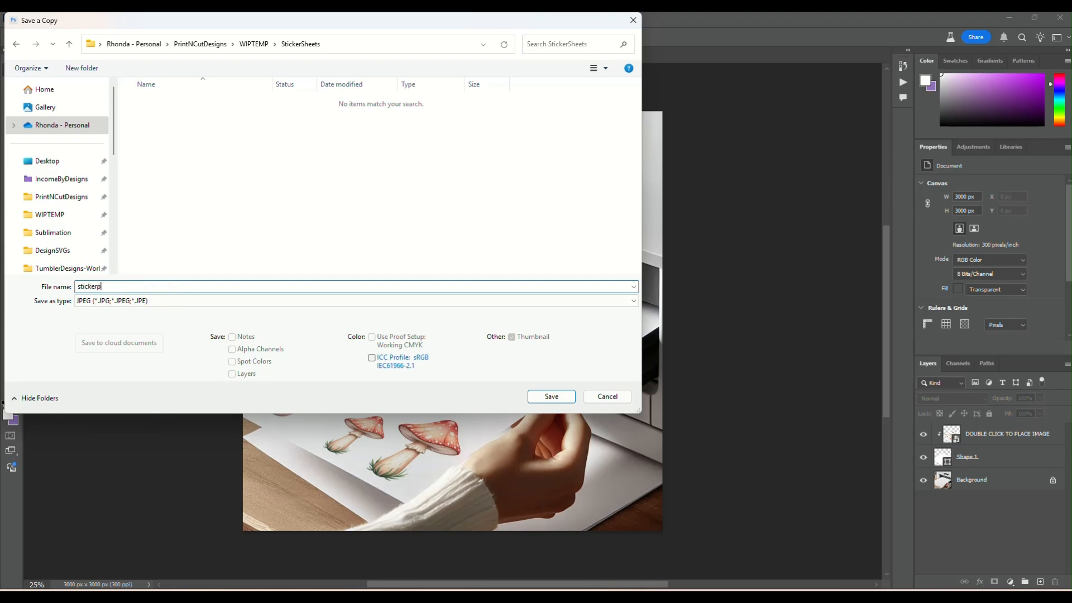
pyautogui.write('rinting')
pyautogui.press('Return')
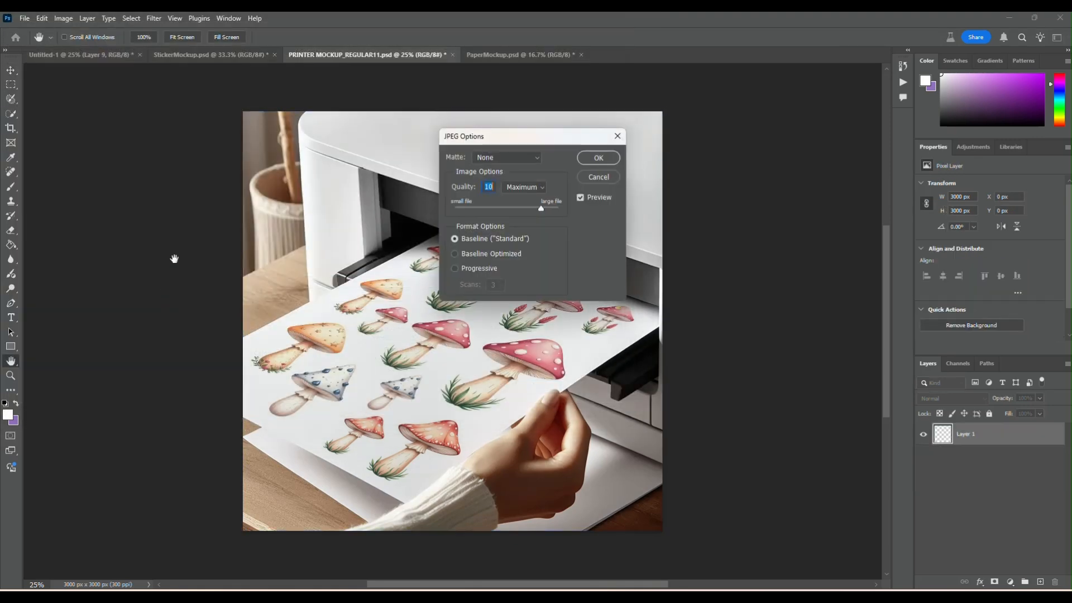
pyautogui.click(605, 159)
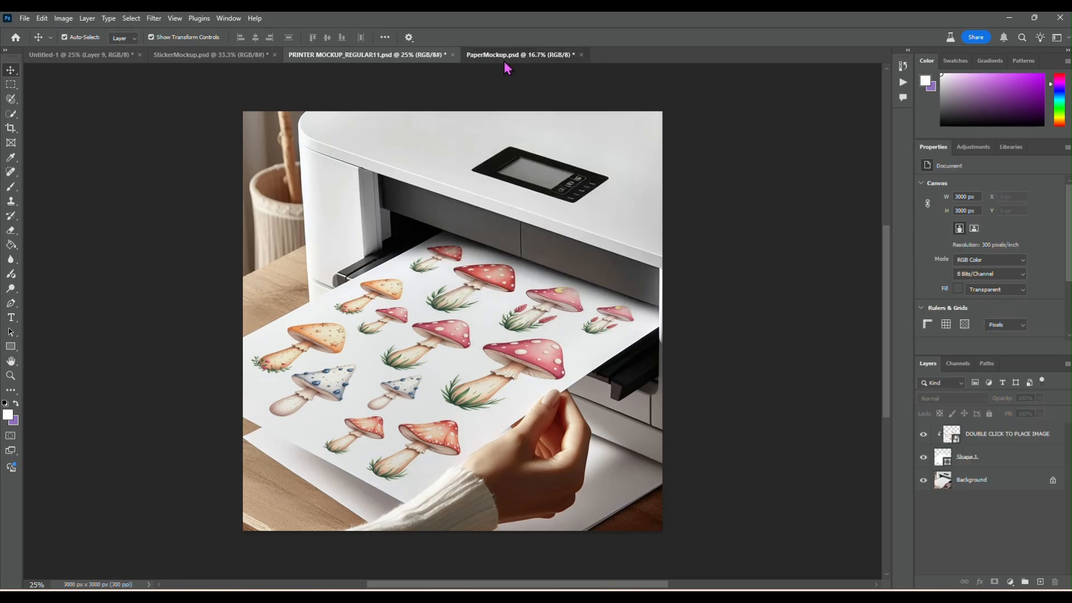
# Switch to PaperMockup and start saving a copy of it into the StickerSheets folder inside WIPTEMP
pyautogui.click(504, 55)
pyautogui.click(24, 18)
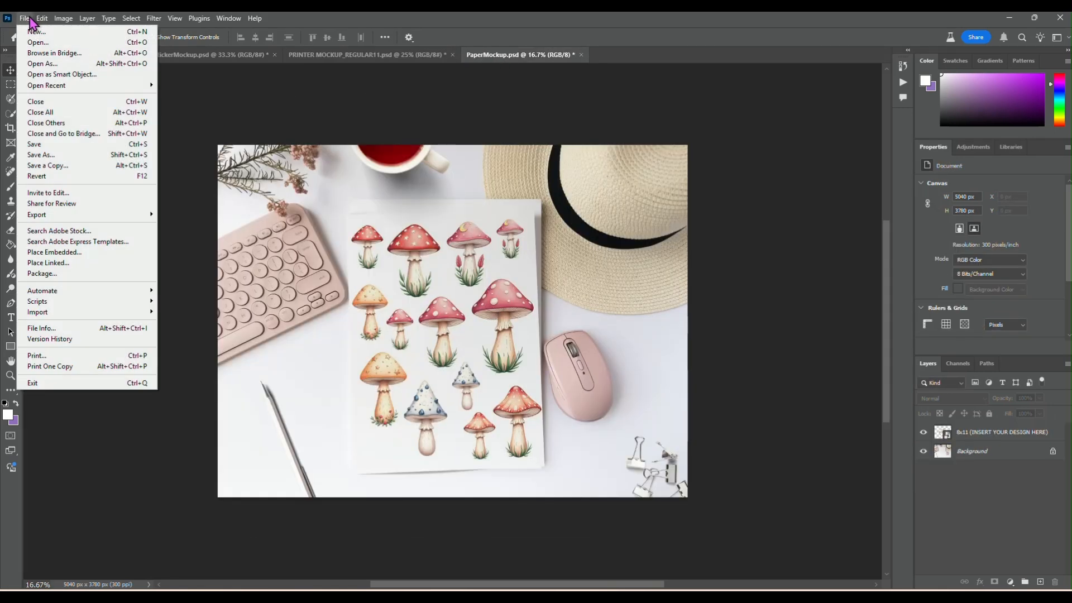
pyautogui.click(64, 169)
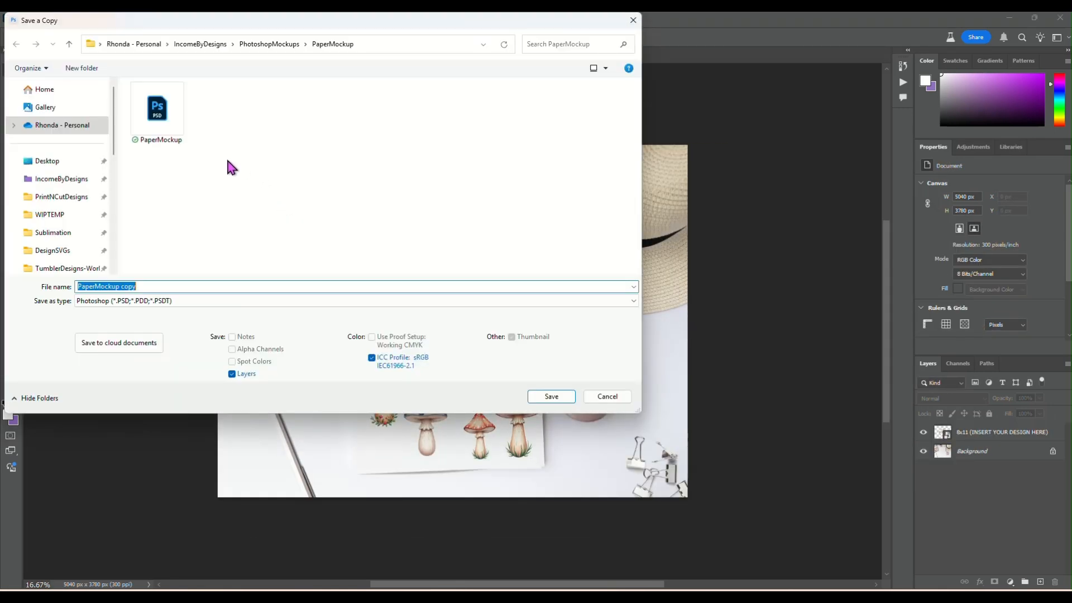
pyautogui.click(62, 214)
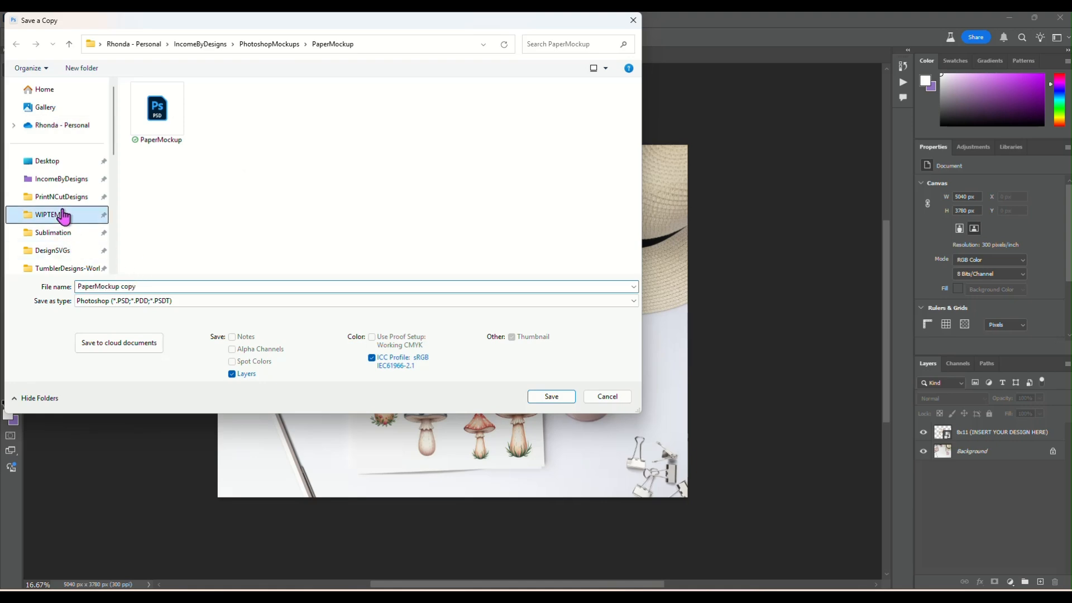
pyautogui.scroll(-3, 351, 196)
pyautogui.doubleClick(282, 176)
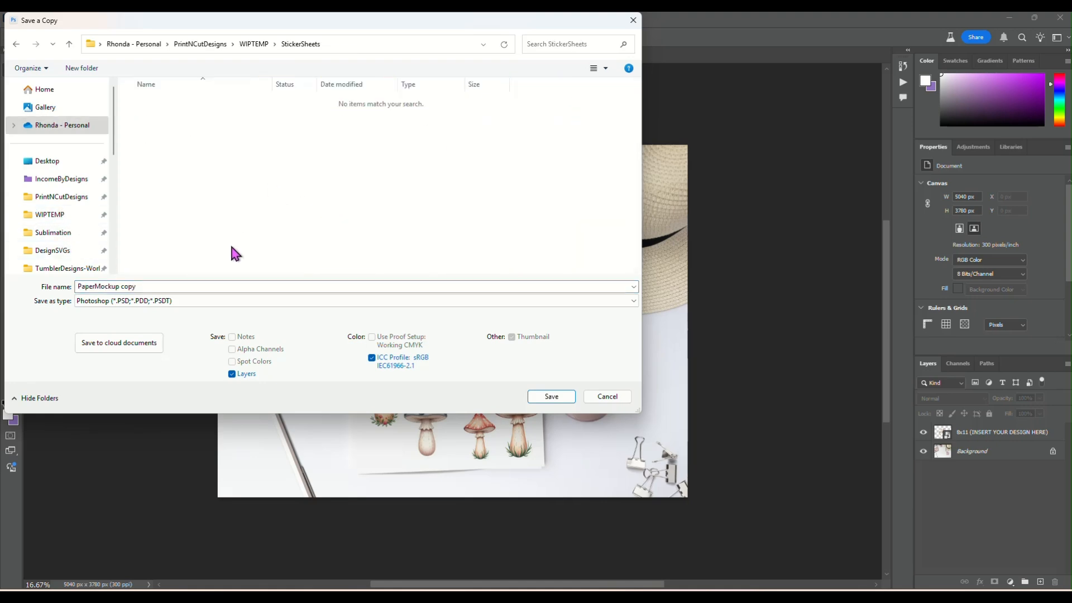
# Save the paper mockup copy in JPEG format under a new name starting with "stickerpa", accepting the JPEG options
pyautogui.click(185, 303)
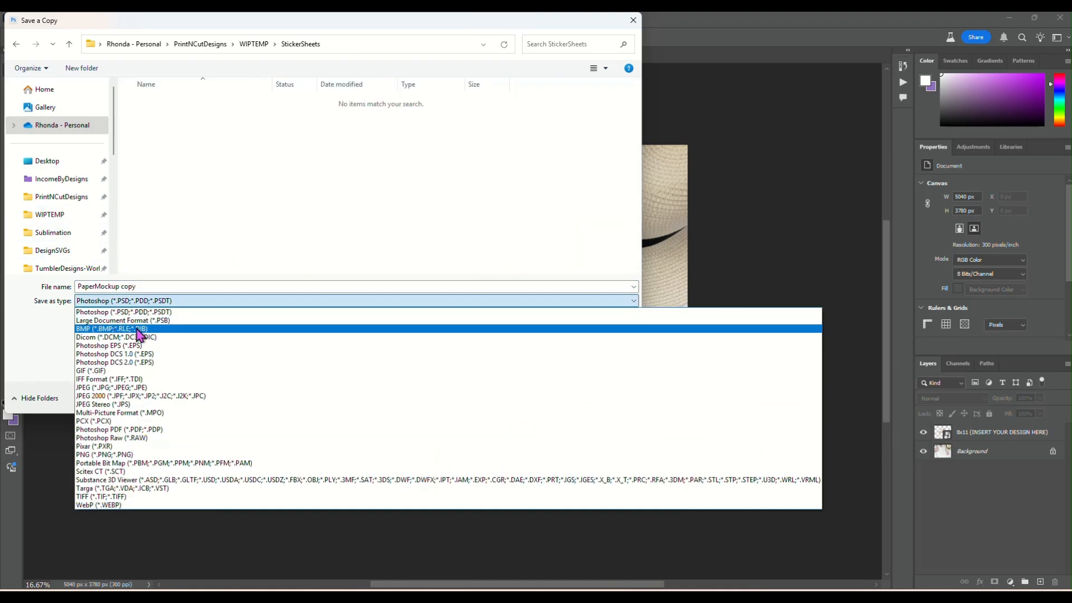
pyautogui.click(144, 375)
pyautogui.click(146, 288)
pyautogui.write('s')
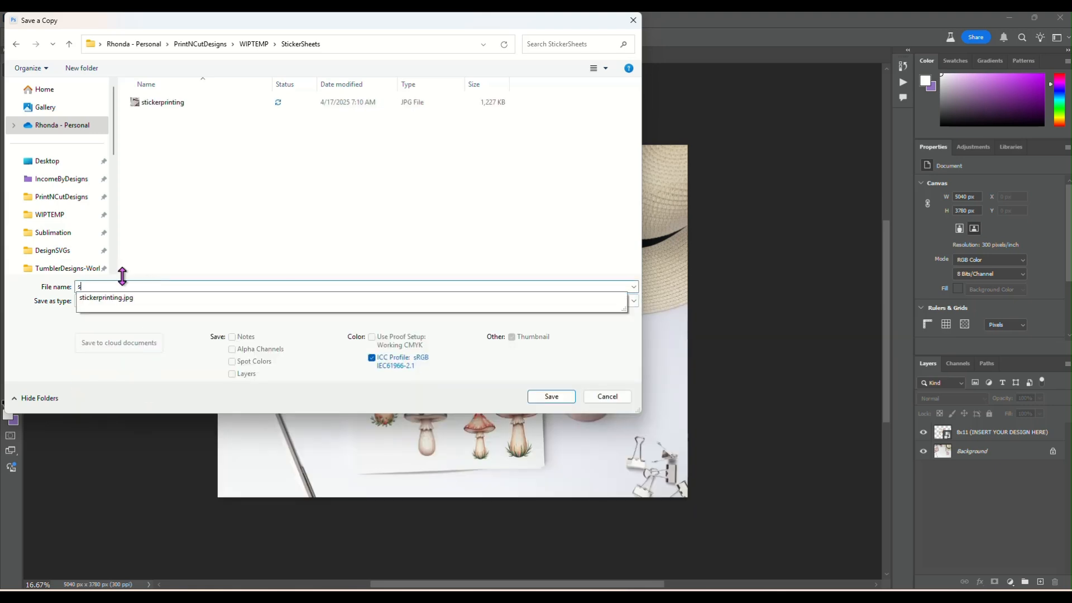
pyautogui.write('tickerfu')
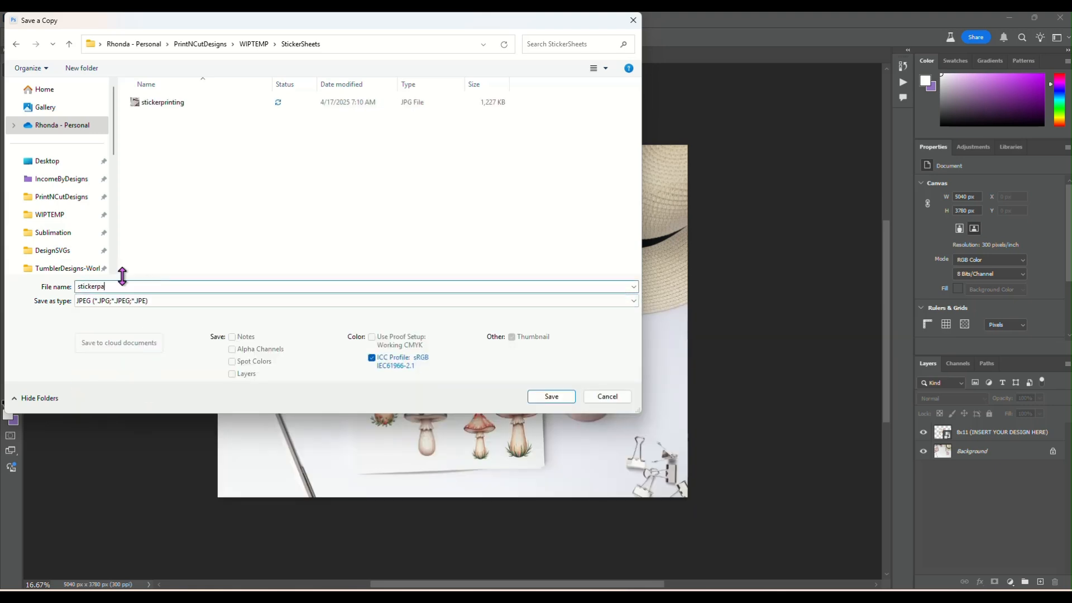
pyautogui.write('llsheet')
pyautogui.press('Return')
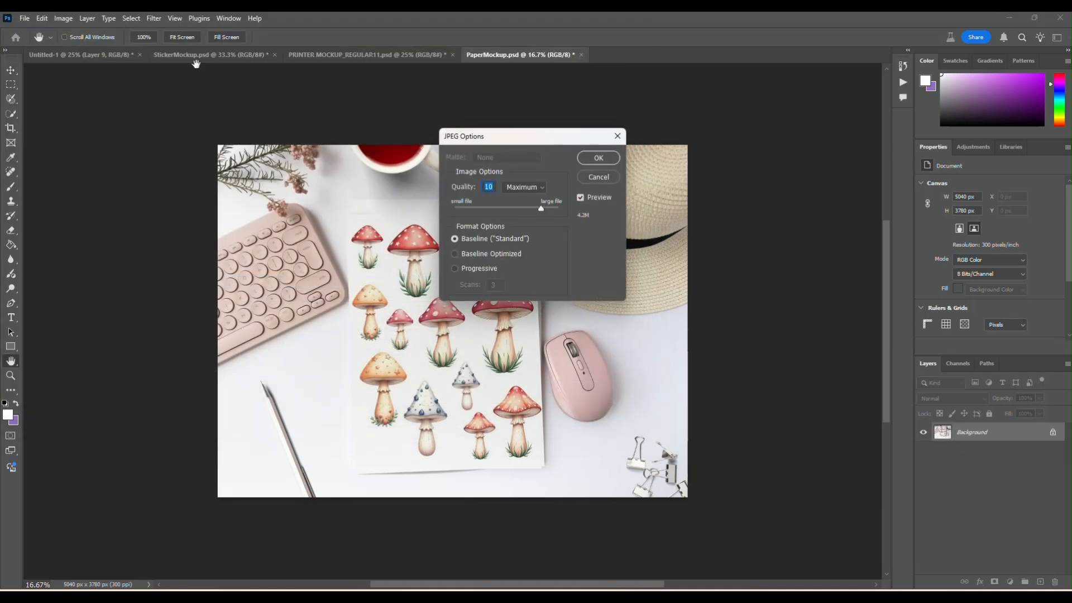
pyautogui.click(596, 158)
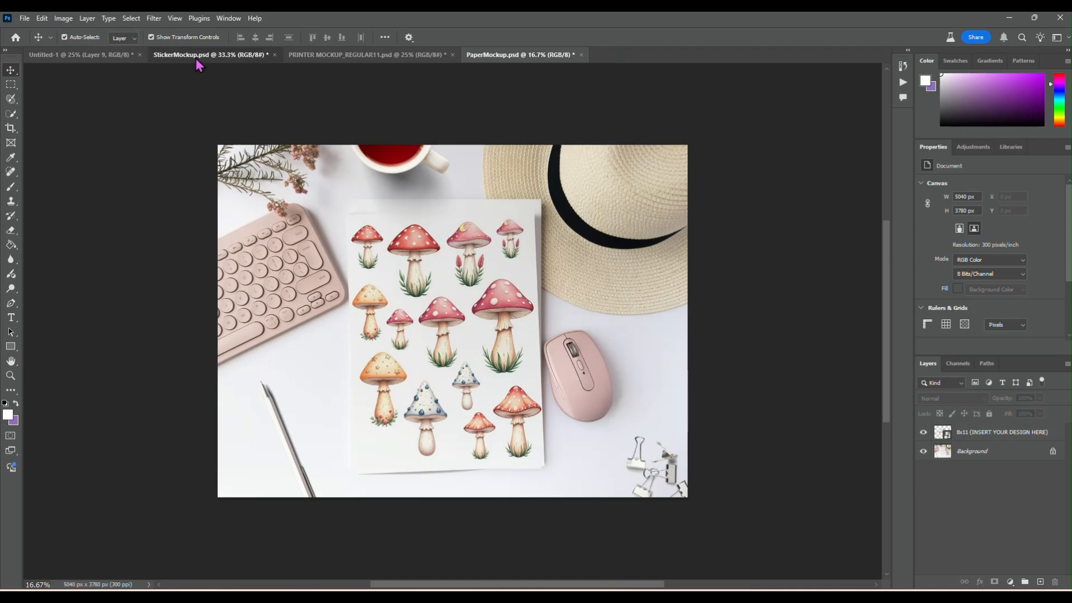
# Switch to StickerMockup and start saving a copy of it into the StickerSheets folder inside WIPTEMP
pyautogui.click(195, 58)
pyautogui.click(25, 18)
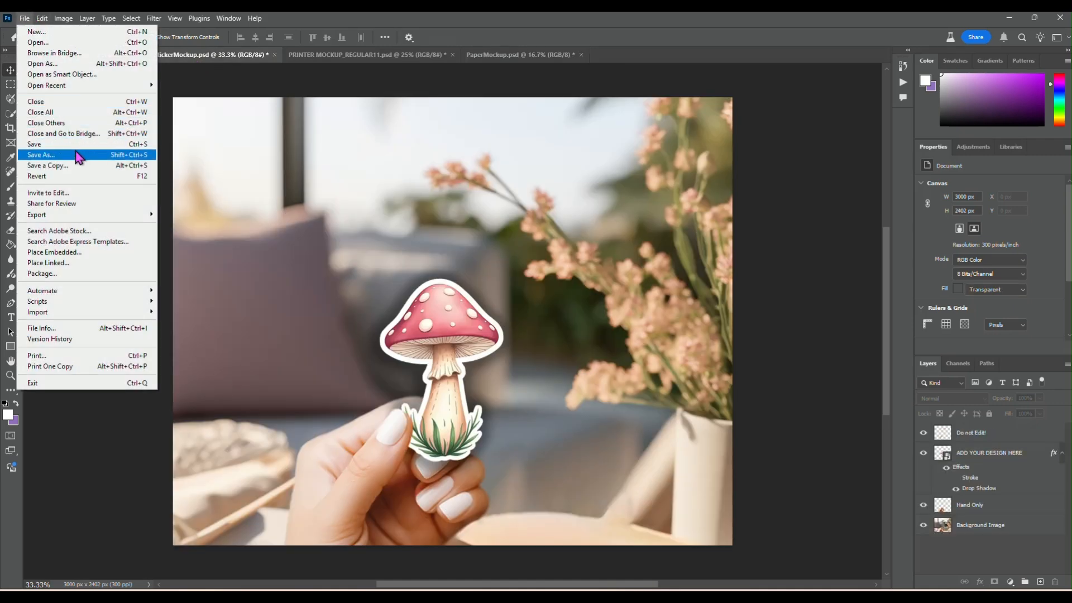
pyautogui.click(76, 166)
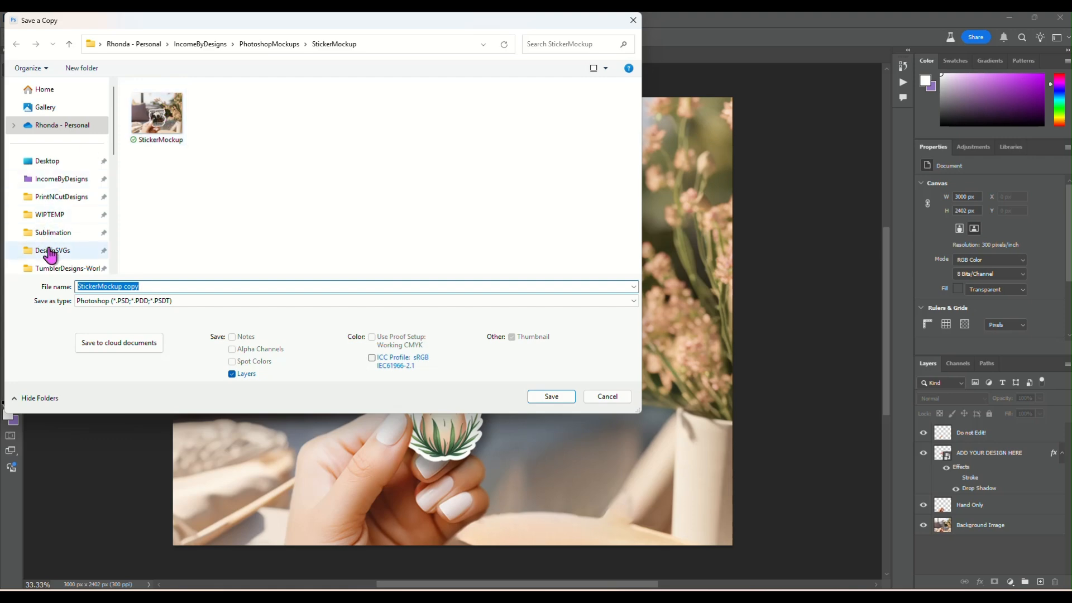
pyautogui.click(60, 220)
pyautogui.scroll(-5, 335, 190)
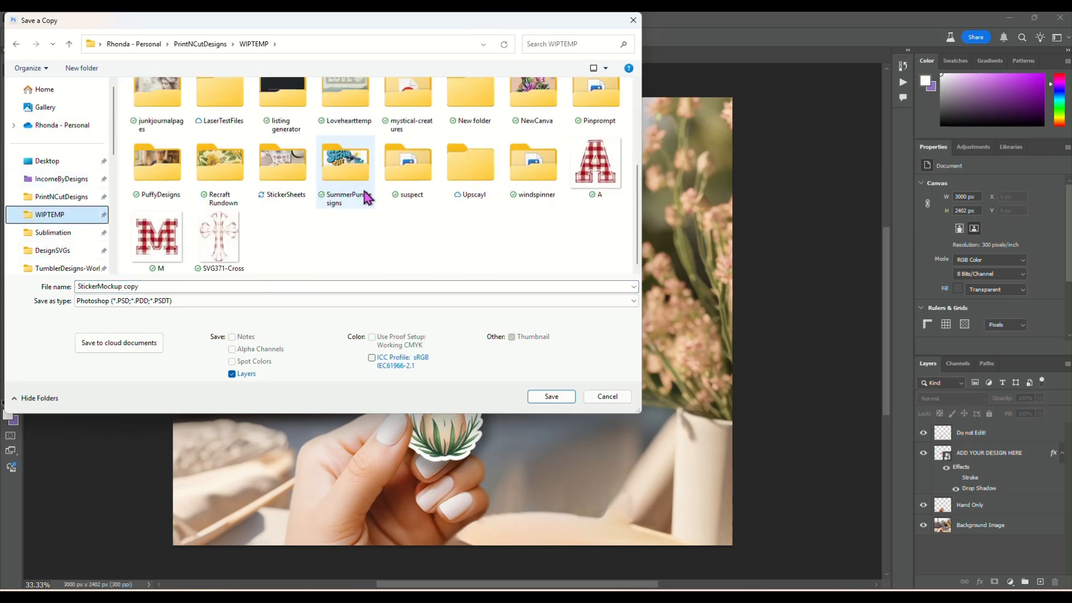
pyautogui.doubleClick(290, 192)
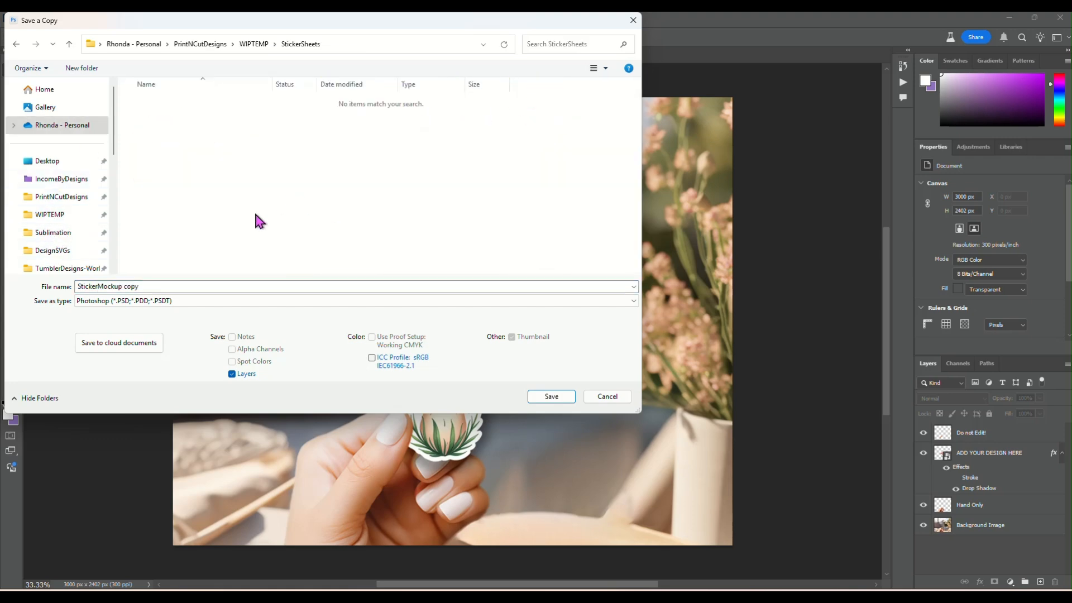
# Save the sticker mockup copy in JPEG format under the name stickermockup1, accepting the JPEG options
pyautogui.click(163, 300)
pyautogui.click(139, 387)
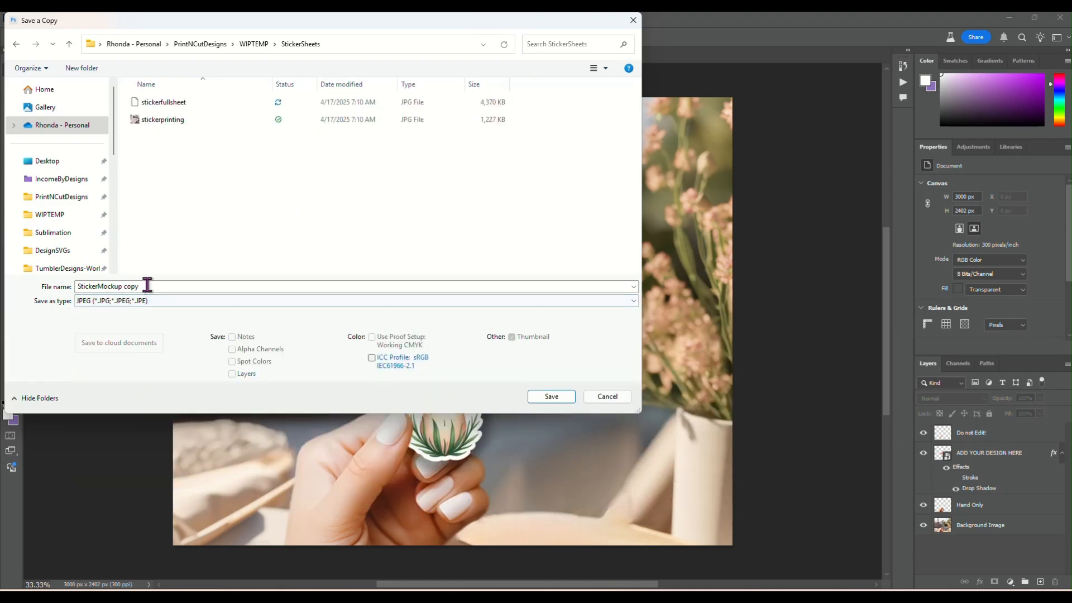
pyautogui.click(146, 285)
pyautogui.write('sti')
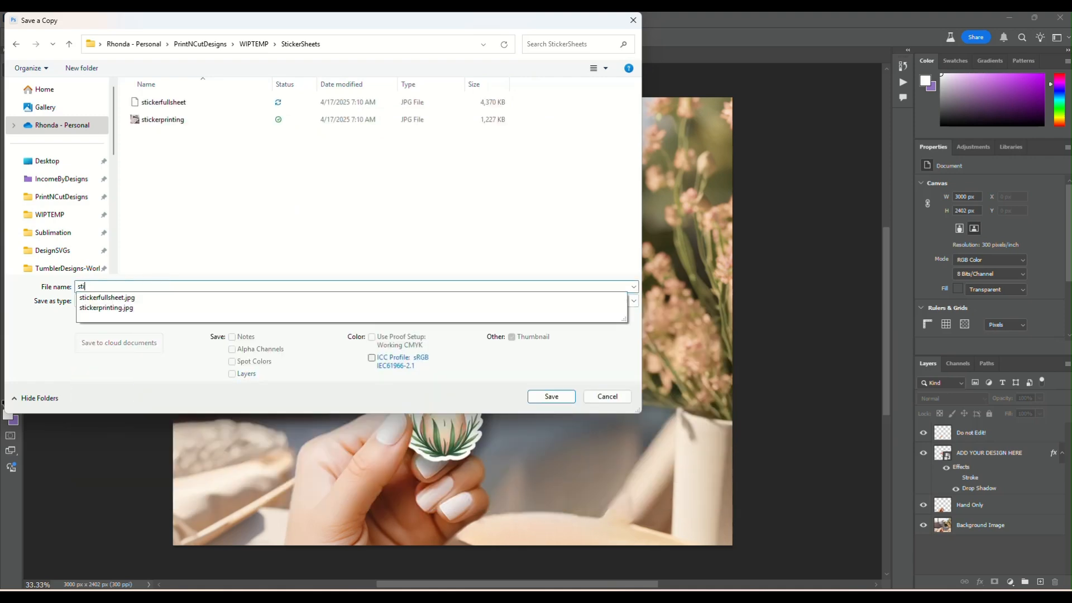
pyautogui.write('ckermocku')
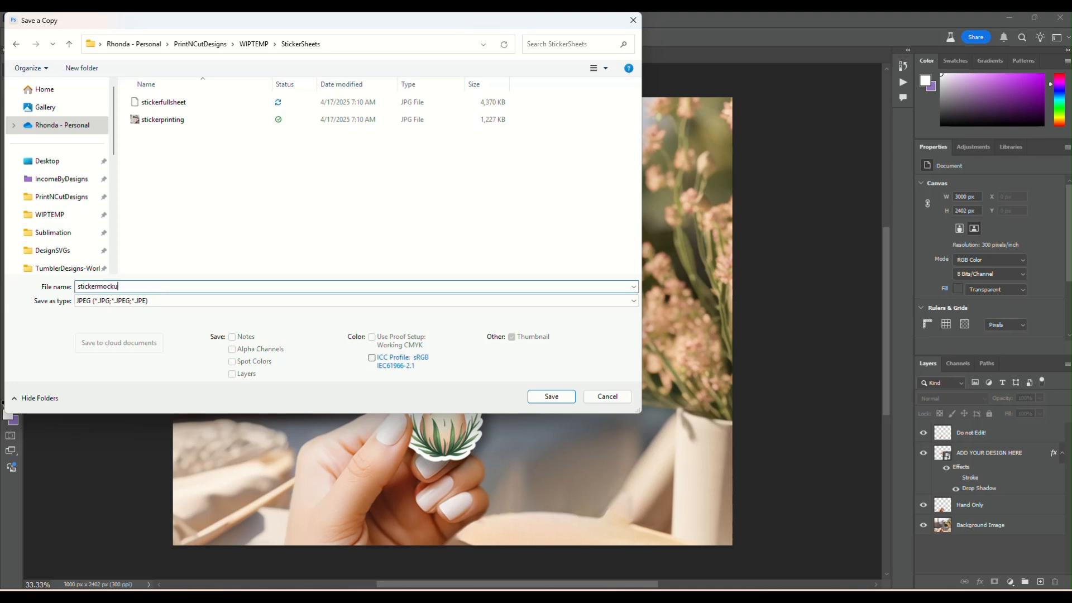
pyautogui.write('p1')
pyautogui.press('Return')
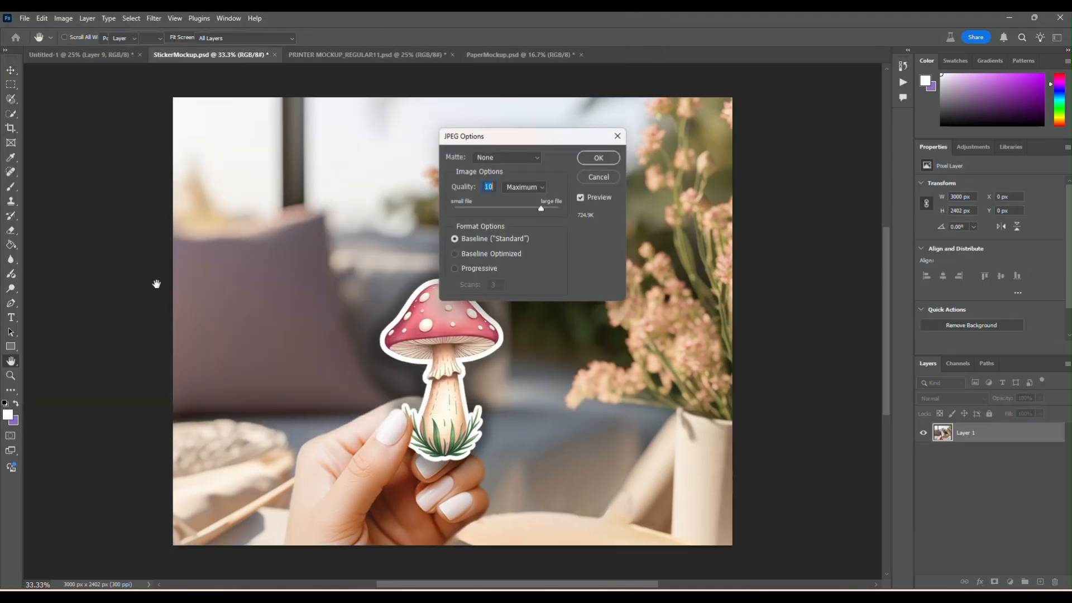
pyautogui.press('Return')
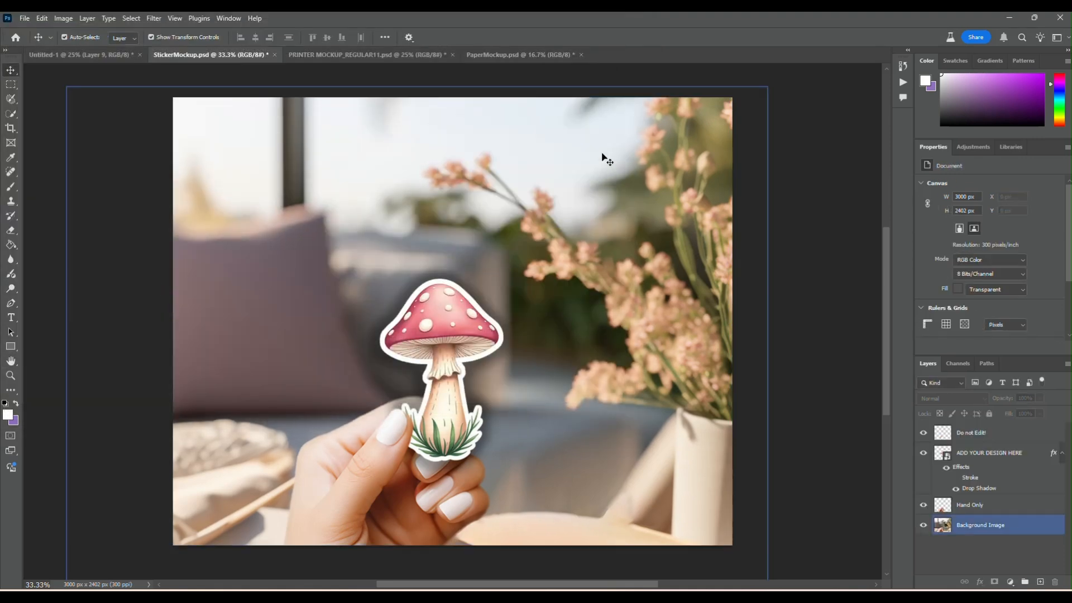
pyautogui.click(518, 56)
pyautogui.click(382, 56)
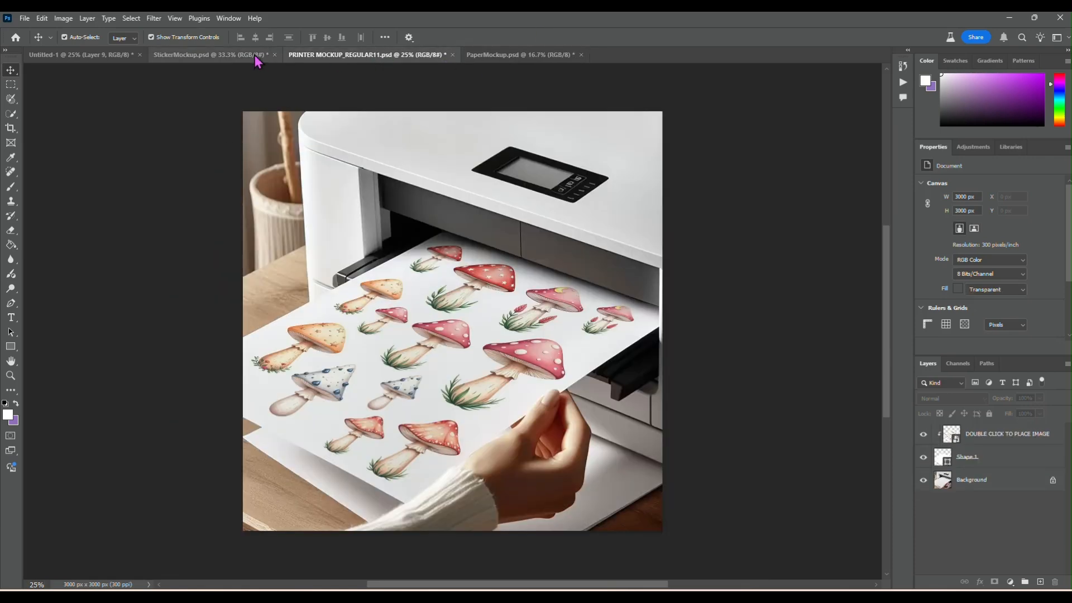
pyautogui.click(254, 56)
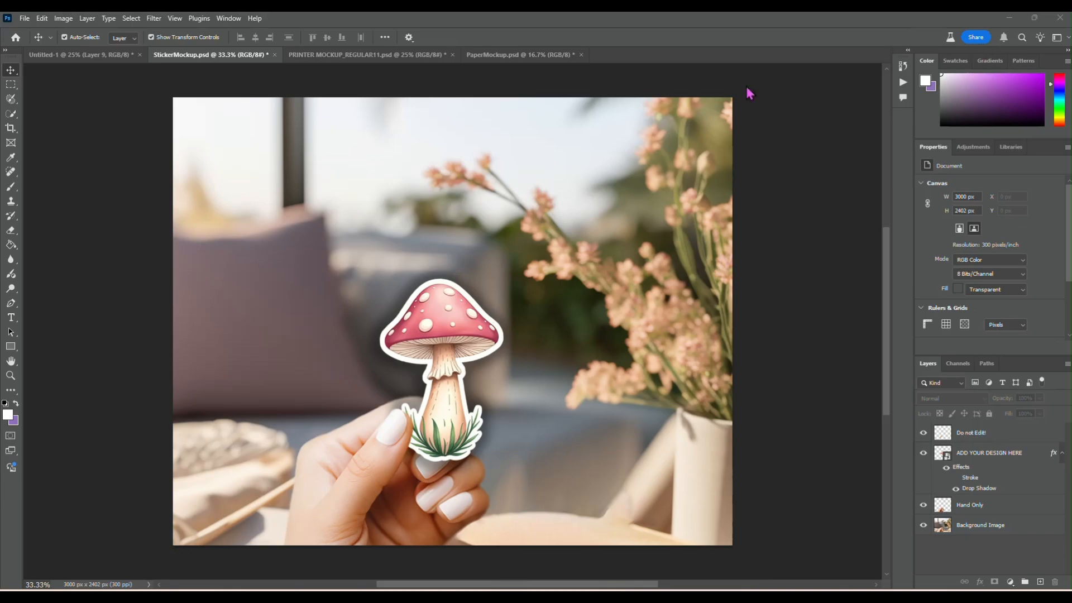
# Switch to Chrome and close the Baggrund.psd Google Drive page and the Featured AI Image Generator page
pyautogui.click(385, 544)
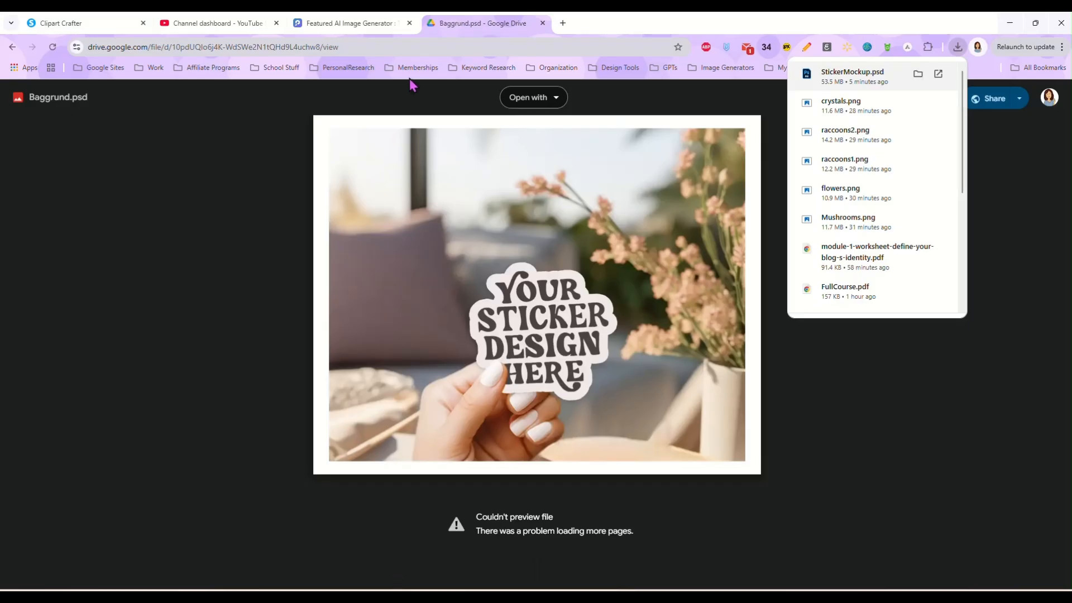
pyautogui.click(543, 23)
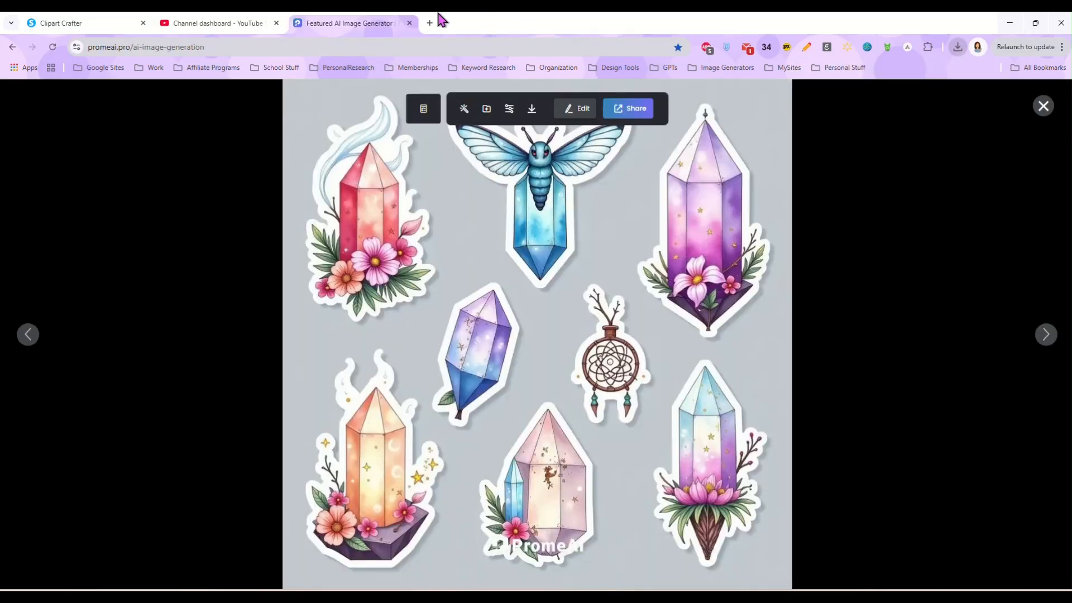
pyautogui.click(409, 23)
# Open the PrintNCutDesigns Etsy shop on a new page and start adding a new listing in its Shop Manager
pyautogui.click(299, 23)
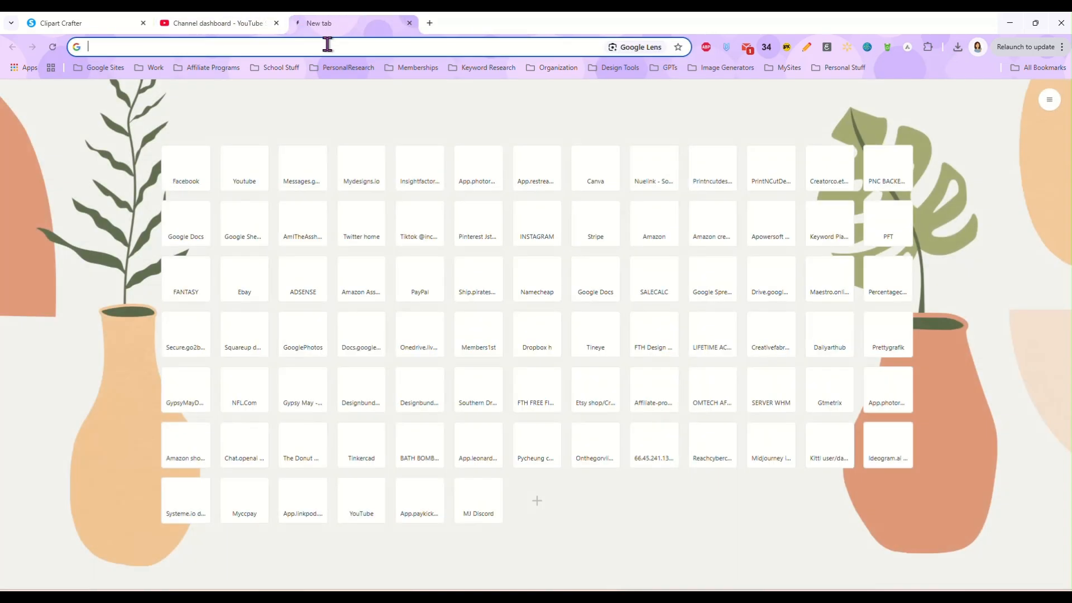
pyautogui.click(758, 166)
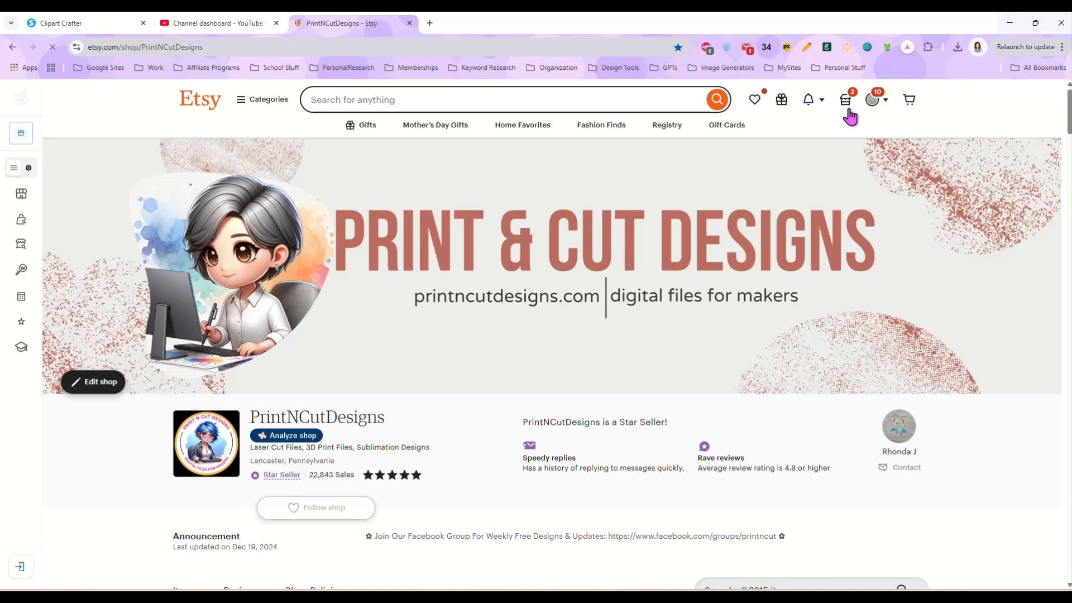
pyautogui.click(846, 103)
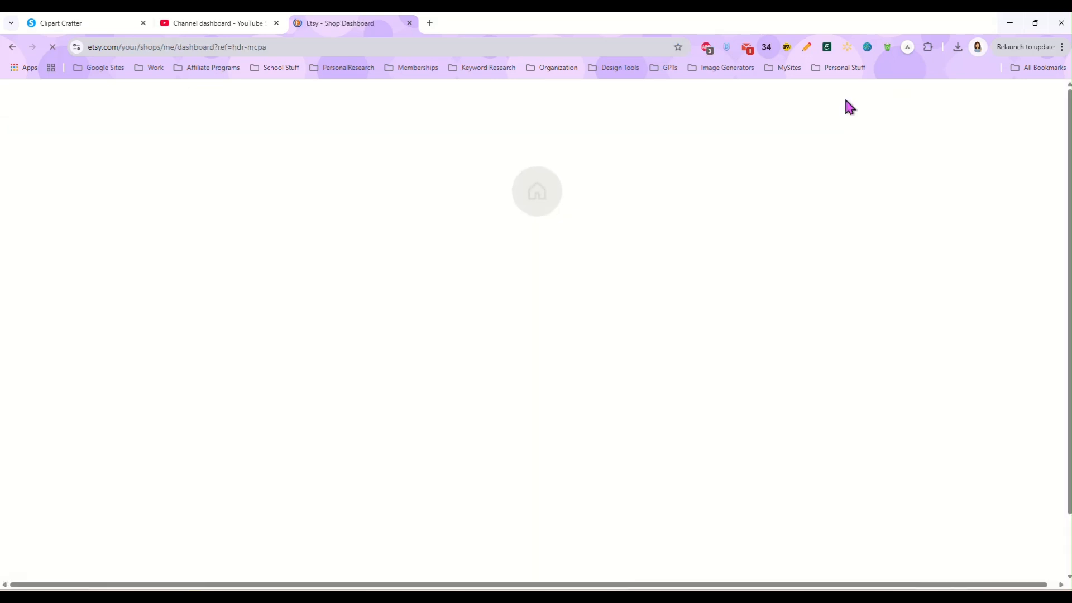
pyautogui.click(49, 163)
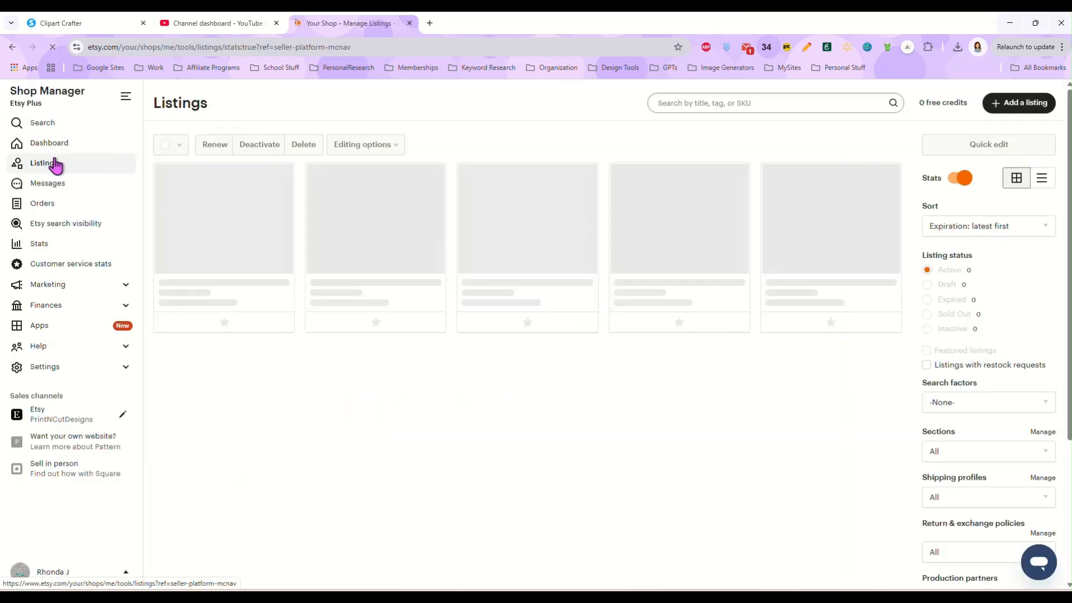
pyautogui.click(1012, 103)
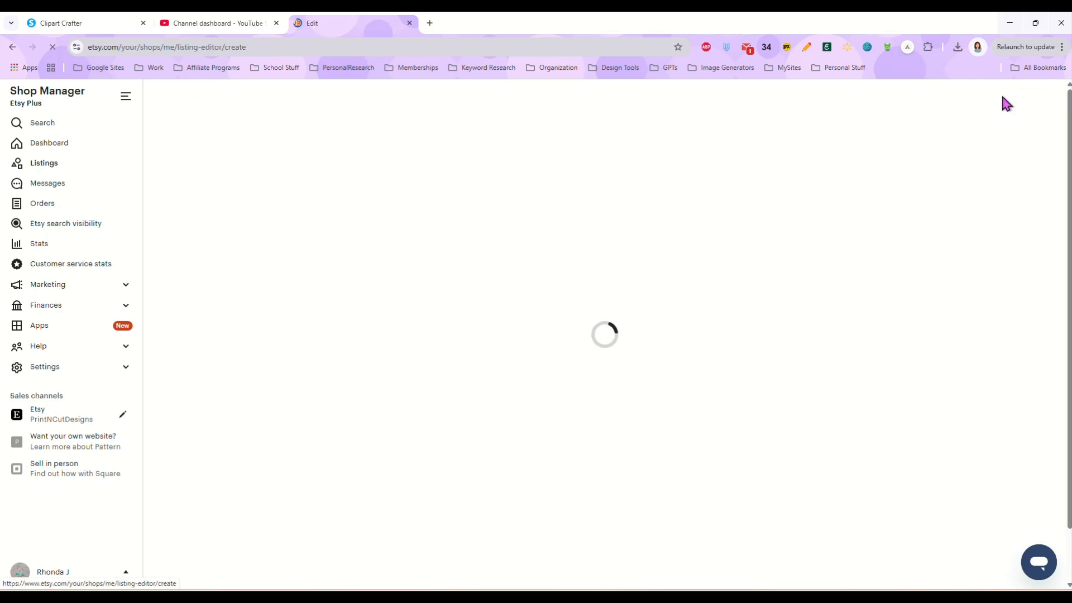
# Open the Listing Generator at futurelabs.now/listing-generator/ on a separate browser page
pyautogui.click(431, 25)
pyautogui.click(500, 45)
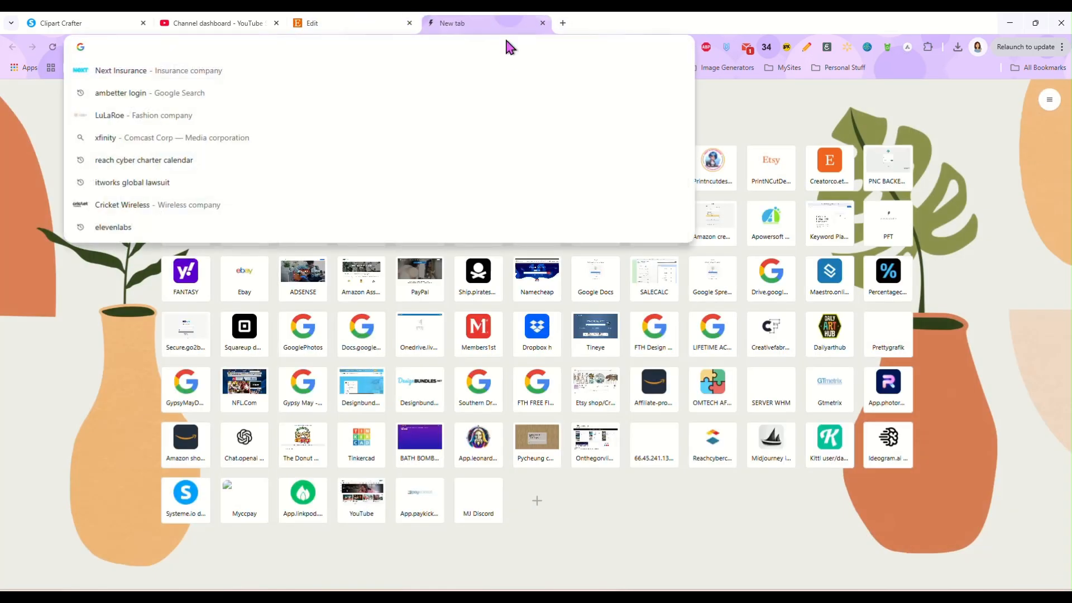
pyautogui.write('ets')
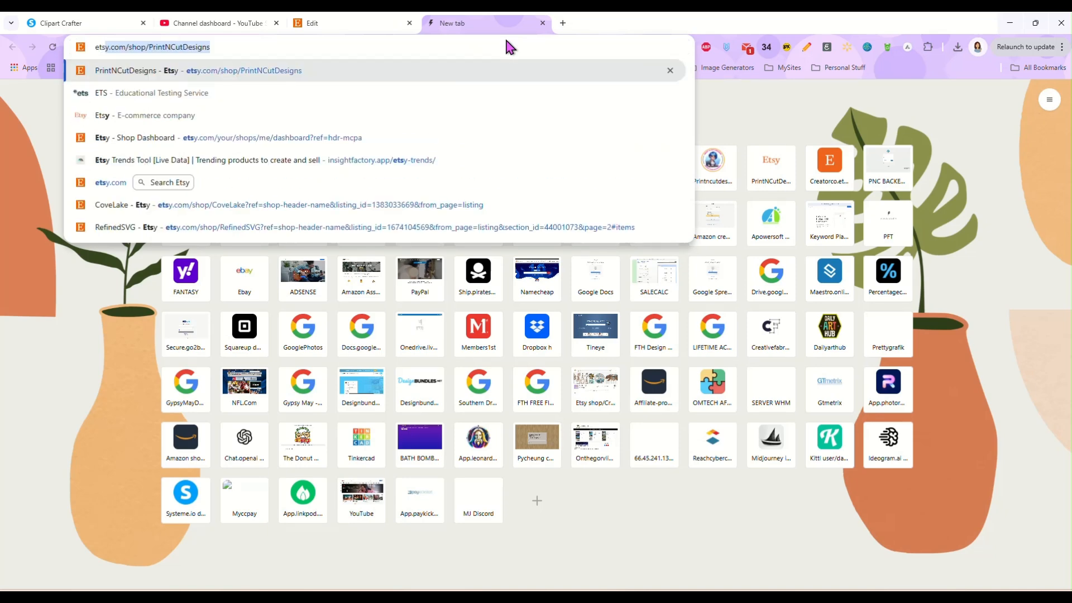
pyautogui.press('Delete')
pyautogui.press('BackSpace')
pyautogui.press('BackSpace')
pyautogui.press('BackSpace')
pyautogui.write('f')
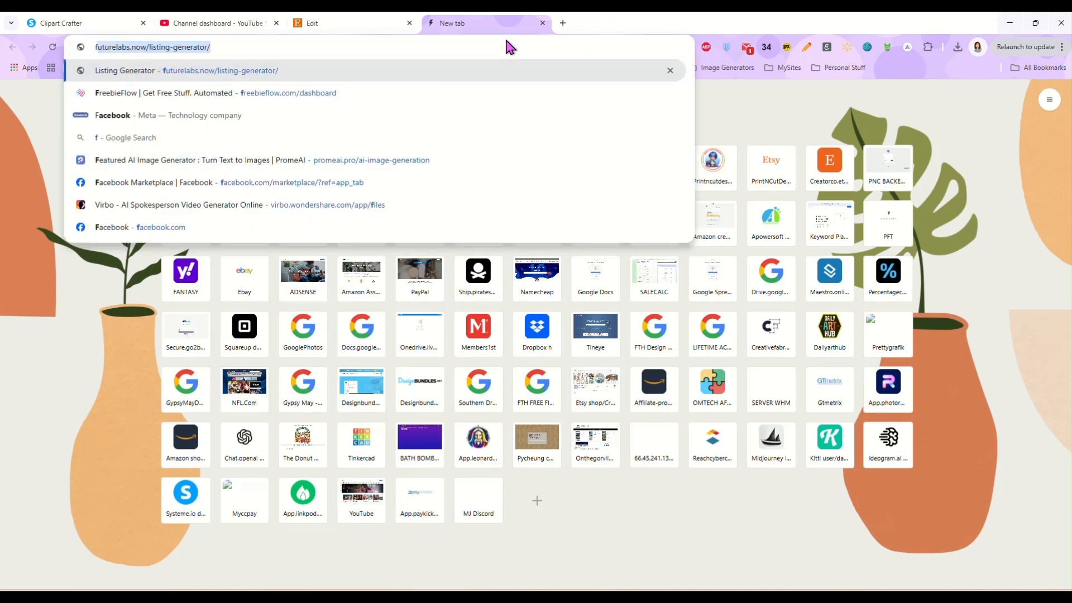
pyautogui.press('Return')
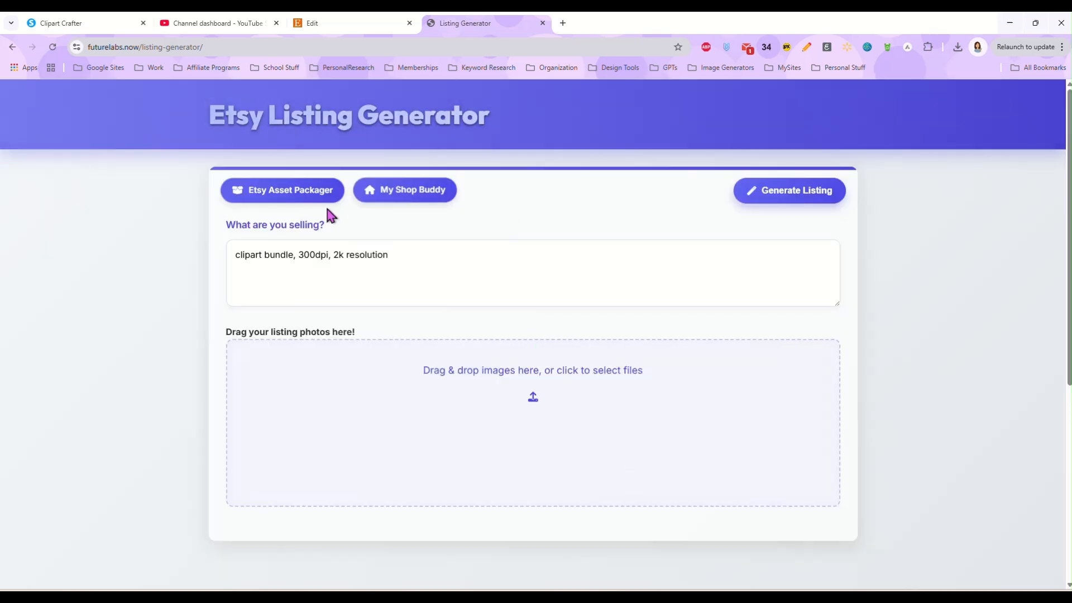
# Replace the description of what is being sold with "Boho Mushroom Printable Stickers 300DPI Transparent PNG"
pyautogui.click(355, 255)
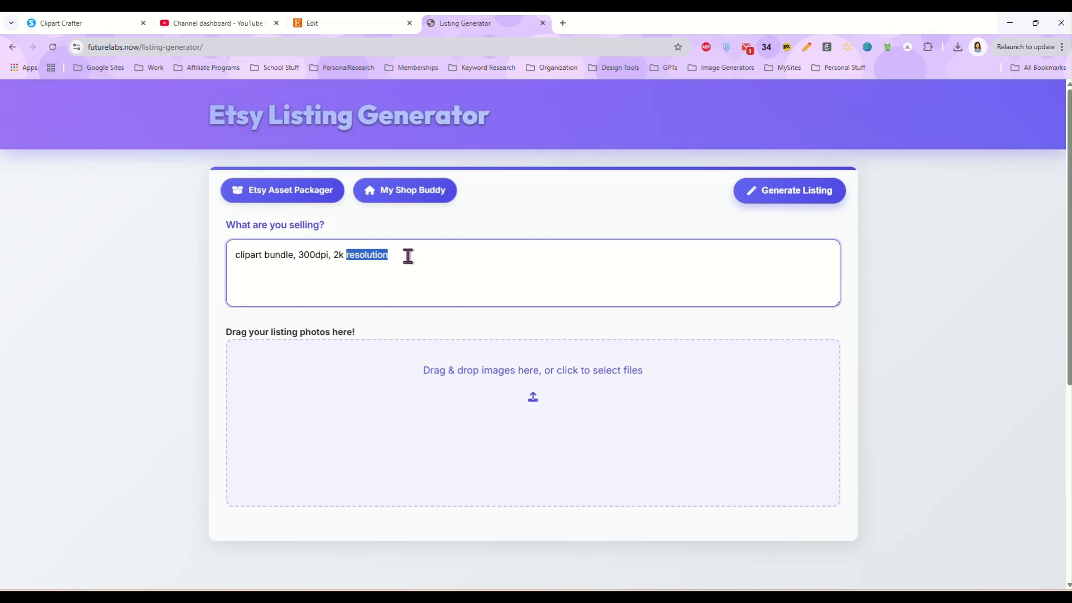
pyautogui.tripleClick(408, 256)
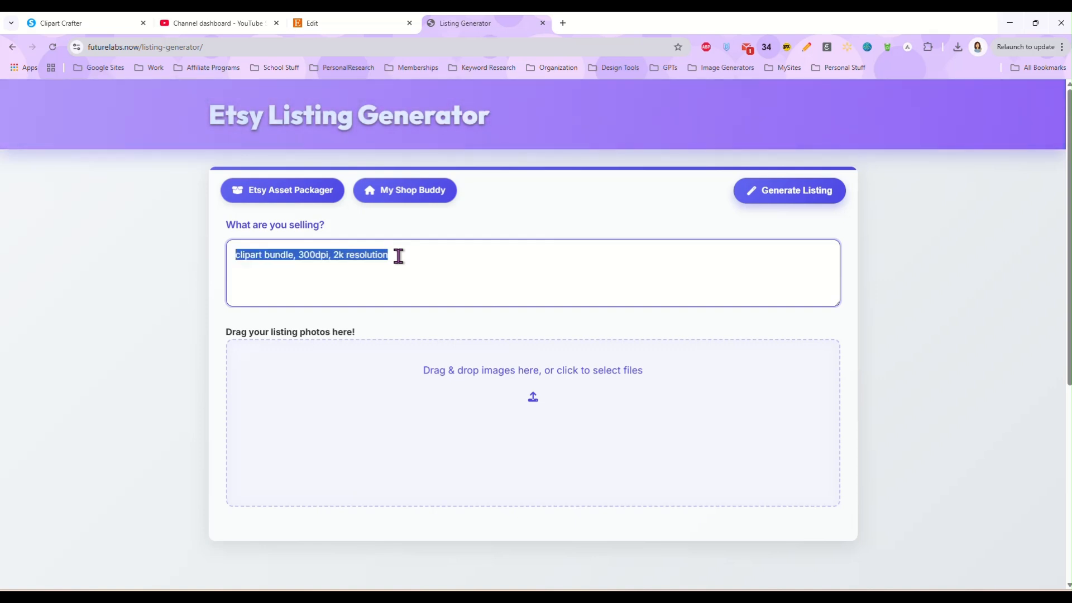
pyautogui.write('Boho Mushroom Printable Stickers')
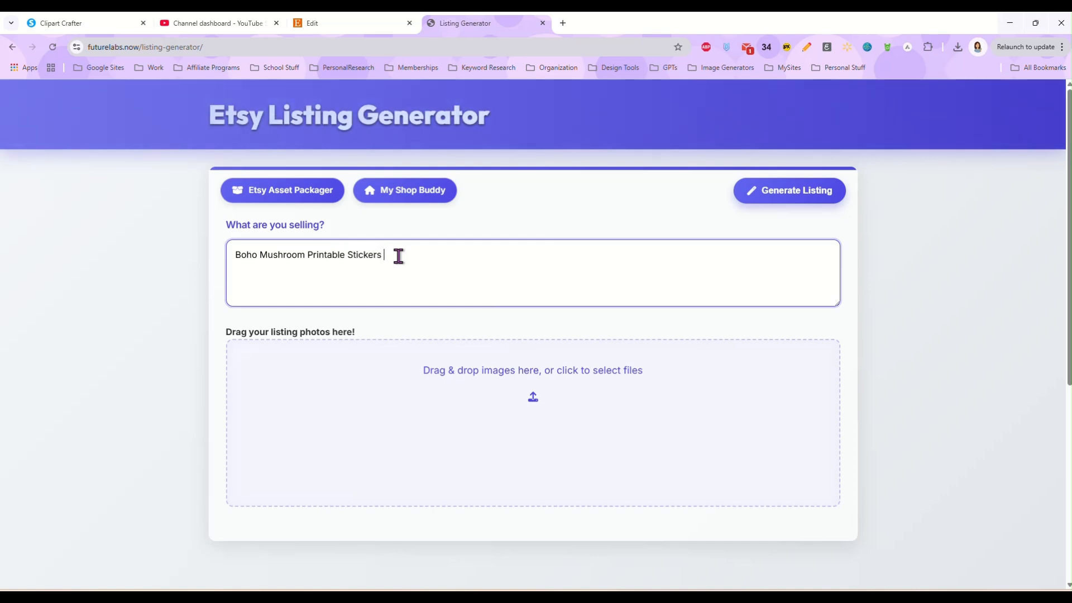
pyautogui.write('300DPI Transparent PNG')
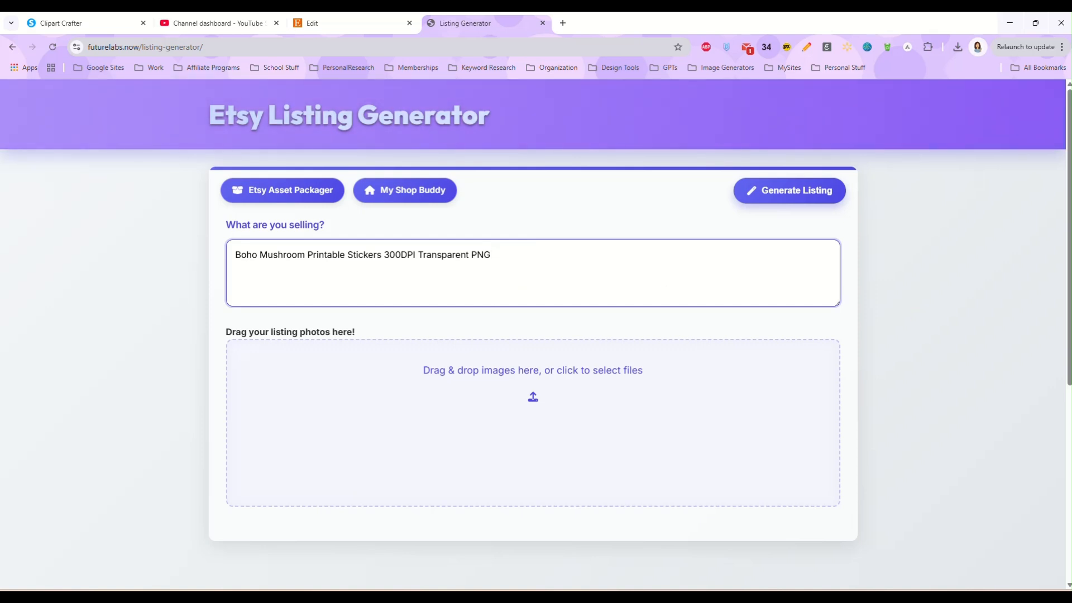
# Add the sticker, full-sheet and printing mockup images as listing photos and generate the listing
pyautogui.moveTo(1069, 404); pyautogui.dragTo(486, 422)
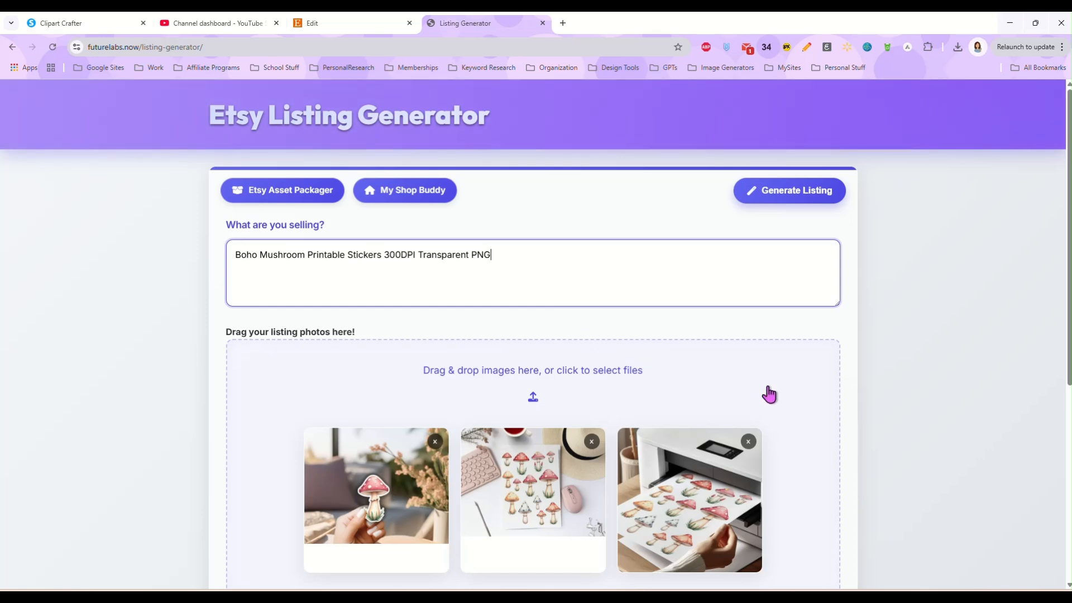
pyautogui.scroll(-2, 817, 406)
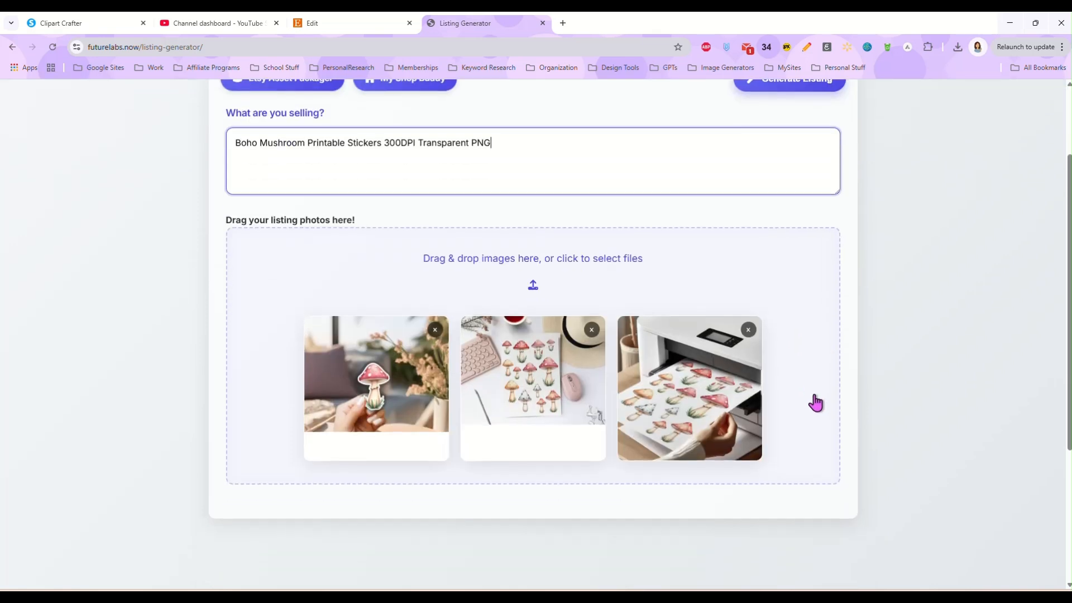
pyautogui.scroll(2, 815, 404)
pyautogui.click(772, 190)
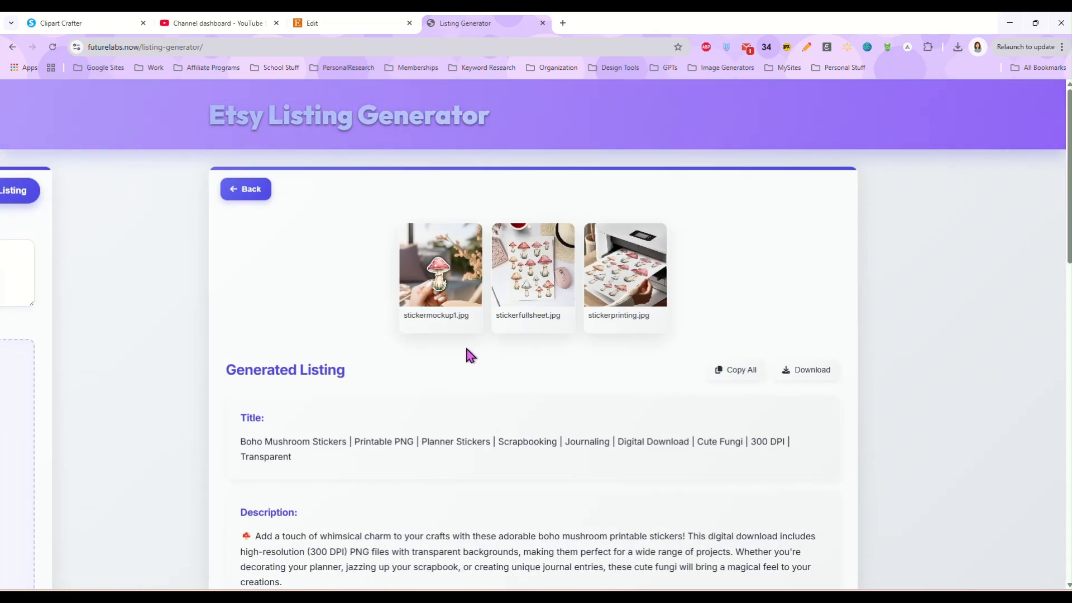
# Copy the full title text of the generated listing
pyautogui.scroll(-3, 467, 355)
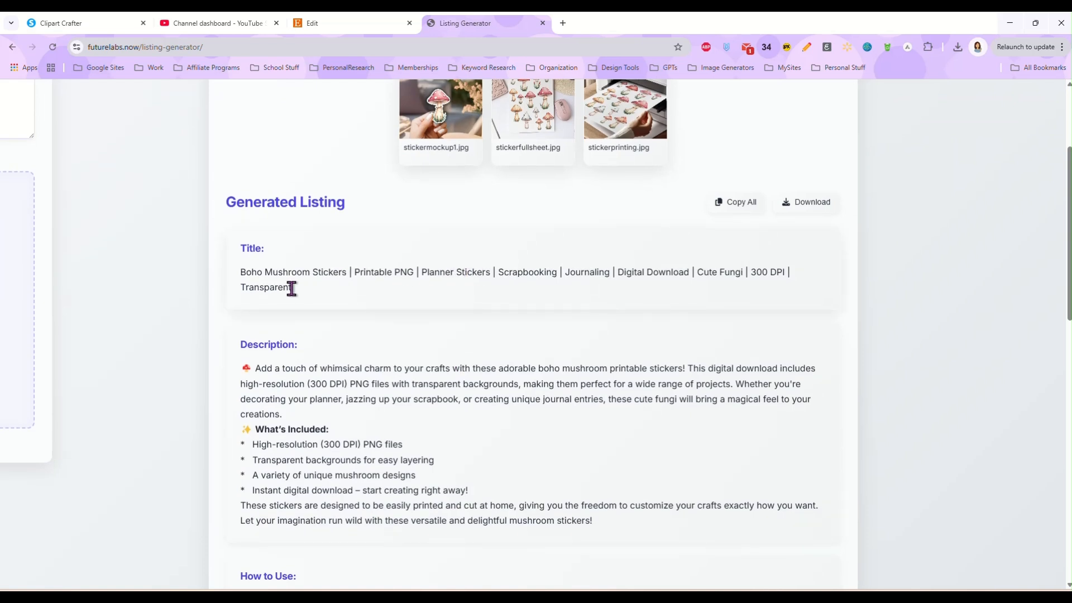
pyautogui.tripleClick(272, 278)
pyautogui.hotkey('ctrl', 'c')
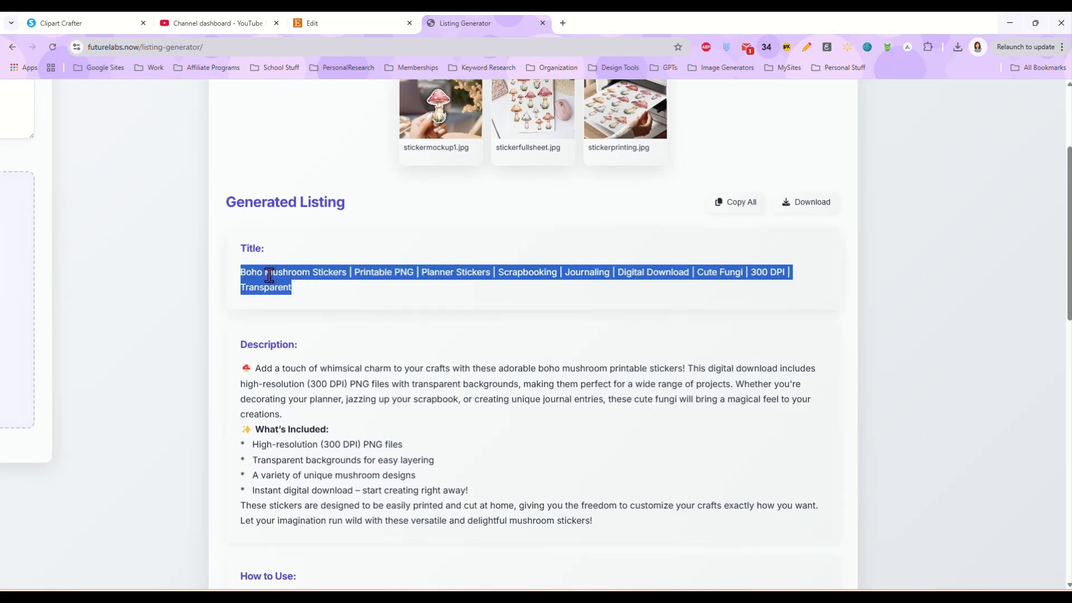
# Return to the new Etsy listing and set its category to Digital under Drawing & Illustration, continuing to the item details
pyautogui.click(320, 21)
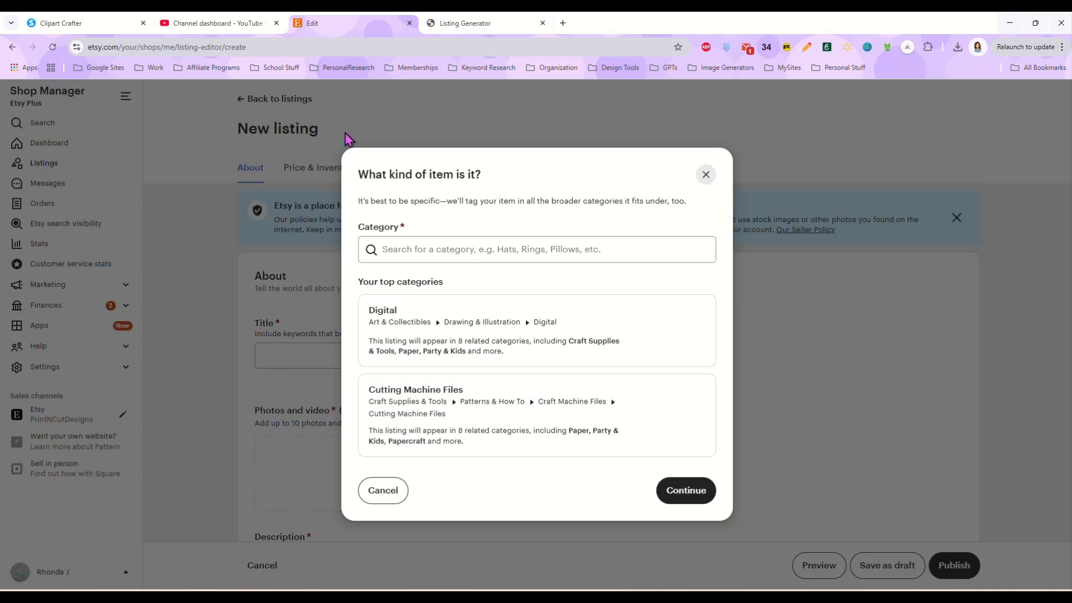
pyautogui.click(443, 251)
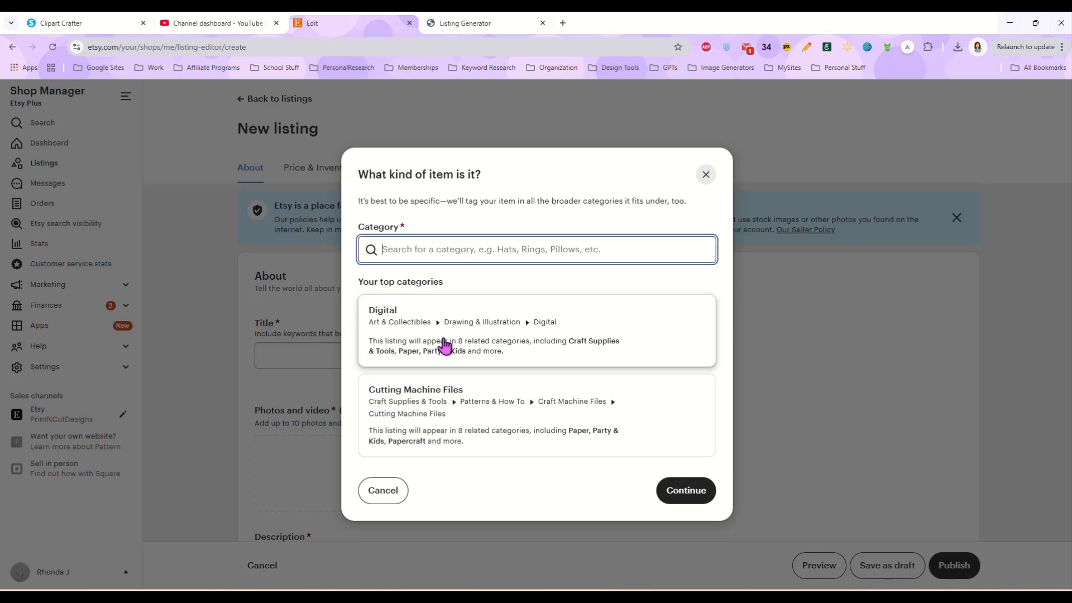
pyautogui.click(491, 346)
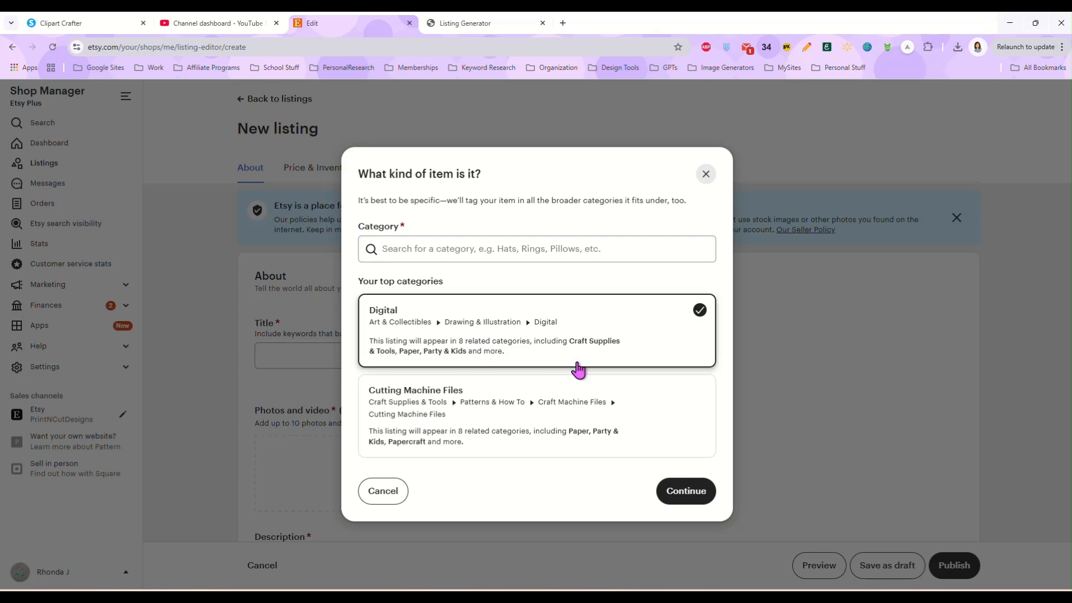
pyautogui.click(686, 494)
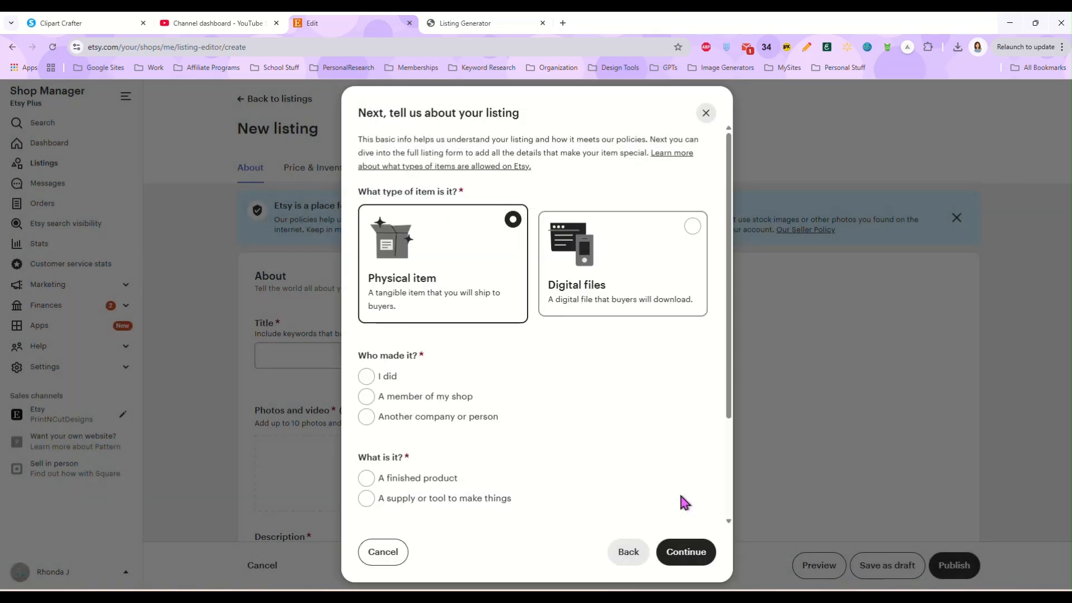
# Define the item as digital files, made by "I did", a finished product from 2020 - 2025 created with an AI generator, and continue
pyautogui.click(596, 279)
pyautogui.scroll(-1, 491, 413)
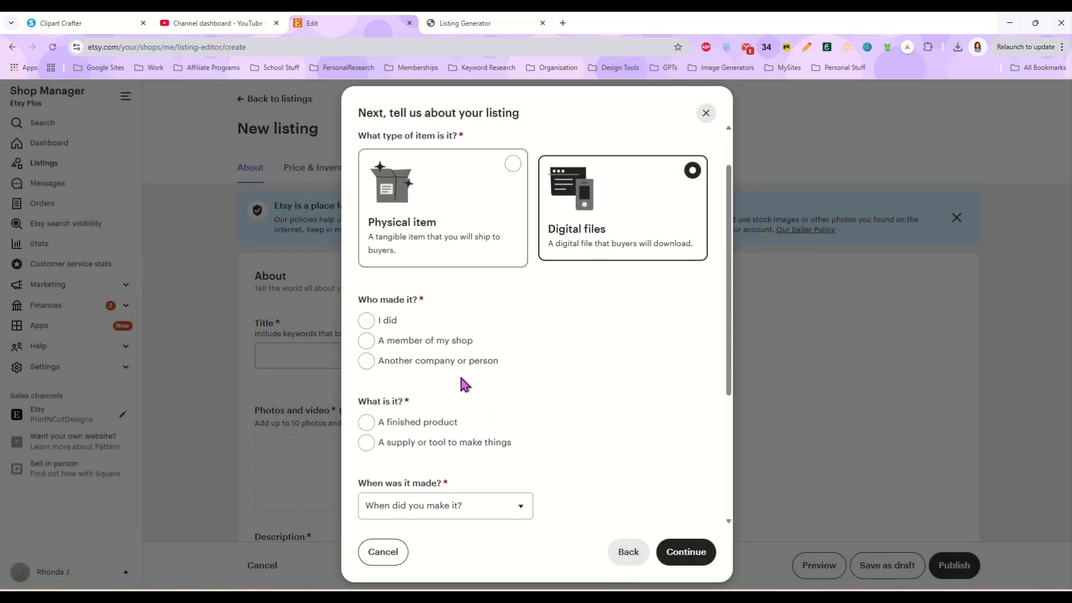
pyautogui.click(396, 325)
pyautogui.scroll(-2, 445, 404)
pyautogui.click(394, 317)
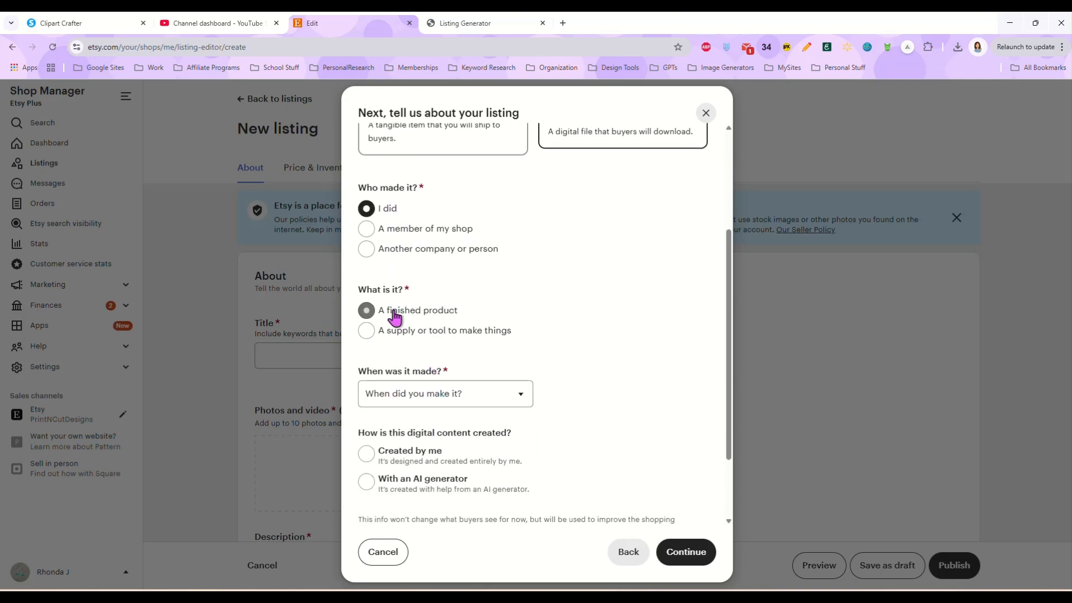
pyautogui.scroll(-2, 519, 337)
pyautogui.click(476, 297)
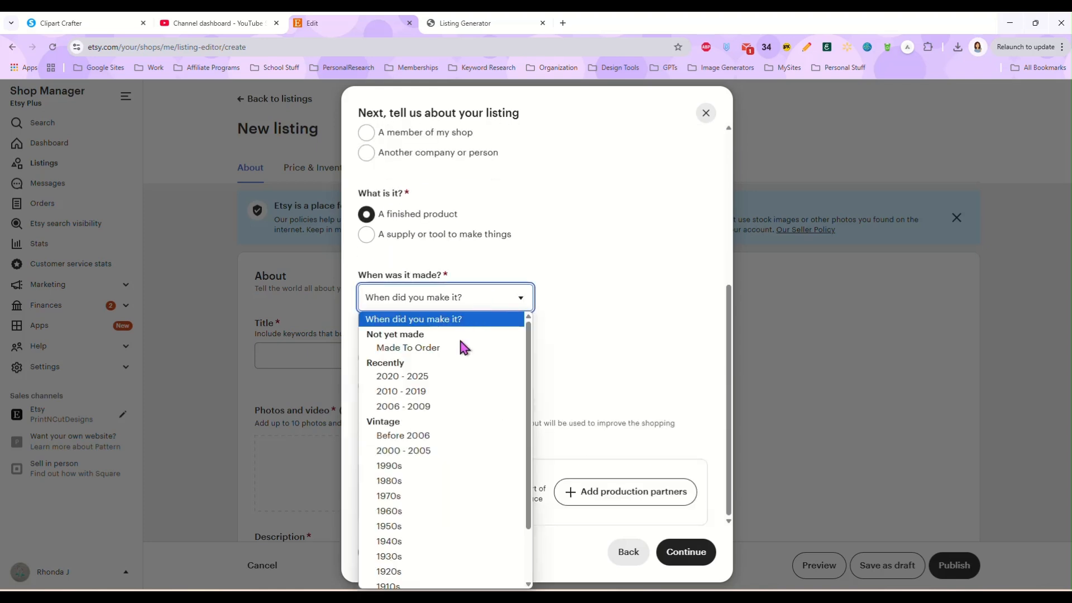
pyautogui.click(464, 376)
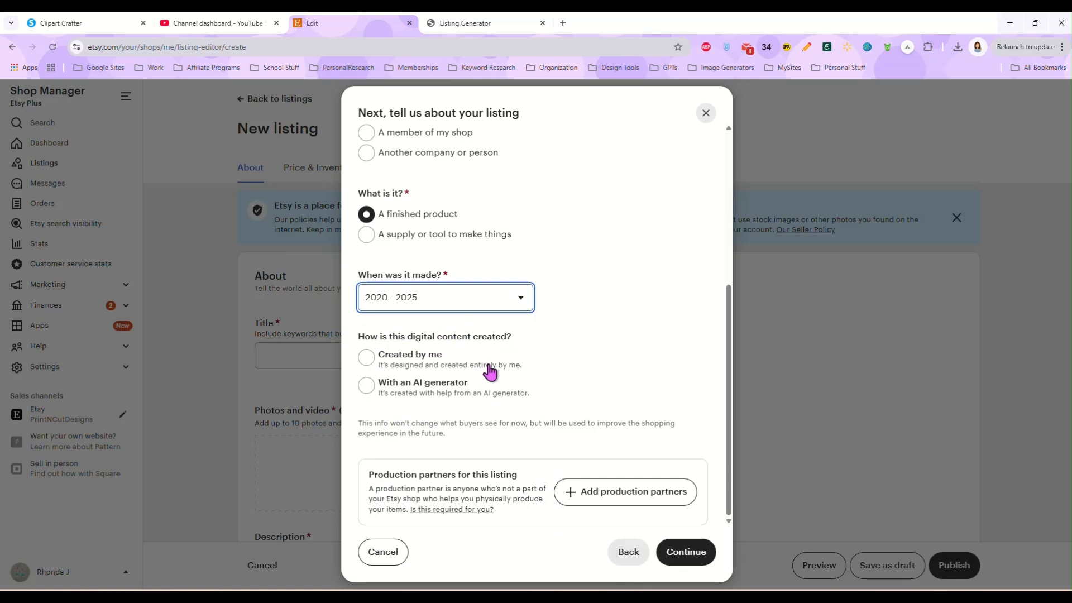
pyautogui.click(442, 390)
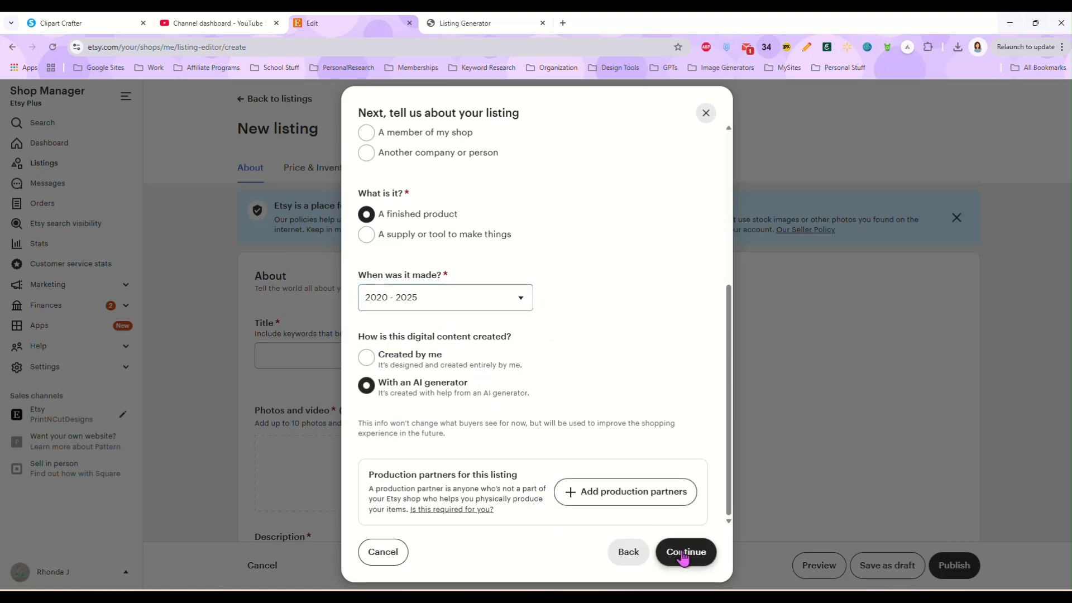
pyautogui.click(683, 553)
# Paste the copied title into the listing and remove "| 300 DPI | Transparent" from its end
pyautogui.click(407, 299)
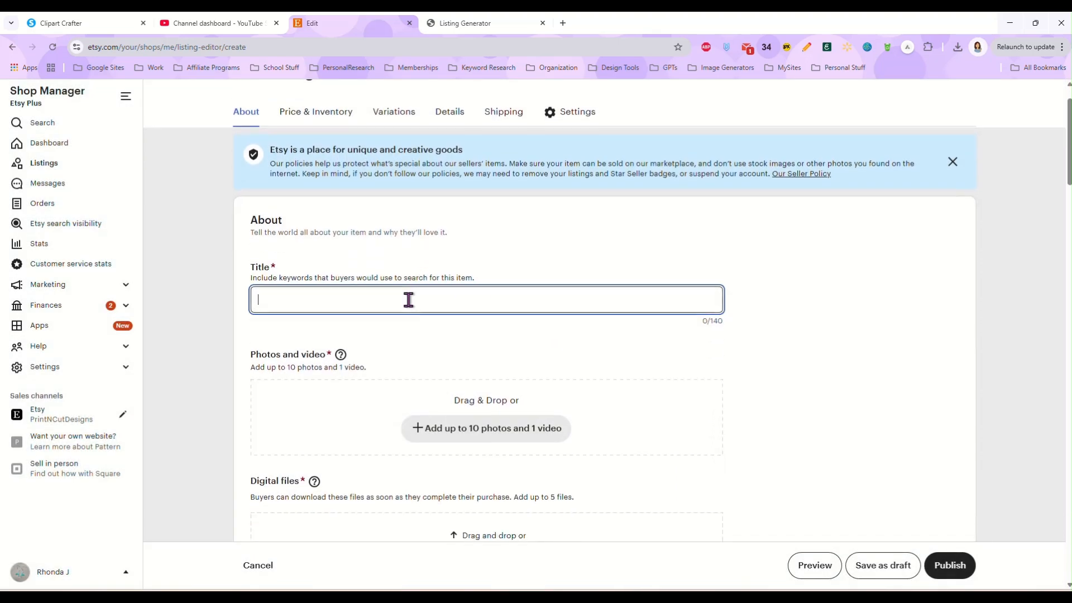
pyautogui.hotkey('ctrl', 'v')
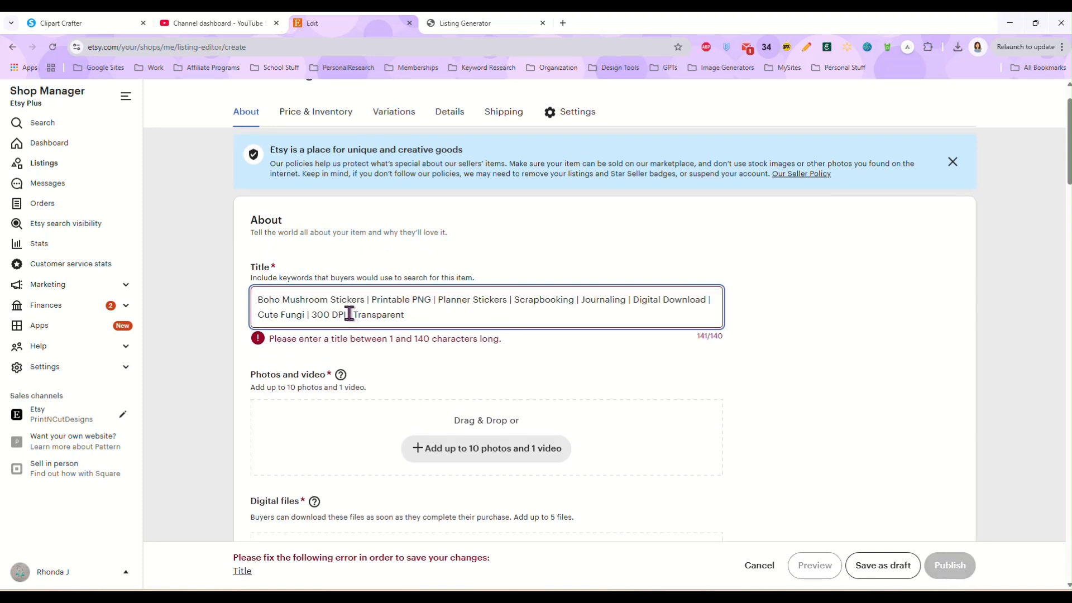
pyautogui.moveTo(306, 317); pyautogui.dragTo(468, 335)
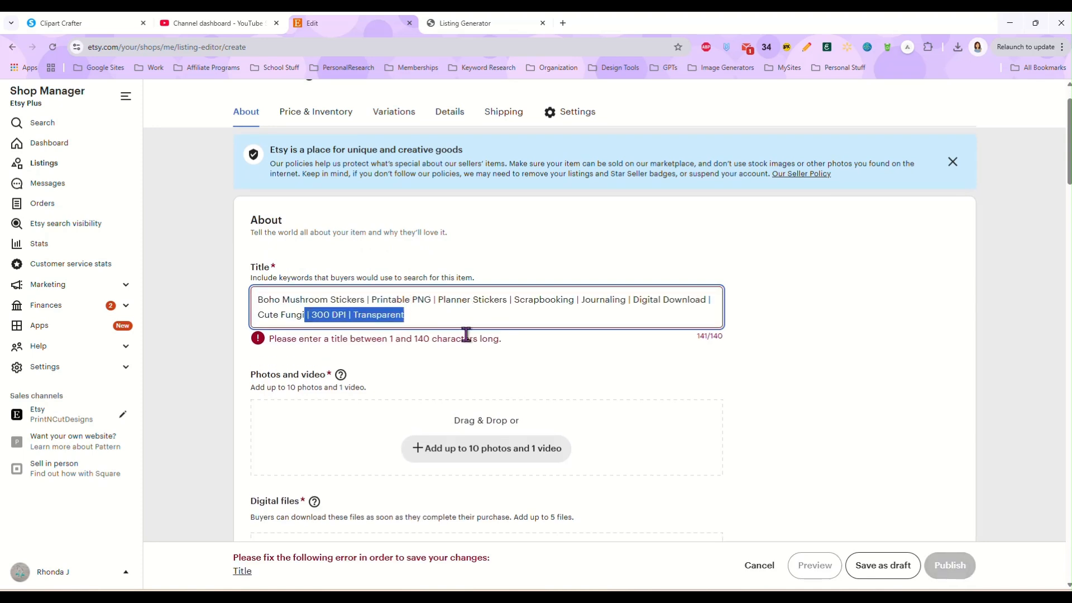
pyautogui.press('BackSpace')
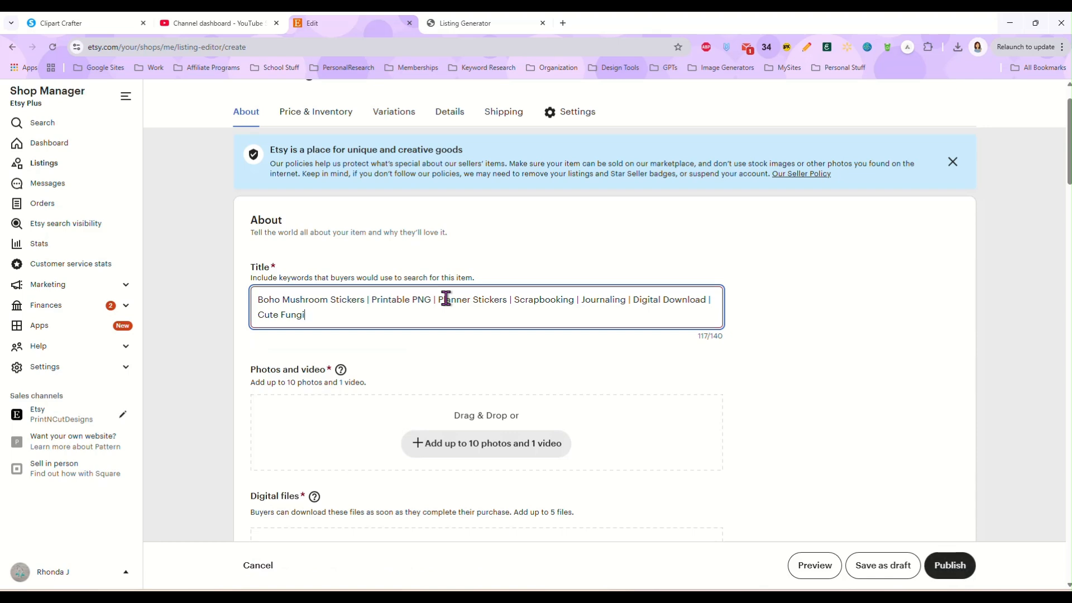
pyautogui.click(771, 288)
pyautogui.scroll(-1, 771, 288)
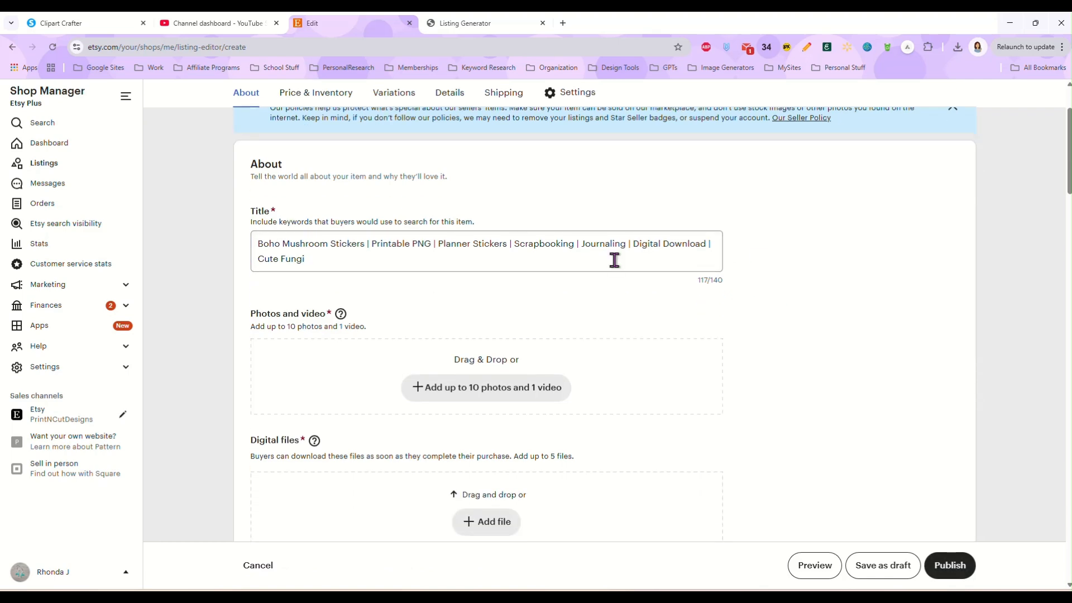
# Switch to the Listing Generator and copy the full text of the generated description
pyautogui.scroll(-2, 394, 317)
pyautogui.click(465, 23)
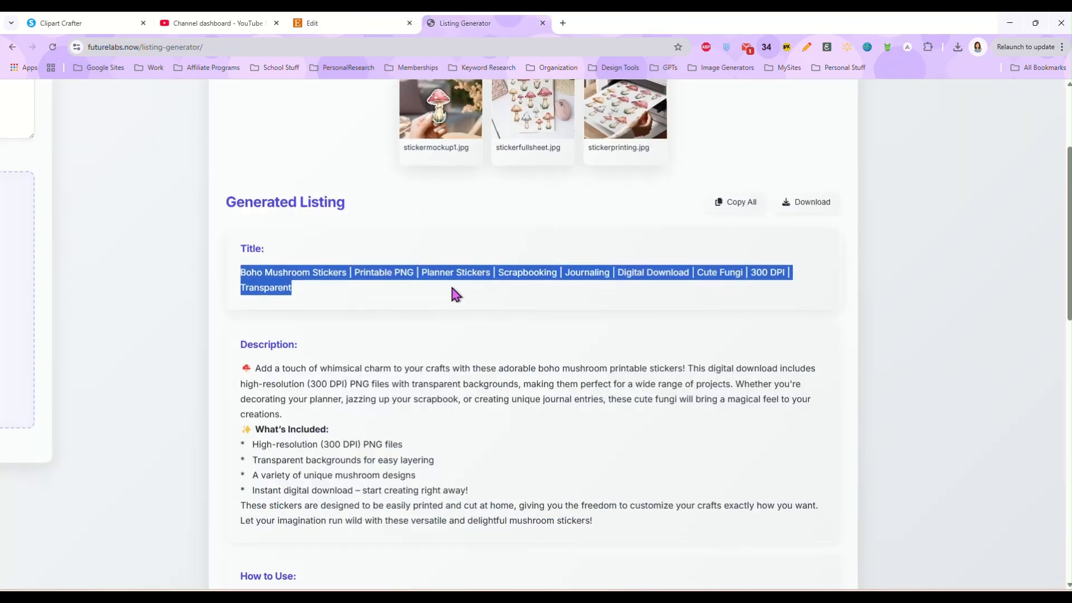
pyautogui.scroll(-3, 450, 282)
pyautogui.scroll(-1, 426, 282)
pyautogui.moveTo(241, 202); pyautogui.dragTo(618, 354)
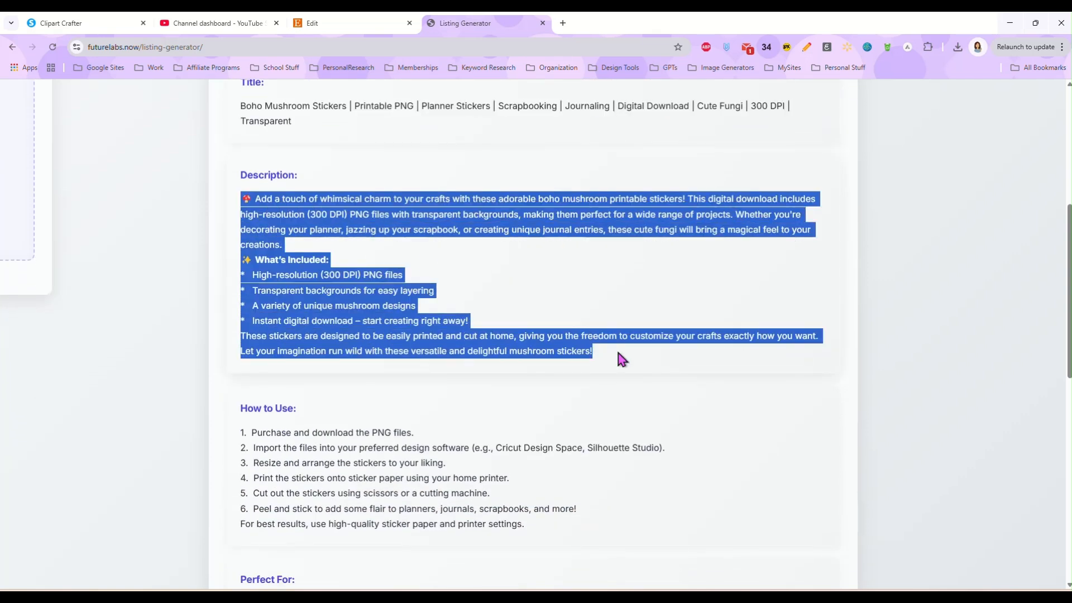
pyautogui.hotkey('ctrl', 'c')
# Return to the Etsy listing and add the photos stickerfullsheet, stickermockup1 and stickerprinting from the WIPTEMP StickerSheets folder
pyautogui.click(350, 23)
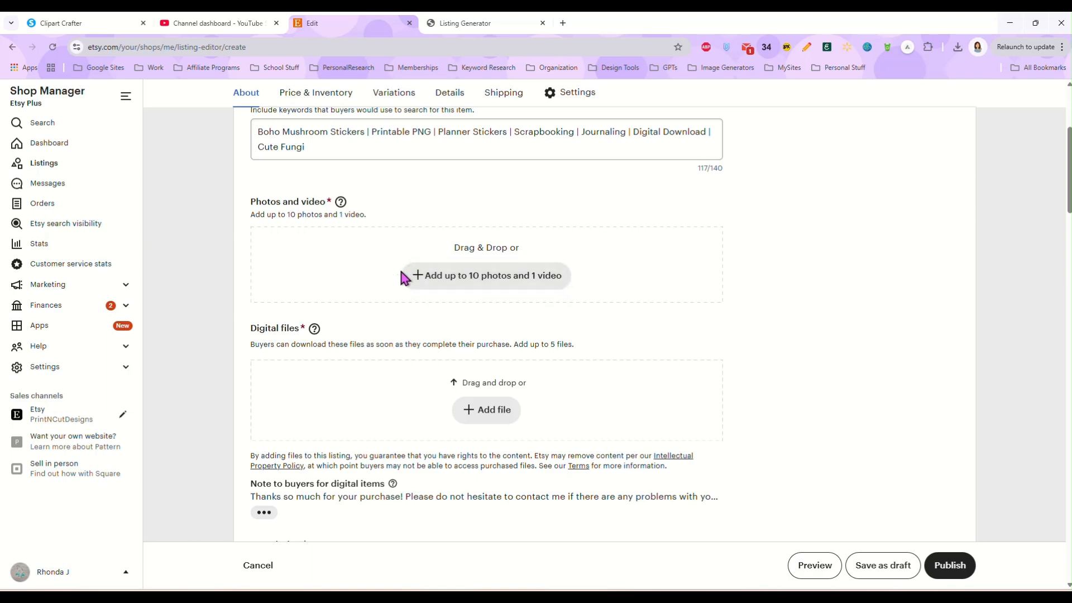
pyautogui.scroll(2, 397, 268)
pyautogui.scroll(-3, 391, 269)
pyautogui.scroll(2, 381, 273)
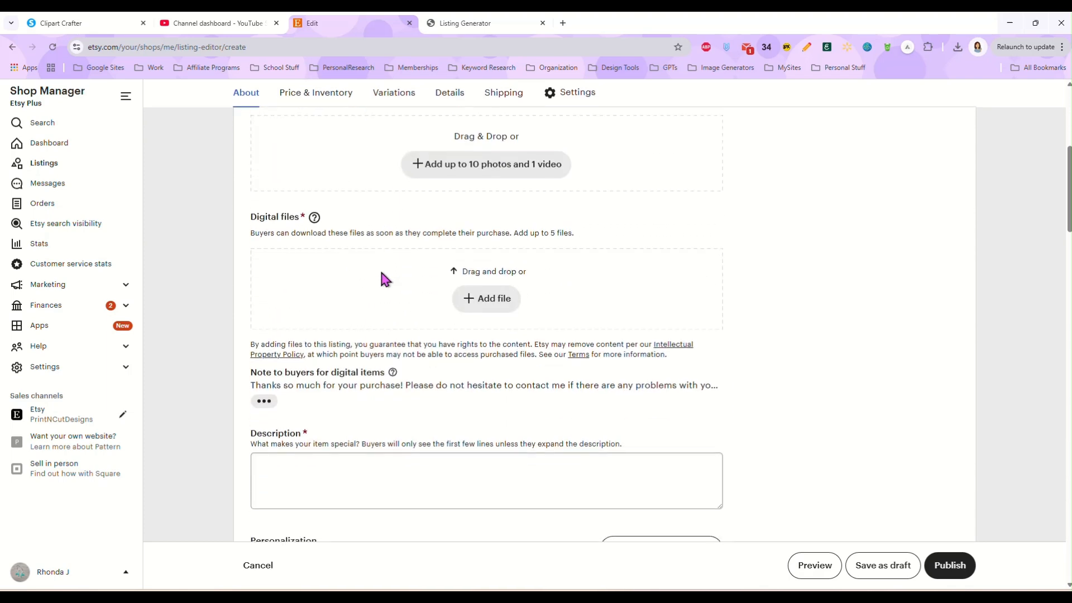
pyautogui.click(473, 334)
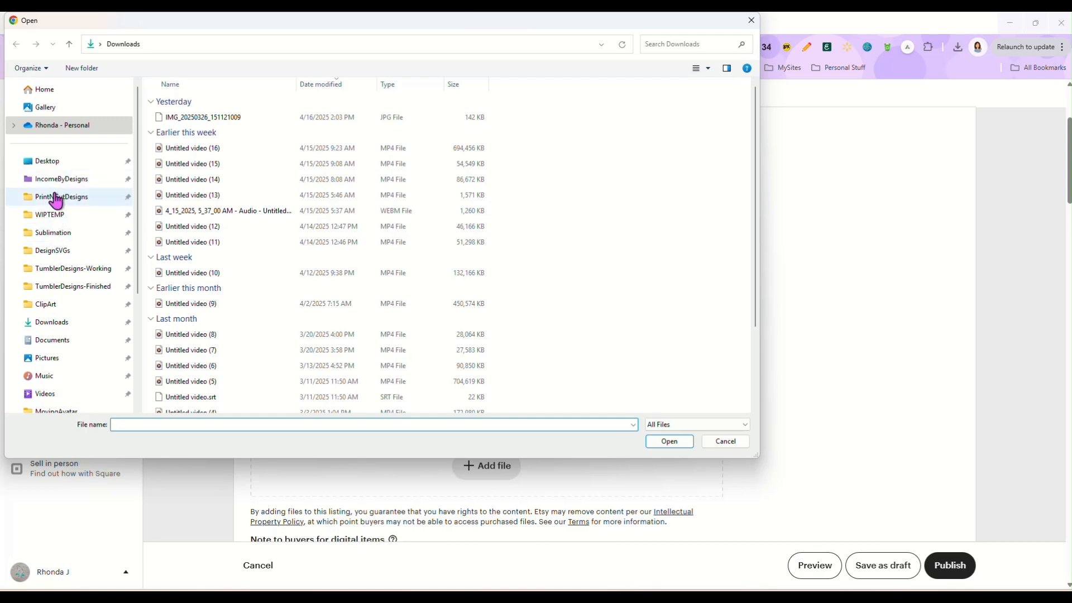
pyautogui.click(52, 217)
pyautogui.scroll(-5, 439, 272)
pyautogui.scroll(5, 441, 275)
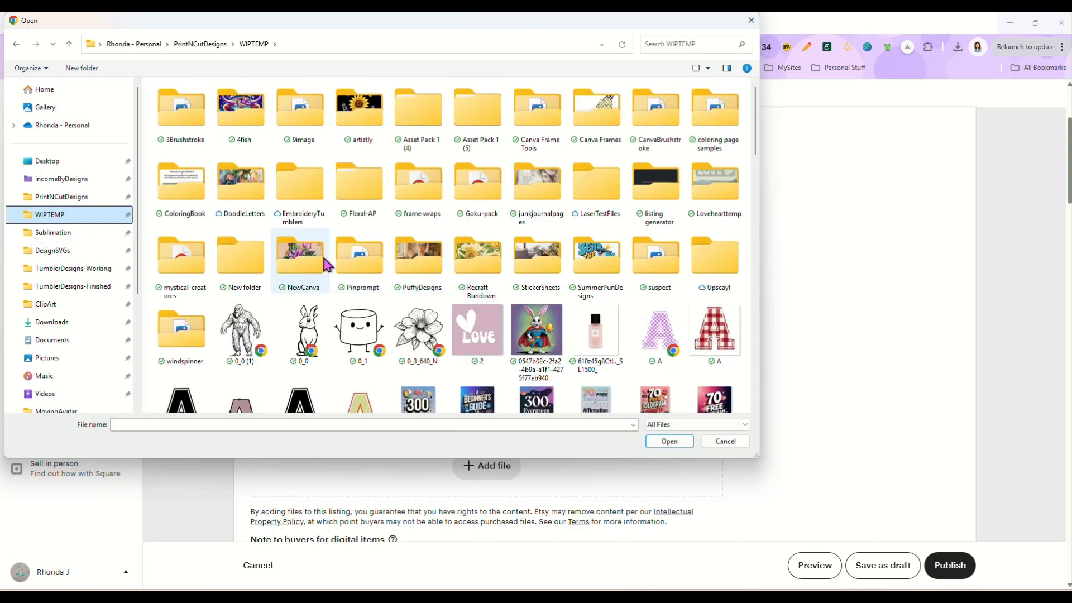
pyautogui.doubleClick(517, 254)
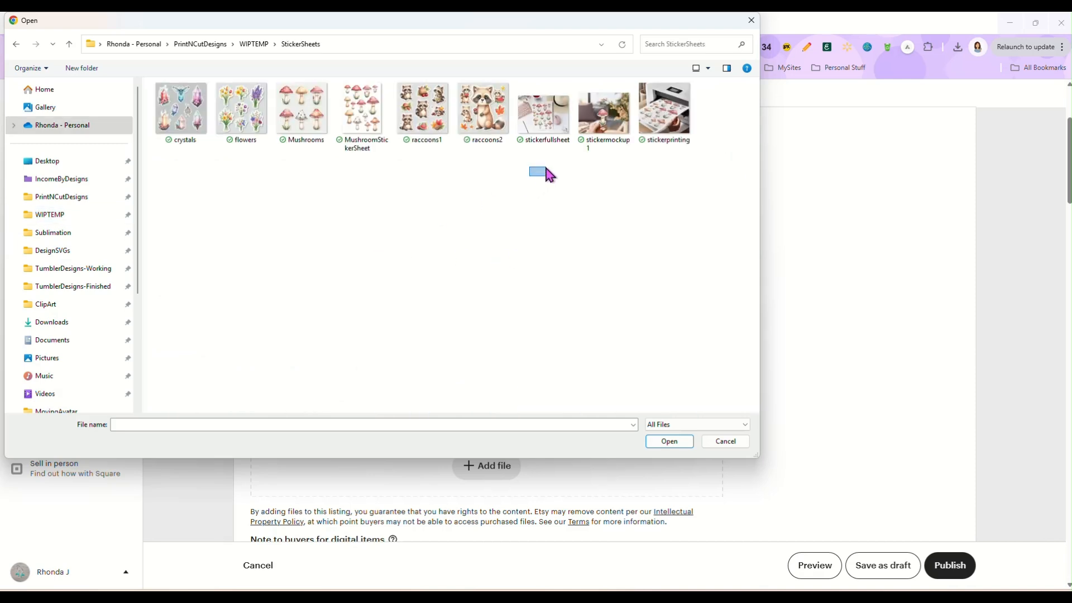
pyautogui.moveTo(546, 174); pyautogui.dragTo(692, 89)
pyautogui.click(669, 441)
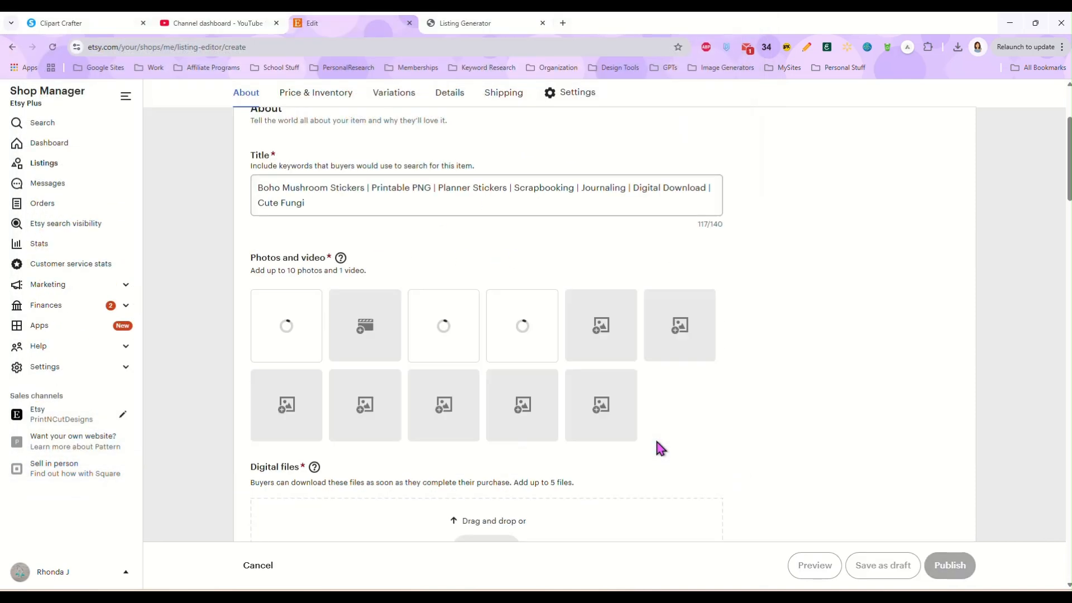
# Dismiss the photo editing tip and make the hand-held mushroom sticker mockup the primary listing photo
pyautogui.scroll(-1, 809, 341)
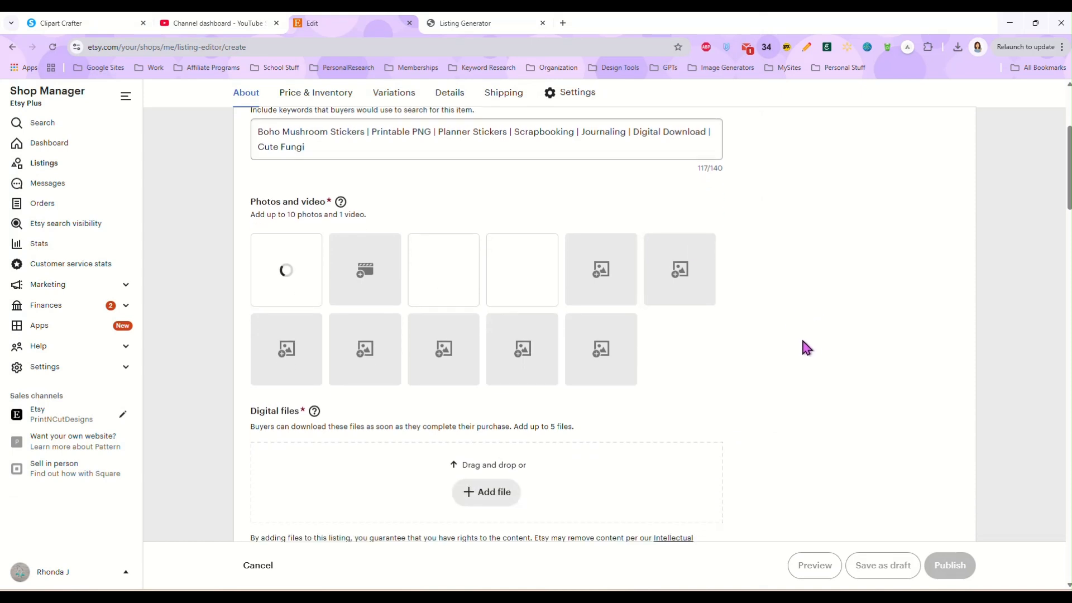
pyautogui.moveTo(449, 265); pyautogui.dragTo(286, 263)
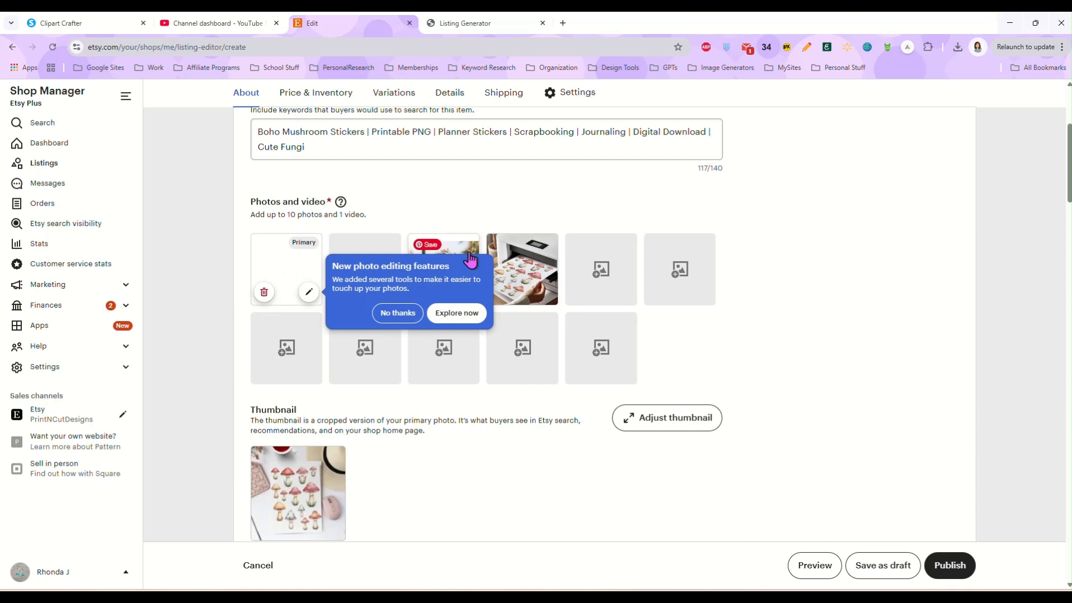
pyautogui.click(397, 313)
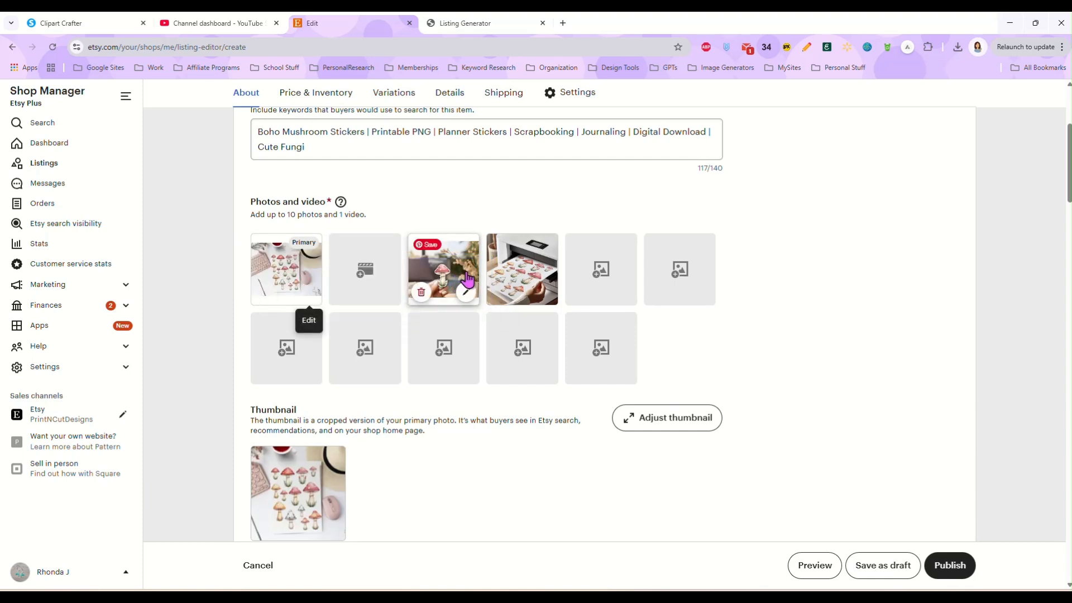
pyautogui.moveTo(444, 268); pyautogui.dragTo(290, 271)
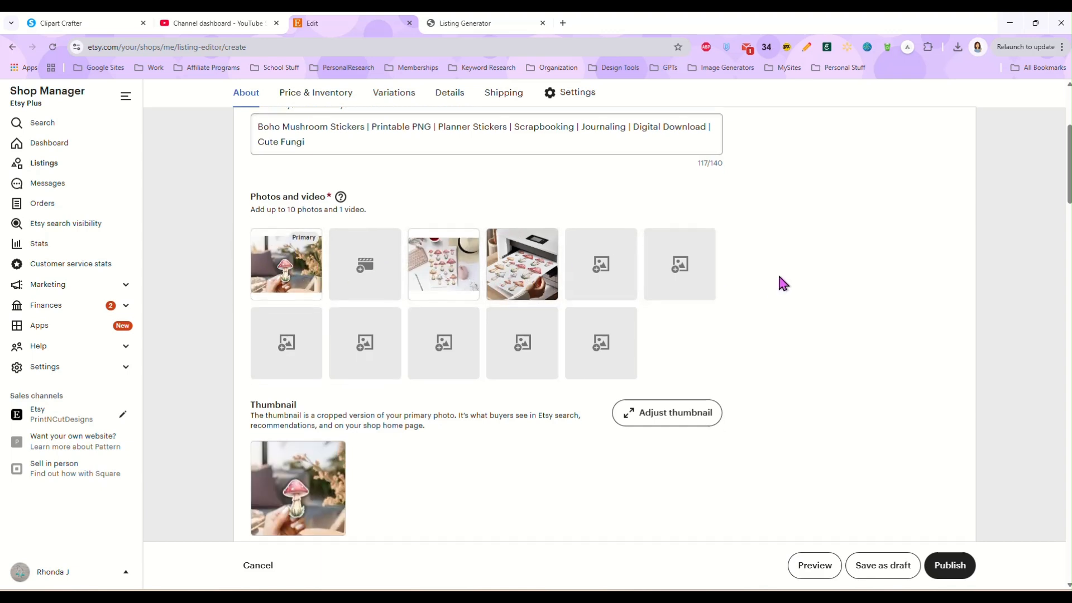
# Add MushroomStickerSheet from the StickerSheets folder as the listing's downloadable digital file
pyautogui.scroll(-4, 777, 270)
pyautogui.scroll(-3, 516, 311)
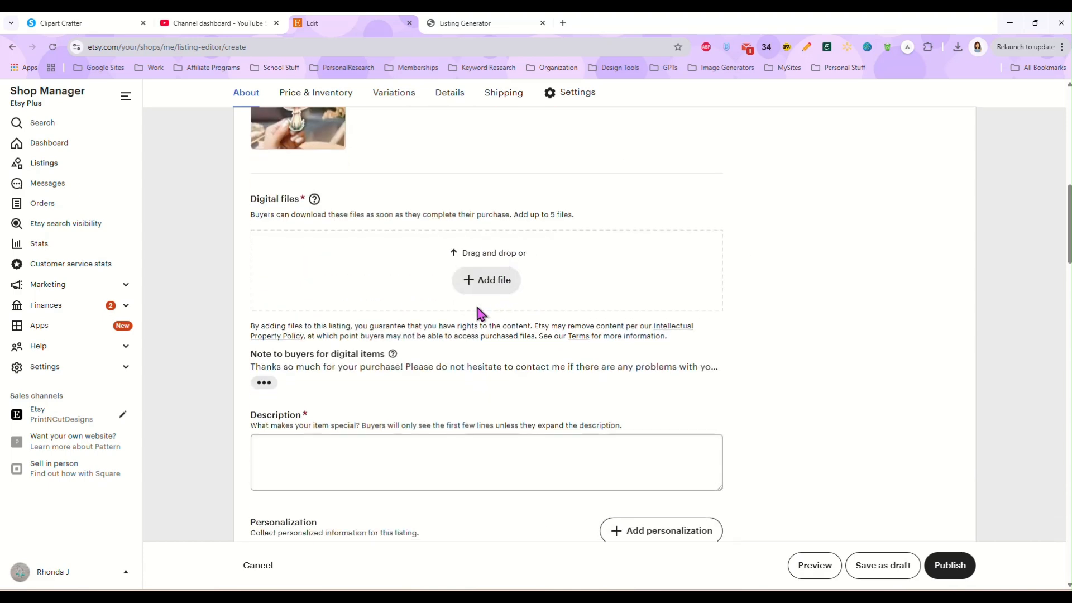
pyautogui.click(491, 295)
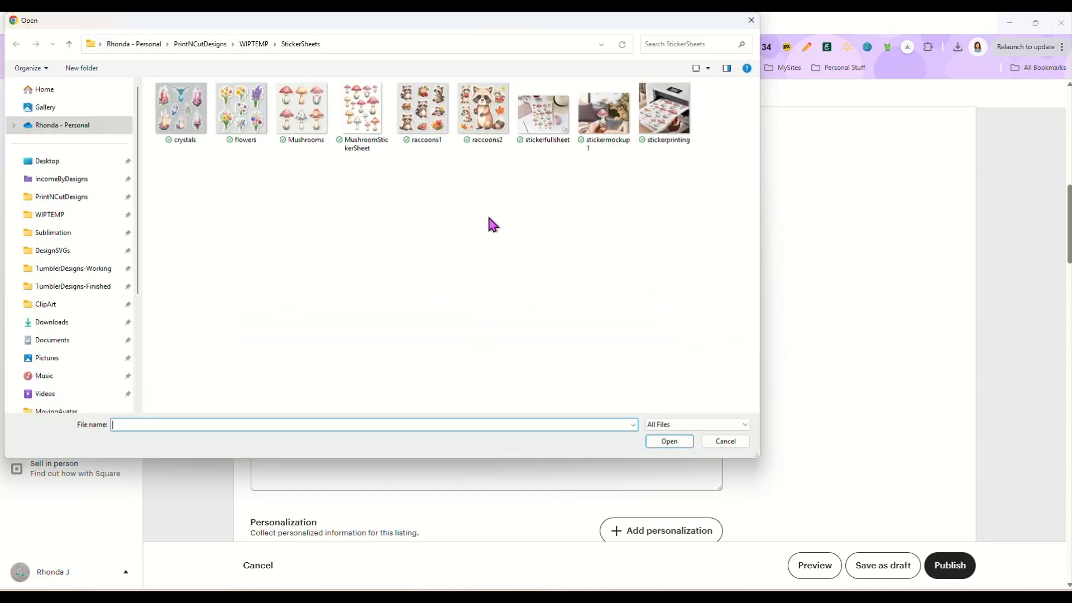
pyautogui.click(353, 150)
pyautogui.doubleClick(353, 150)
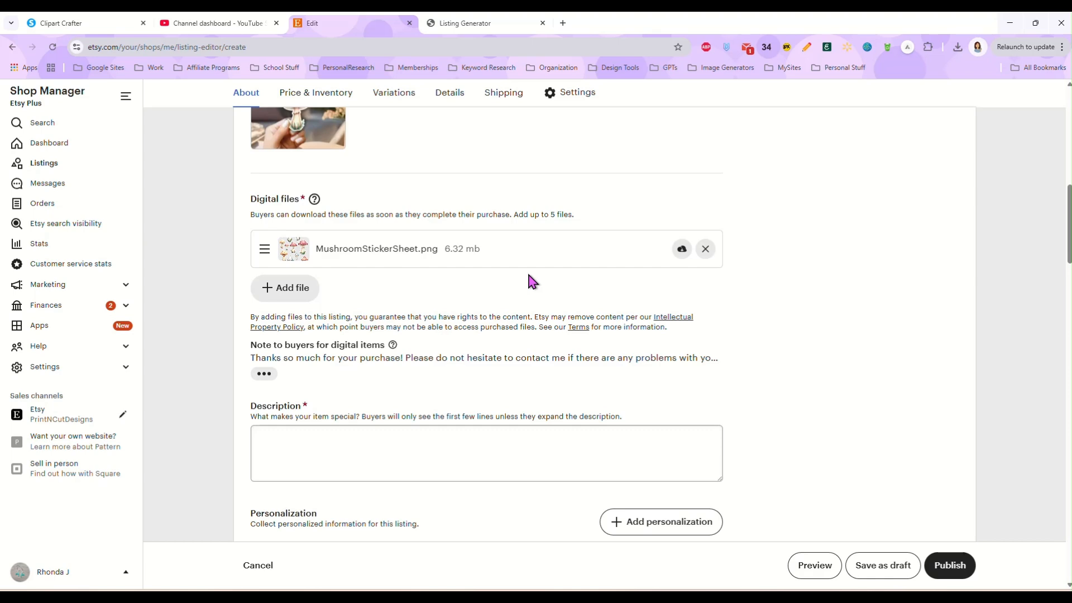
# Paste the copied generated text into the listing's description
pyautogui.scroll(-4, 479, 266)
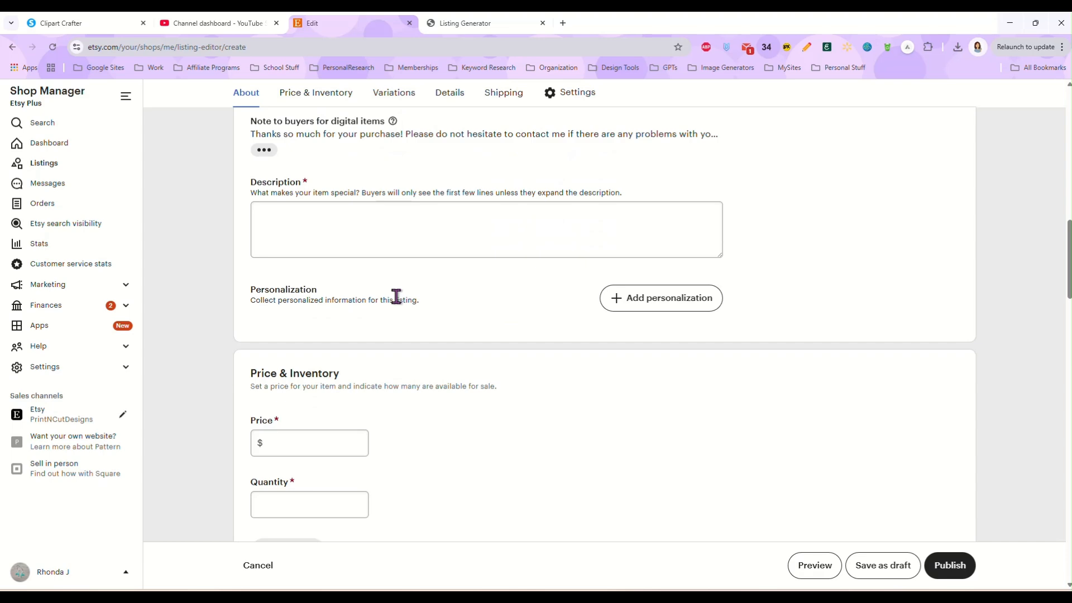
pyautogui.click(407, 208)
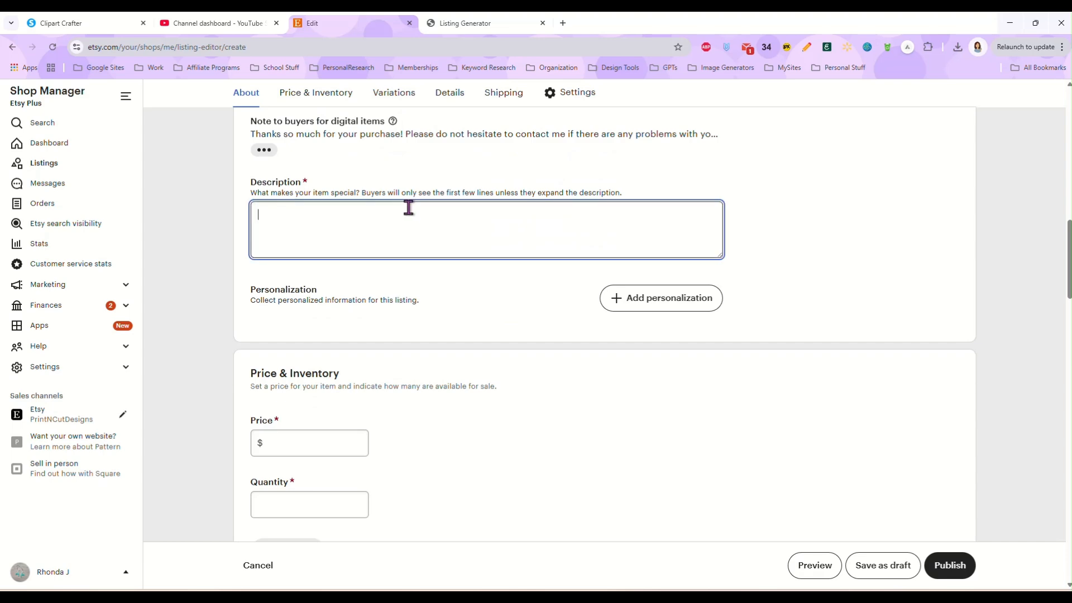
pyautogui.hotkey('ctrl', 'v')
pyautogui.scroll(-1, 449, 304)
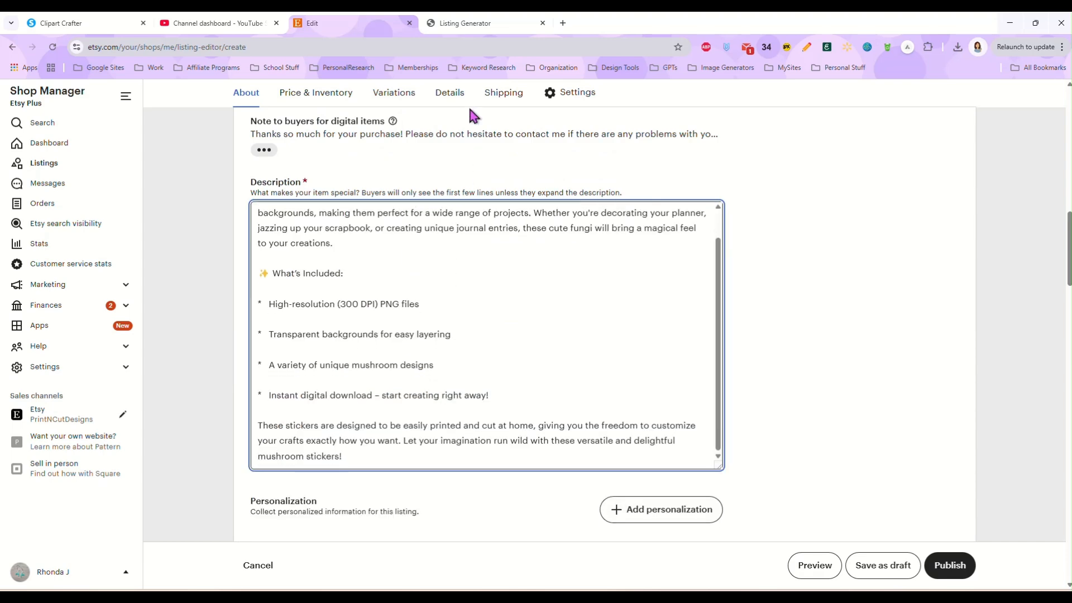
# Copy the whole How to Use section, including its heading, from the generated listing and review the sections below it
pyautogui.click(468, 23)
pyautogui.scroll(-3, 477, 304)
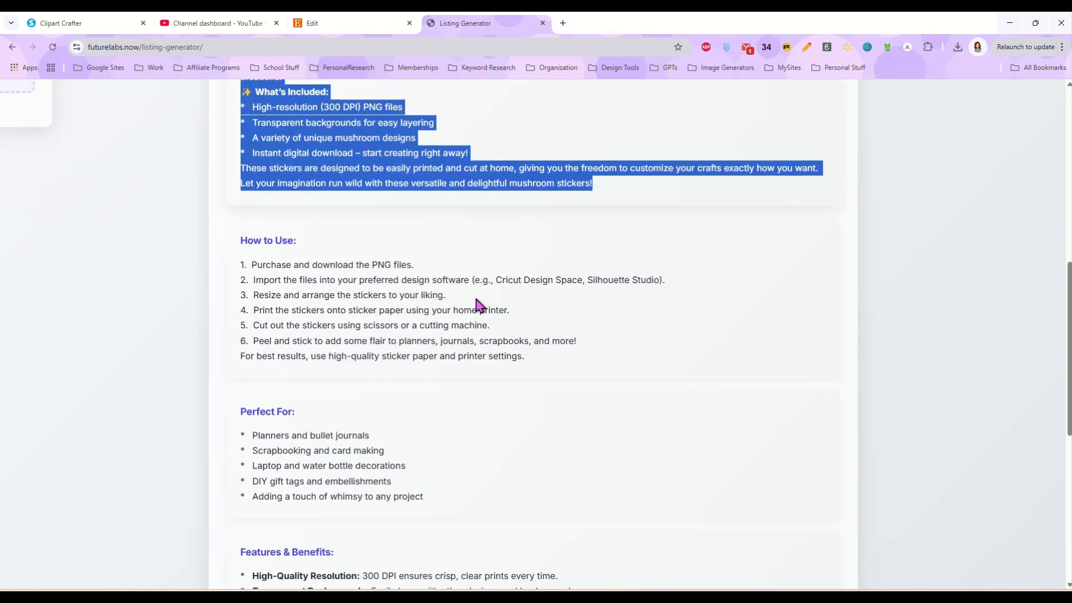
pyautogui.scroll(-2, 479, 306)
pyautogui.moveTo(538, 242); pyautogui.dragTo(220, 129)
pyautogui.hotkey('ctrl', 'c')
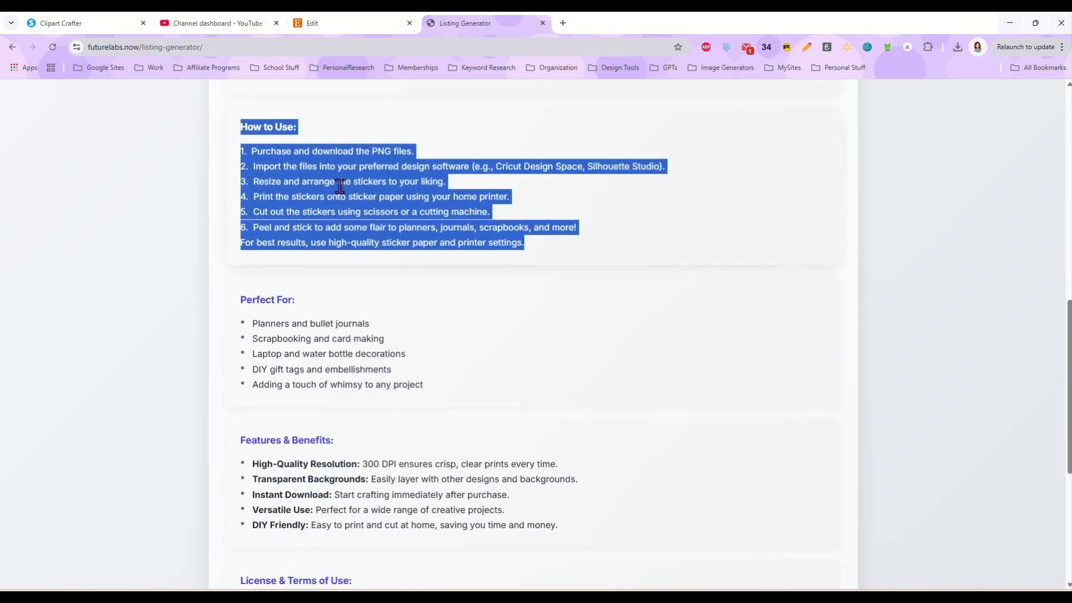
pyautogui.scroll(-5, 445, 308)
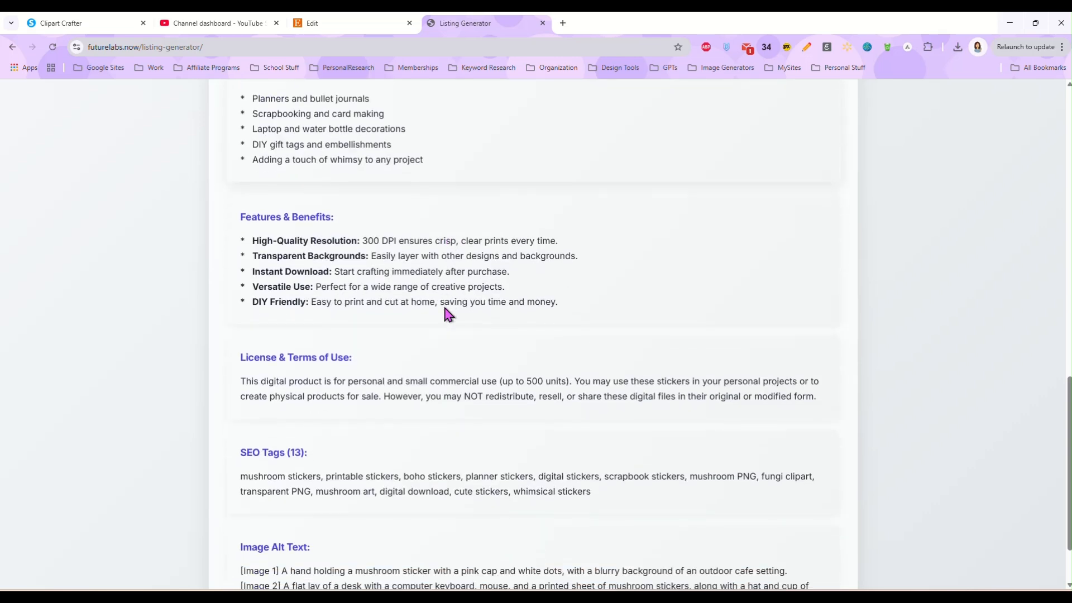
pyautogui.scroll(1, 445, 307)
pyautogui.scroll(4, 445, 307)
# Return to the Etsy listing and remove the blank lines between the What's Included bullet points in the description
pyautogui.click(354, 22)
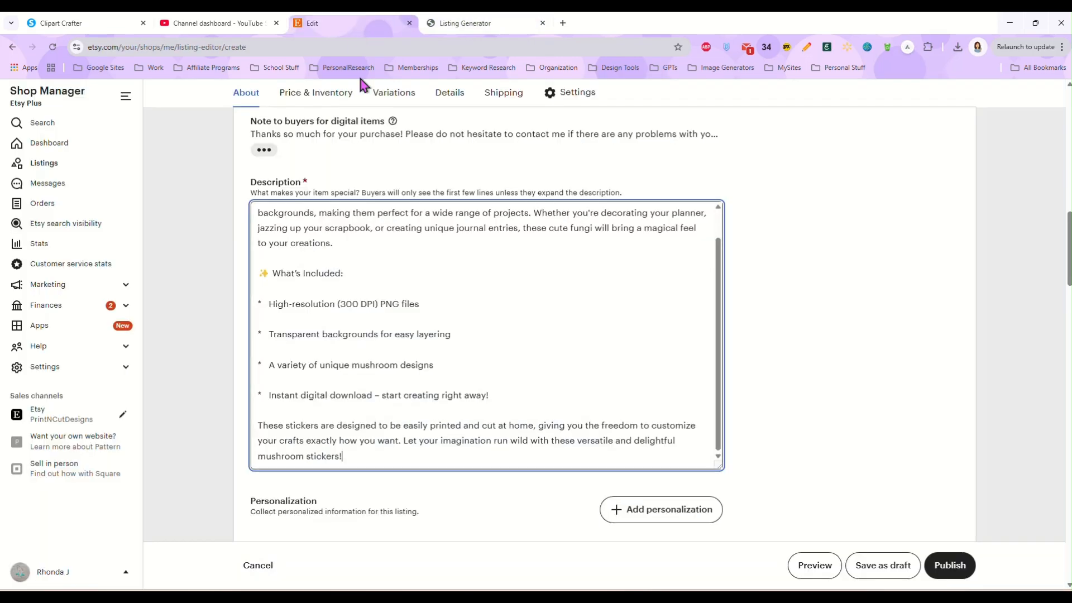
pyautogui.scroll(-1, 401, 396)
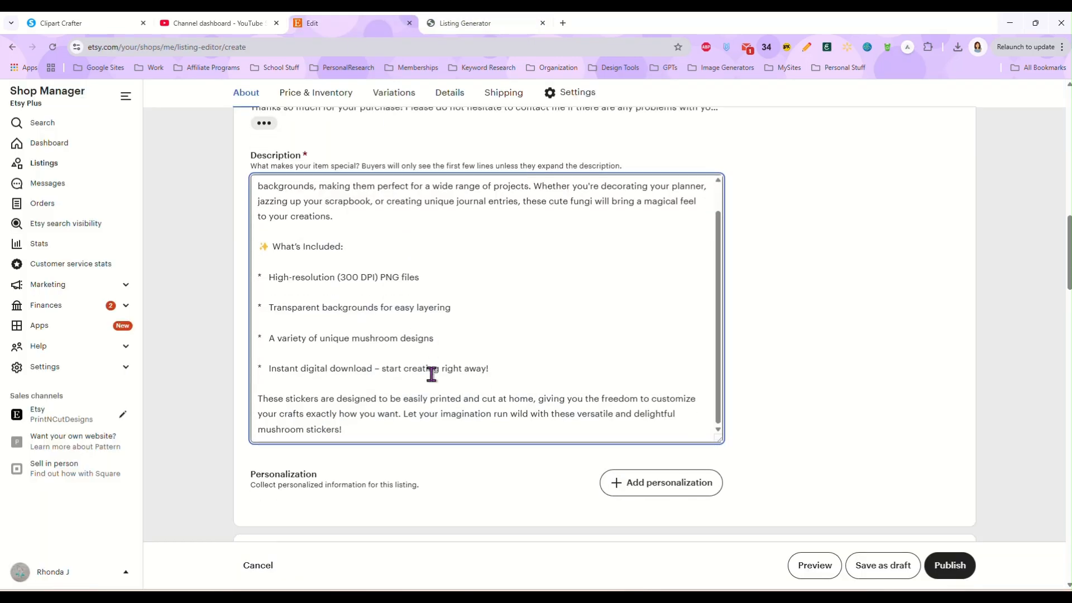
pyautogui.click(351, 321)
pyautogui.press('BackSpace')
pyautogui.press('BackSpace')
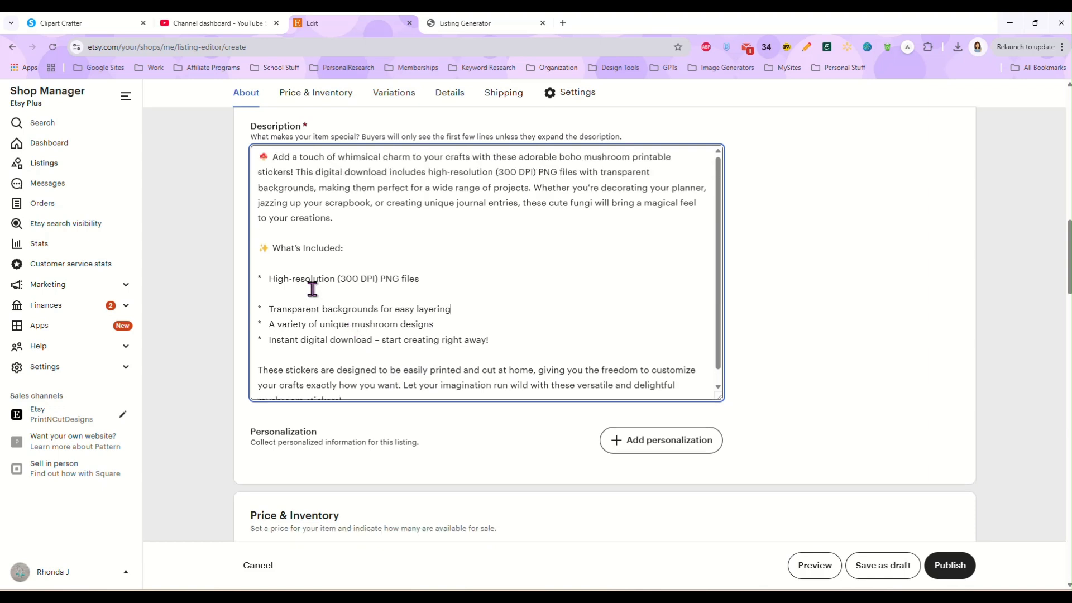
pyautogui.press('BackSpace')
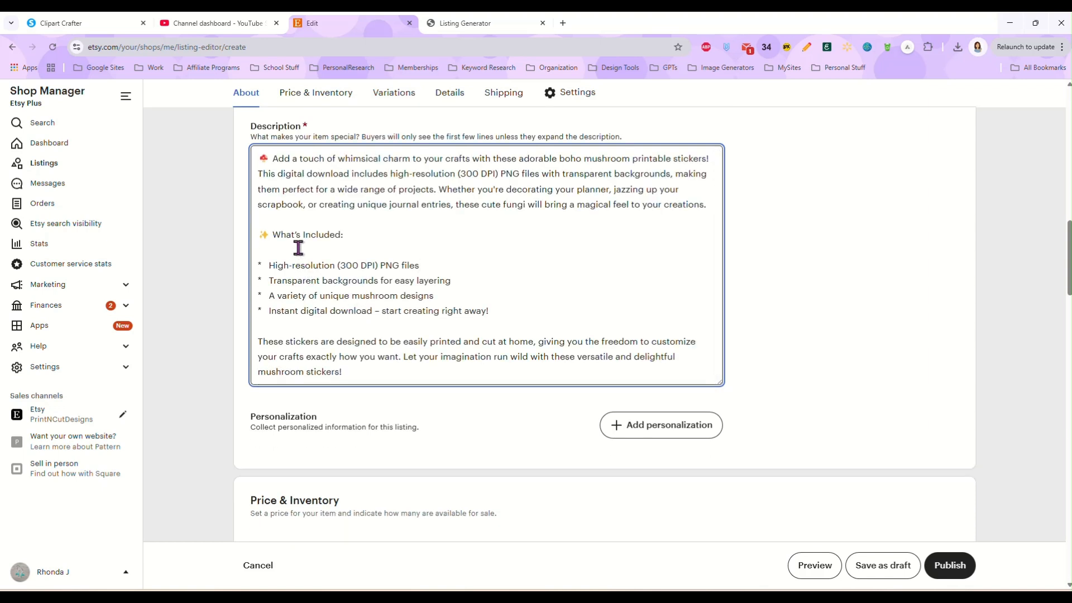
# Remove the blank line below the What's Included heading in the description
pyautogui.click(299, 248)
pyautogui.press('BackSpace')
pyautogui.scroll(1, 380, 281)
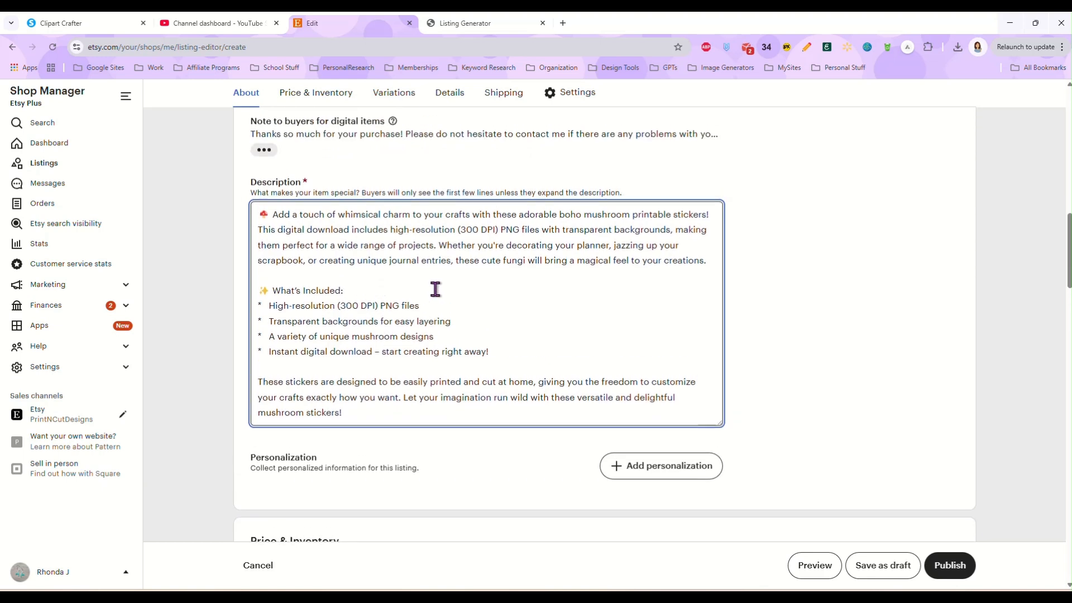
# Paste the copied How to Use section at the end of the description, separated by a blank line
pyautogui.scroll(-1, 434, 289)
pyautogui.click(374, 357)
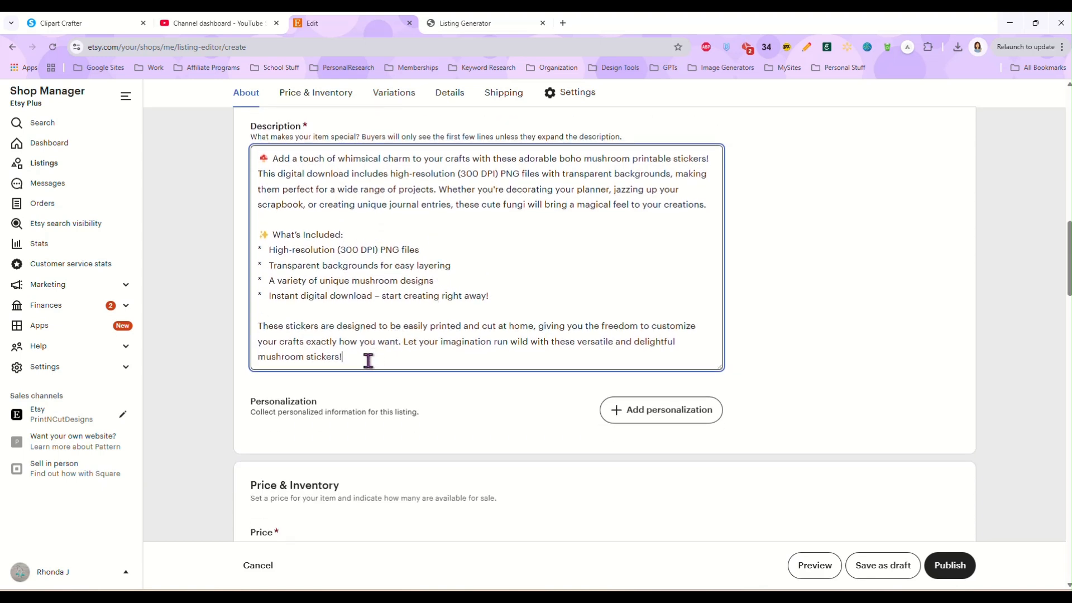
pyautogui.press('Return')
pyautogui.press('Return')
pyautogui.hotkey('ctrl', 'v')
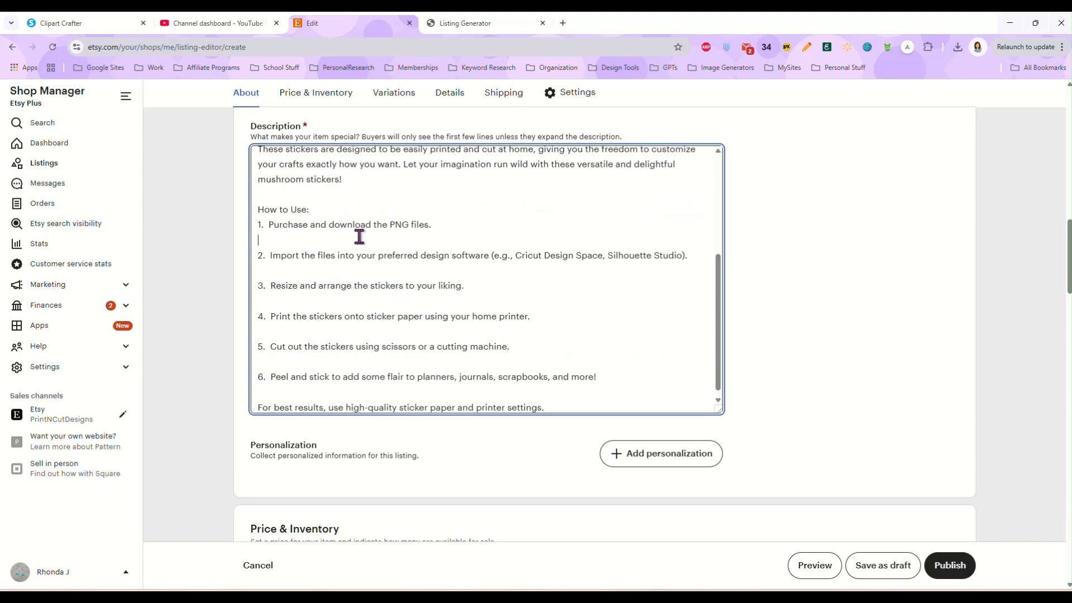
# Remove the blank lines between the numbered How to Use instructions, keeping one before the "For best results" sentence
pyautogui.press('BackSpace')
pyautogui.click(333, 263)
pyautogui.press('BackSpace')
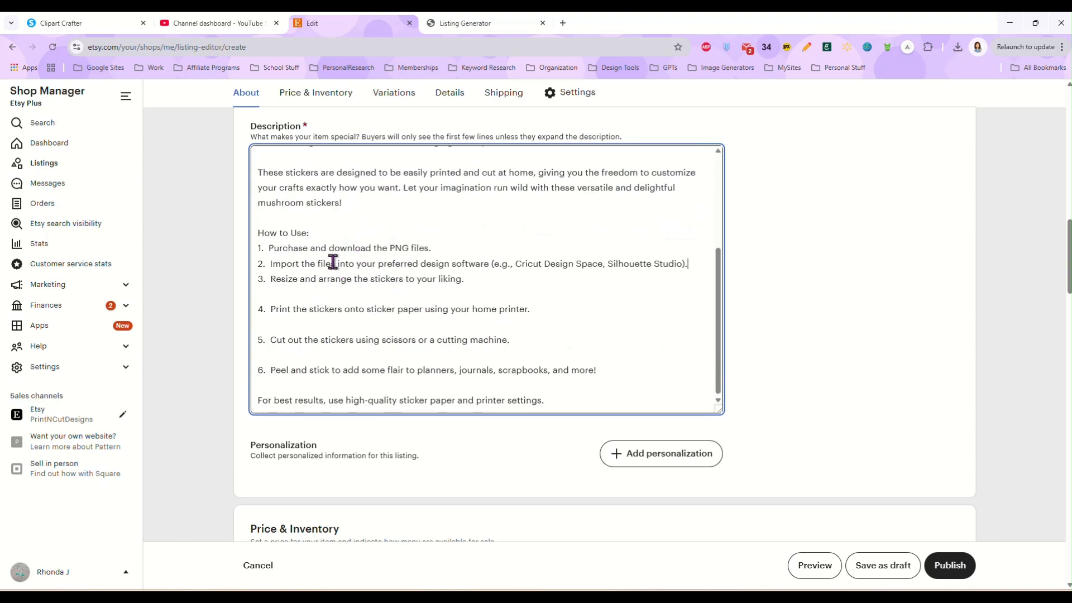
pyautogui.click(326, 290)
pyautogui.press('BackSpace')
pyautogui.click(311, 323)
pyautogui.press('BackSpace')
pyautogui.click(311, 355)
pyautogui.press('BackSpace')
pyautogui.click(312, 385)
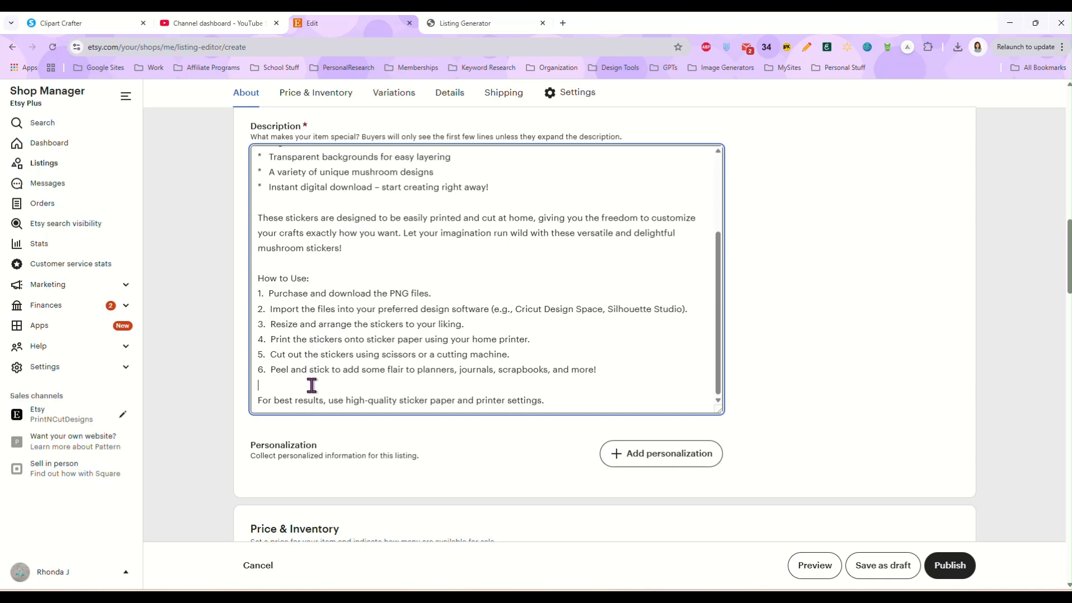
pyautogui.press('BackSpace')
pyautogui.scroll(-2, 491, 346)
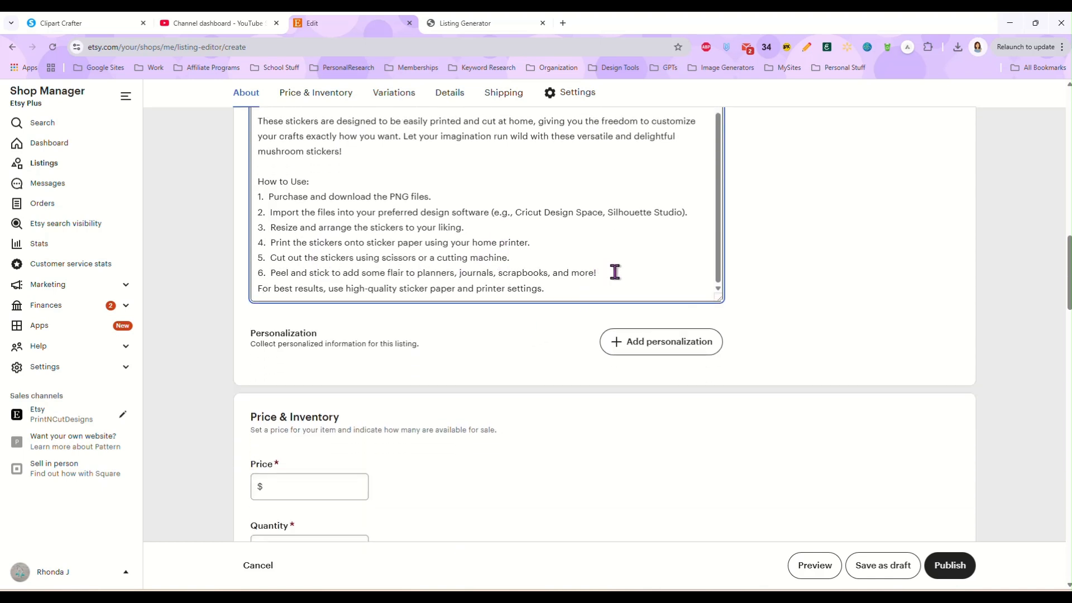
pyautogui.press('Return')
pyautogui.scroll(-2, 440, 273)
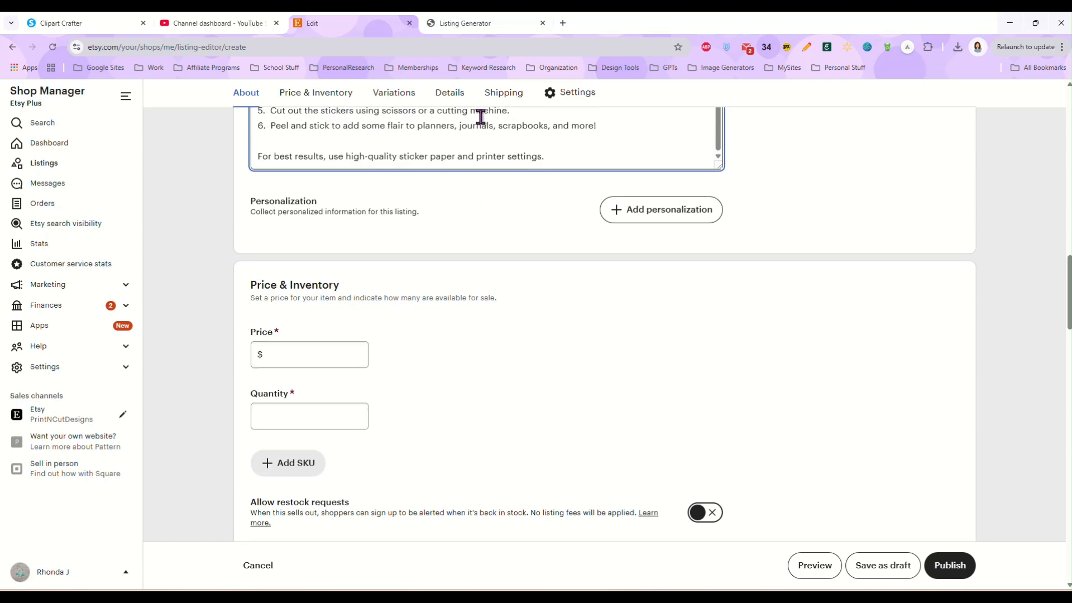
pyautogui.scroll(3, 478, 115)
# Switch to the Listing Generator page and copy the Perfect For and Features & Benefits sections, including their headings
pyautogui.click(461, 31)
pyautogui.scroll(-2, 212, 309)
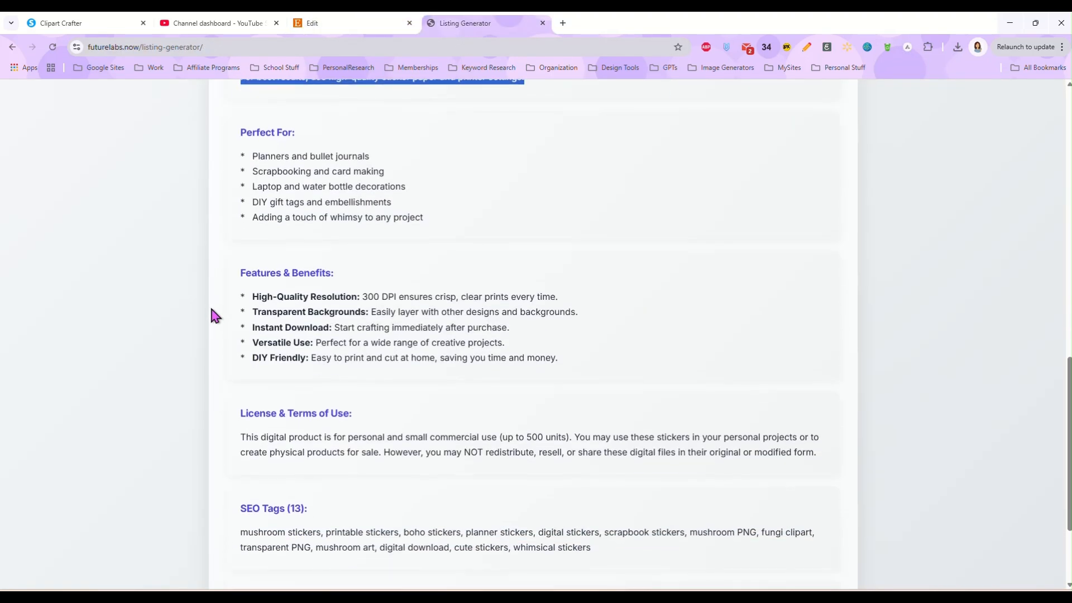
pyautogui.moveTo(567, 354); pyautogui.dragTo(237, 136)
pyautogui.hotkey('ctrl', 'c')
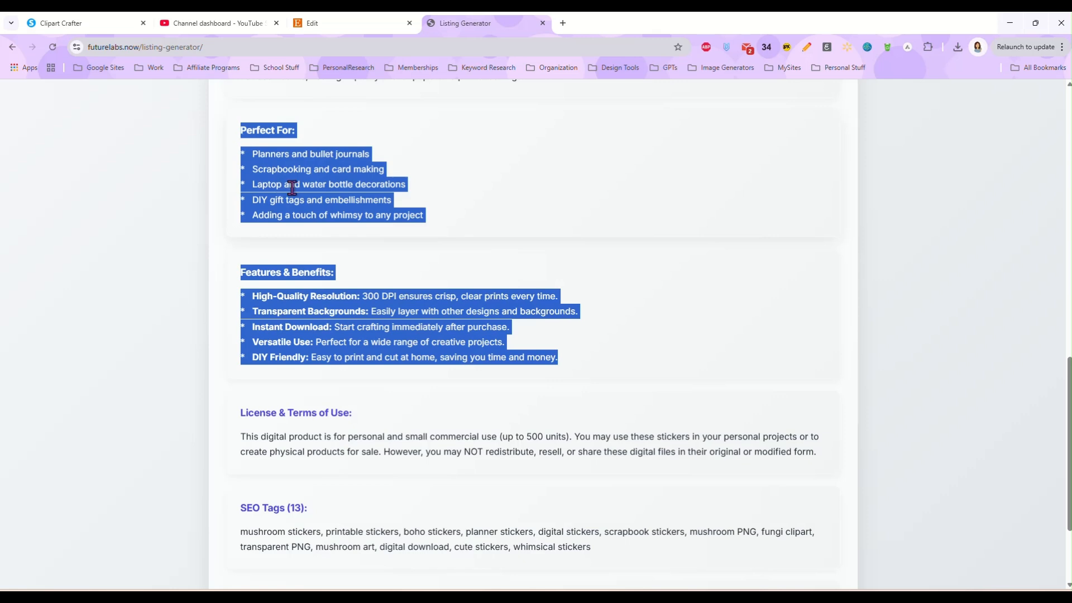
# Return to the Etsy listing and paste the copied sections after the "For best results" sentence, separated by a blank line
pyautogui.click(316, 18)
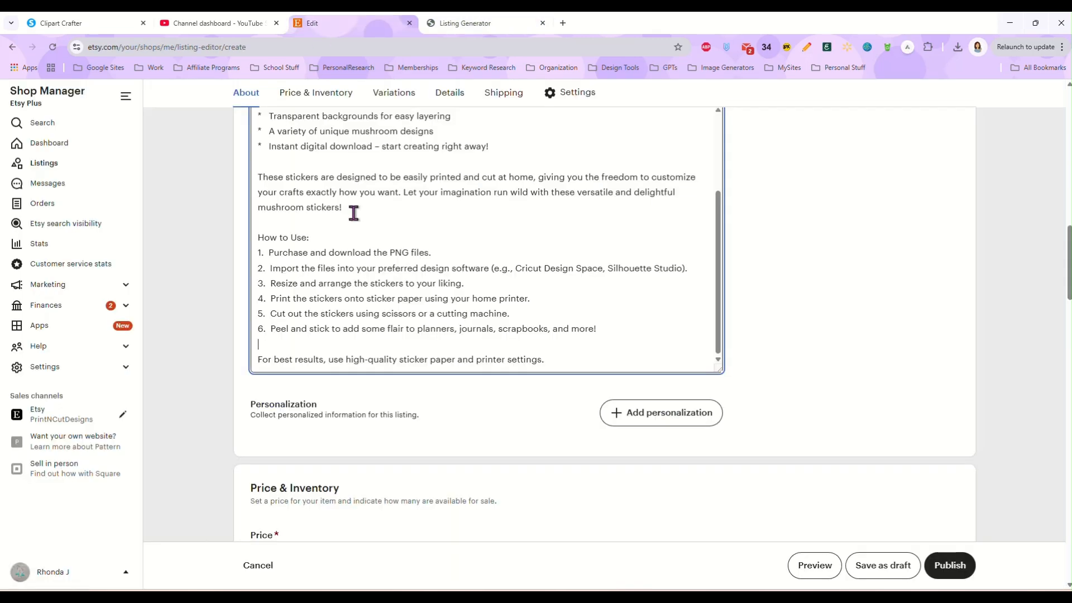
pyautogui.scroll(2, 531, 249)
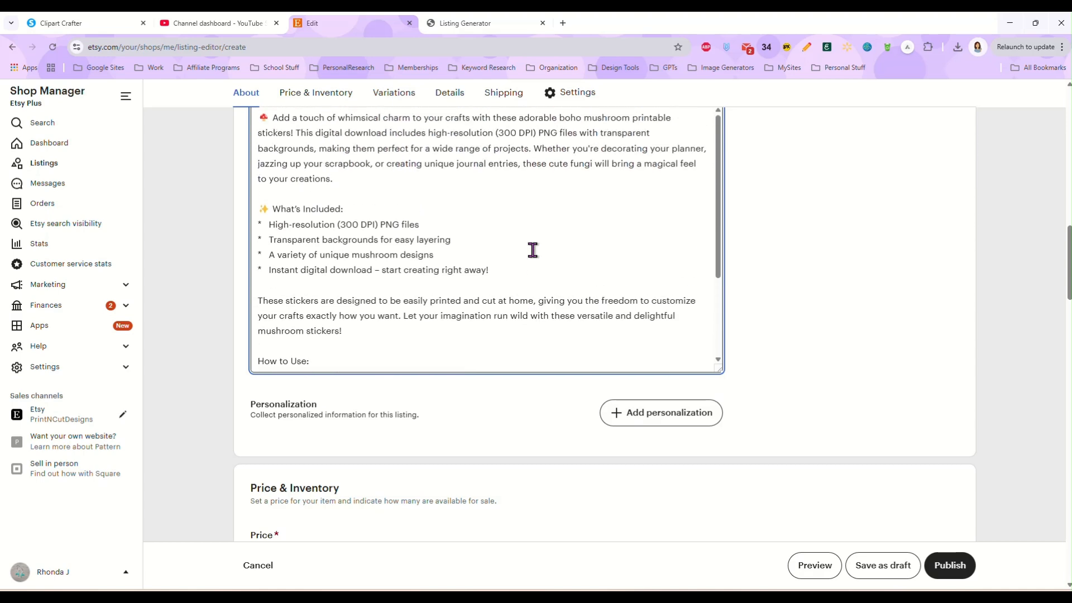
pyautogui.scroll(-2, 533, 249)
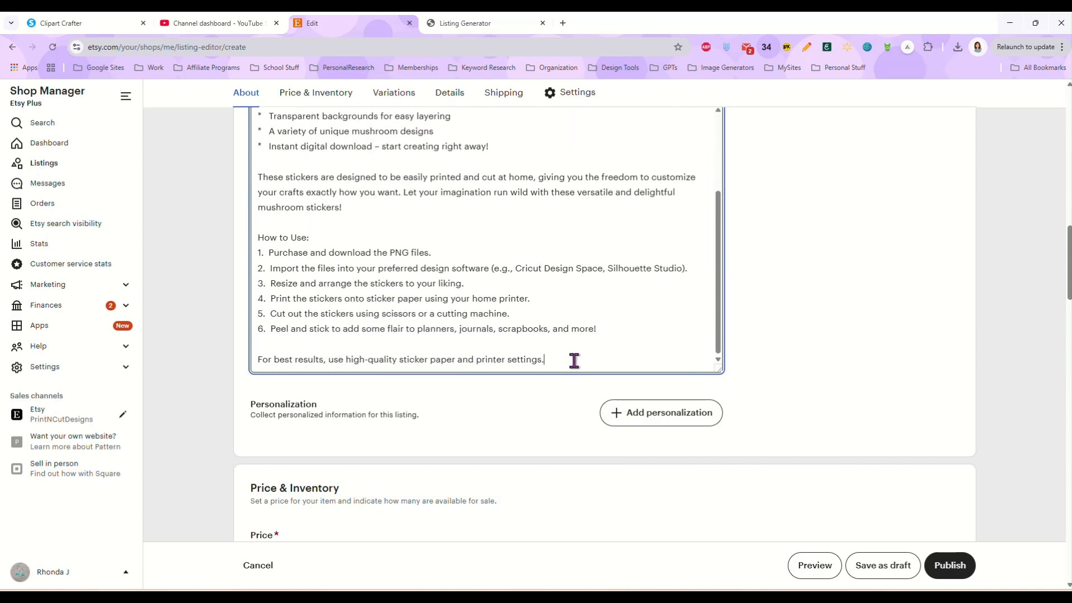
pyautogui.press('Return')
pyautogui.press('Return')
pyautogui.hotkey('ctrl', 'v')
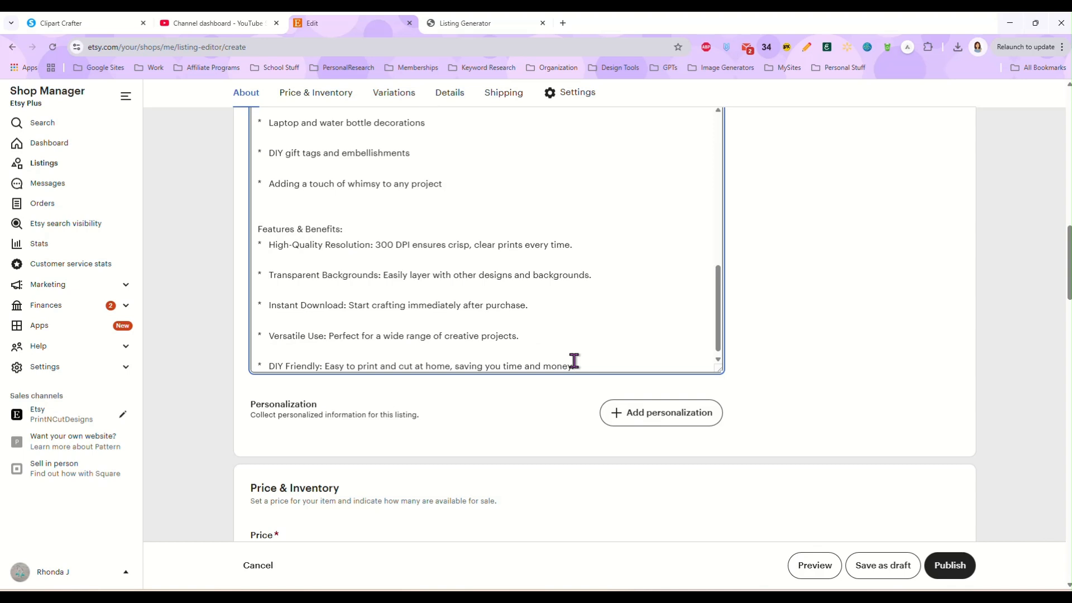
# Remove the blank lines between the Features & Benefits bullet points in the description
pyautogui.click(353, 352)
pyautogui.press('BackSpace')
pyautogui.click(335, 325)
pyautogui.press('BackSpace')
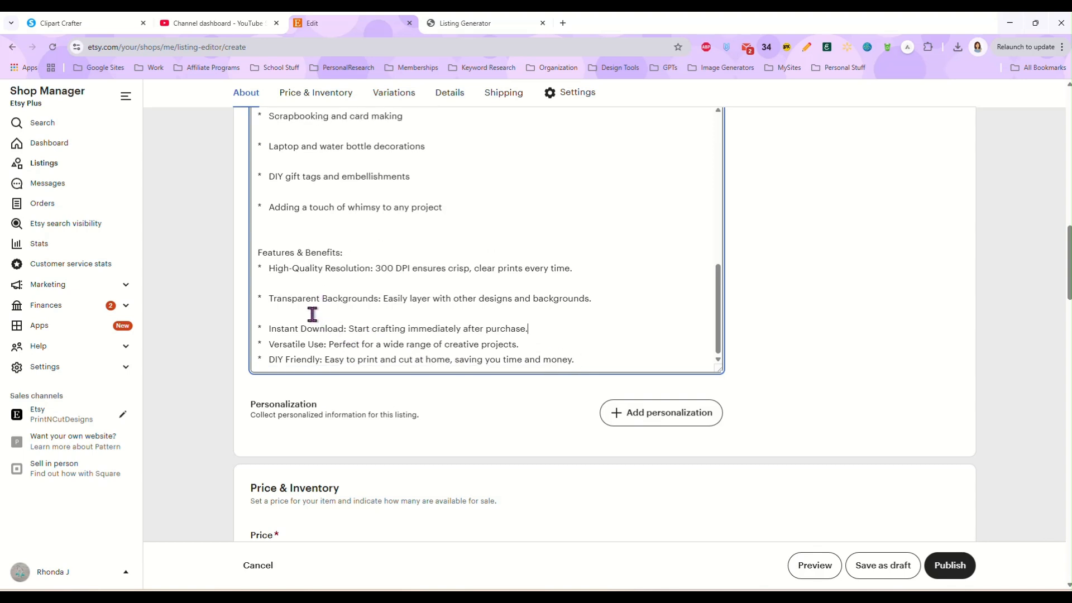
pyautogui.click(313, 314)
pyautogui.press('BackSpace')
pyautogui.press('BackSpace')
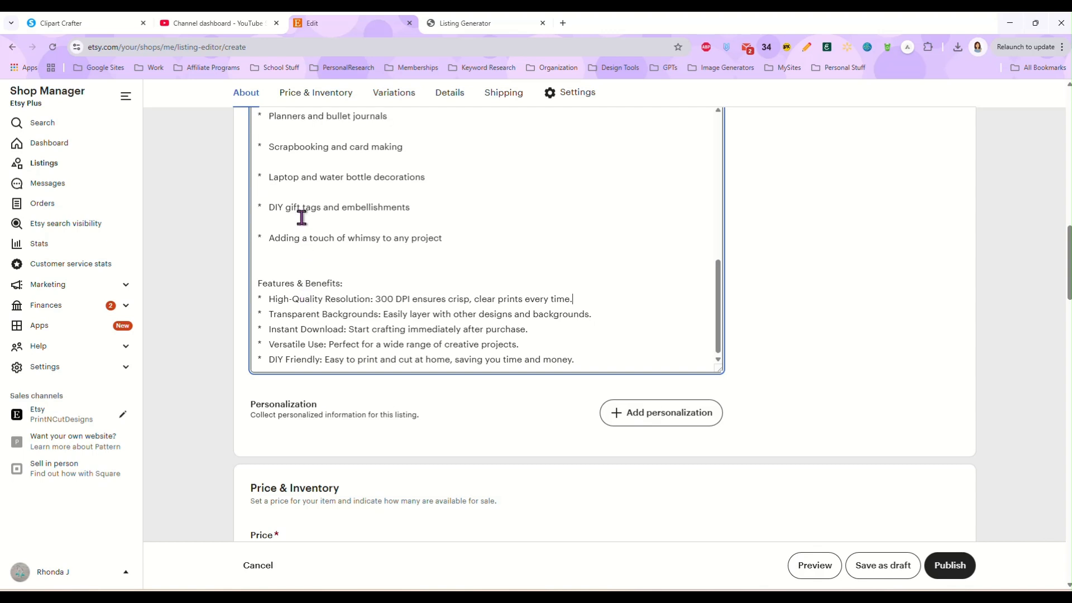
# Remove the blank lines between the Perfect For bullet points and review the assembled description
pyautogui.click(302, 222)
pyautogui.press('BackSpace')
pyautogui.press('BackSpace')
pyautogui.click(300, 190)
pyautogui.press('BackSpace')
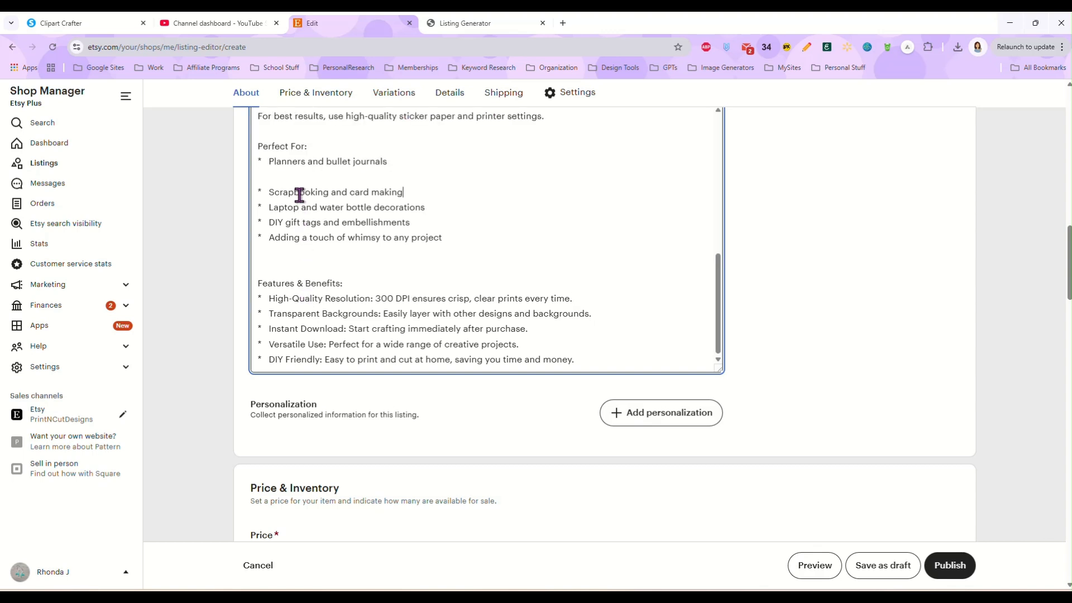
pyautogui.click(297, 176)
pyautogui.press('BackSpace')
pyautogui.scroll(-2, 488, 199)
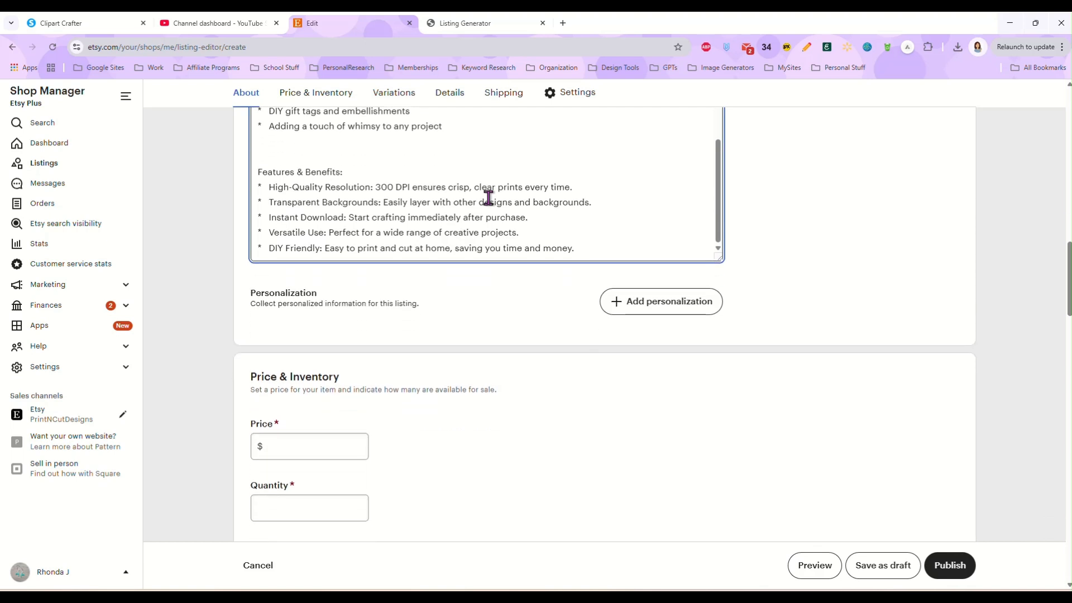
pyautogui.scroll(5, 544, 230)
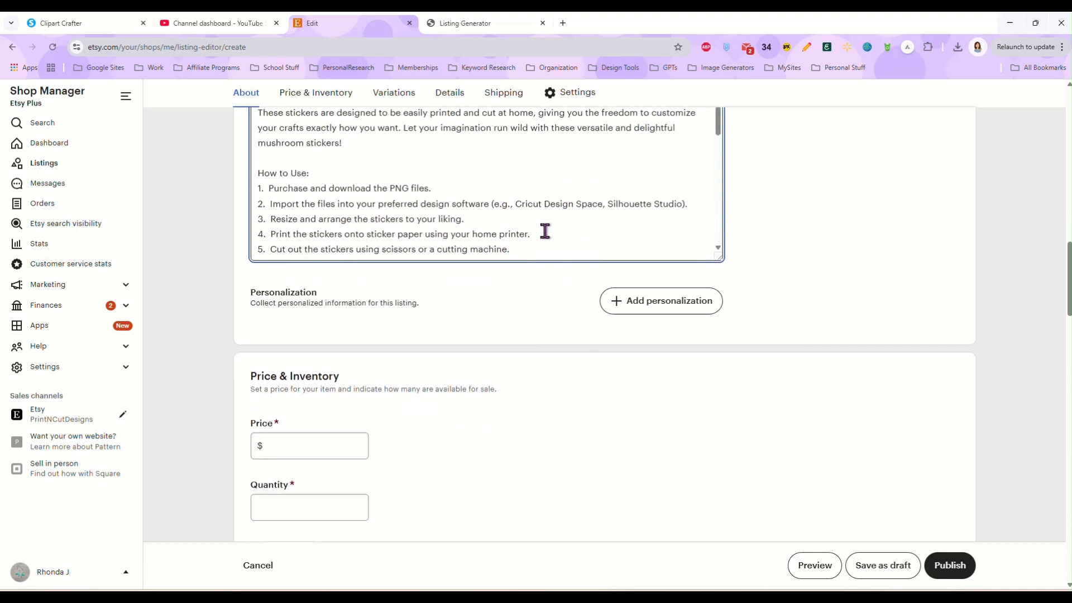
pyautogui.scroll(-2, 540, 229)
pyautogui.scroll(-2, 539, 227)
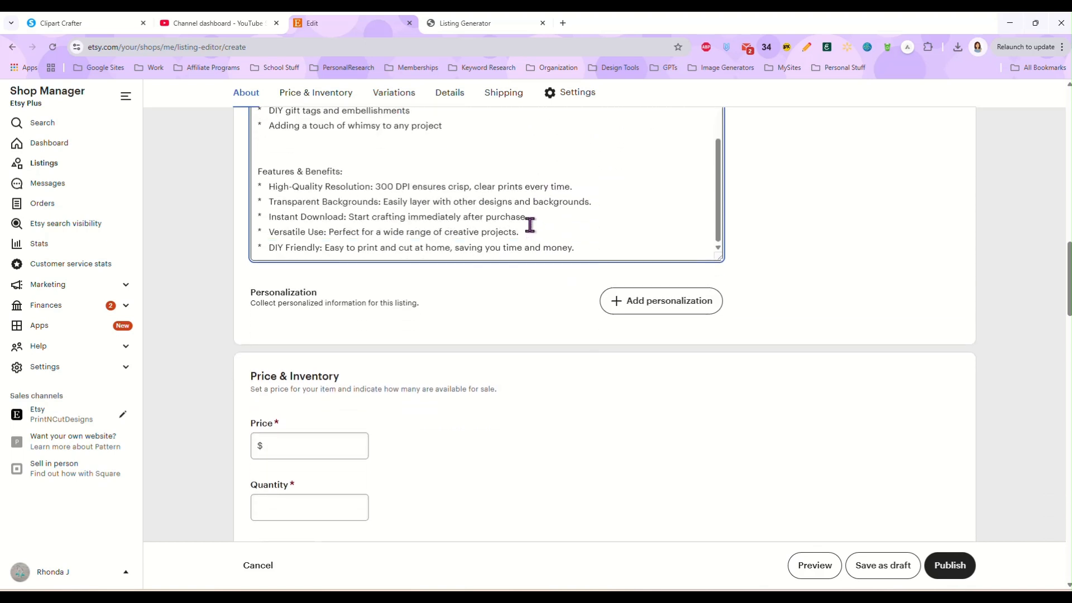
# Set the listing's price to $2.50 and the quantity to 999
pyautogui.scroll(-2, 481, 304)
pyautogui.click(310, 334)
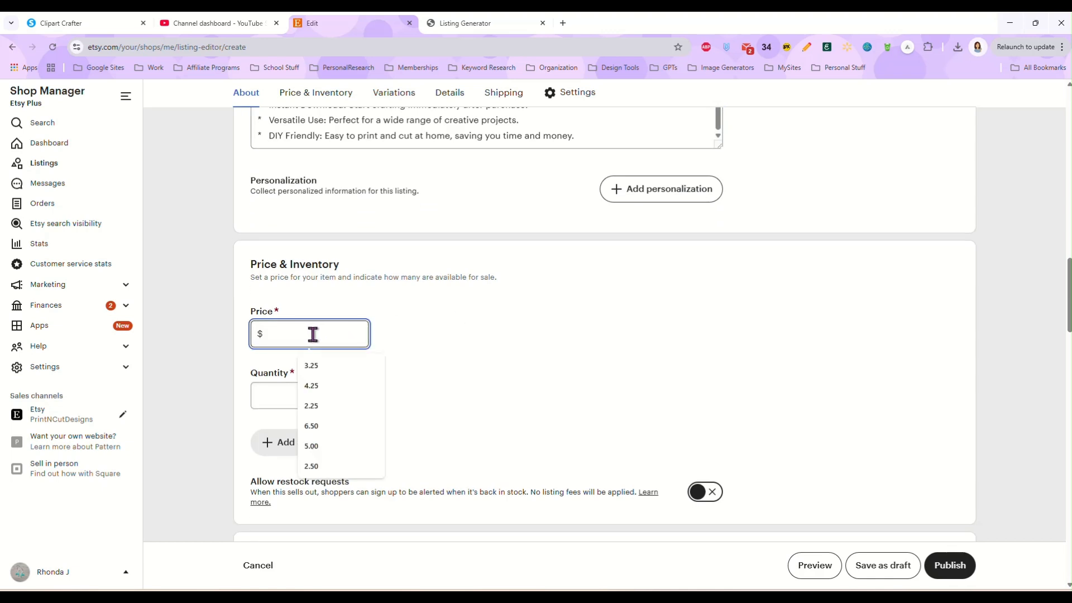
pyautogui.write('2.50')
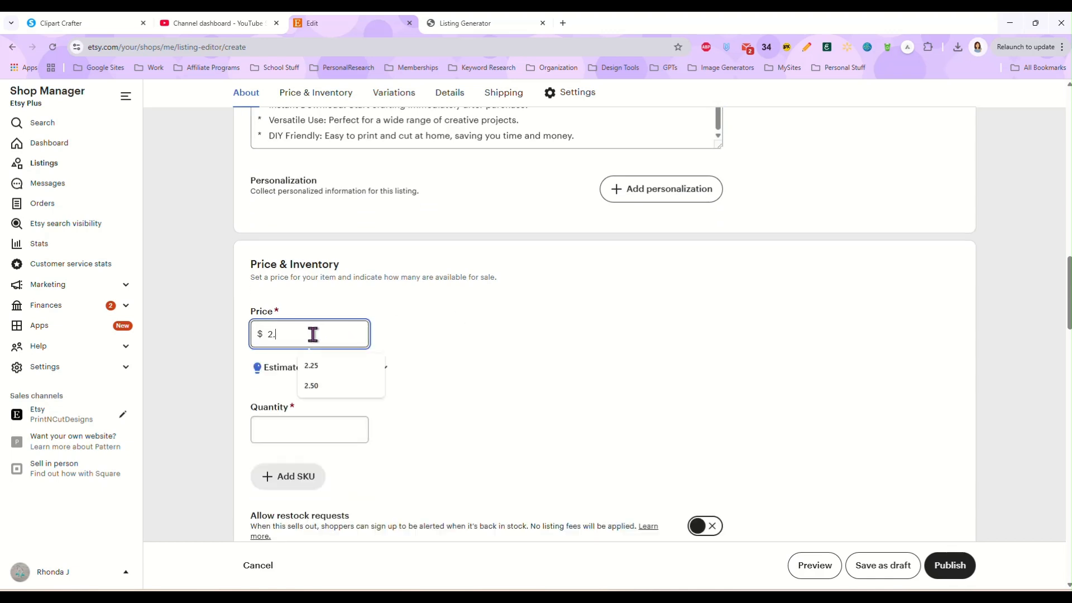
pyautogui.click(338, 427)
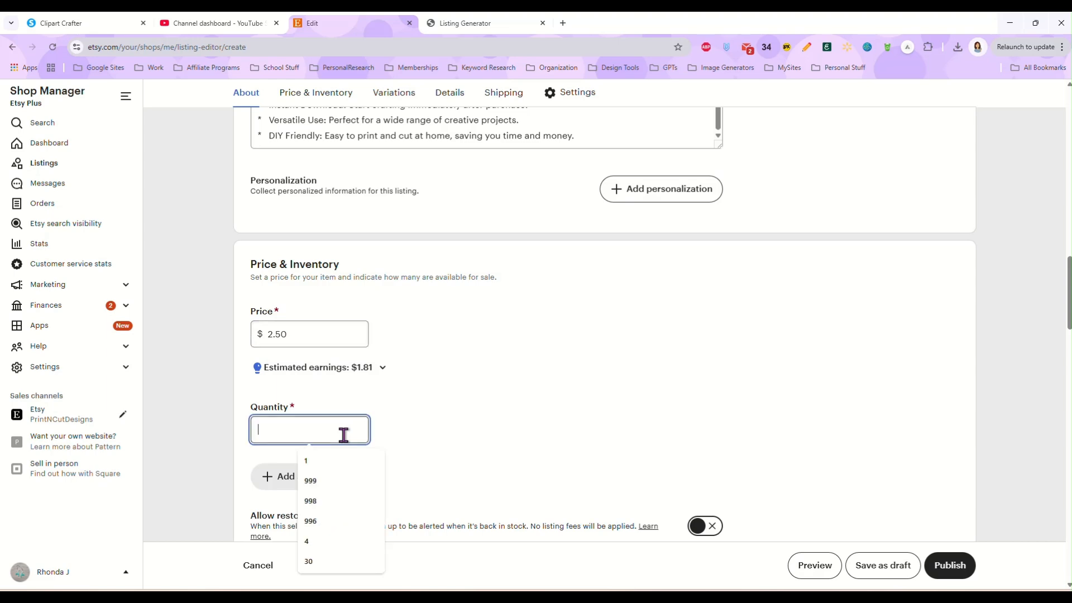
pyautogui.write('999')
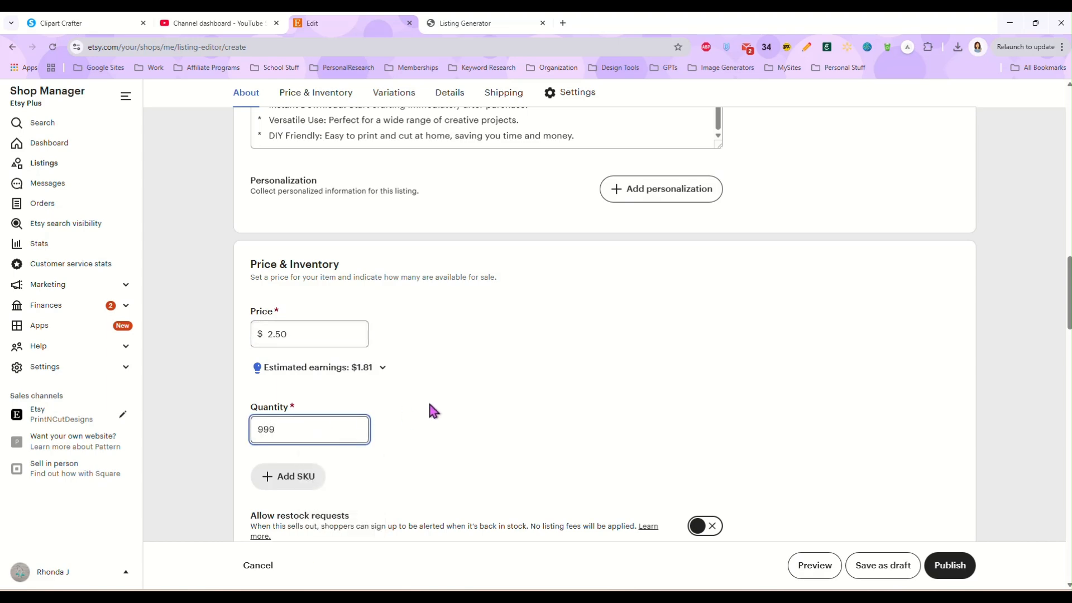
# Switch to the Listing Generator page and copy the full list of 13 SEO tags
pyautogui.click(463, 23)
pyautogui.scroll(-3, 456, 288)
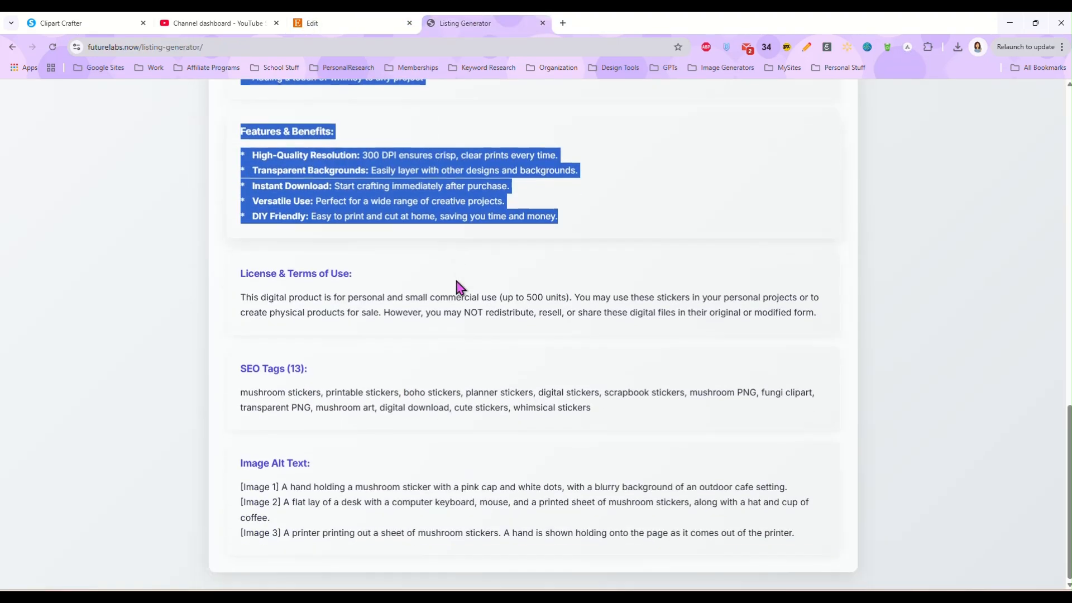
pyautogui.moveTo(241, 390); pyautogui.dragTo(617, 411)
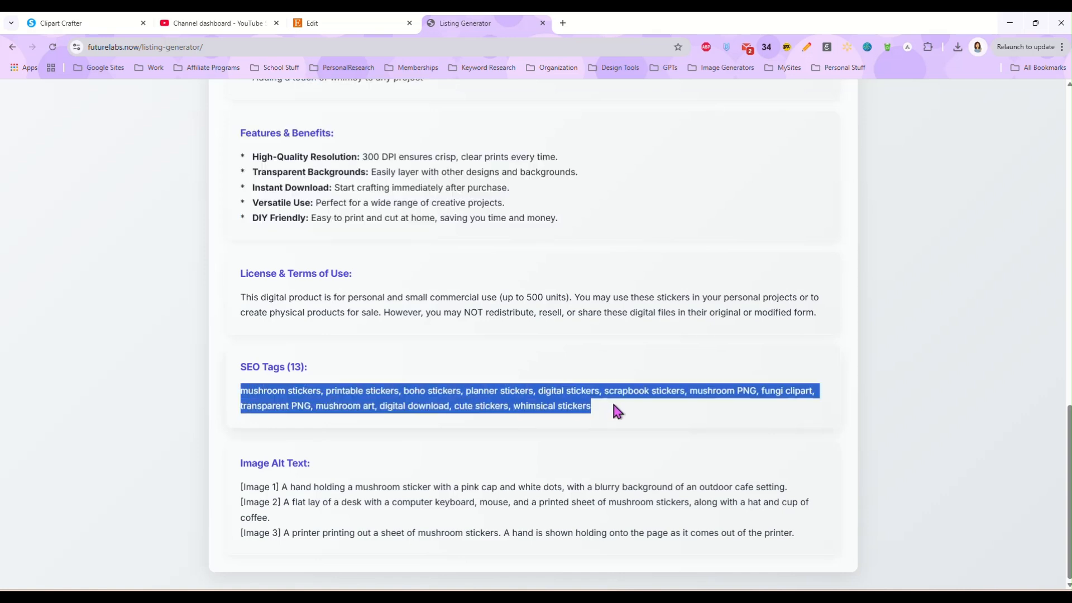
# Return to the Etsy listing and add the 13 copied SEO tags to its Tags
pyautogui.click(345, 24)
pyautogui.scroll(-10, 442, 369)
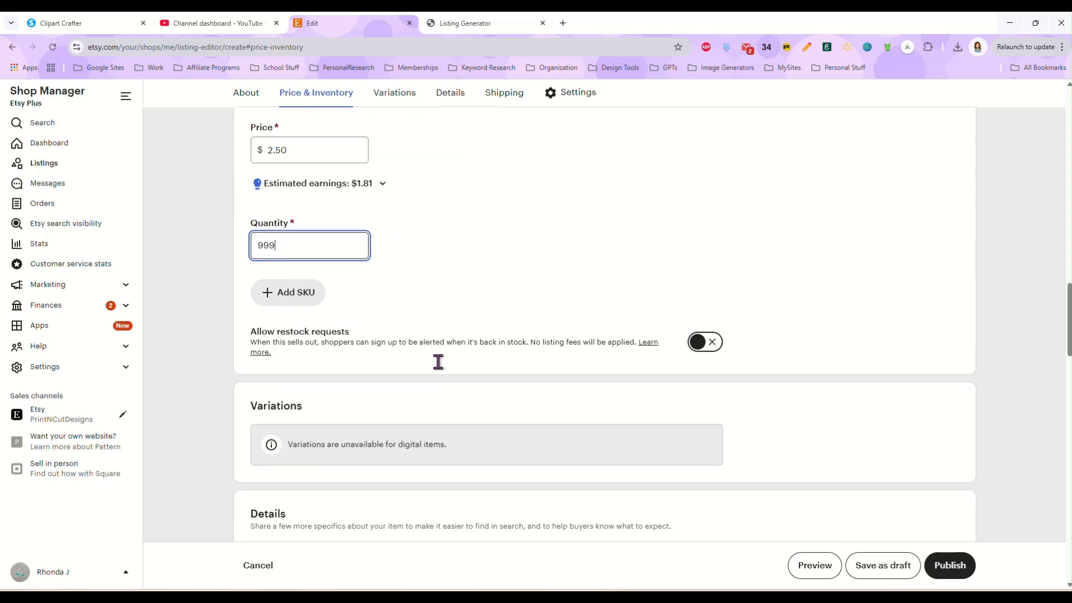
pyautogui.scroll(-1, 441, 369)
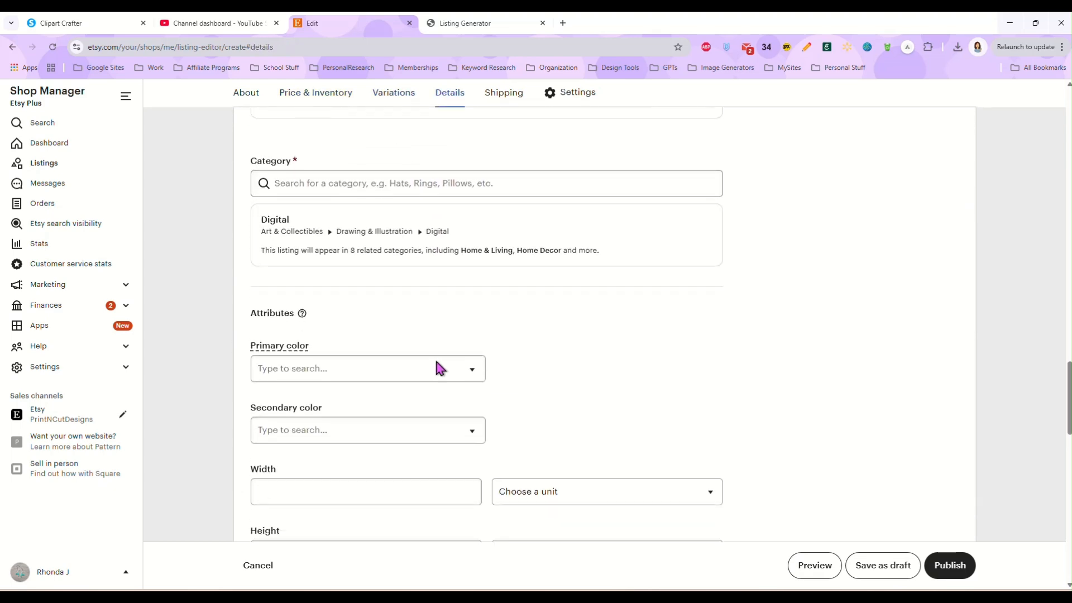
pyautogui.click(405, 183)
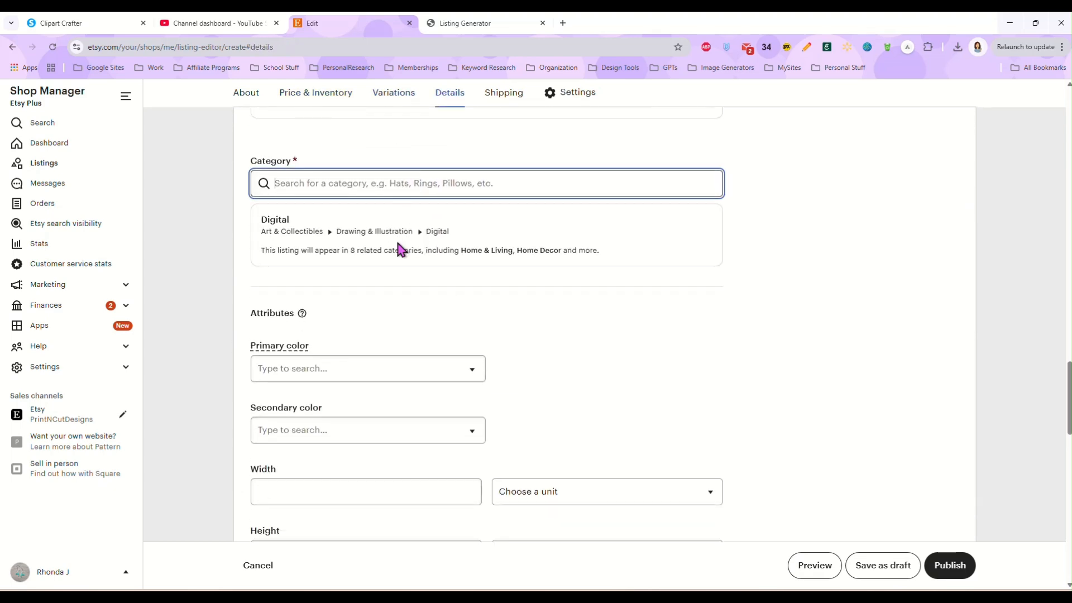
pyautogui.scroll(-7, 550, 352)
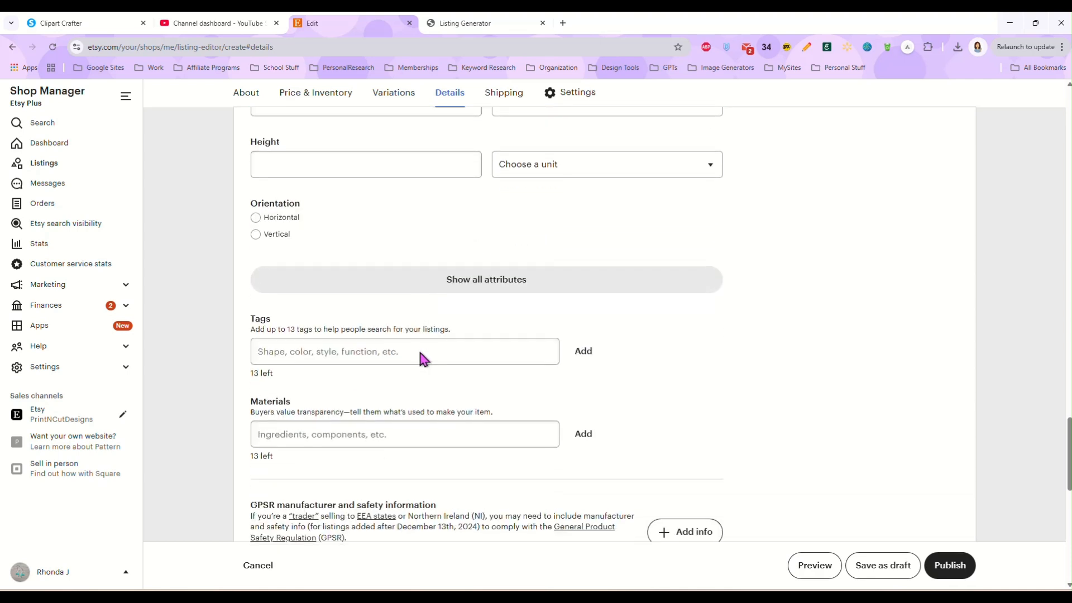
pyautogui.click(414, 348)
pyautogui.hotkey('ctrl', 'v')
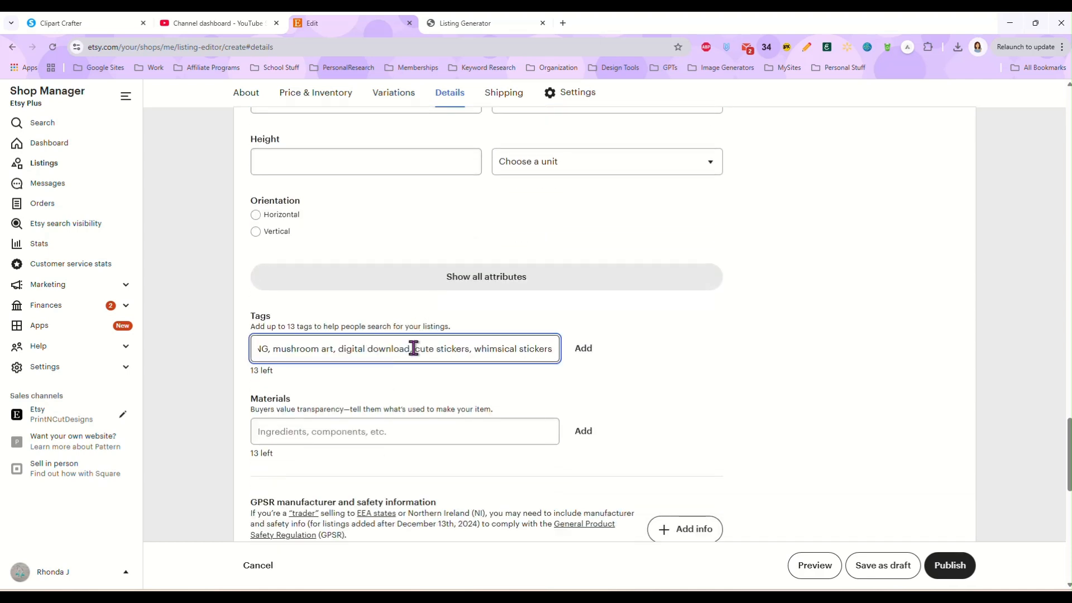
pyautogui.hotkey('ctrl', 'a')
pyautogui.click(581, 348)
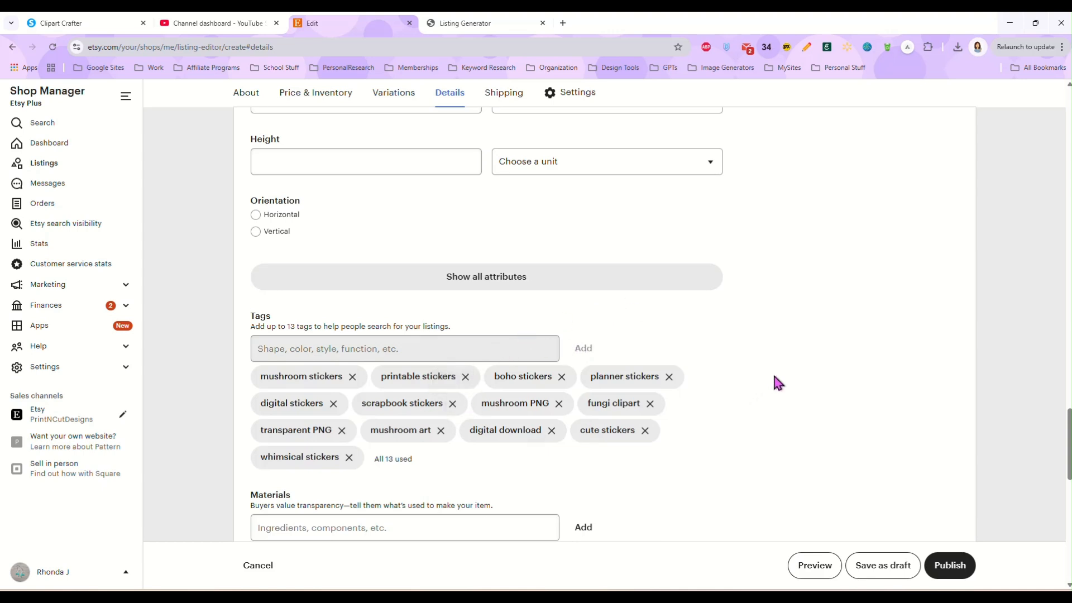
pyautogui.scroll(-2, 772, 383)
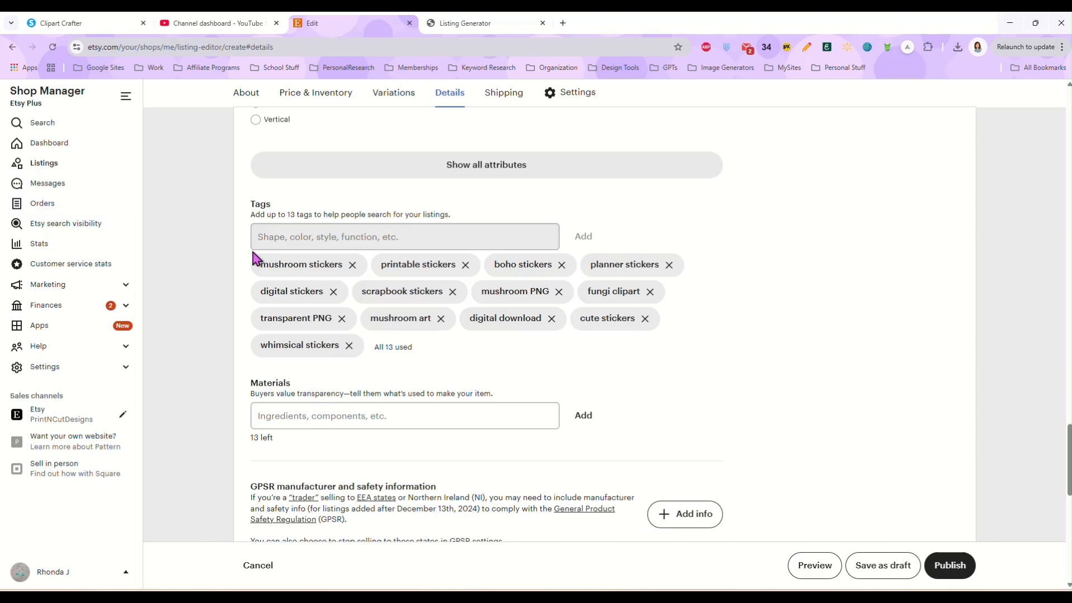
pyautogui.scroll(4, 262, 254)
pyautogui.scroll(5, 244, 252)
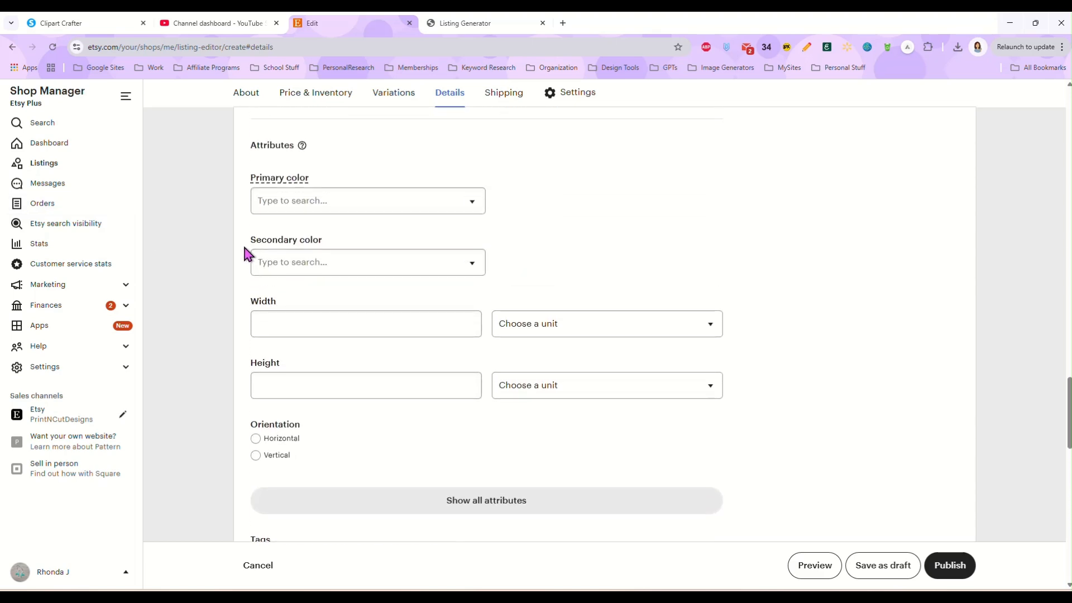
pyautogui.scroll(-10, 240, 247)
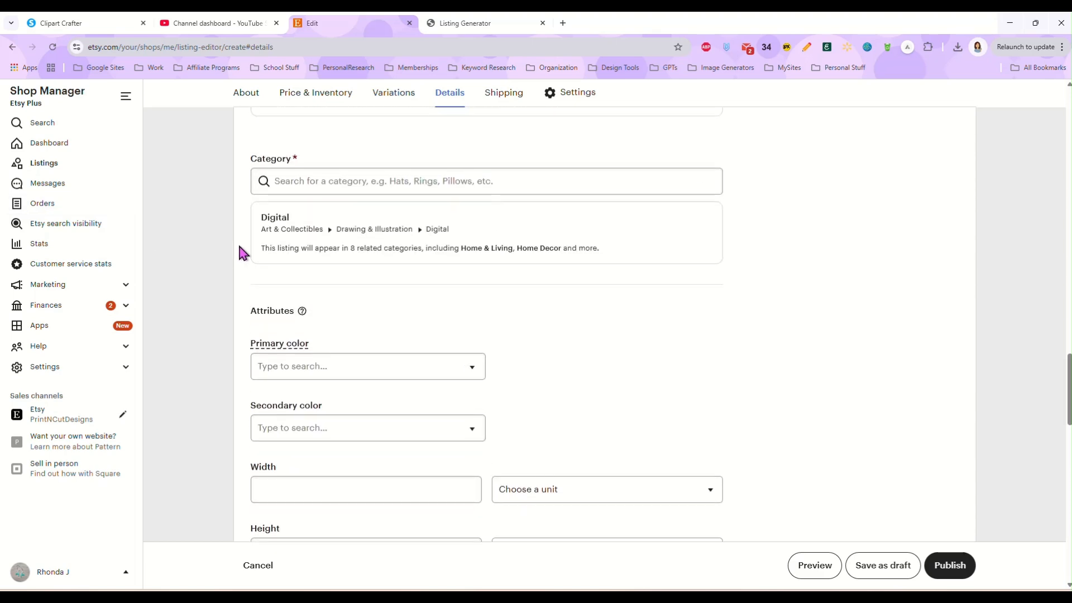
pyautogui.scroll(-9, 240, 247)
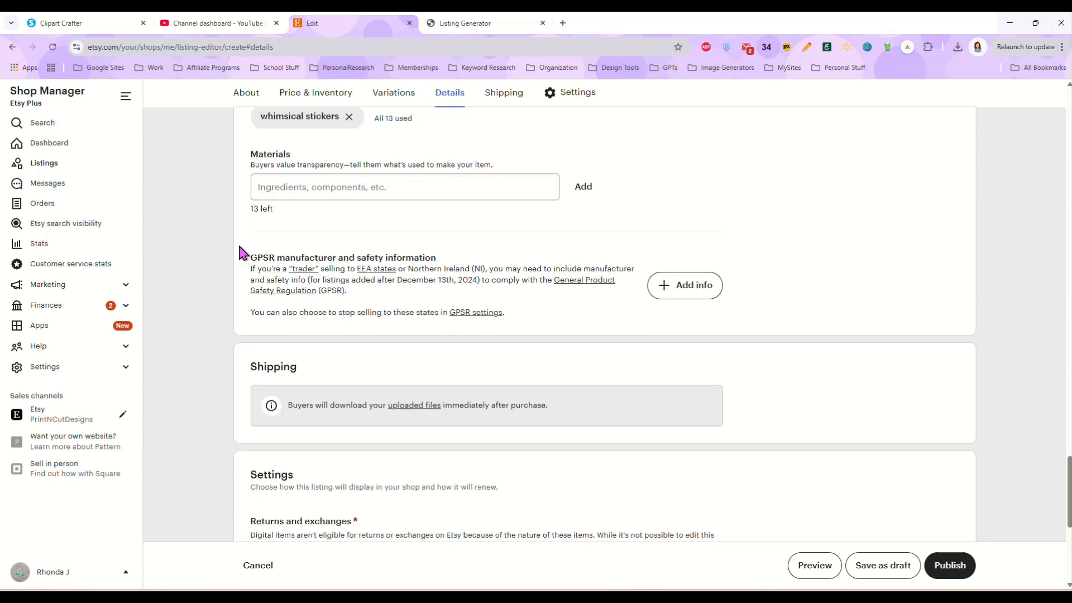
# Start a new shop section for the listing in its settings and title it Printable Stickers
pyautogui.scroll(-1, 240, 251)
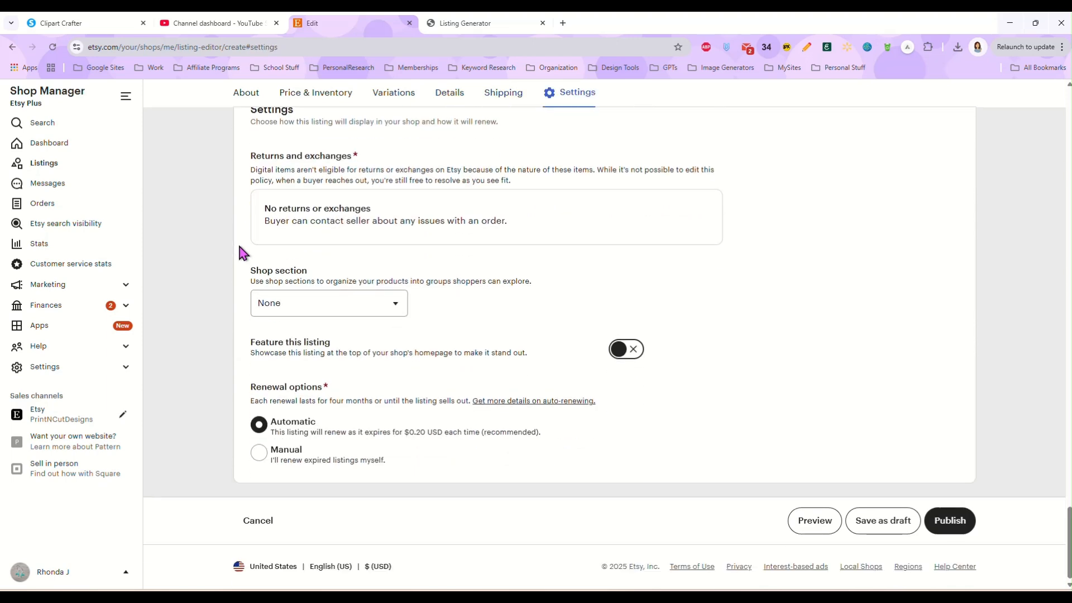
pyautogui.click(383, 318)
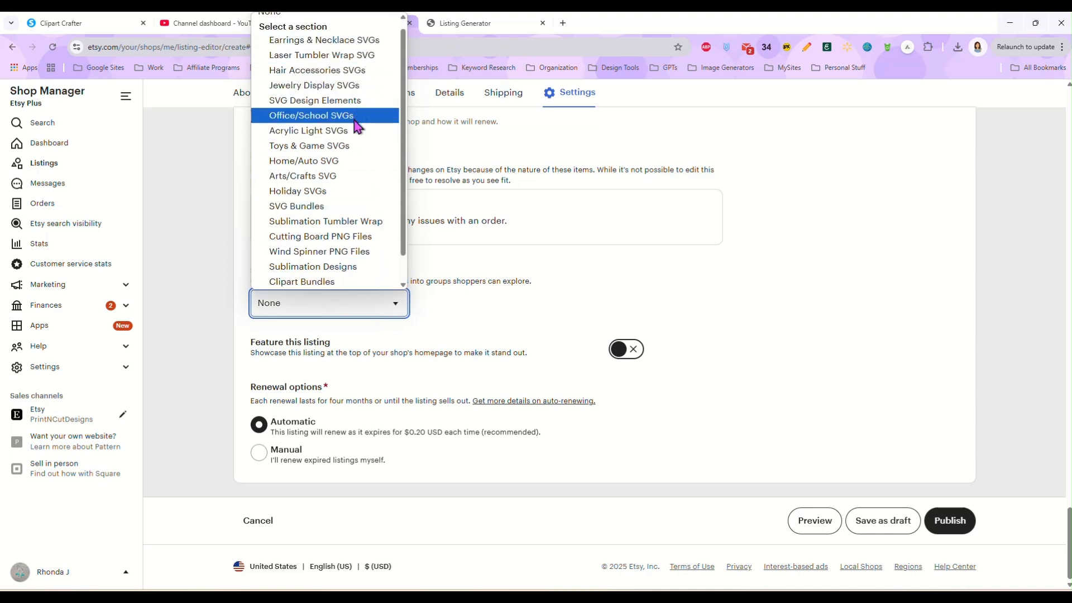
pyautogui.scroll(-1, 355, 124)
pyautogui.click(337, 280)
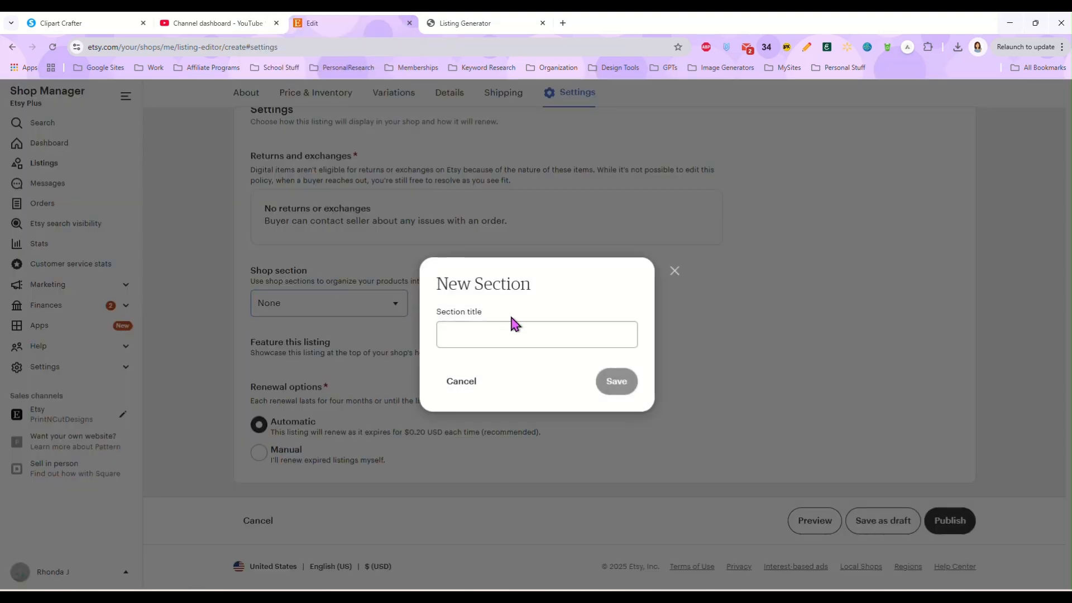
pyautogui.click(513, 331)
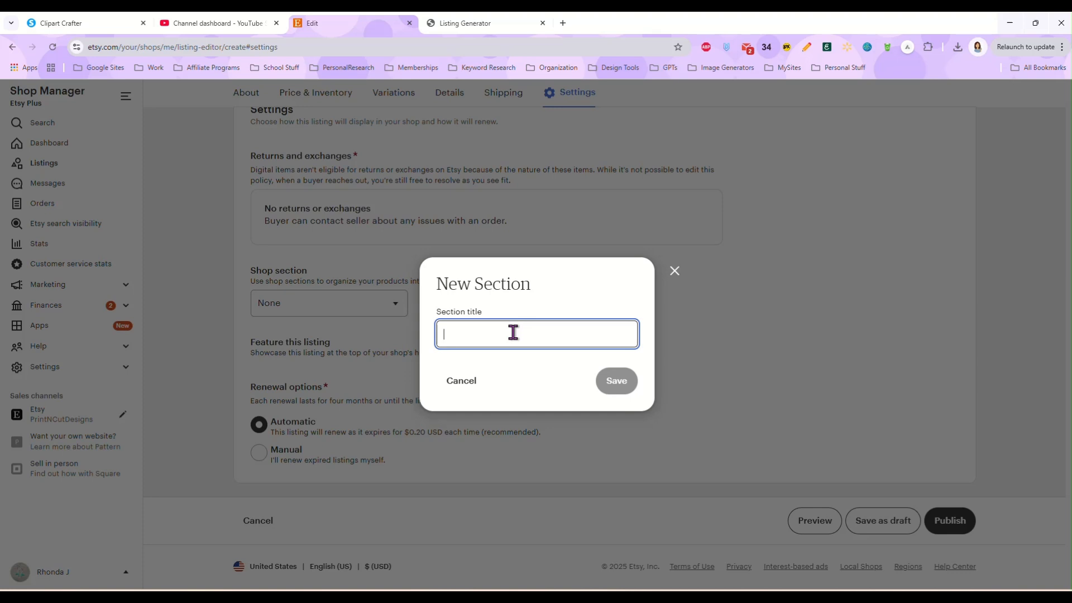
pyautogui.write('Printable Stickers')
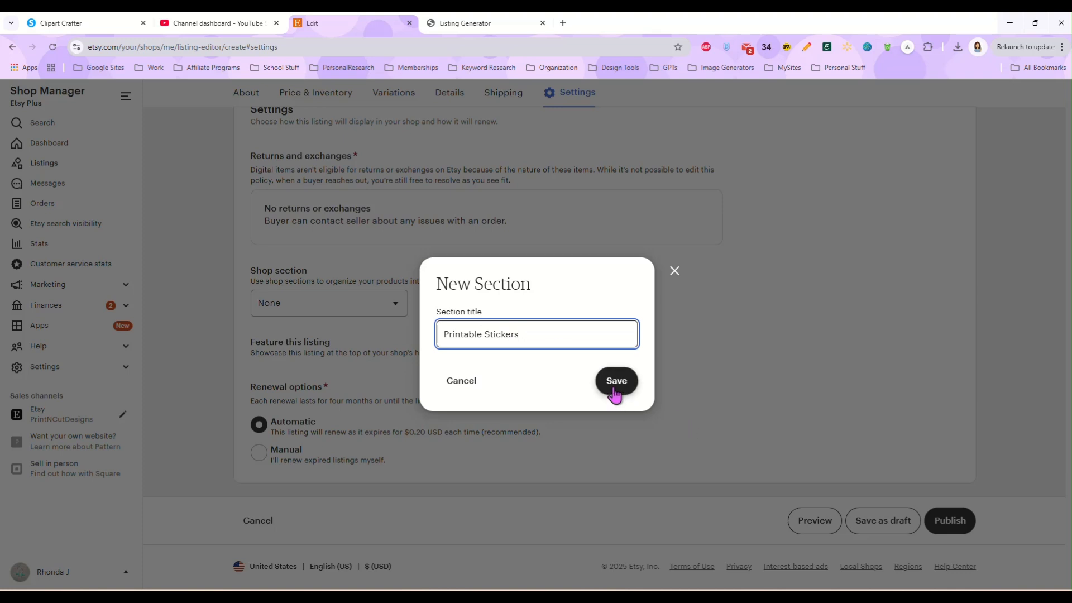
# Change the new section's title to Digital Stickers and save it as the listing's shop section
pyautogui.click(485, 338)
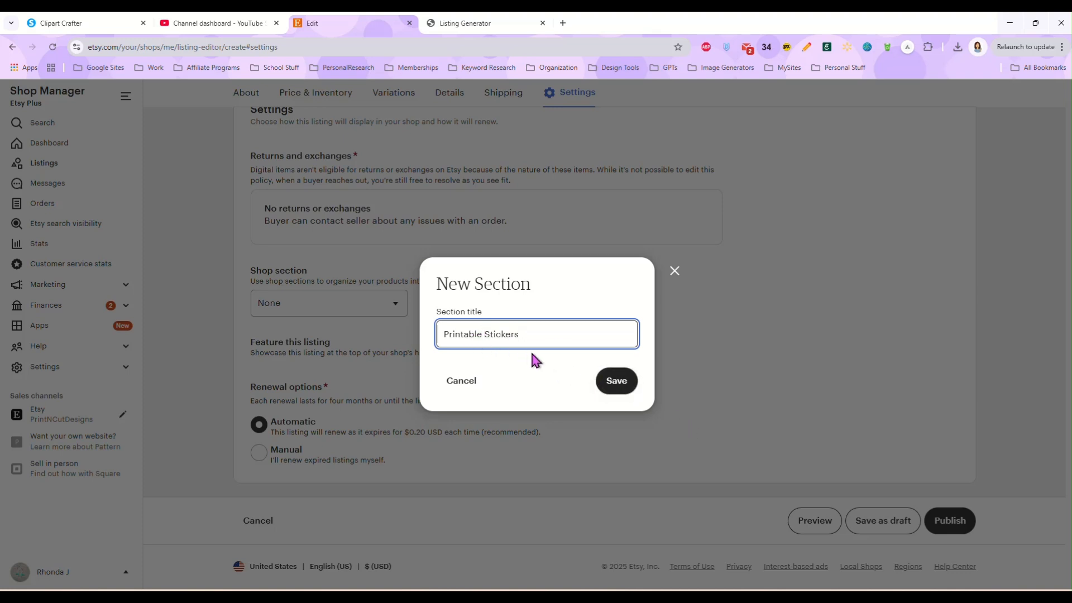
pyautogui.write('Digital')
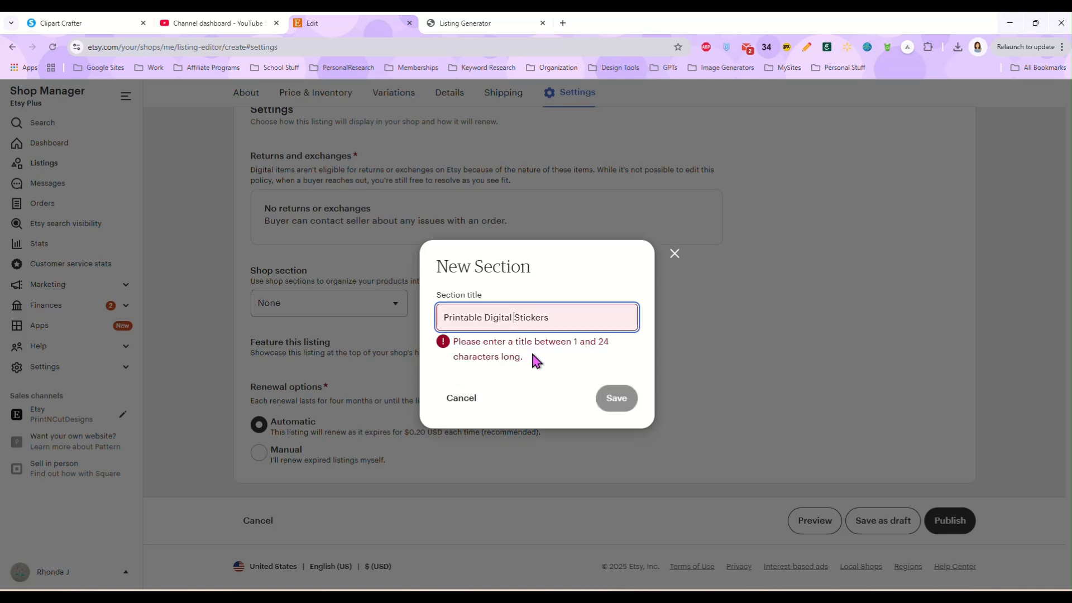
pyautogui.press('BackSpace')
pyautogui.press('BackSpace')
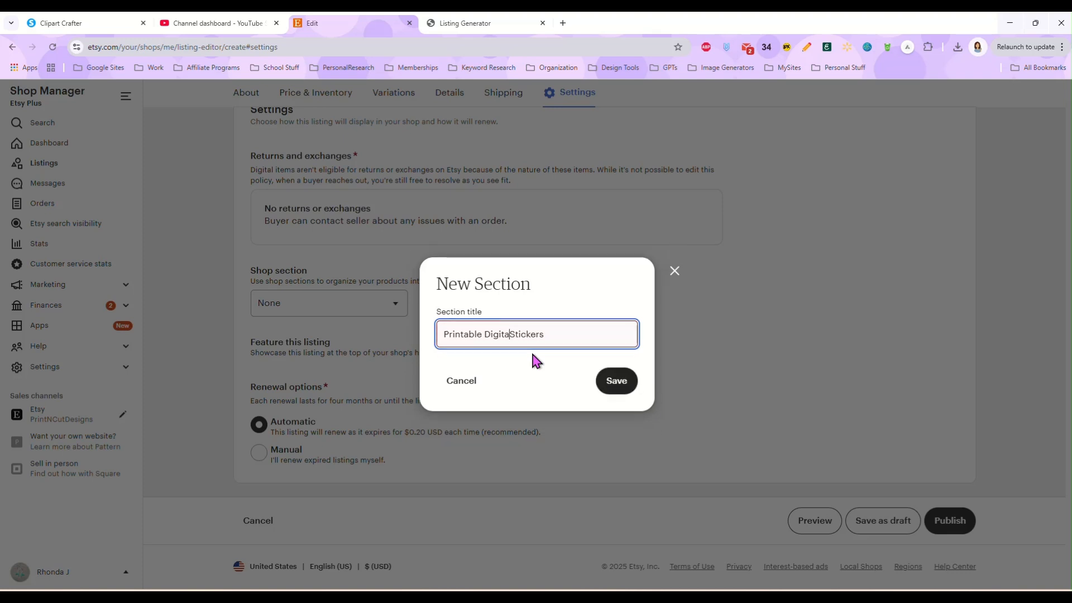
pyautogui.press('BackSpace')
pyautogui.press('BackSpace')
pyautogui.press('BackSpace')
pyautogui.press('BackSpace')
pyautogui.press('BackSpace')
pyautogui.press('BackSpace')
pyautogui.press('BackSpace')
pyautogui.press('BackSpace')
pyautogui.press('BackSpace')
pyautogui.press('BackSpace')
pyautogui.press('BackSpace')
pyautogui.press('BackSpace')
pyautogui.press('BackSpace')
pyautogui.write('Digital')
pyautogui.click(612, 382)
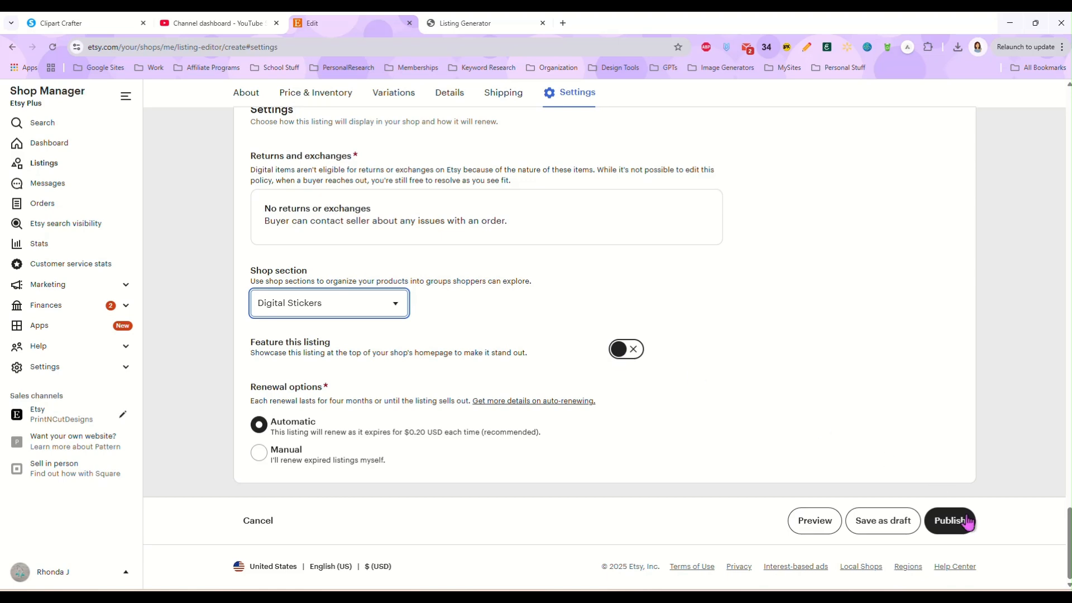
# Preview the listing, read through its description, check the second and third images, and close the preview
pyautogui.click(814, 521)
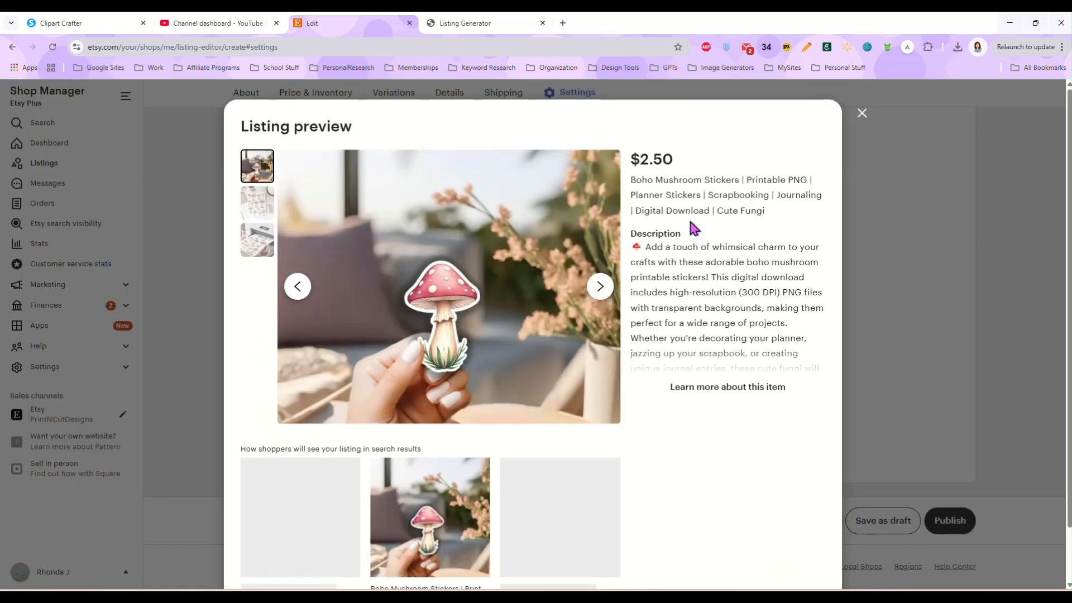
pyautogui.scroll(-6, 725, 325)
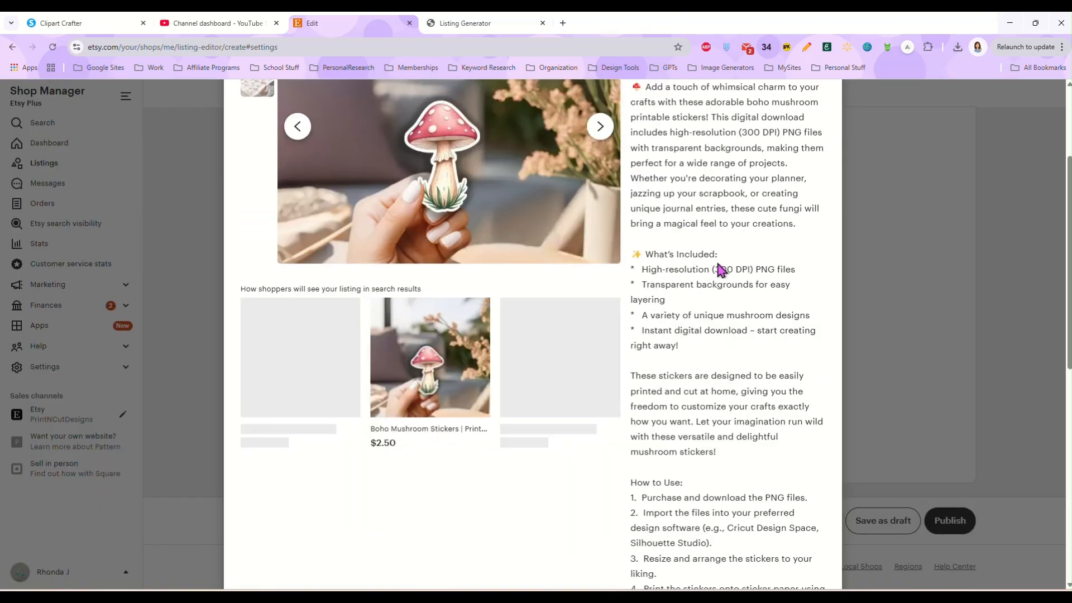
pyautogui.scroll(-5, 725, 296)
pyautogui.scroll(8, 721, 310)
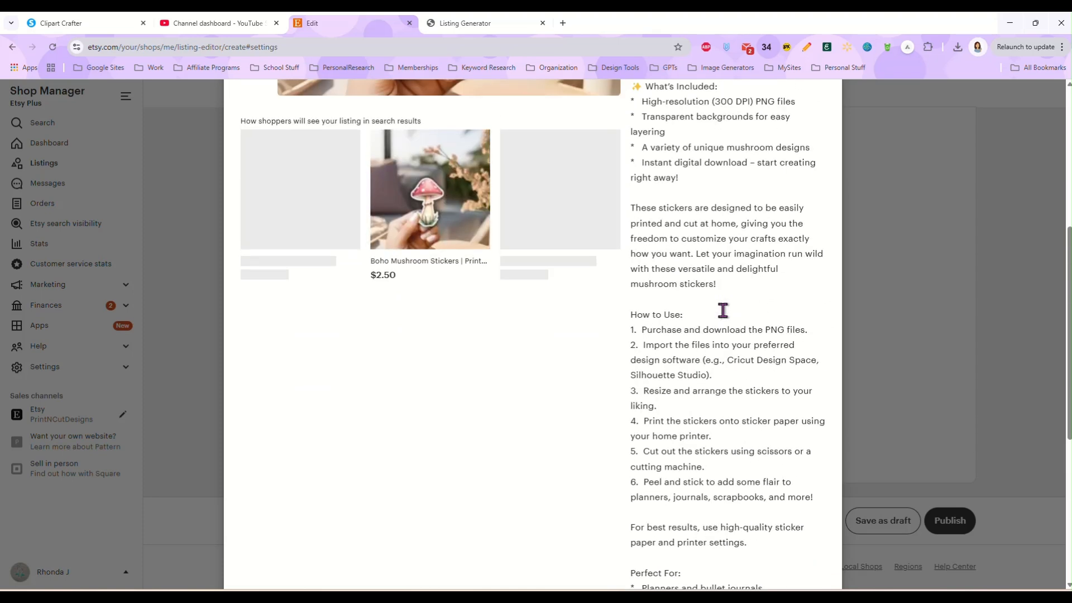
pyautogui.scroll(3, 723, 310)
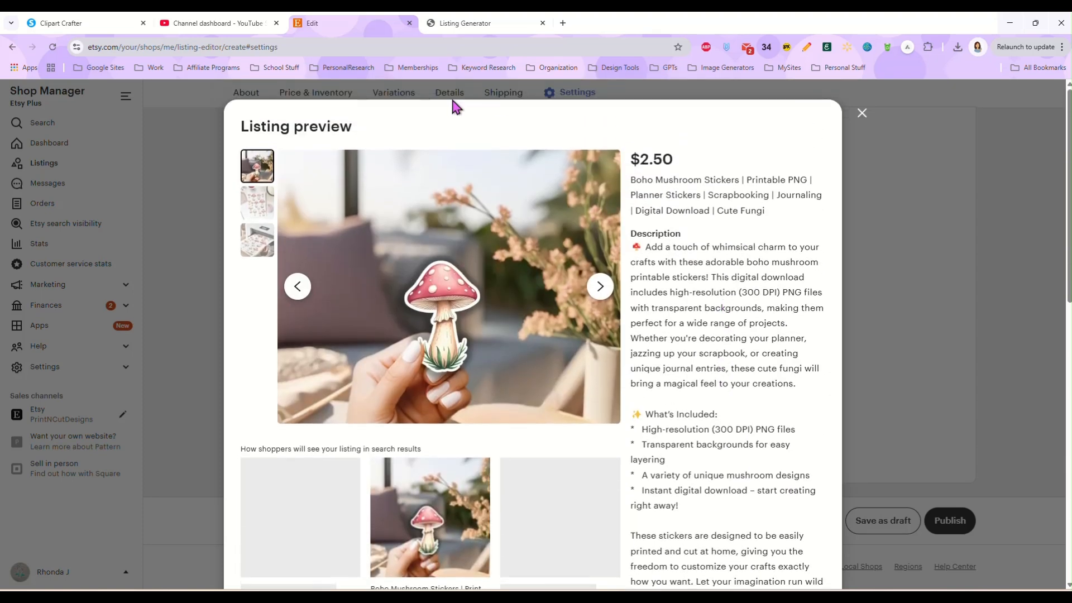
pyautogui.click(267, 206)
pyautogui.click(261, 254)
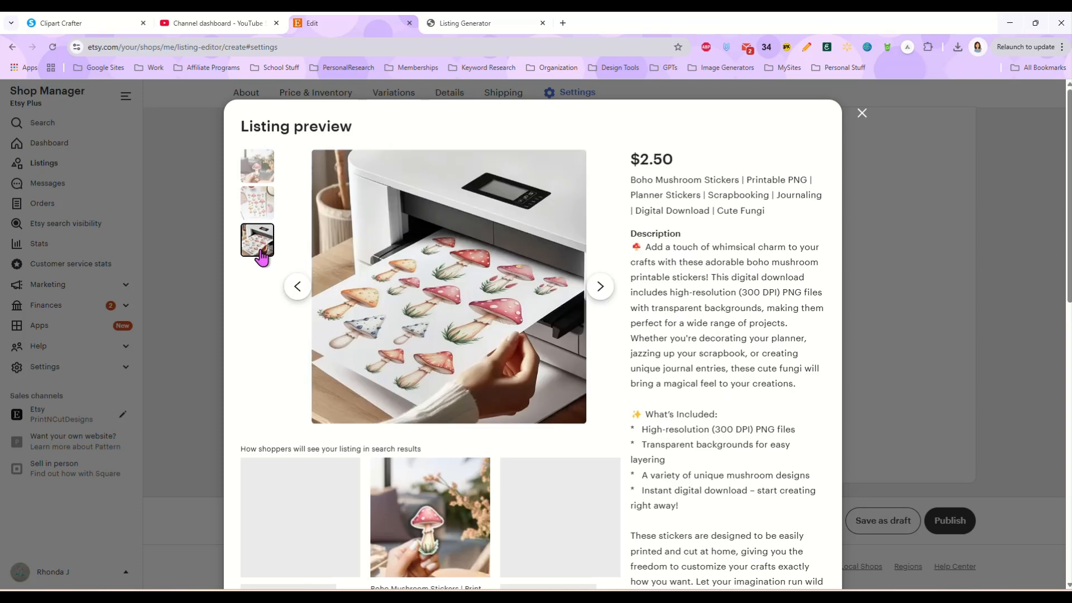
pyautogui.click(862, 113)
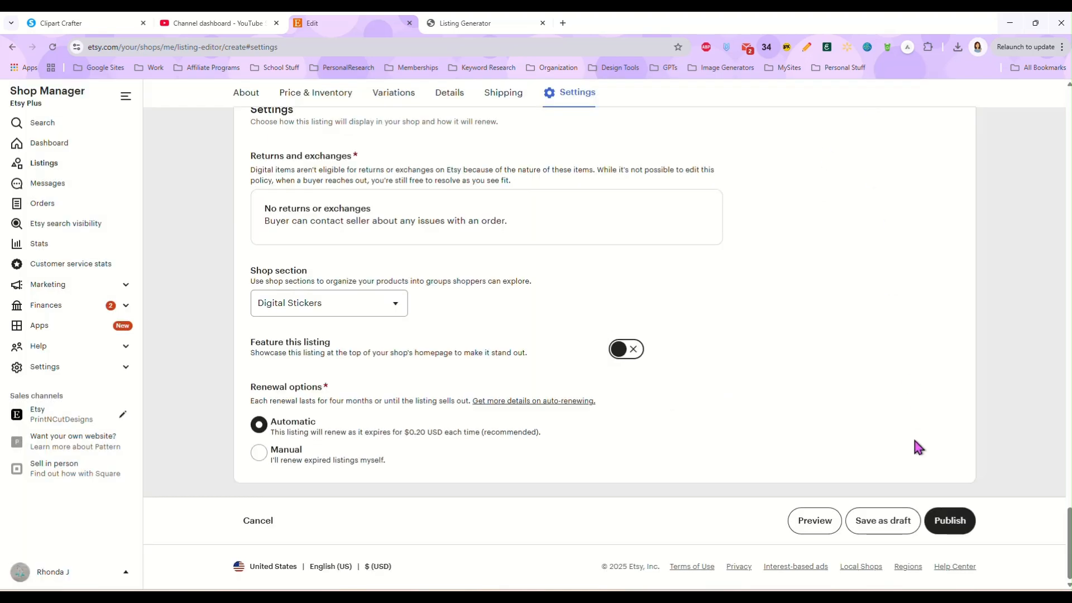
# Publish the mushroom sticker listing, approve the publishing confirmation and reload the shop's listings
pyautogui.click(949, 516)
pyautogui.click(614, 456)
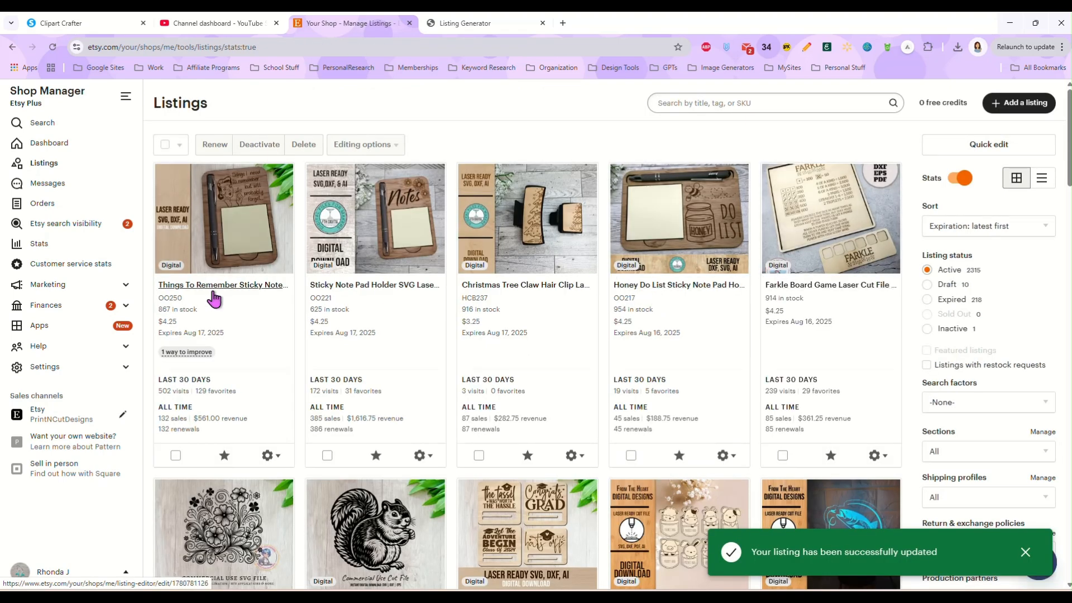
pyautogui.click(54, 47)
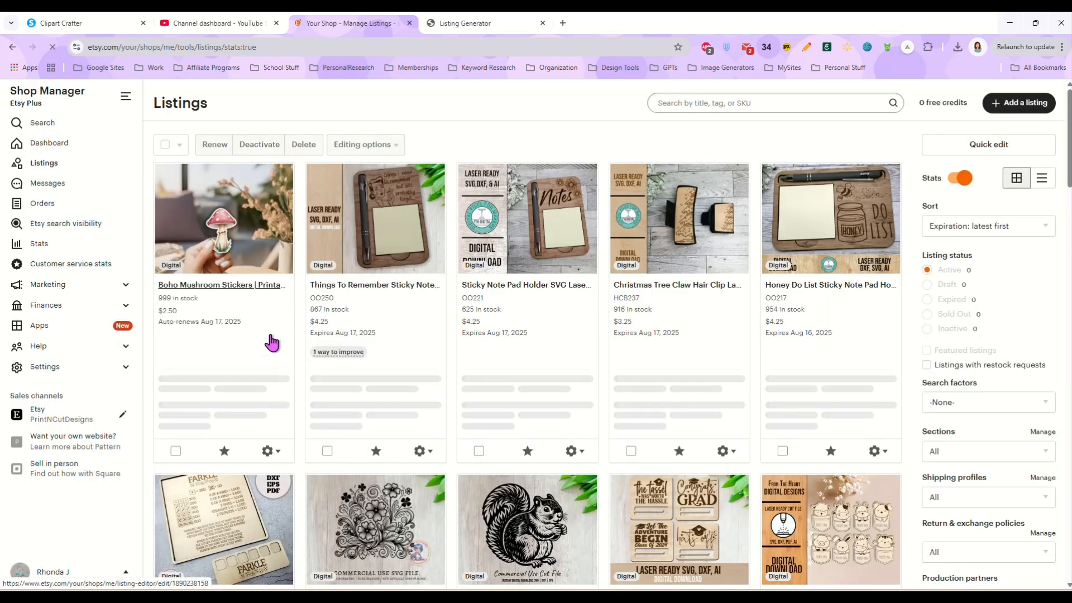
# View the published Boho Mushroom Stickers listing on Etsy and examine its three images and item details
pyautogui.click(274, 455)
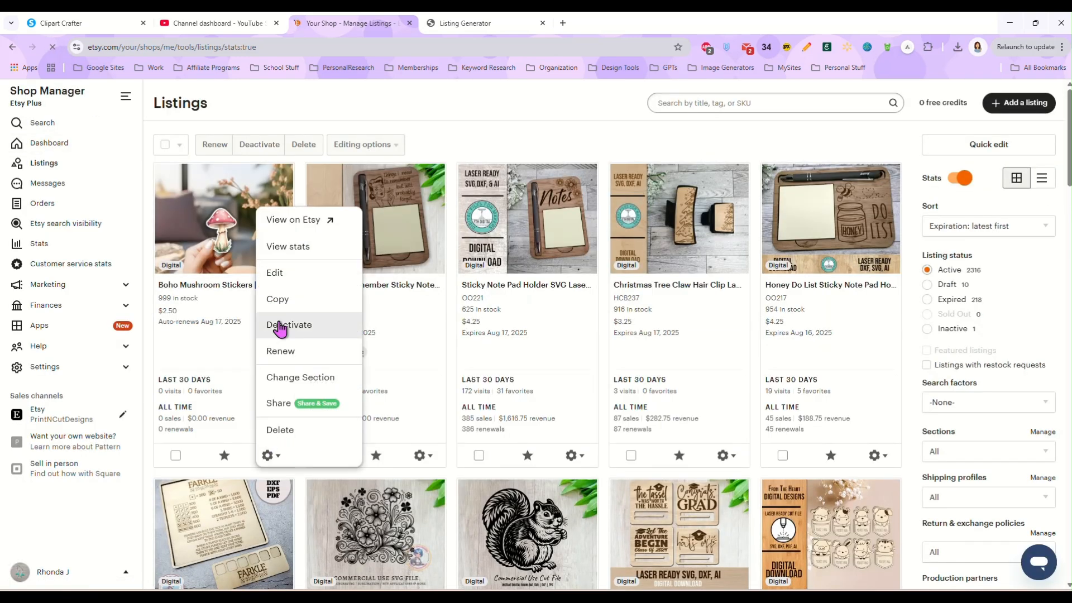
pyautogui.click(274, 224)
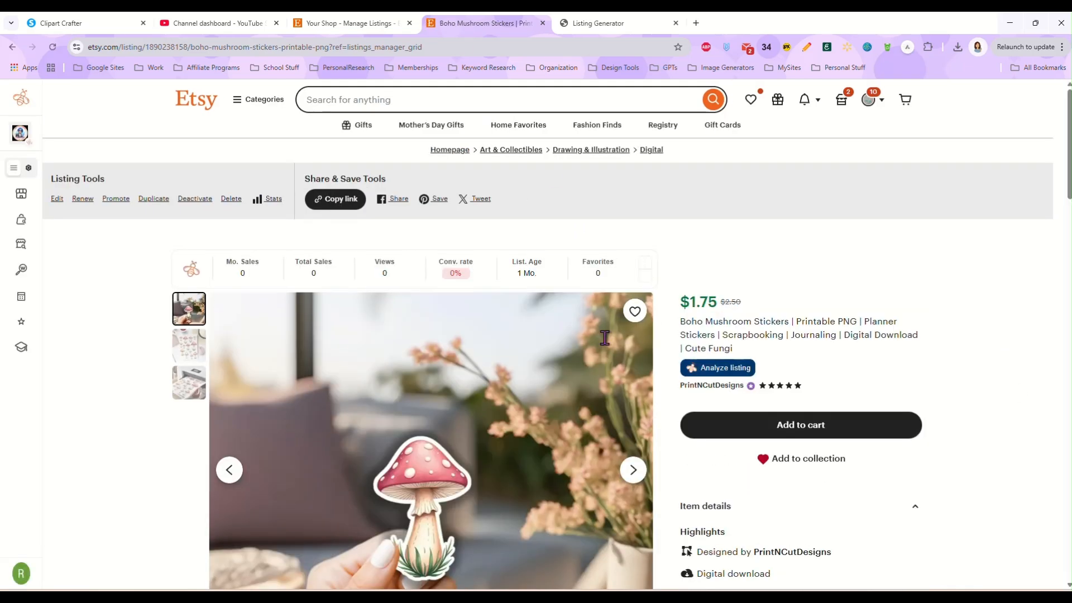
pyautogui.click(191, 346)
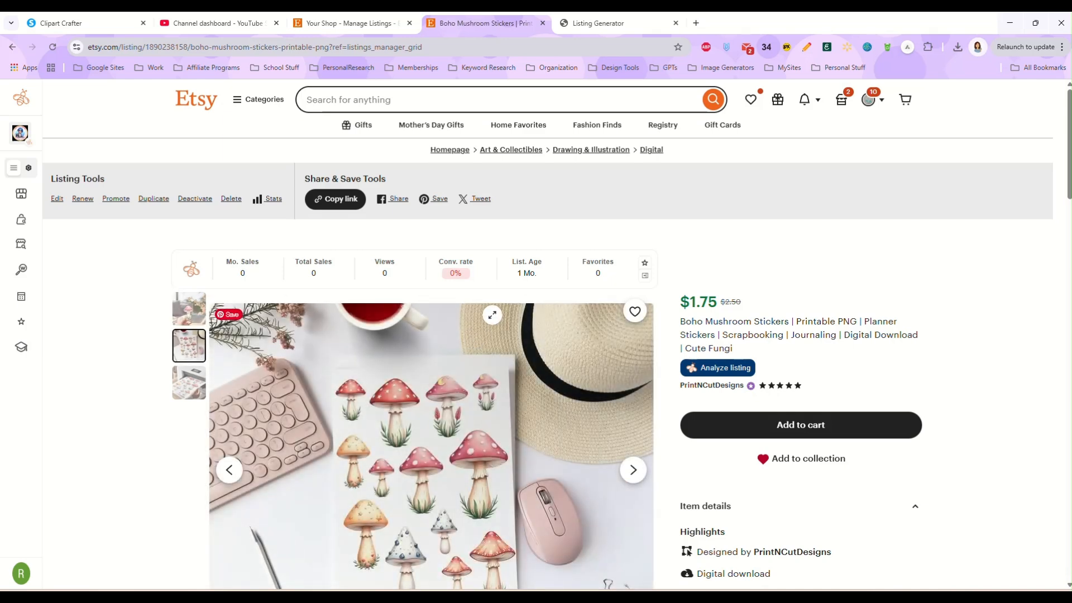
pyautogui.scroll(-1, 948, 329)
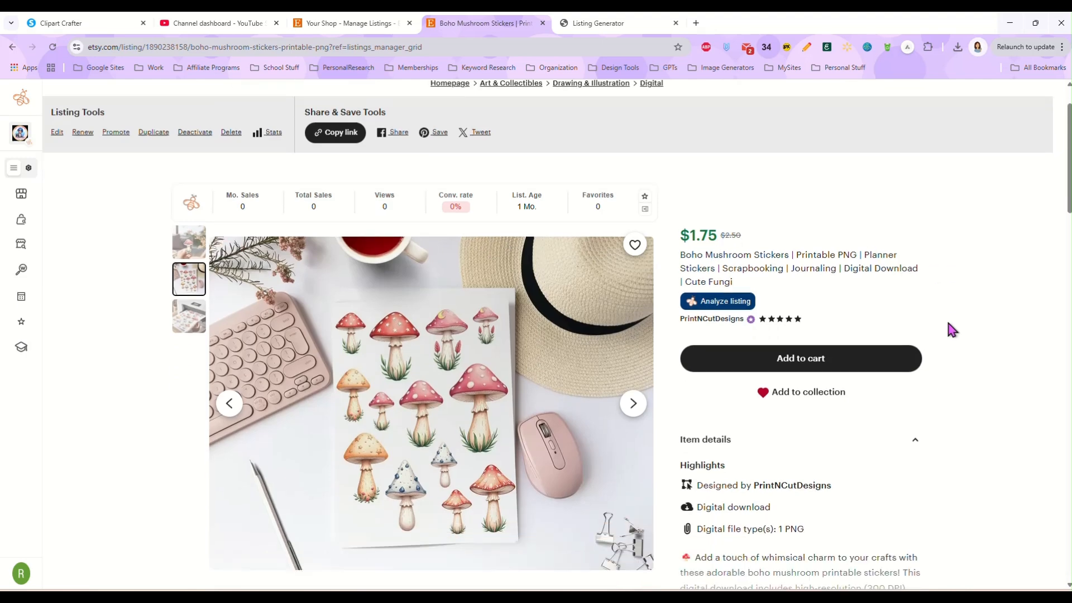
pyautogui.scroll(-2, 949, 329)
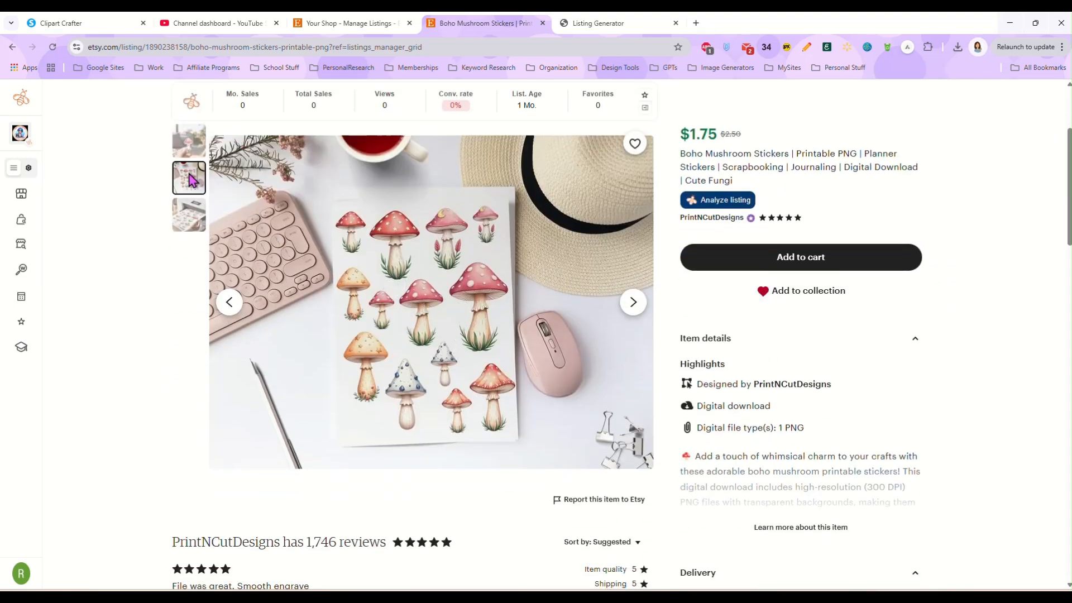
pyautogui.click(189, 215)
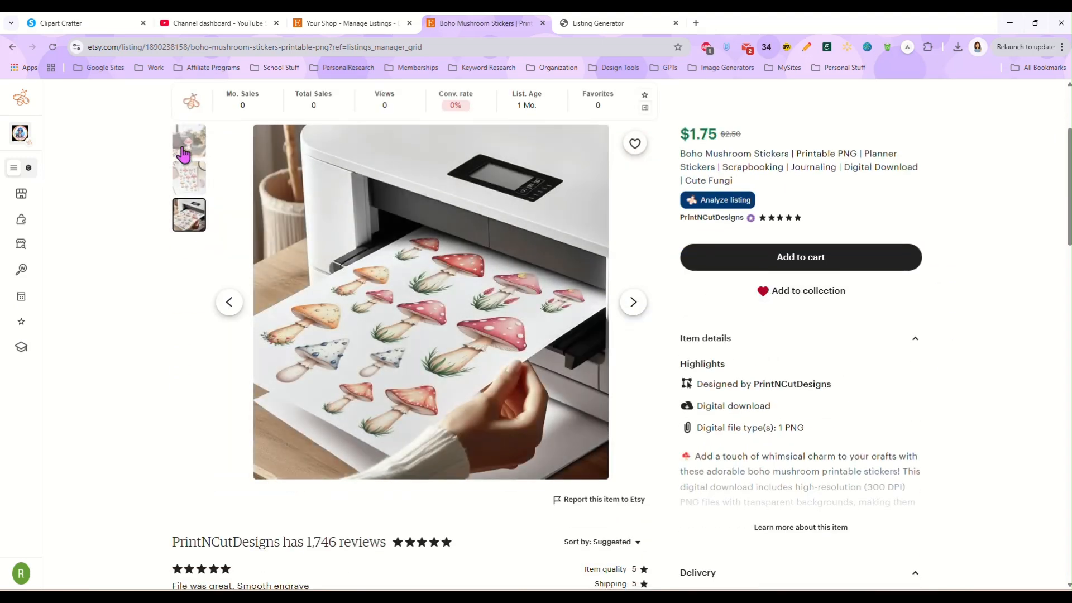
pyautogui.click(184, 155)
pyautogui.click(187, 178)
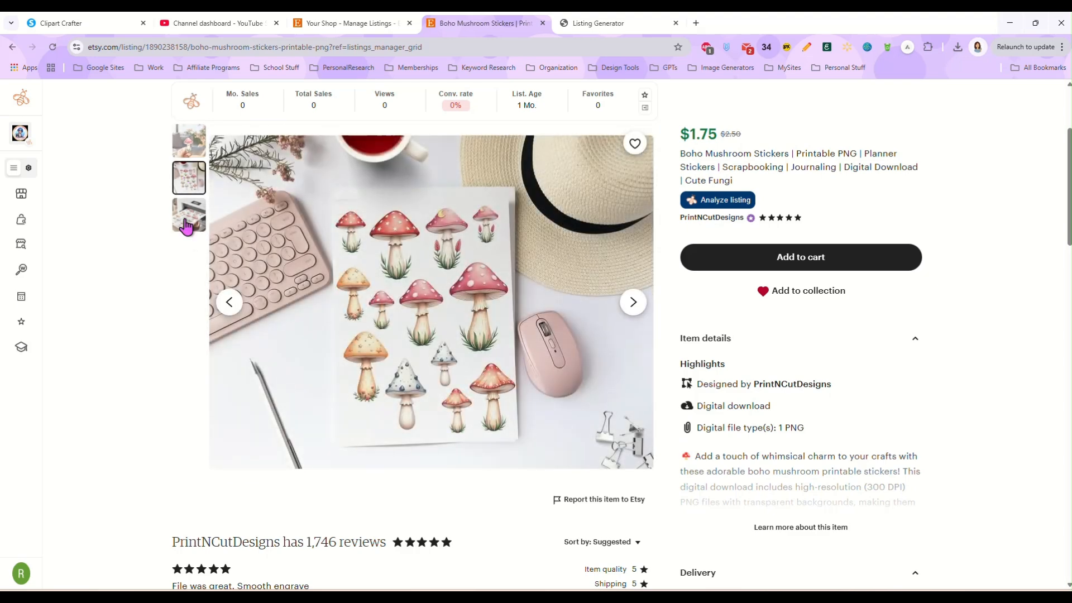
pyautogui.click(186, 226)
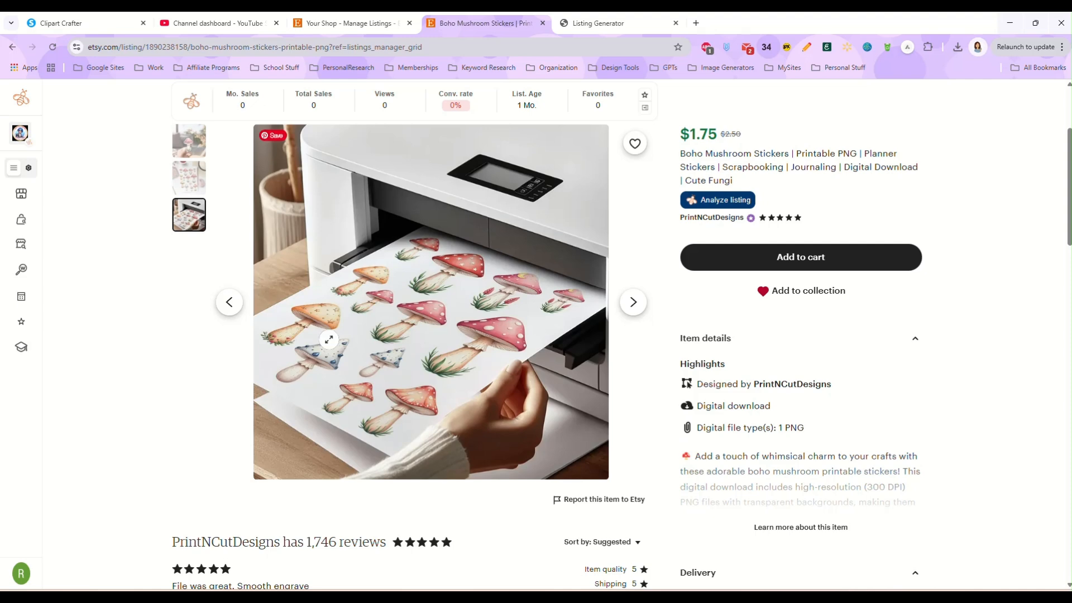
pyautogui.scroll(3, 999, 363)
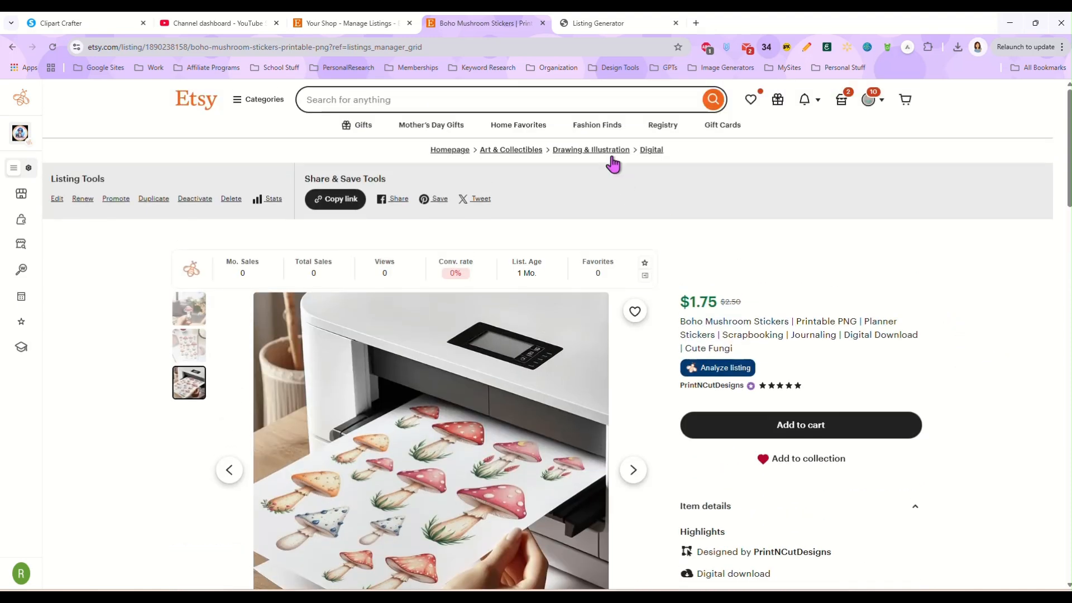
# Close the published listing, shop listings, Listing Generator and YouTube channel dashboard pages and return to Clipart Crafter
pyautogui.click(542, 23)
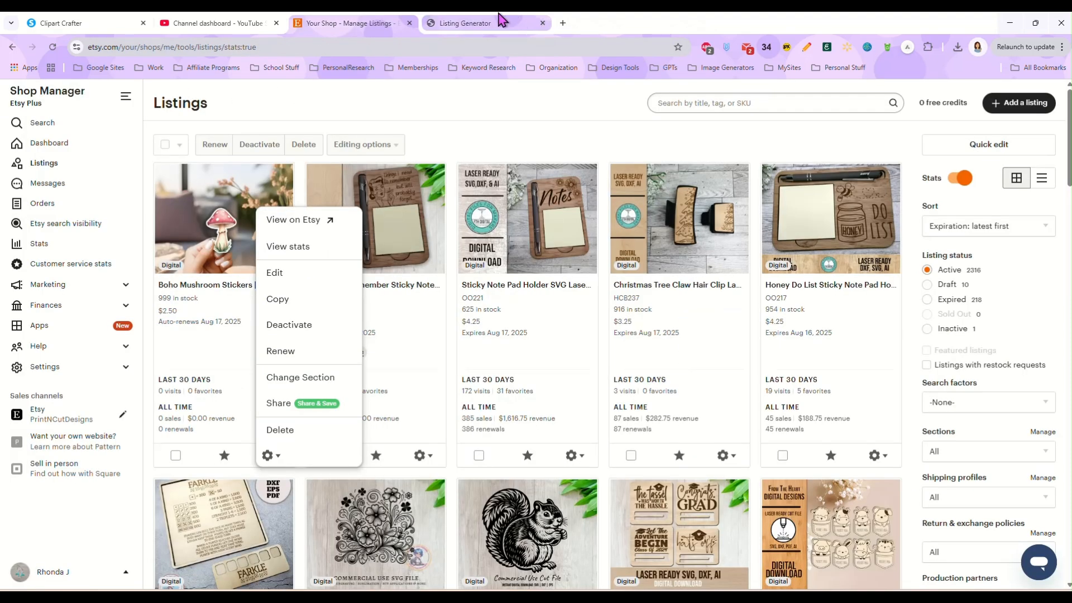
pyautogui.click(409, 23)
pyautogui.click(409, 24)
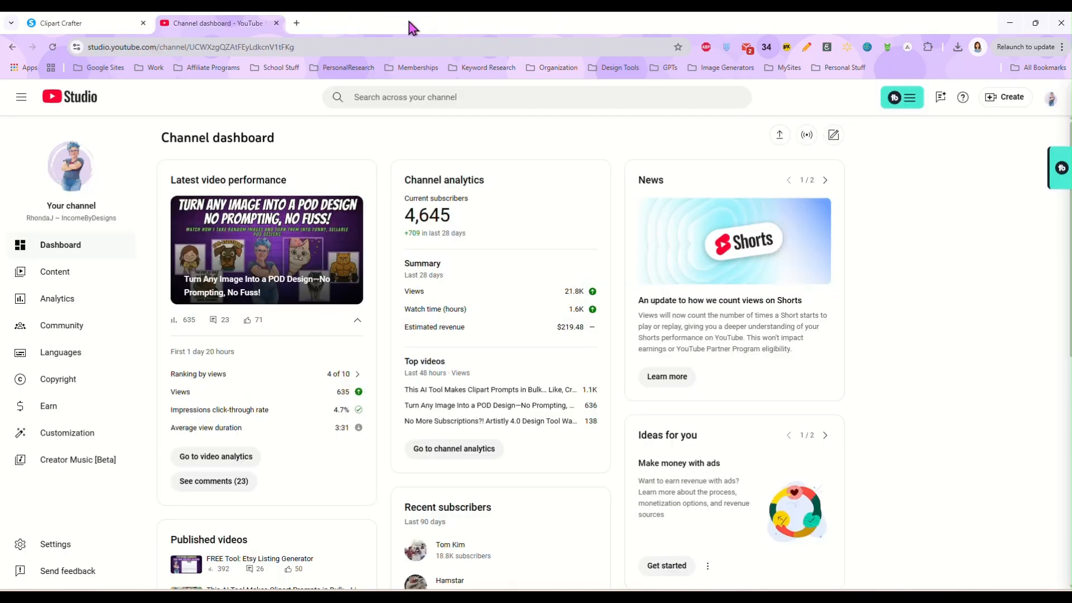
pyautogui.moveTo(537, 595)
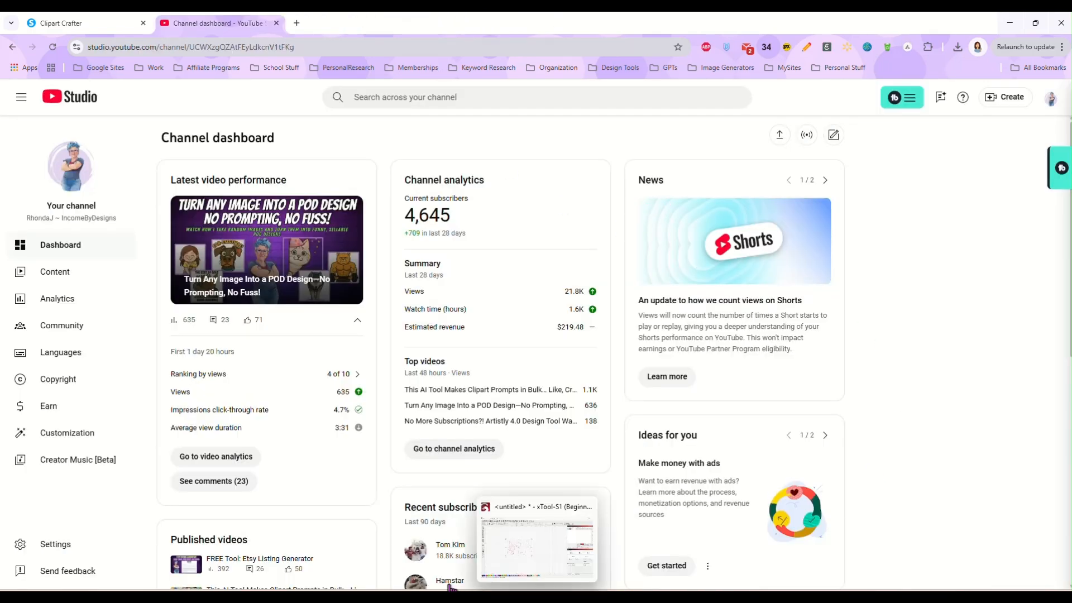
pyautogui.click(411, 594)
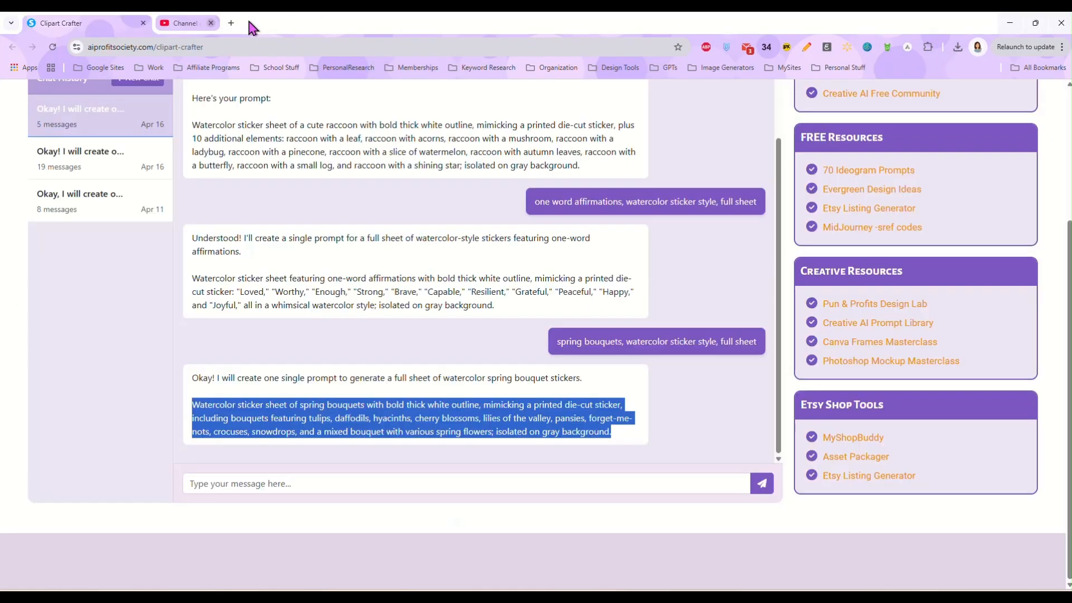
pyautogui.click(211, 23)
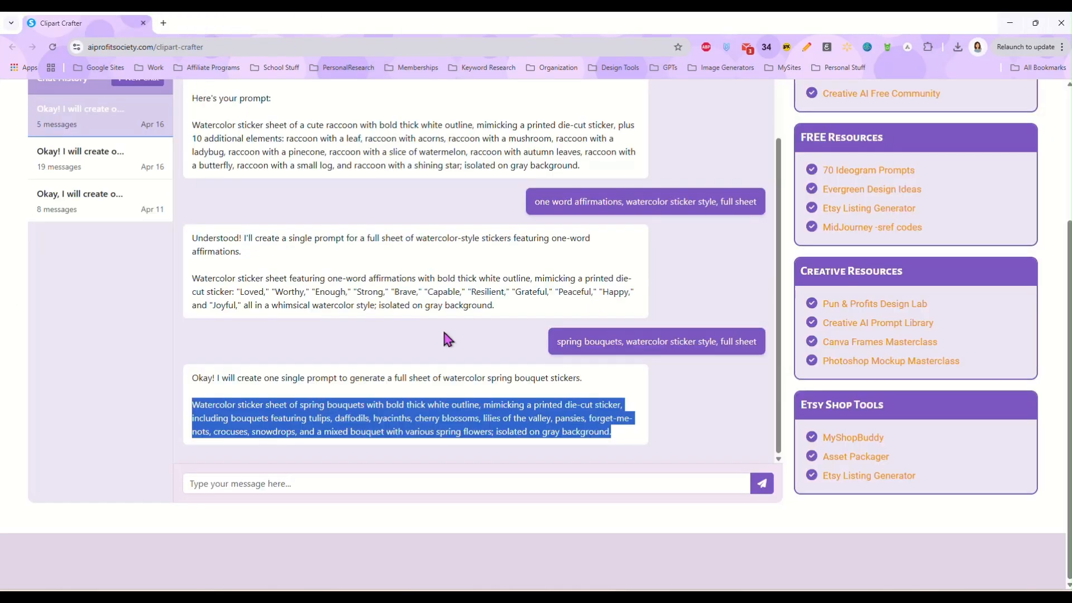
# Request a Clipart Crafter prompt for "cute raccoon, watercolor sticker style, full sheet" and select the generated prompt text
pyautogui.scroll(10, 441, 327)
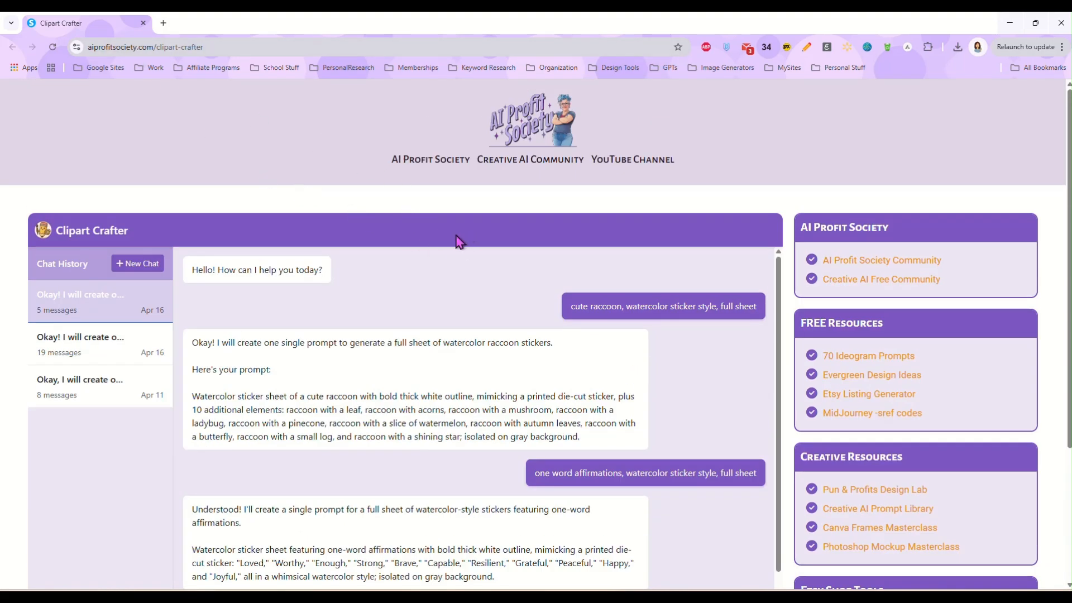
pyautogui.scroll(-5, 446, 307)
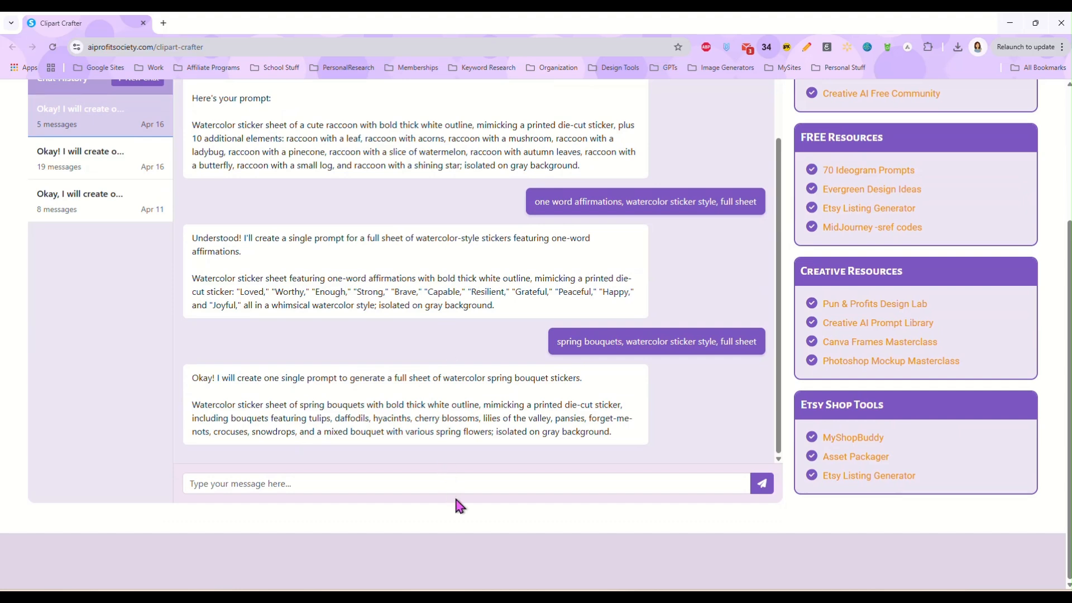
pyautogui.click(457, 484)
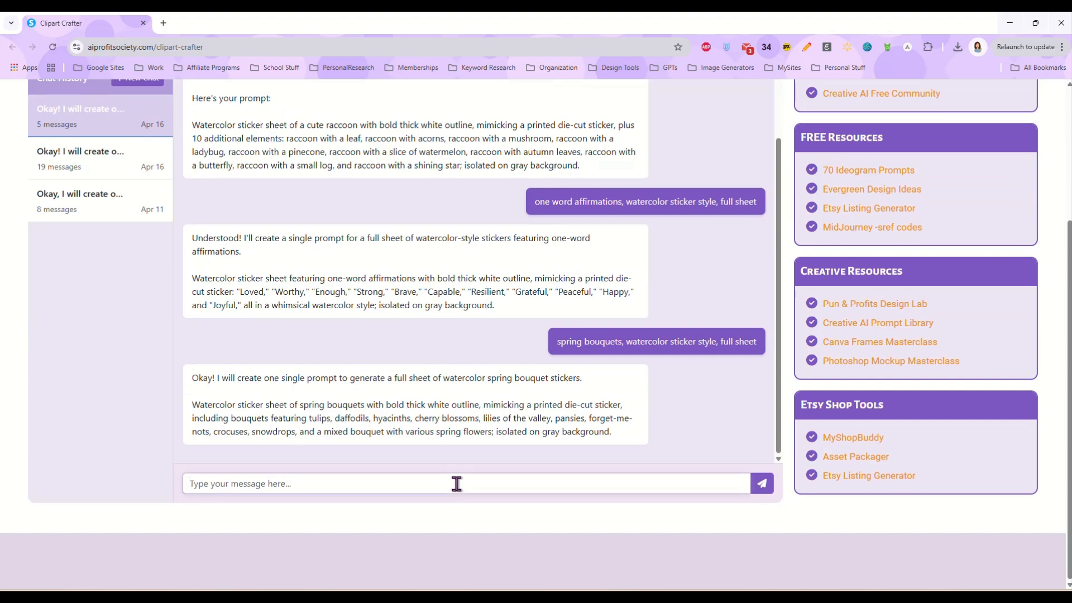
pyautogui.write('cute raccoon, watercolor sticker style, full she')
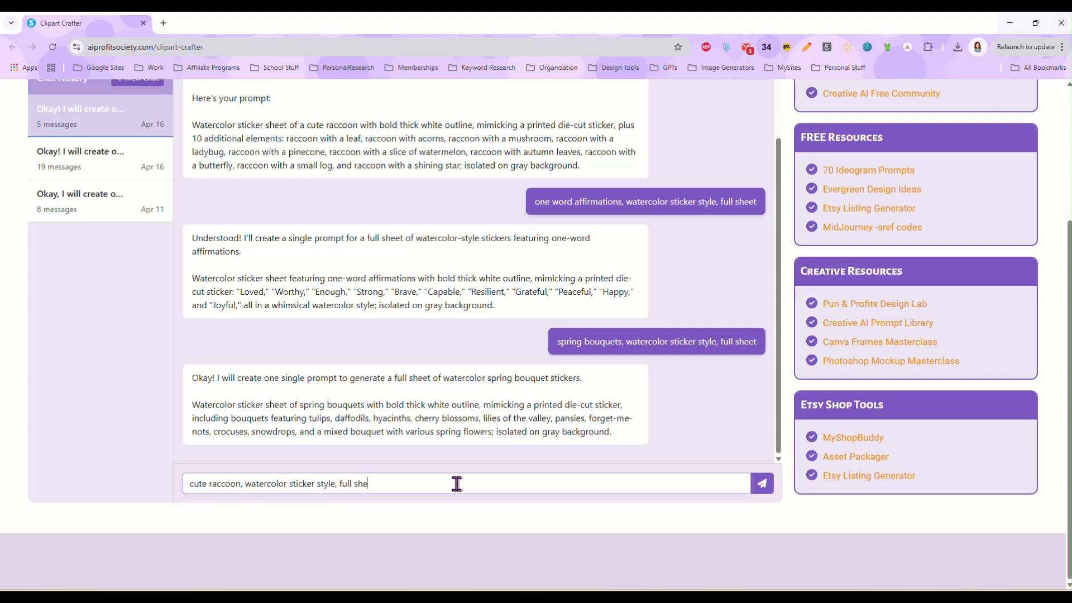
pyautogui.press('Return')
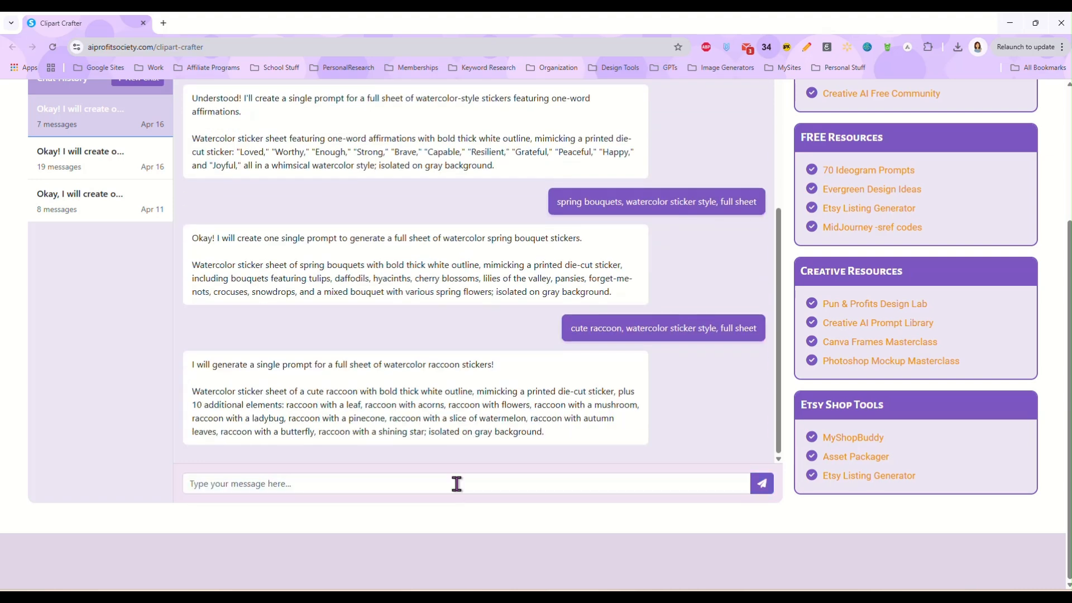
pyautogui.moveTo(551, 431); pyautogui.dragTo(192, 389)
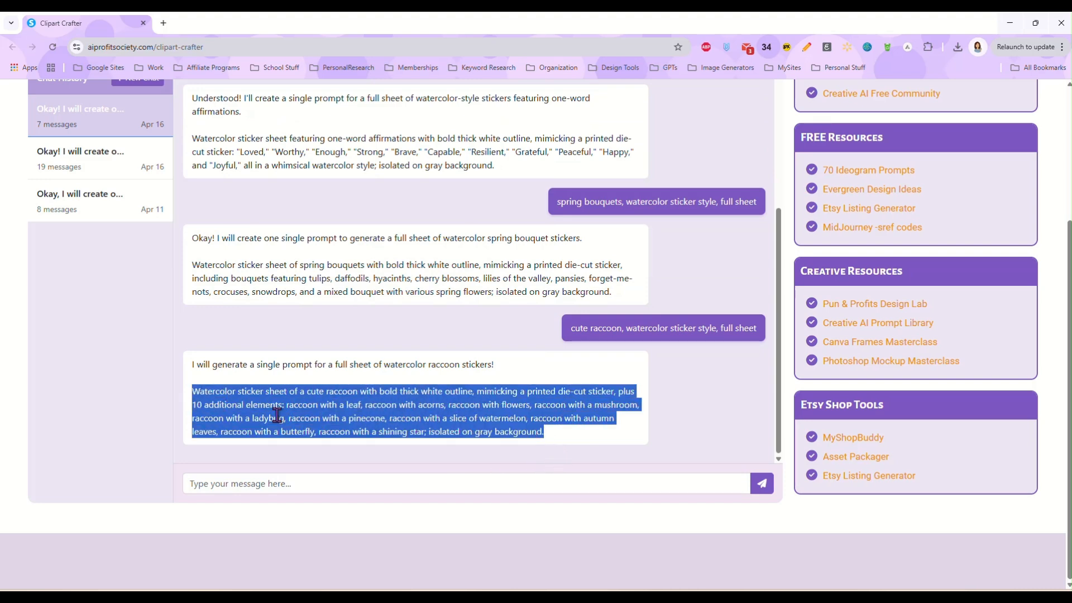
# Request another sticker sheet prompt for "victorian era woman, watercolor, sticker style, full sheet"
pyautogui.click(326, 483)
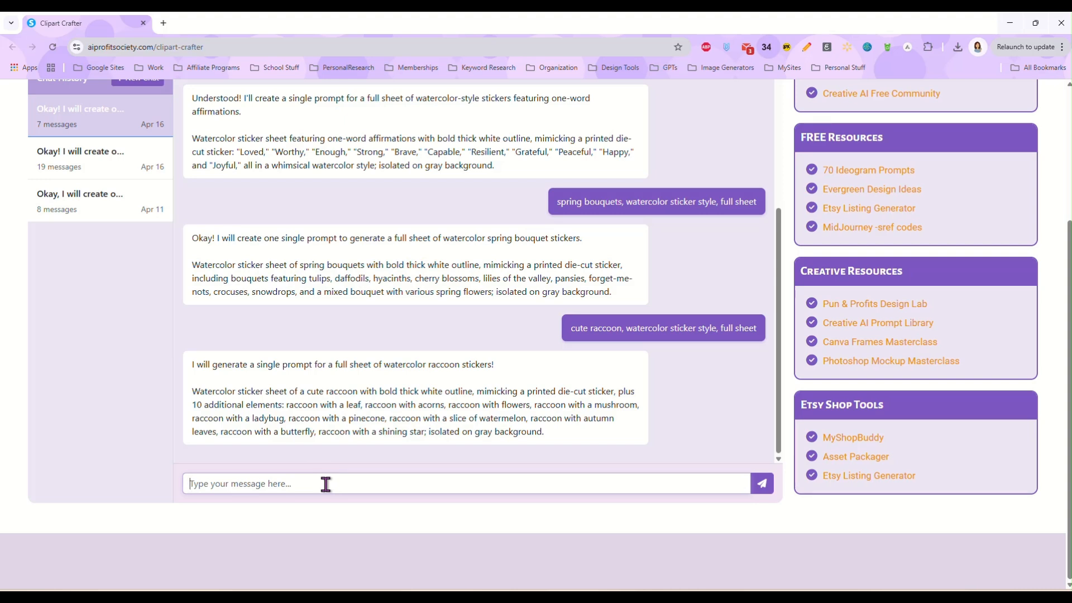
pyautogui.write('victorian era woman, watercolo')
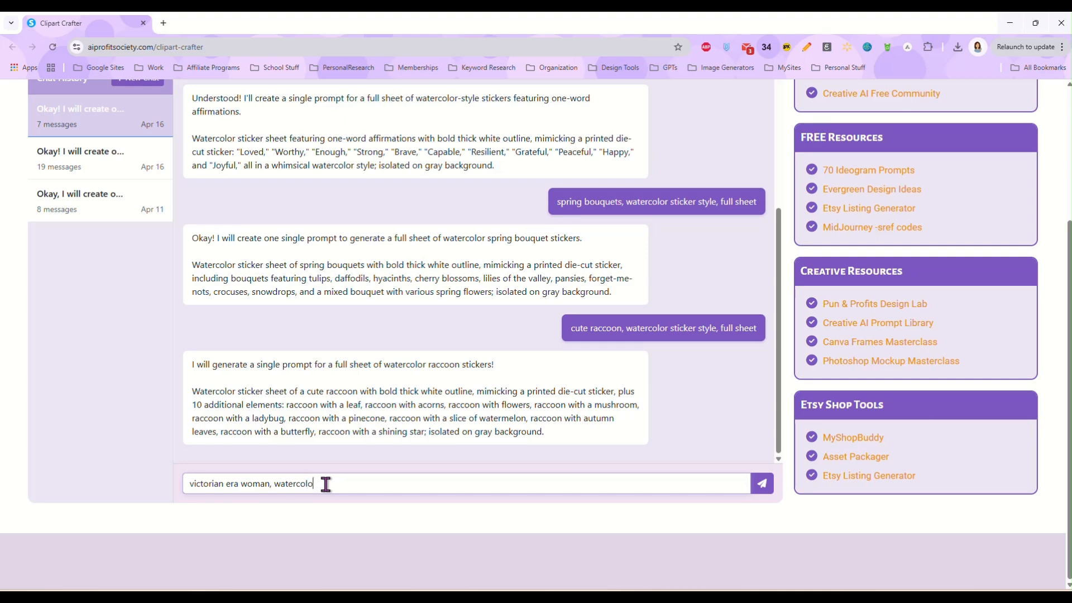
pyautogui.write('r')
pyautogui.write(', sticker style, full sheet')
pyautogui.press('Return')
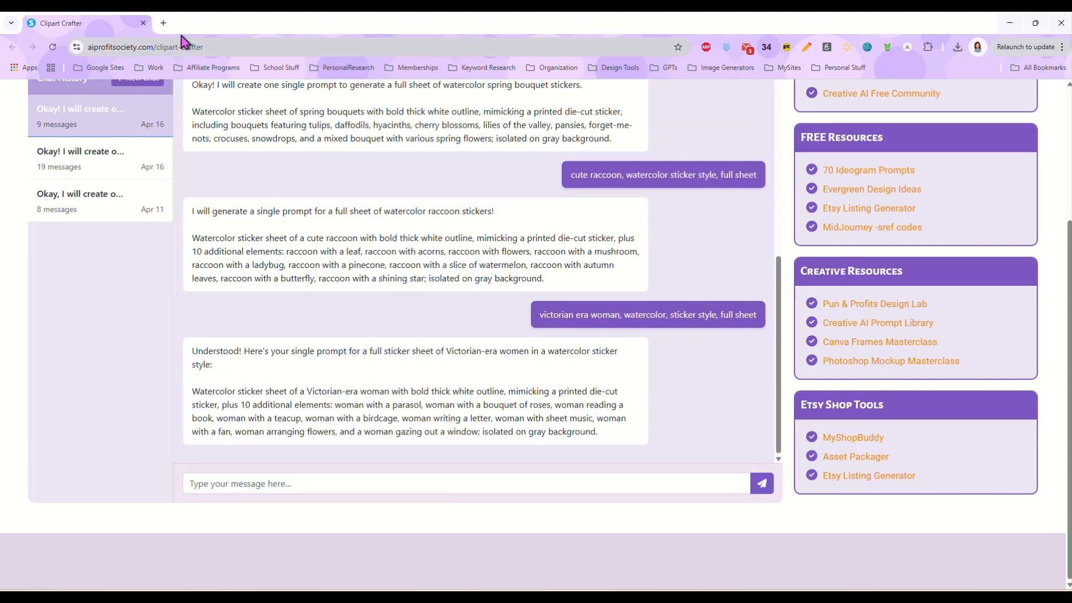
# Open PromeAI's AI image generator in a new tab and copy the Victorian-era woman prompt from Clipart Crafter
pyautogui.click(163, 23)
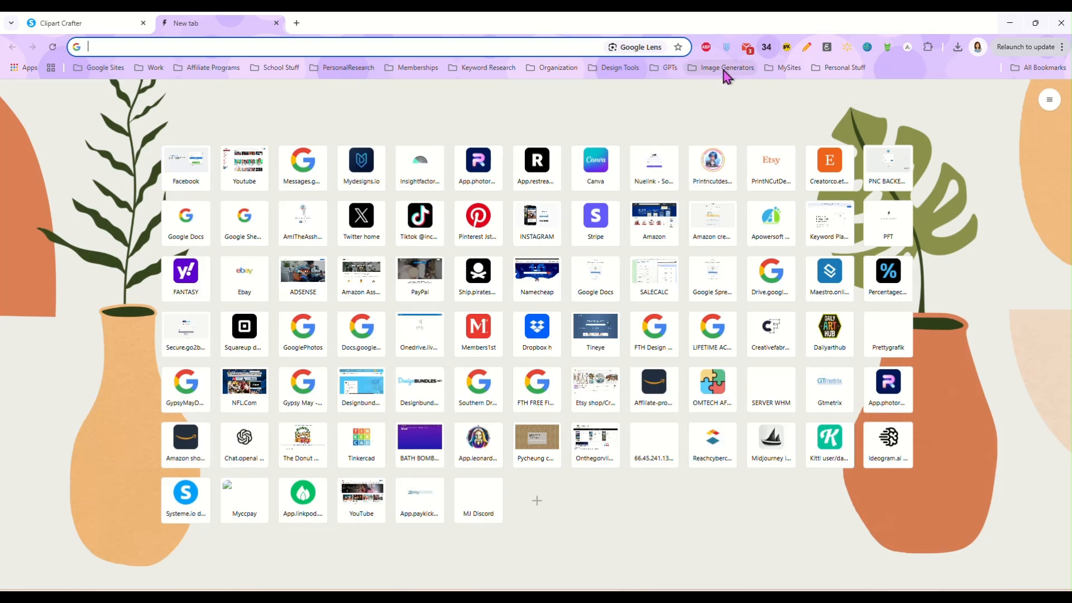
pyautogui.click(722, 68)
pyautogui.click(720, 169)
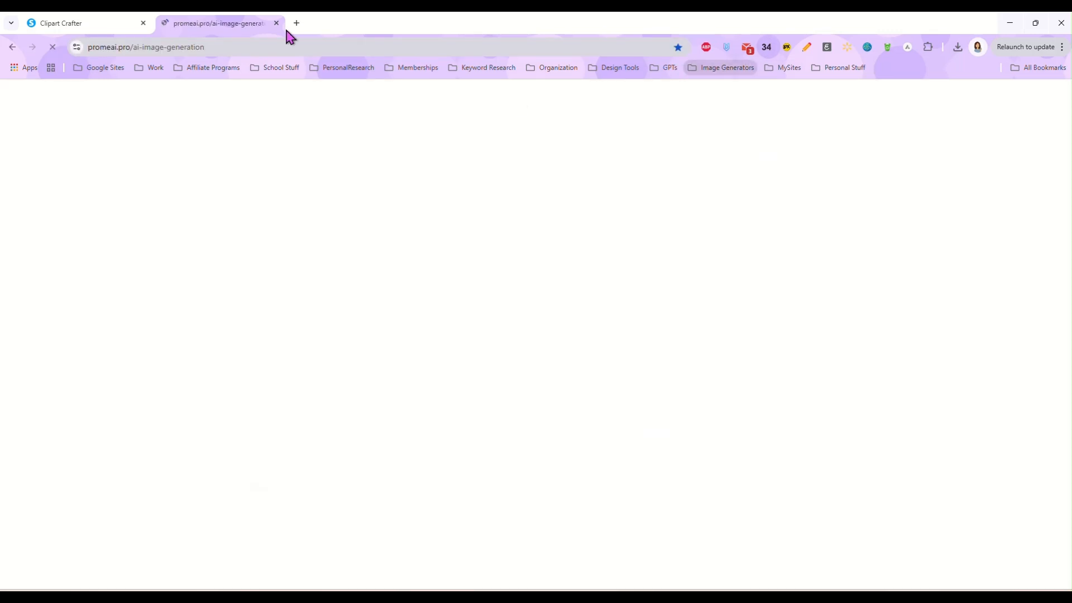
pyautogui.click(83, 23)
pyautogui.doubleClick(398, 432)
pyautogui.tripleClick(398, 432)
pyautogui.hotkey('ctrl', 'c')
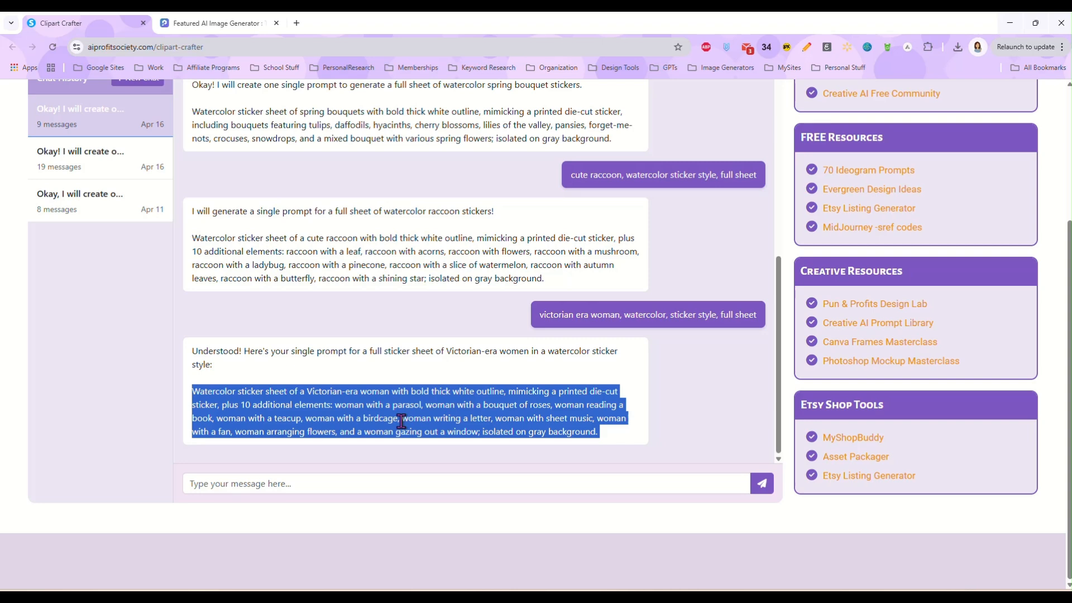
# Replace the raccoon prompt in PromeAI with the copied Victorian-era woman prompt and generate the images
pyautogui.click(220, 23)
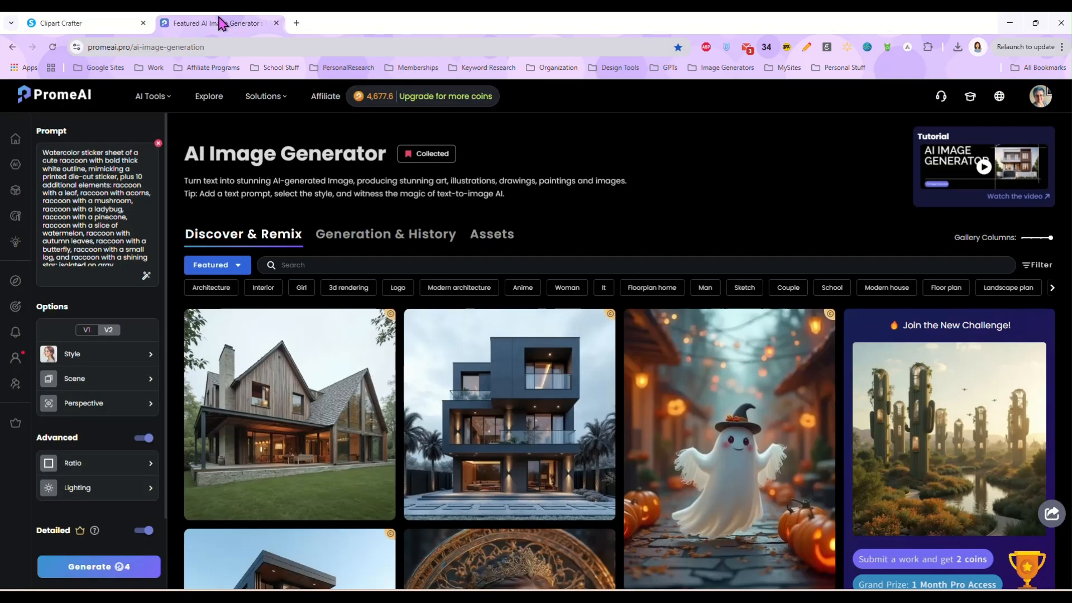
pyautogui.click(77, 196)
pyautogui.hotkey('ctrl', 'a')
pyautogui.hotkey('ctrl', 'v')
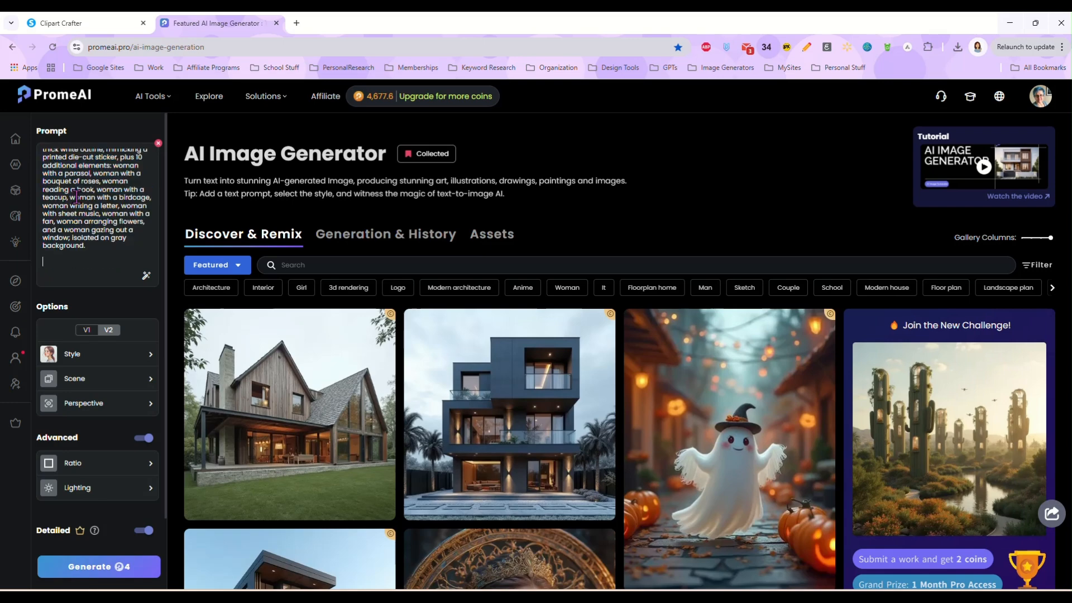
pyautogui.click(119, 566)
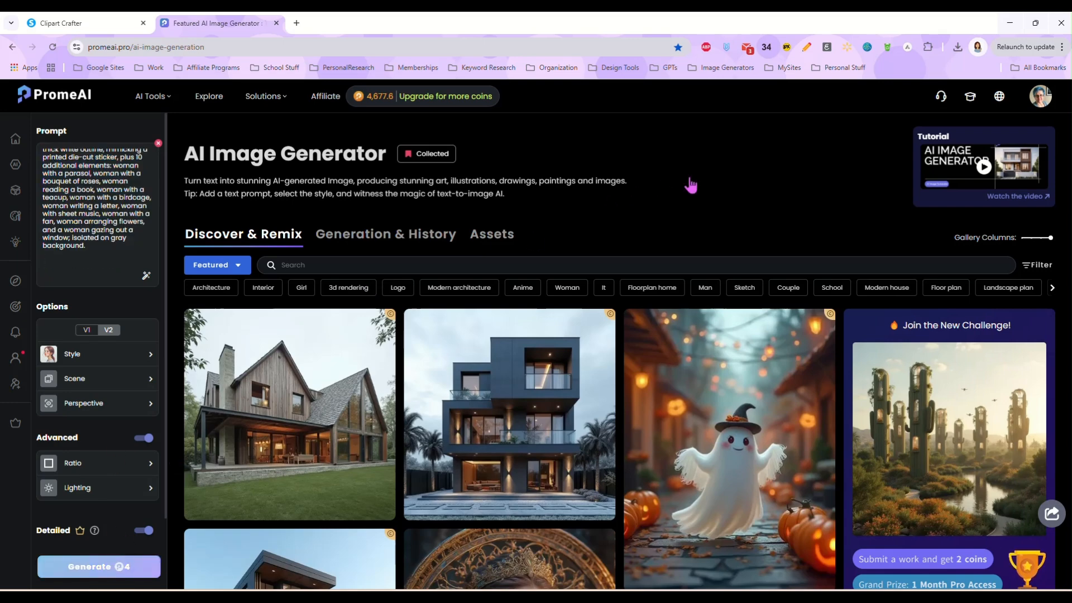
# Examine the fourth, first and second Victorian women sticker sheets at full size, closing each enlarged view
pyautogui.scroll(-1, 705, 166)
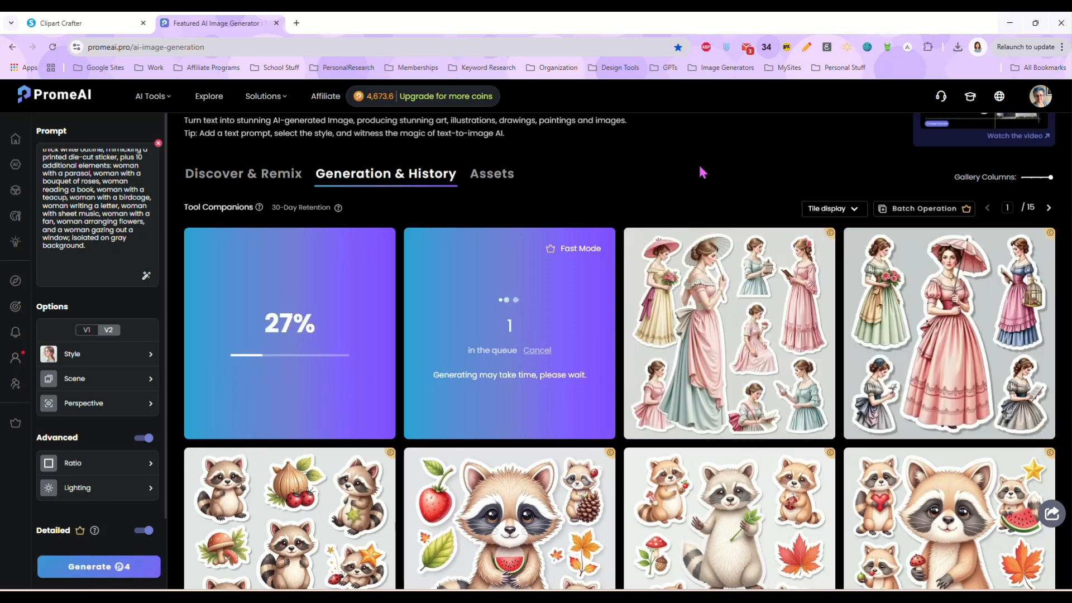
pyautogui.click(907, 371)
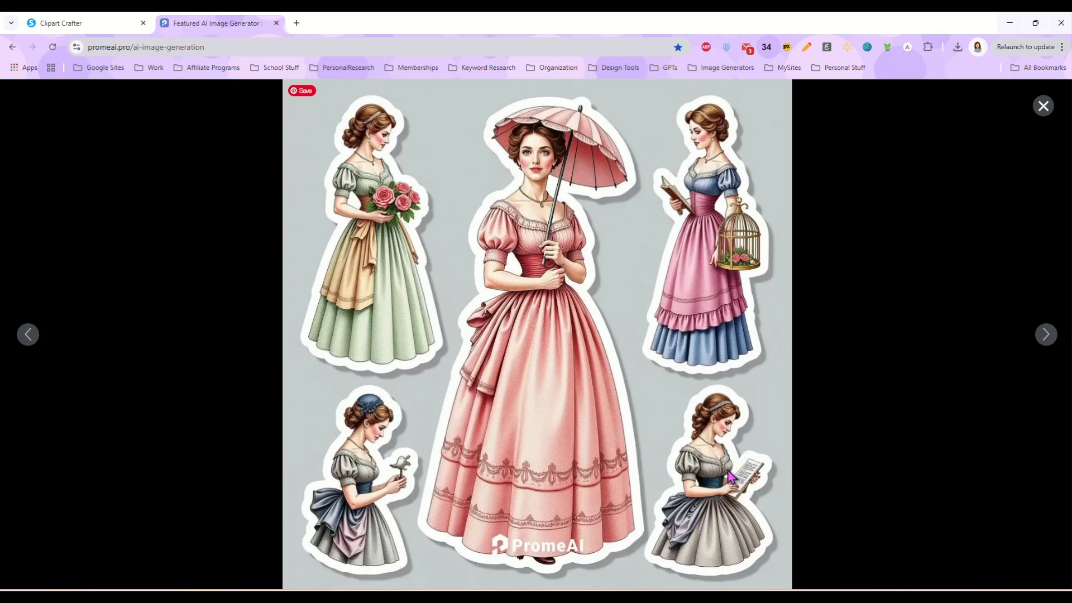
pyautogui.click(1043, 106)
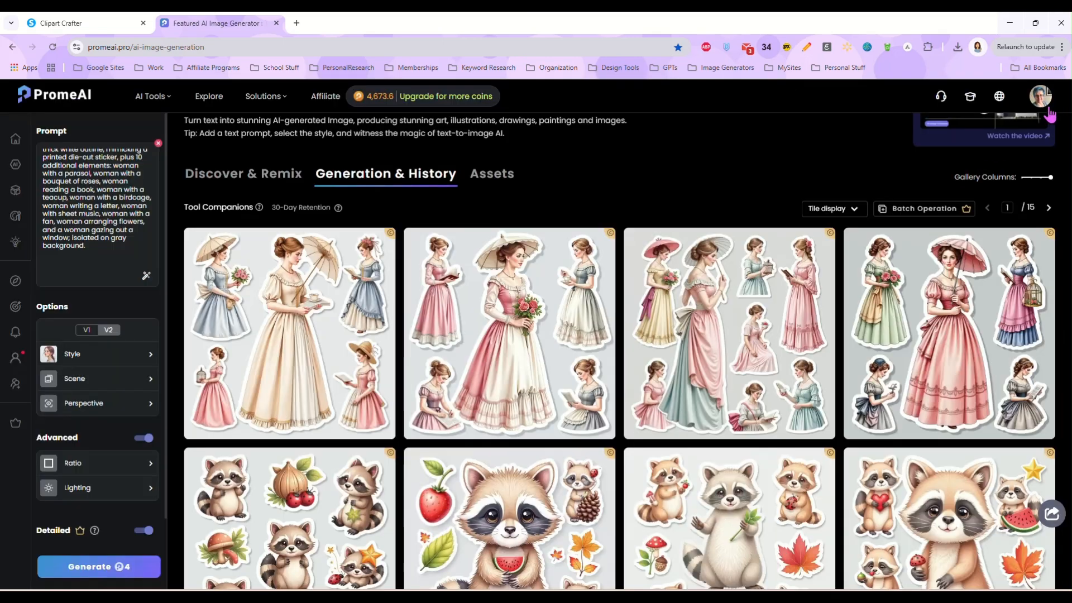
pyautogui.click(313, 347)
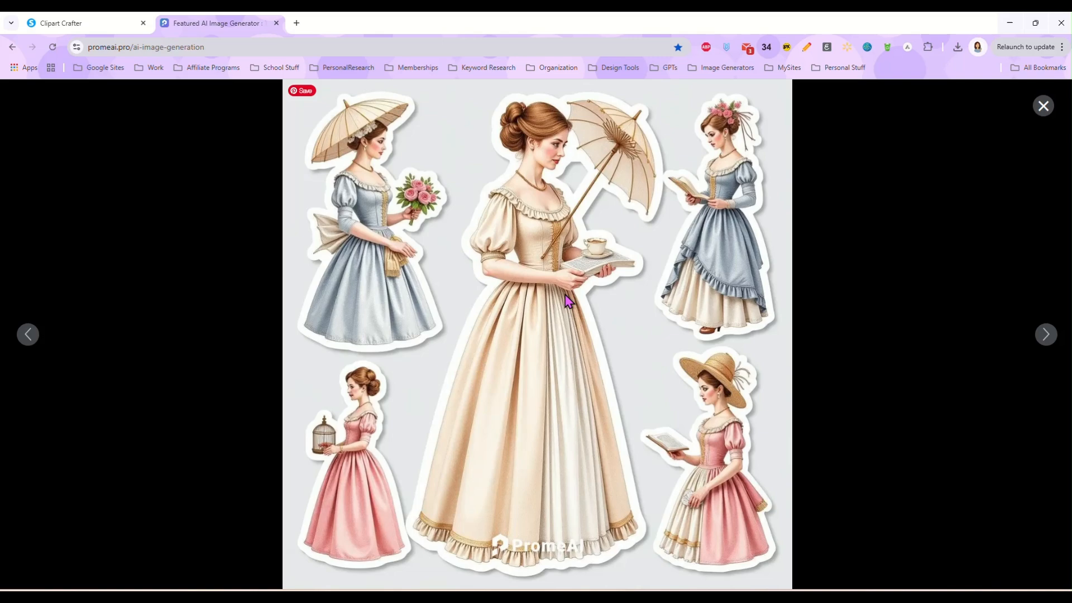
pyautogui.click(1043, 106)
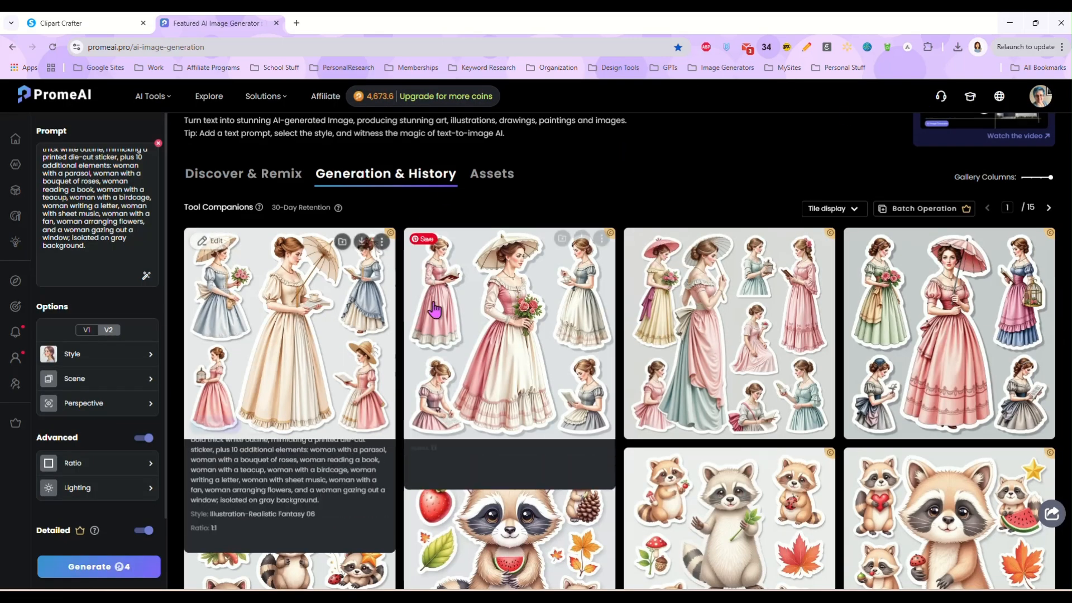
pyautogui.click(493, 323)
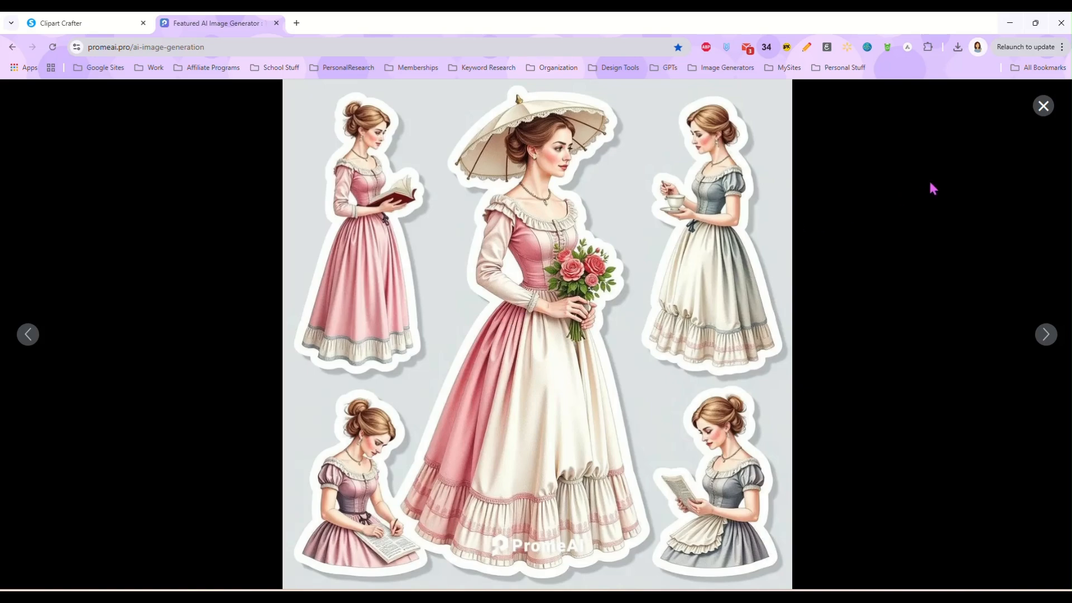
pyautogui.click(1044, 106)
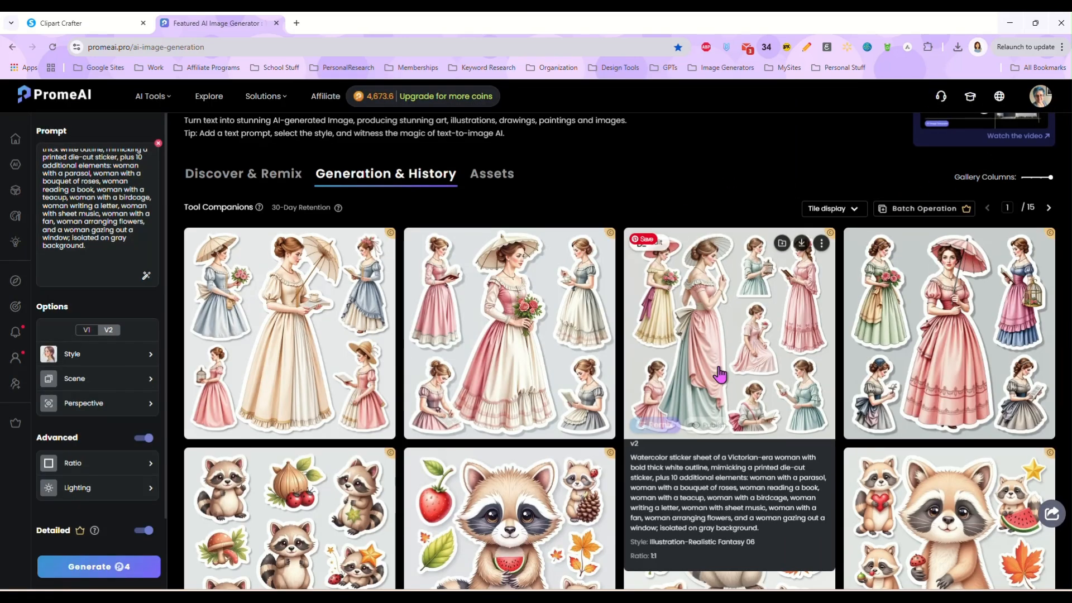